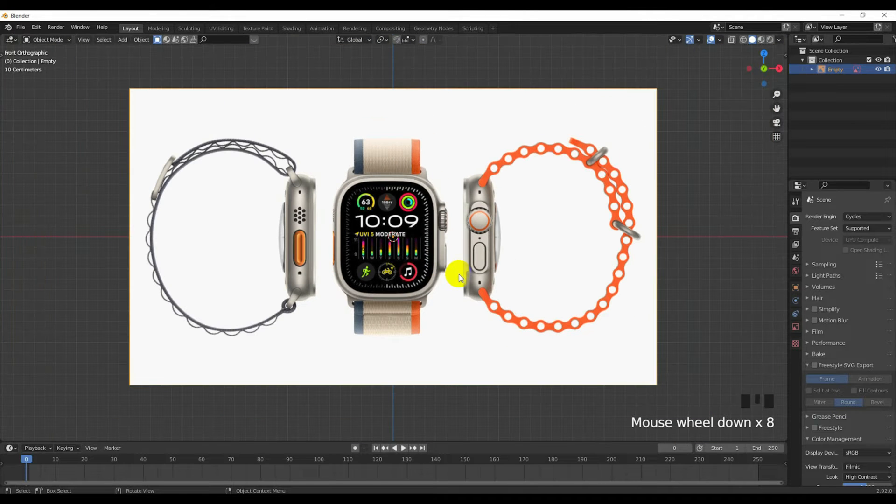
Move the watch reference image about 0.046 m along X so the front-view watch is centred on the origin.
{"action": "scroll", "coordinate": [459, 274], "scroll_direction": "down", "scroll_amount": 1}
{"action": "left_click", "coordinate": [442, 261]}
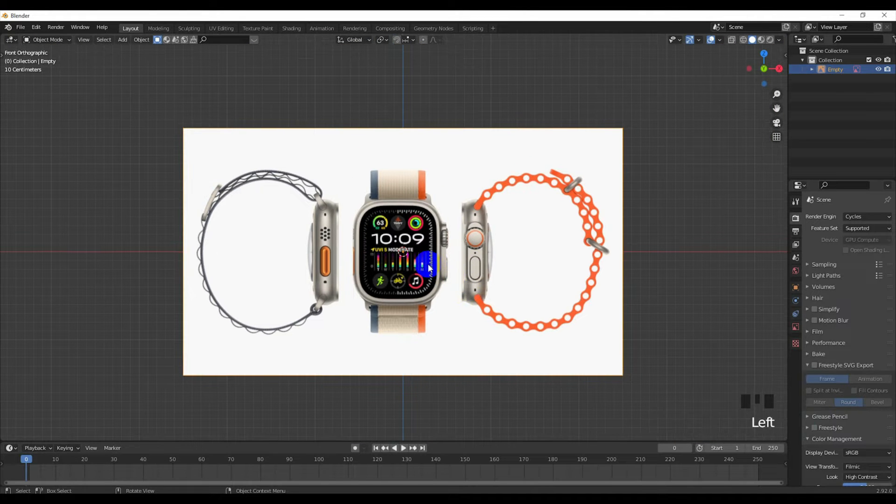
{"action": "key", "text": "g"}
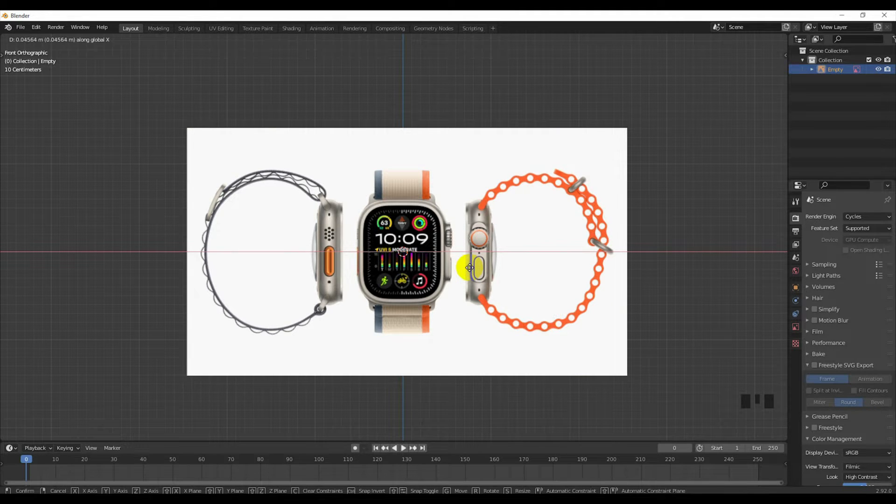
{"action": "left_click", "coordinate": [470, 268]}
{"action": "scroll", "coordinate": [428, 257], "scroll_direction": "up", "scroll_amount": 1}
{"action": "middle_click_drag", "start_coordinate": [430, 270], "coordinate": [413, 241], "text": "shift"}
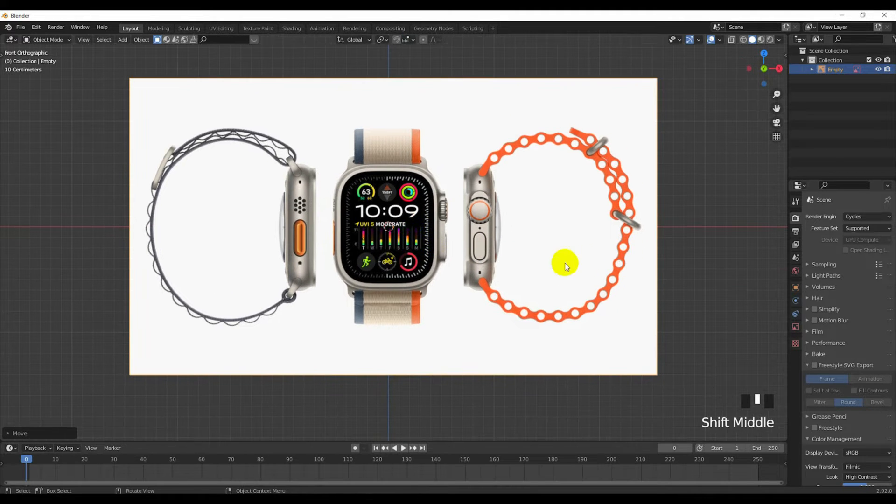
Enable opacity for the reference image and lower it to about 0.36.
{"action": "key", "text": "n"}
{"action": "key", "text": "n"}
{"action": "left_click", "coordinate": [409, 241]}
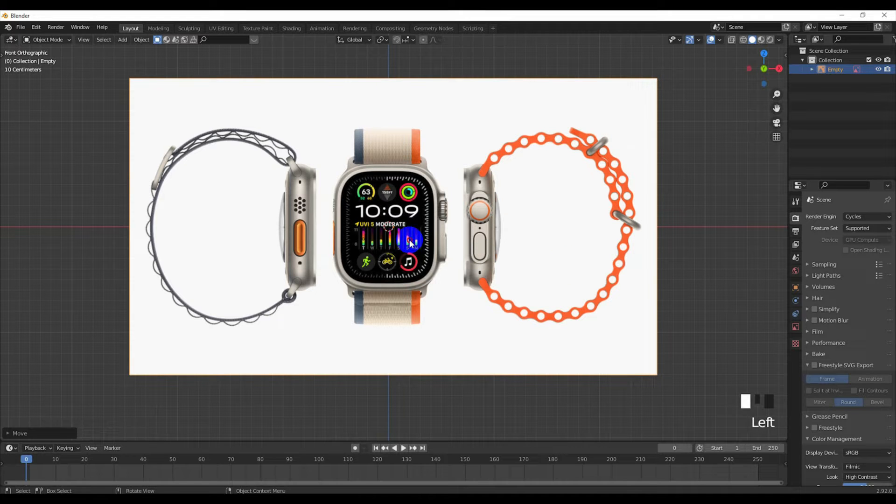
{"action": "left_click", "coordinate": [797, 327]}
{"action": "left_click", "coordinate": [842, 325]}
{"action": "left_click", "coordinate": [864, 327]}
{"action": "left_click_drag", "start_coordinate": [864, 327], "coordinate": [835, 328]}
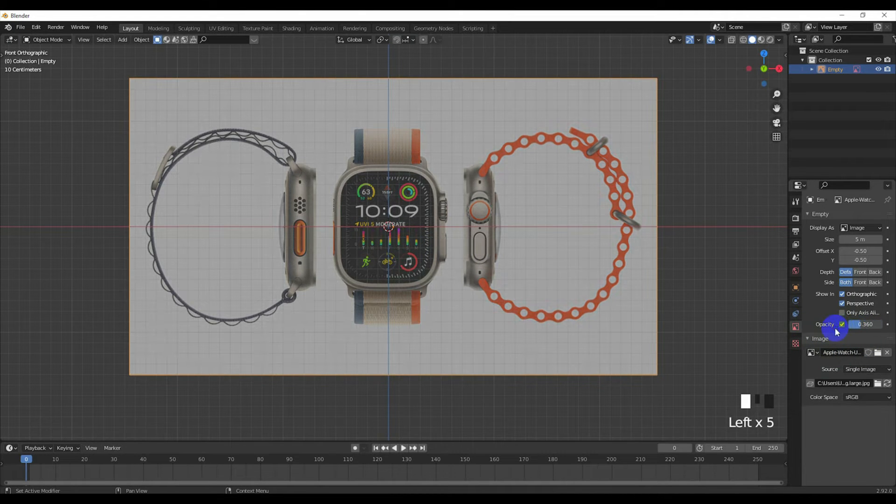
In top view, duplicate the reference image in place and rotate the copy 90° about Z.
{"action": "scroll", "coordinate": [461, 284], "scroll_direction": "down", "scroll_amount": 5}
{"action": "key", "text": "KP_7"}
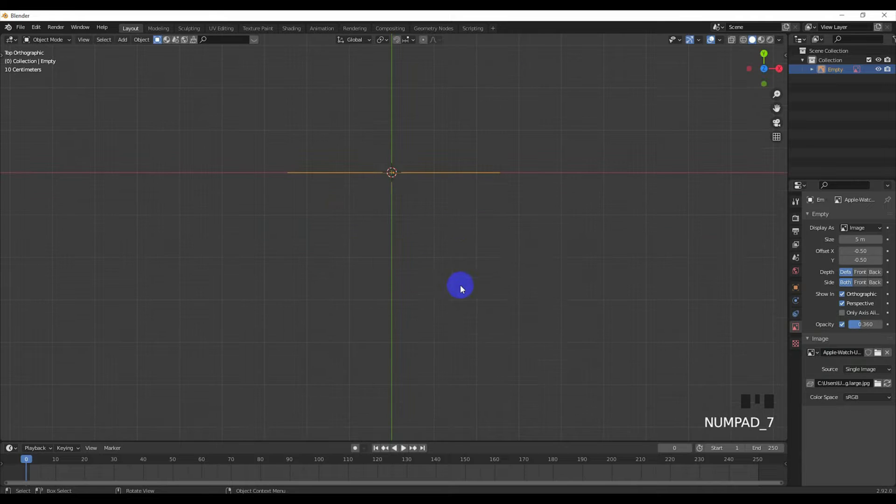
{"action": "key", "text": "shift+d"}
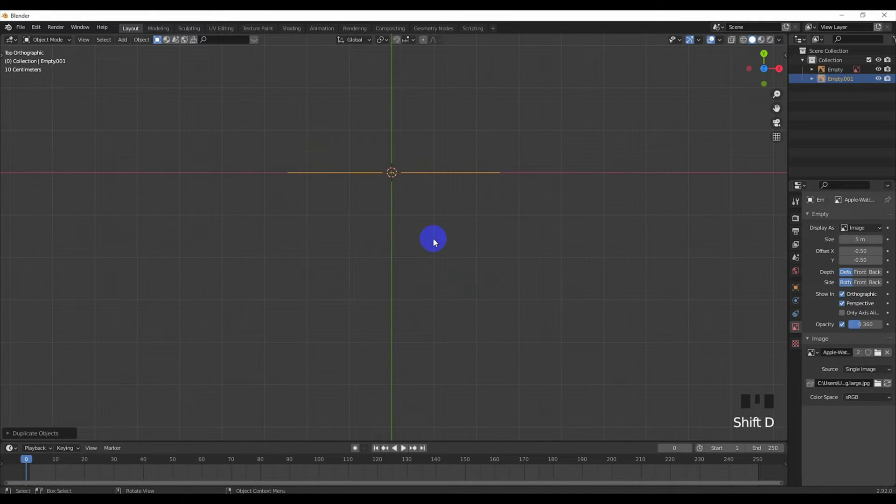
{"action": "key", "text": "r"}
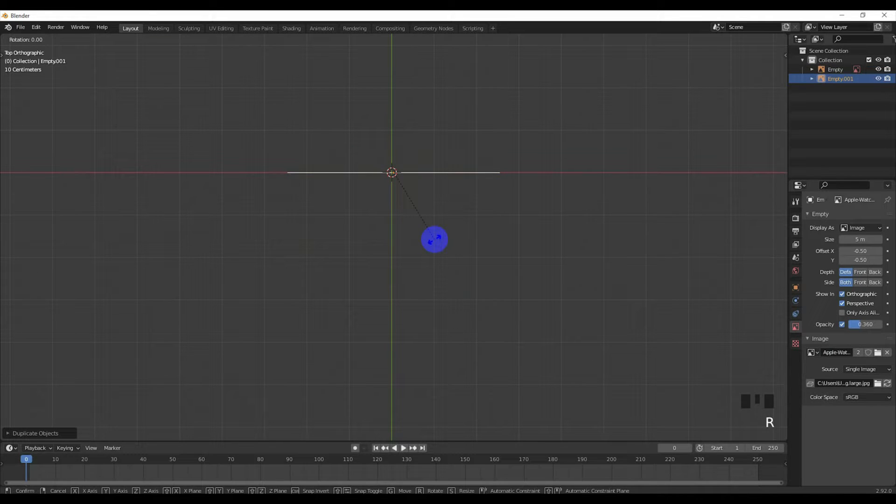
{"action": "type", "text": "90"}
{"action": "key", "text": "Return"}
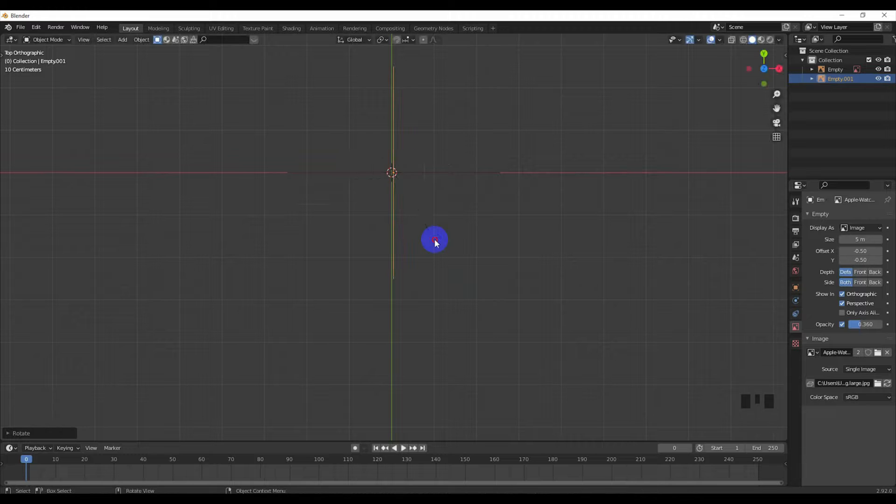
In right view, move the rotated reference copy along negative Y so the side-view watch with the crown is centred on the origin.
{"action": "key", "text": "KP_1"}
{"action": "scroll", "coordinate": [435, 240], "scroll_direction": "up", "scroll_amount": 2}
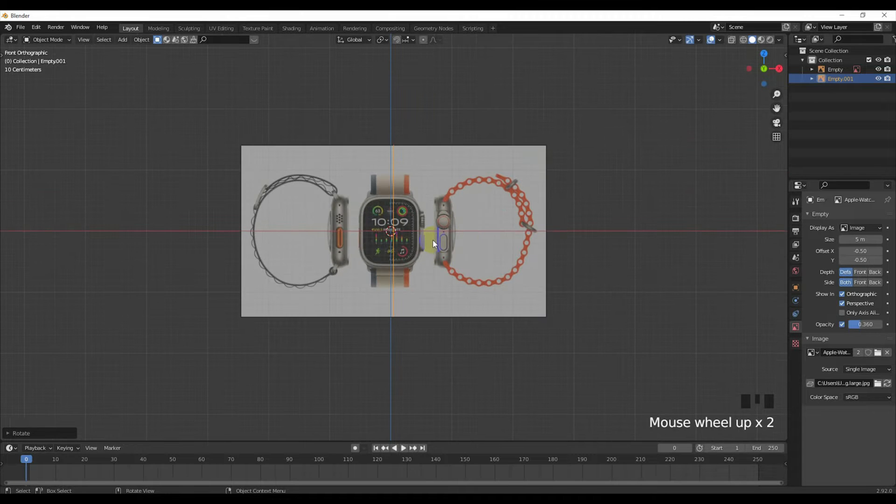
{"action": "middle_click_drag", "start_coordinate": [478, 240], "coordinate": [513, 240]}
{"action": "key", "text": "KP_3"}
{"action": "scroll", "coordinate": [454, 239], "scroll_direction": "down", "scroll_amount": 1}
{"action": "scroll", "coordinate": [479, 237], "scroll_direction": "up", "scroll_amount": 3}
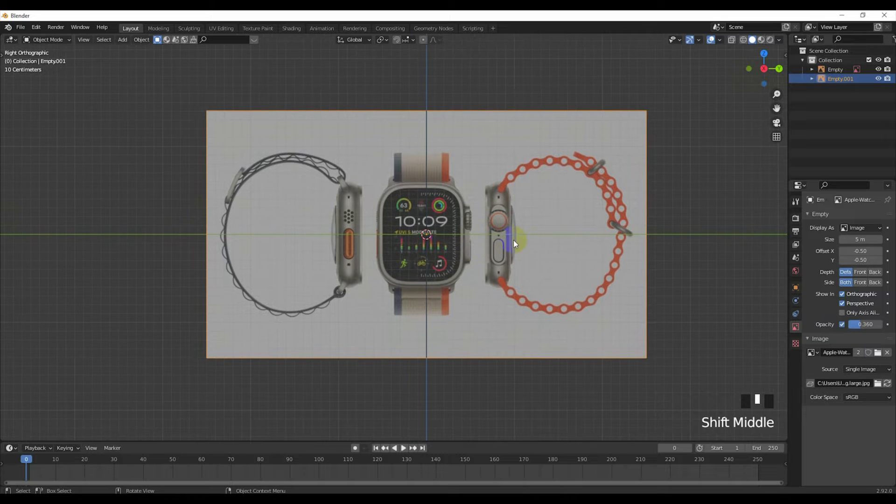
{"action": "scroll", "coordinate": [541, 240], "scroll_direction": "up", "scroll_amount": 1}
{"action": "left_click", "coordinate": [546, 238]}
{"action": "key", "text": "g"}
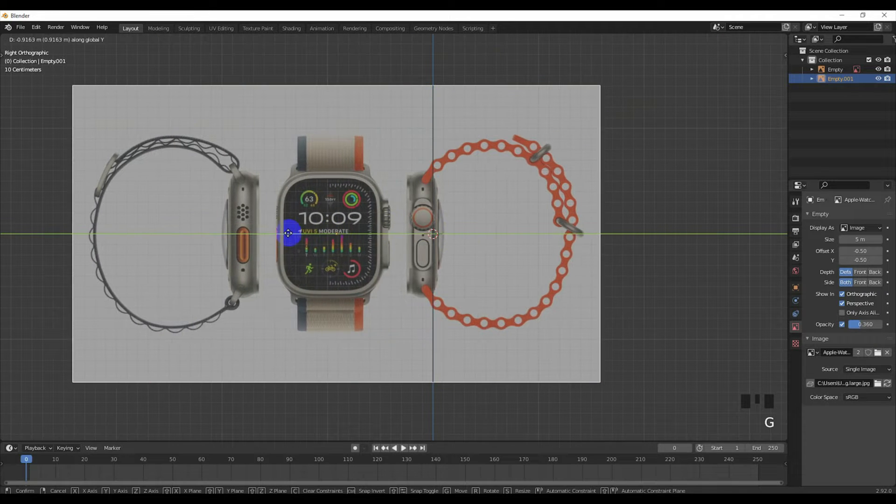
{"action": "left_click", "coordinate": [390, 232]}
{"action": "scroll", "coordinate": [390, 232], "scroll_direction": "down", "scroll_amount": 4}
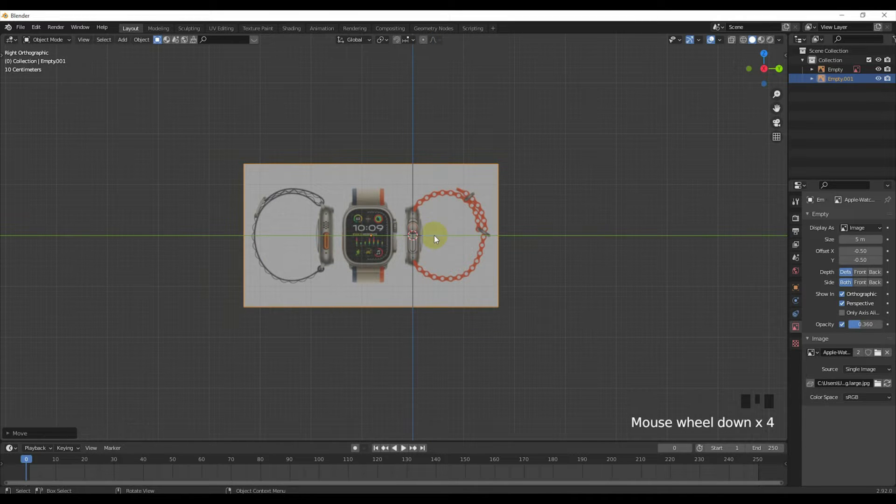
In front view, lower the front reference image's opacity to about 0.227 and turn on X-ray display.
{"action": "key", "text": "KP_1"}
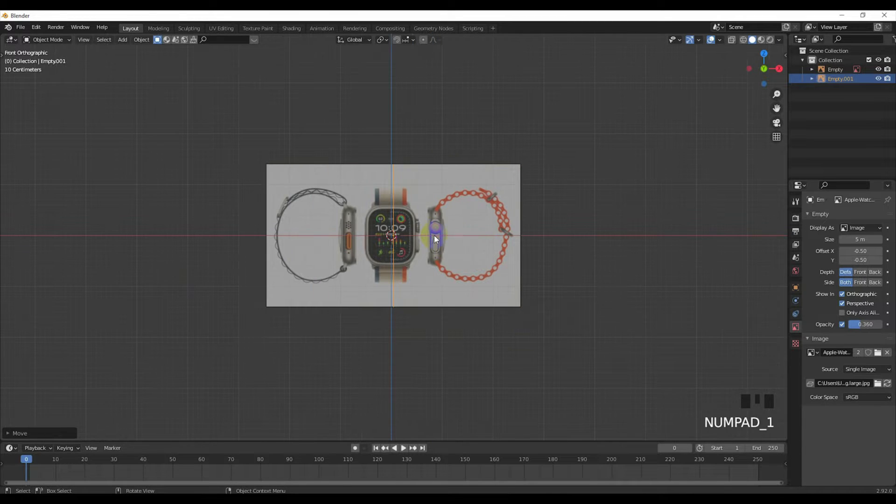
{"action": "scroll", "coordinate": [412, 239], "scroll_direction": "up", "scroll_amount": 4}
{"action": "left_click", "coordinate": [699, 207]}
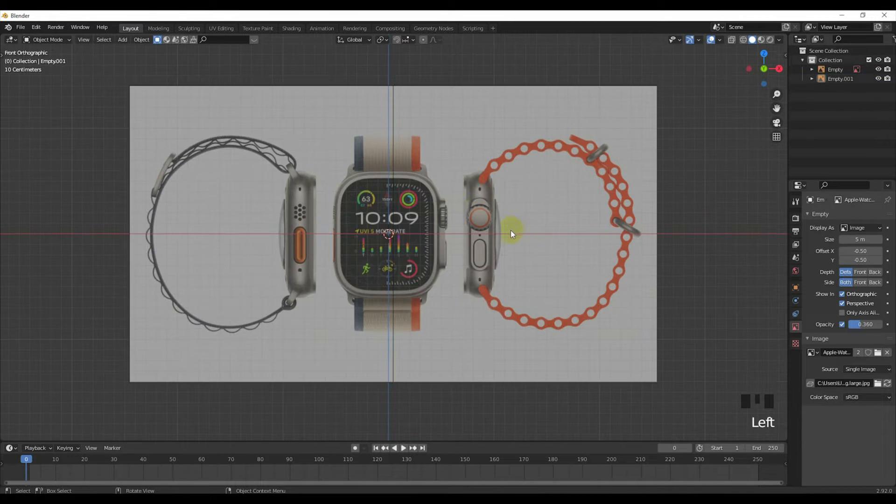
{"action": "left_click", "coordinate": [510, 231]}
{"action": "left_click_drag", "start_coordinate": [863, 325], "coordinate": [850, 325]}
{"action": "left_click", "coordinate": [378, 293]}
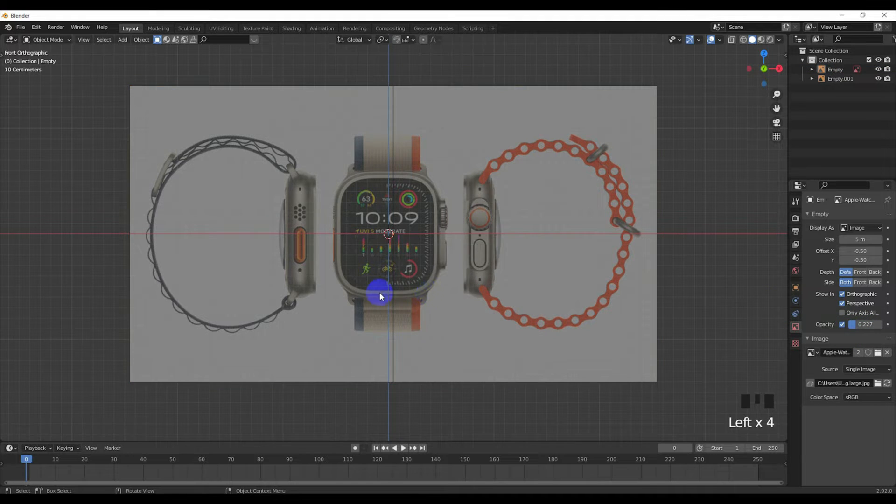
{"action": "scroll", "coordinate": [426, 261], "scroll_direction": "up", "scroll_amount": 2}
{"action": "left_click", "coordinate": [733, 42]}
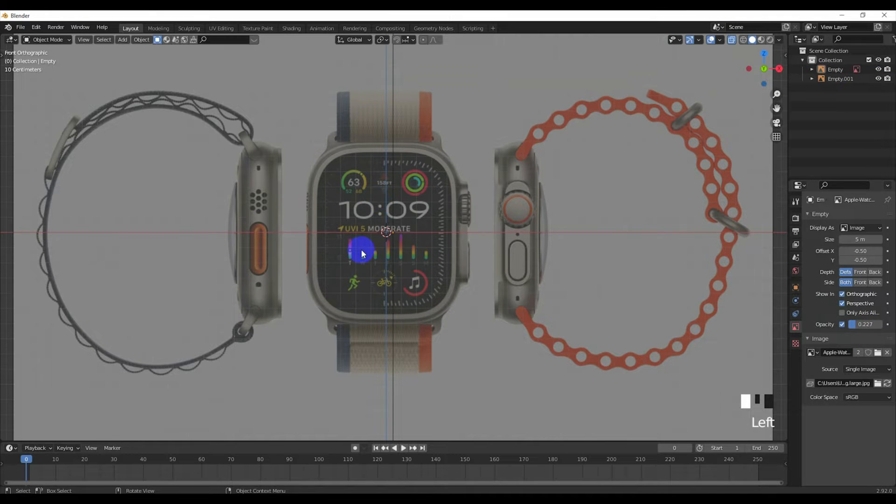
Add a plane mesh and rotate it 90° about X so it faces the front view.
{"action": "key", "text": "shift+a"}
{"action": "mouse_move", "coordinate": [322, 147]}
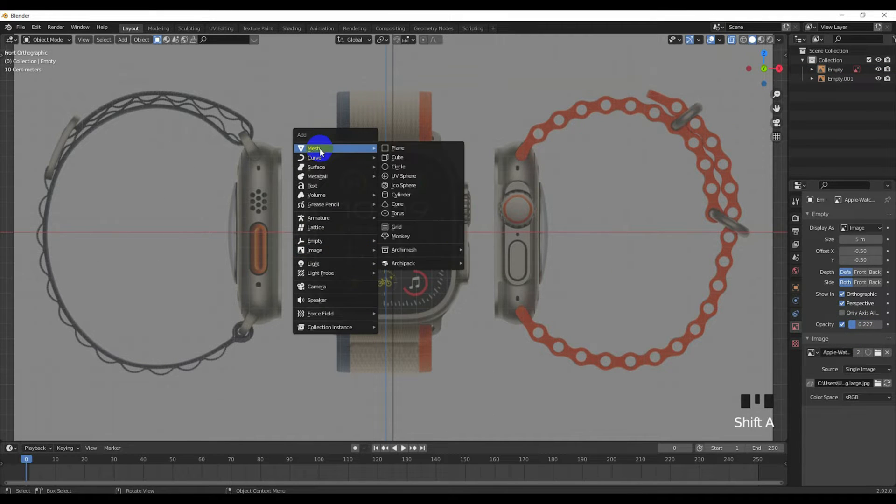
{"action": "left_click", "coordinate": [401, 148]}
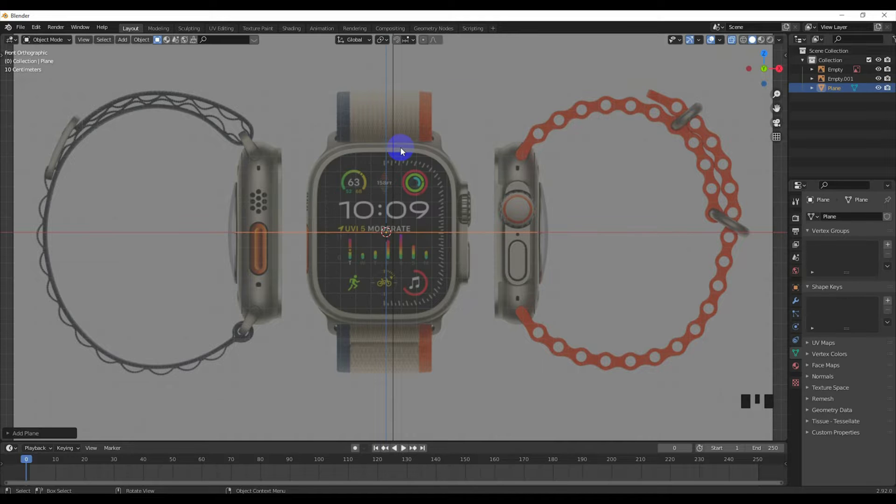
{"action": "scroll", "coordinate": [400, 148], "scroll_direction": "down", "scroll_amount": 5}
{"action": "type", "text": "rx90"}
{"action": "key", "text": "Return"}
{"action": "scroll", "coordinate": [579, 210], "scroll_direction": "up", "scroll_amount": 3}
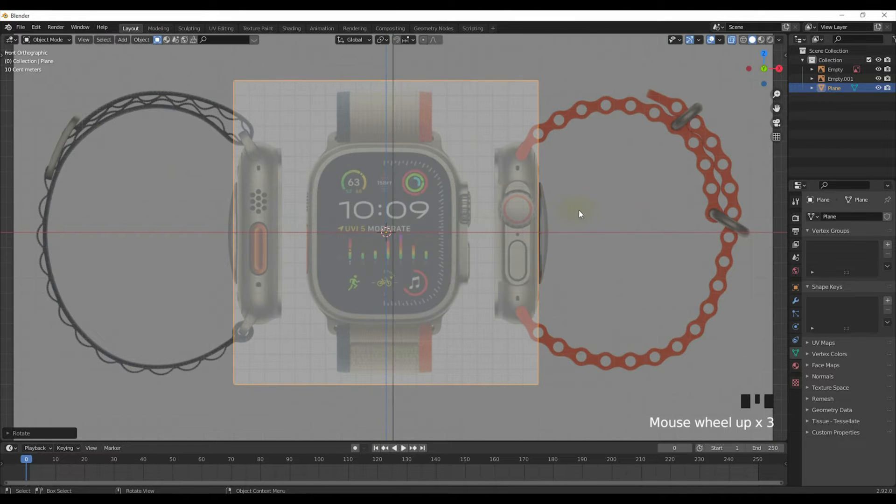
Scale the plane uniformly to about 0.54, roughly matching the width of the front-view watch case.
{"action": "key", "text": "s"}
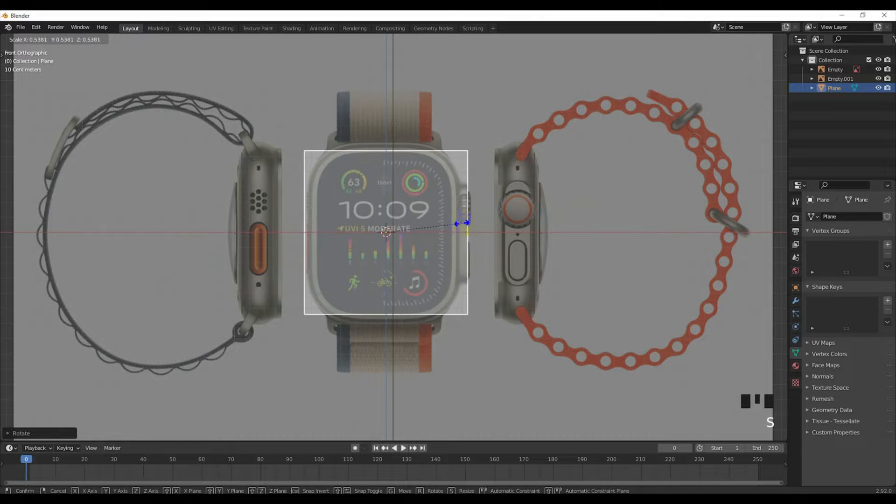
{"action": "left_click", "coordinate": [466, 226]}
{"action": "scroll", "coordinate": [465, 230], "scroll_direction": "up", "scroll_amount": 3}
{"action": "key", "text": "g"}
{"action": "key", "text": "x"}
{"action": "right_click", "coordinate": [519, 231]}
Move the front reference image about 0.028 m along X to centre the watch case behind the plane.
{"action": "left_click", "coordinate": [554, 238]}
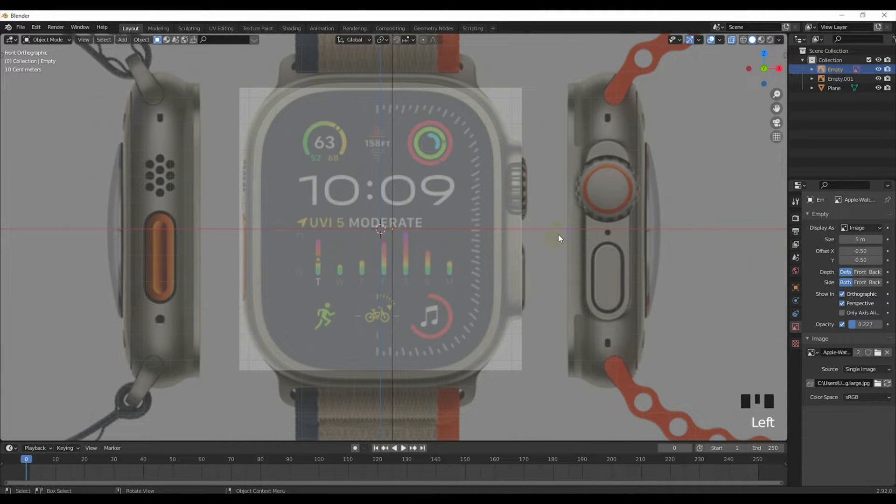
{"action": "key", "text": "g"}
{"action": "key", "text": "x"}
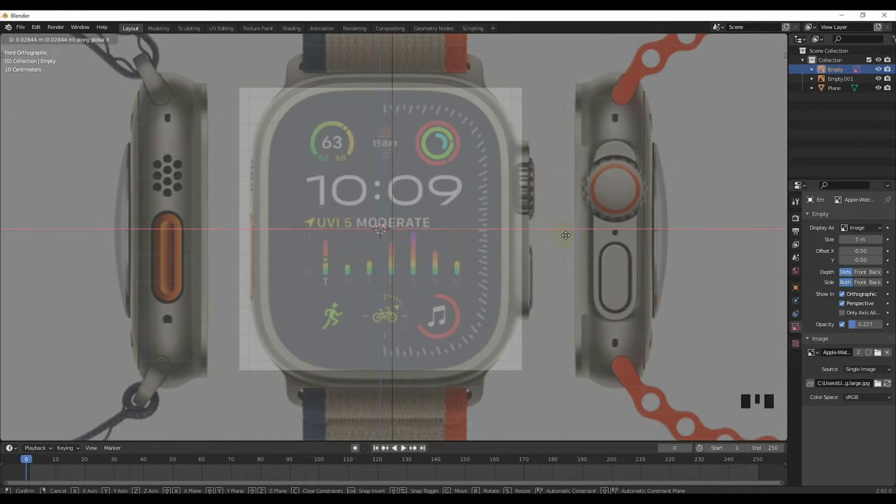
{"action": "left_click", "coordinate": [566, 236]}
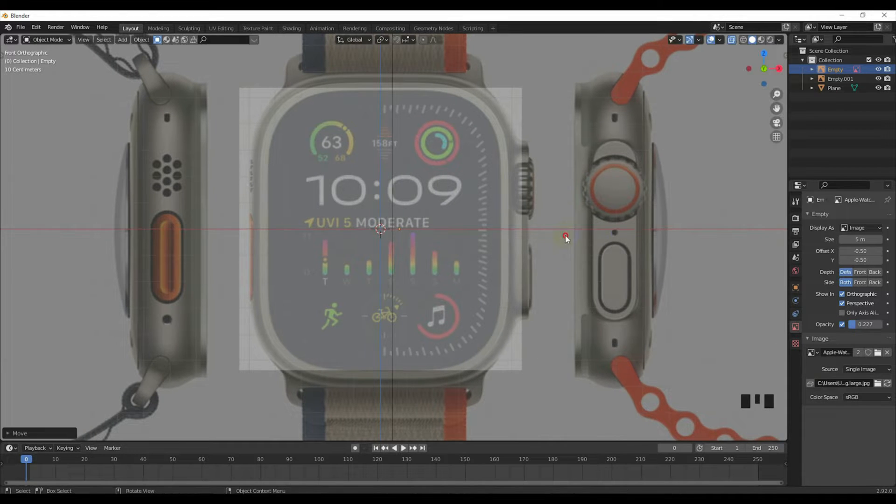
Scale the plane down by about 0.94 so its sides meet the edges of the watch case.
{"action": "left_click", "coordinate": [628, 235]}
{"action": "left_click", "coordinate": [497, 239]}
{"action": "key", "text": "s"}
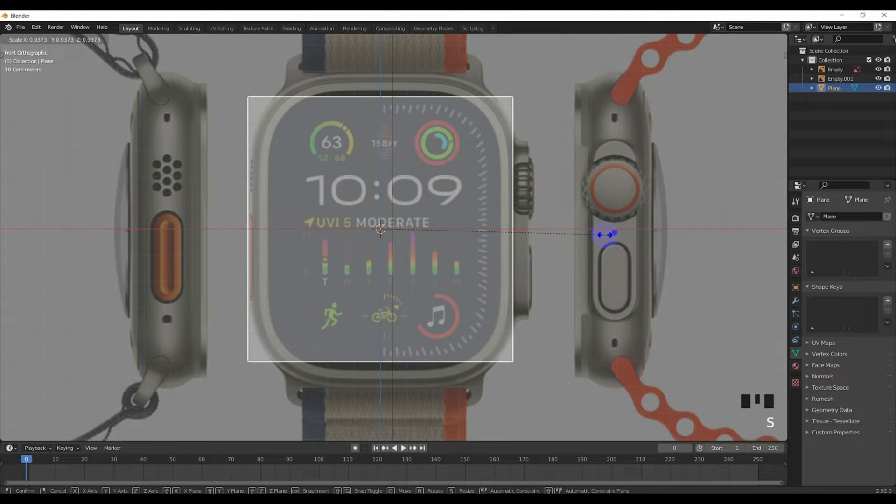
{"action": "left_click", "coordinate": [605, 235]}
{"action": "scroll", "coordinate": [511, 248], "scroll_direction": "up", "scroll_amount": 1}
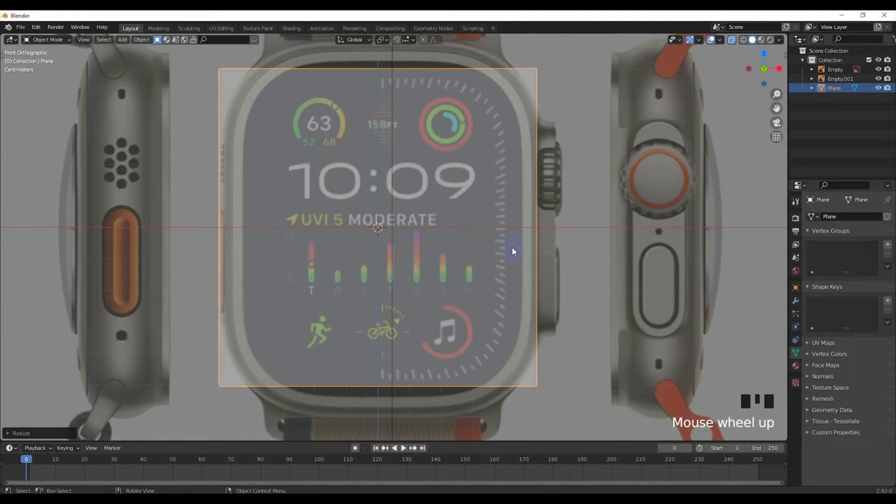
{"action": "middle_click_drag", "start_coordinate": [512, 248], "coordinate": [531, 243], "text": "shift"}
Nudge the front reference image slightly along negative X to align the watch case with the plane's sides.
{"action": "left_click", "coordinate": [553, 249]}
{"action": "left_click", "coordinate": [553, 249]}
{"action": "key", "text": "g"}
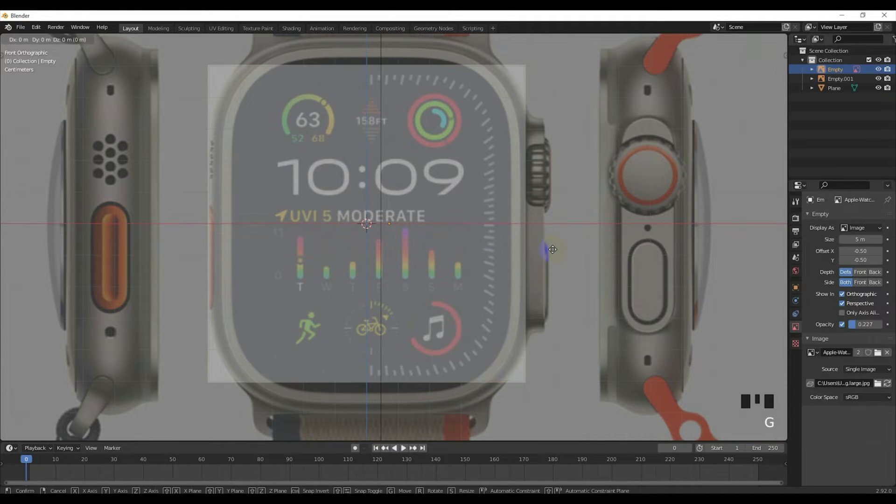
{"action": "left_click", "coordinate": [538, 247]}
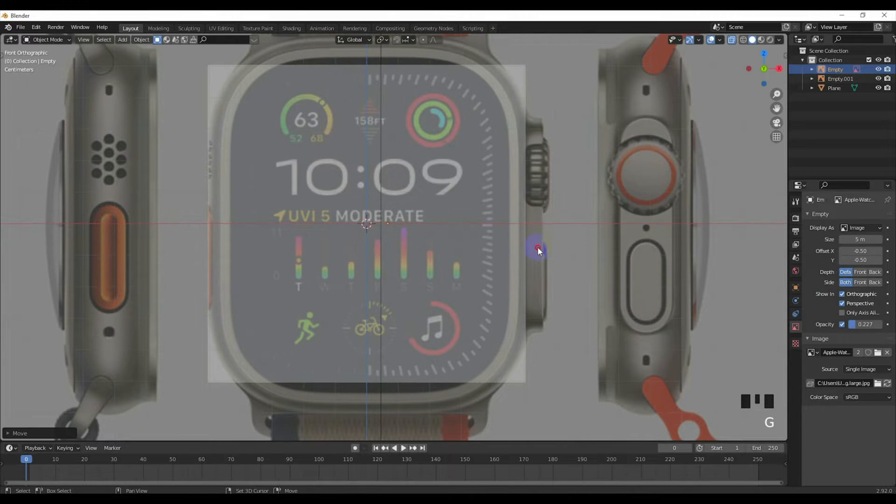
Apply the plane's location and scale it along Z by about 1.19 to match the height of the watch case.
{"action": "scroll", "coordinate": [536, 247], "scroll_direction": "down", "scroll_amount": 2}
{"action": "left_click", "coordinate": [455, 242]}
{"action": "key", "text": "ctrl+a"}
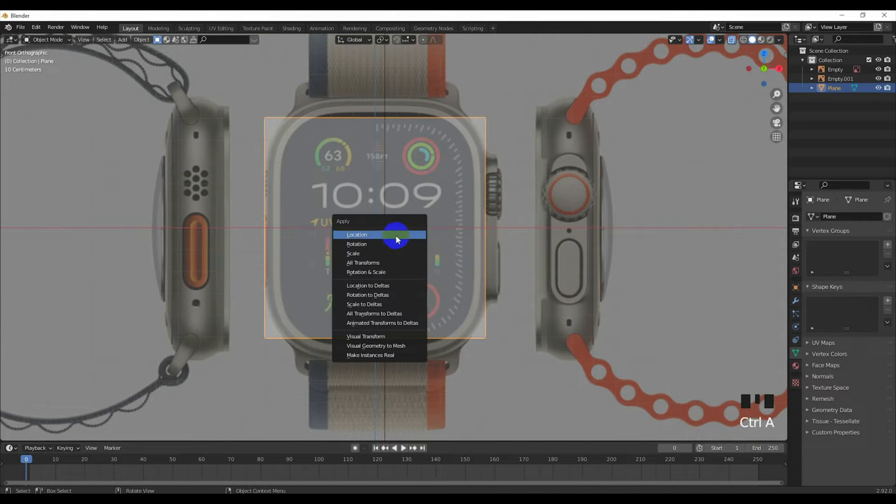
{"action": "left_click", "coordinate": [397, 235]}
{"action": "scroll", "coordinate": [406, 228], "scroll_direction": "down", "scroll_amount": 3}
{"action": "key", "text": "s"}
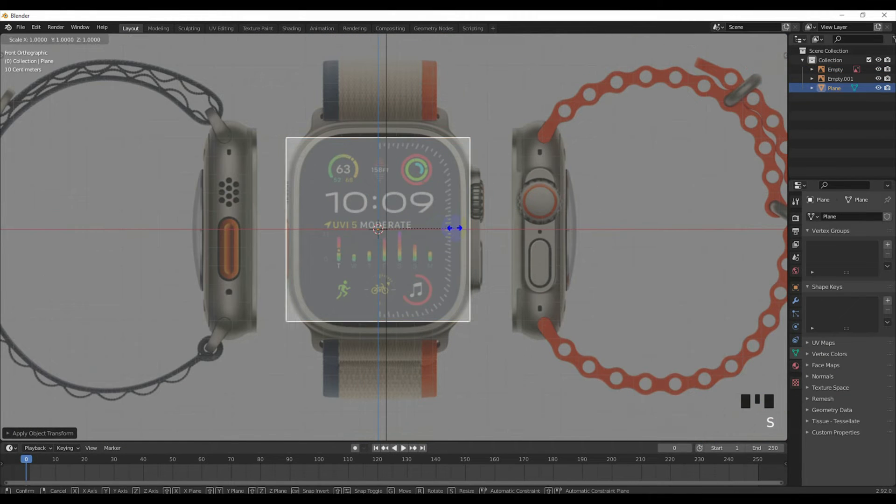
{"action": "key", "text": "z"}
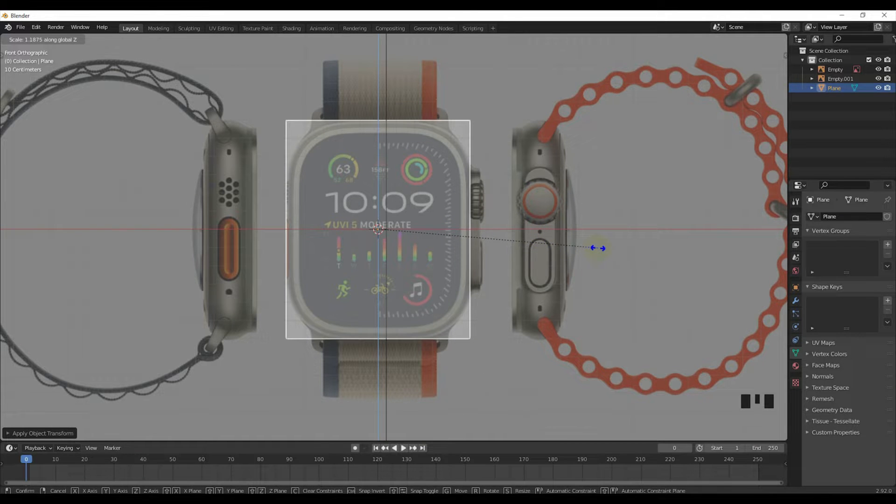
{"action": "left_click", "coordinate": [568, 247]}
Apply the plane's transform and switch it to Edit Mode with vertex selection.
{"action": "scroll", "coordinate": [565, 245], "scroll_direction": "up", "scroll_amount": 2}
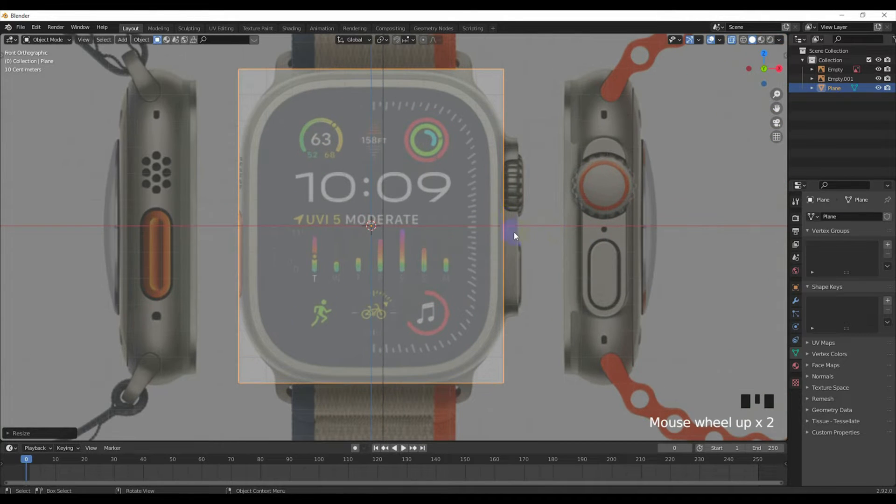
{"action": "key", "text": "g"}
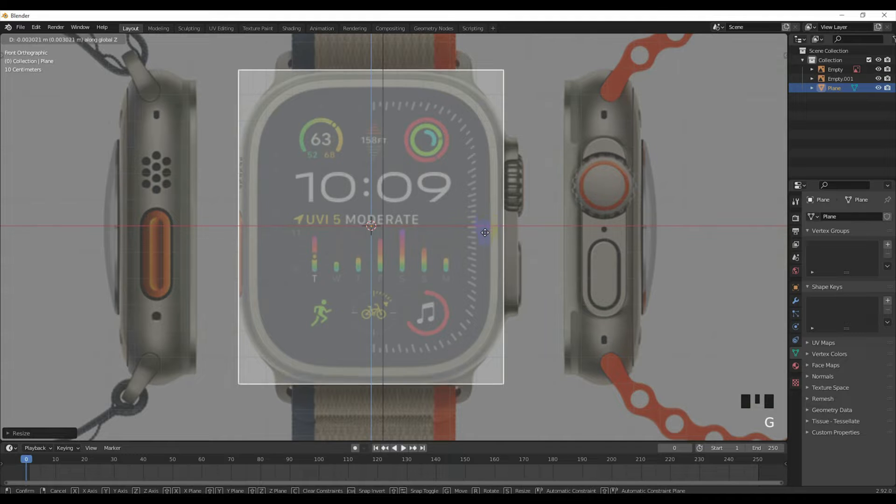
{"action": "right_click", "coordinate": [485, 232]}
{"action": "key", "text": "ctrl+a"}
{"action": "left_click", "coordinate": [396, 203]}
{"action": "key", "text": "Tab"}
{"action": "left_click", "coordinate": [80, 40]}
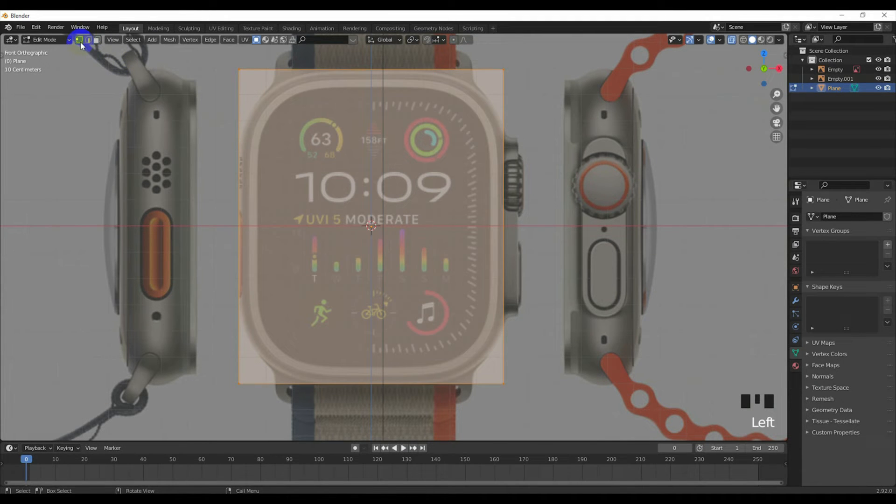
{"action": "key", "text": "ctrl"}
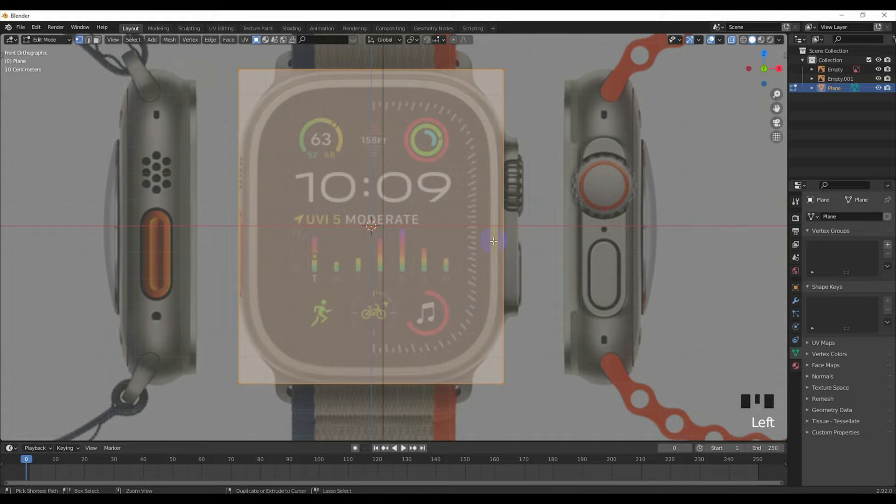
Bevel the plane's four corner vertices with 10 segments and a width of about 0.29 m, and return to Object Mode.
{"action": "key", "text": "ctrl+shift+b"}
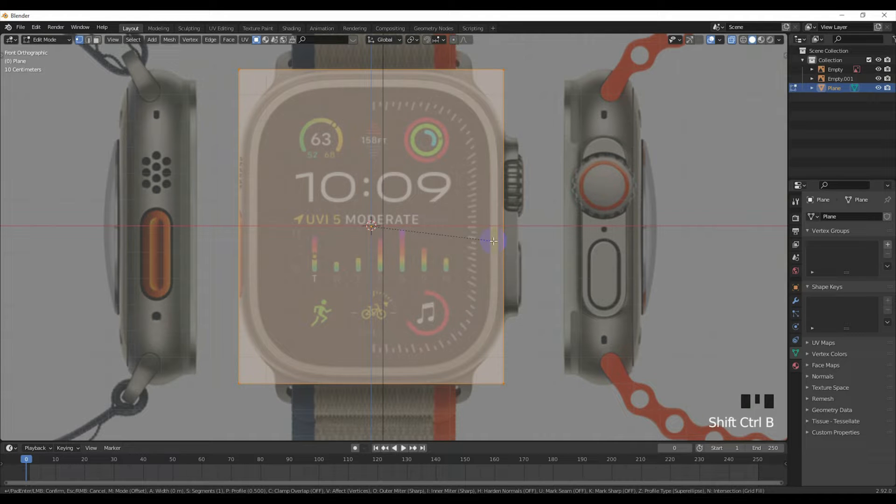
{"action": "scroll", "coordinate": [515, 257], "scroll_direction": "up", "scroll_amount": 1}
{"action": "scroll", "coordinate": [536, 266], "scroll_direction": "up", "scroll_amount": 2}
{"action": "scroll", "coordinate": [561, 281], "scroll_direction": "up", "scroll_amount": 1}
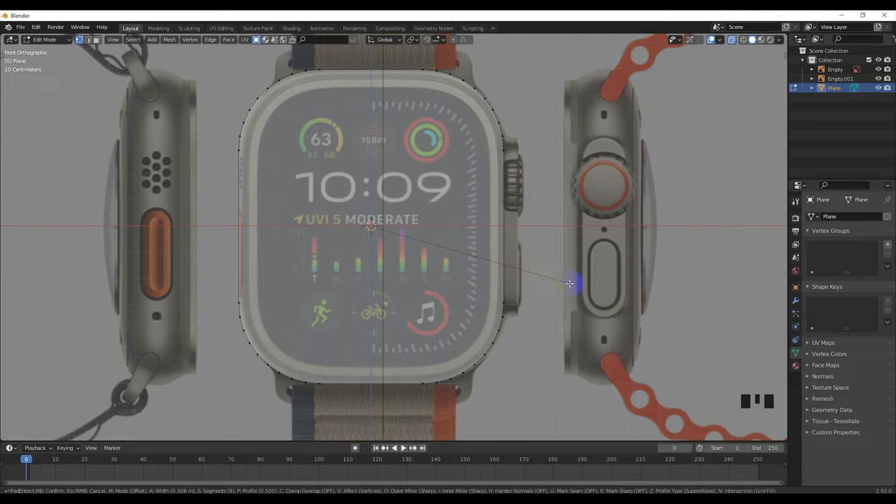
{"action": "scroll", "coordinate": [569, 284], "scroll_direction": "up", "scroll_amount": 1}
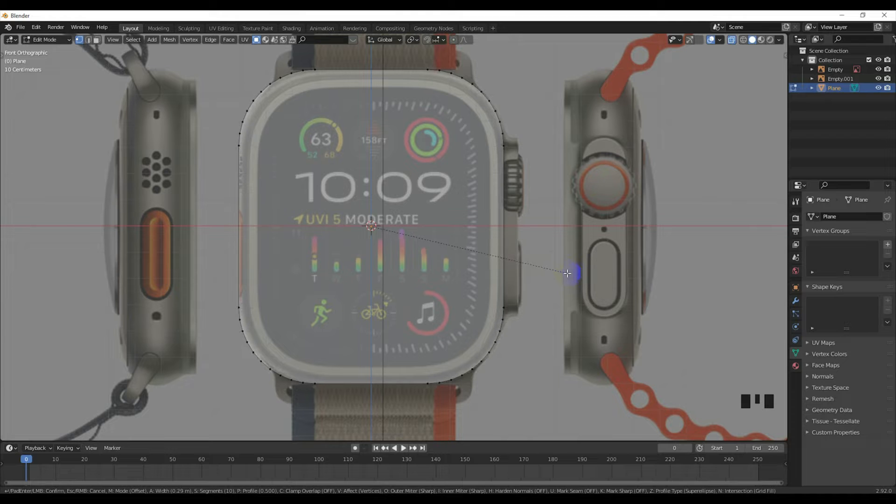
{"action": "left_click", "coordinate": [567, 273]}
{"action": "key", "text": "Tab"}
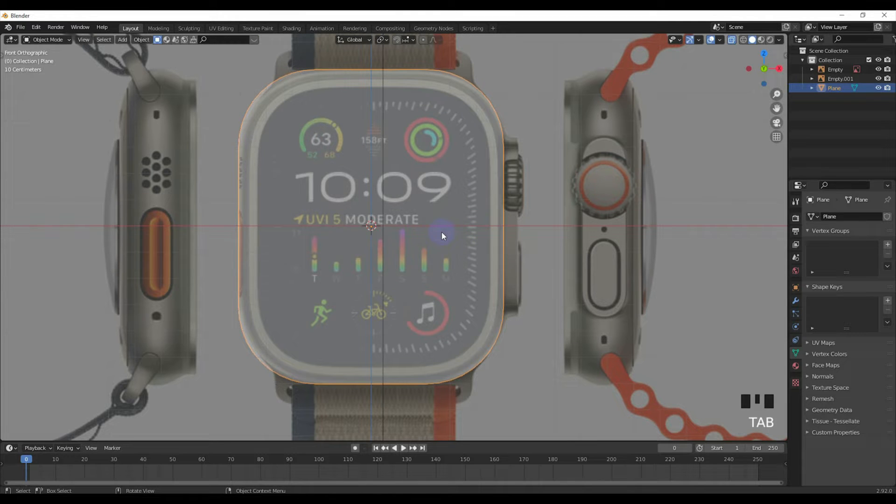
Nudge the front reference image slightly towards negative X so the watch case lines up with the rounded plane, and reselect the plane.
{"action": "left_click", "coordinate": [545, 241]}
{"action": "key", "text": "g"}
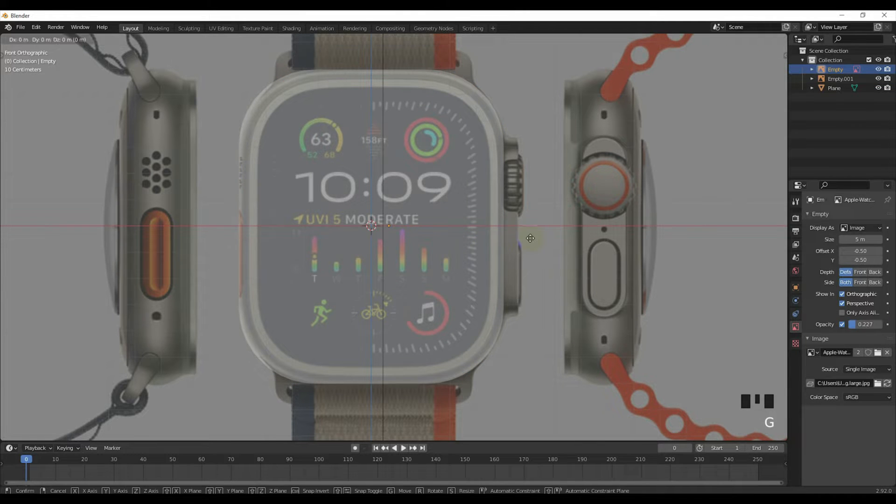
{"action": "left_click", "coordinate": [519, 236]}
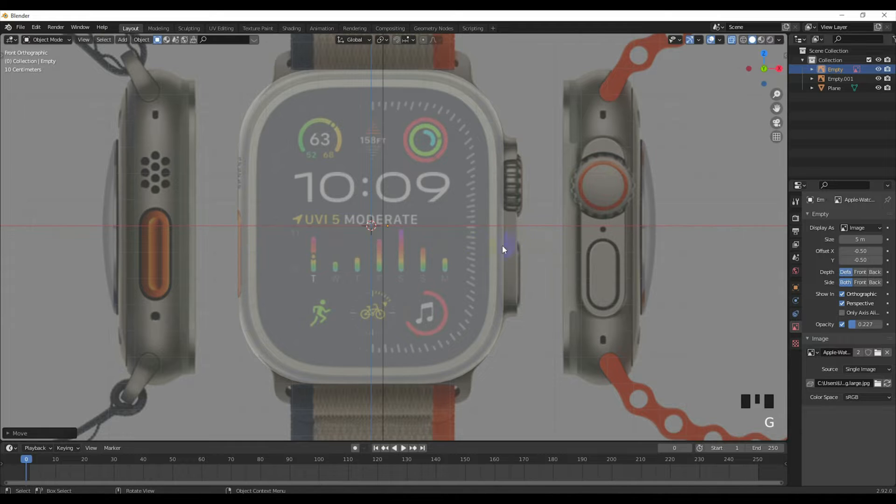
{"action": "left_click", "coordinate": [450, 238]}
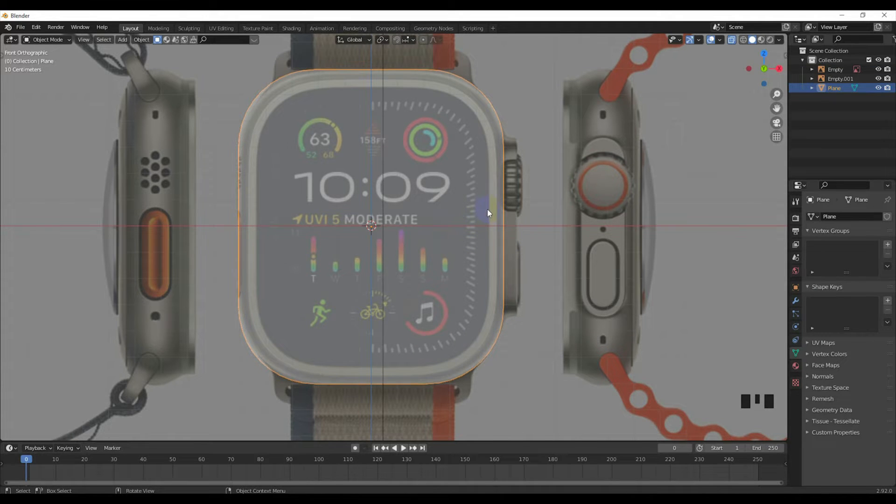
In the right view, move the side reference image along negative Y so the rear edge of the watch case meets the plane.
{"action": "key", "text": "KP_3"}
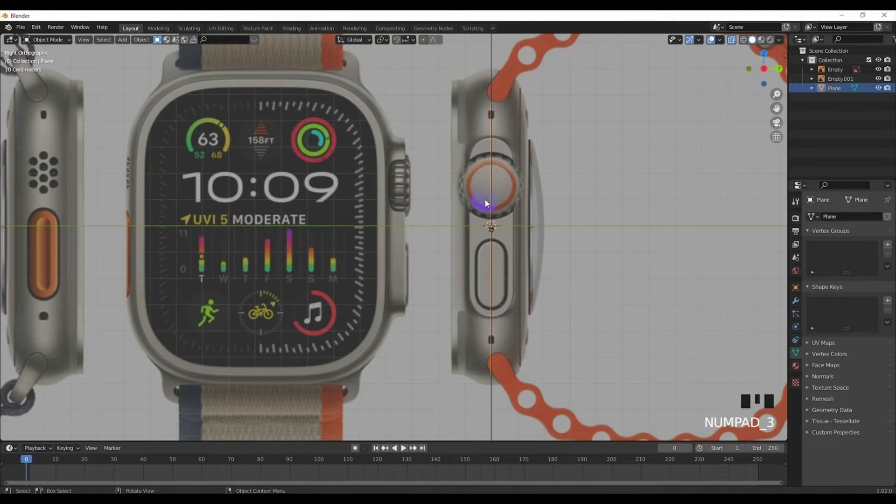
{"action": "left_click", "coordinate": [532, 198]}
{"action": "key", "text": "g"}
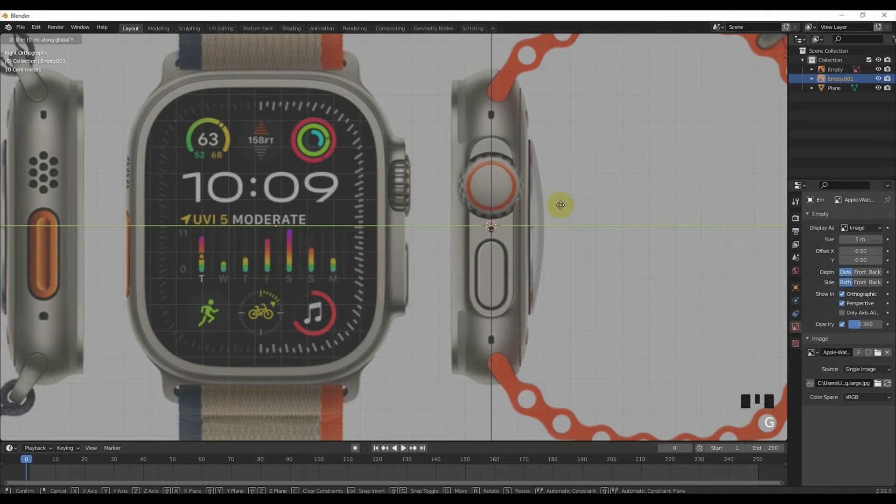
{"action": "left_click", "coordinate": [530, 205]}
{"action": "left_click", "coordinate": [493, 209]}
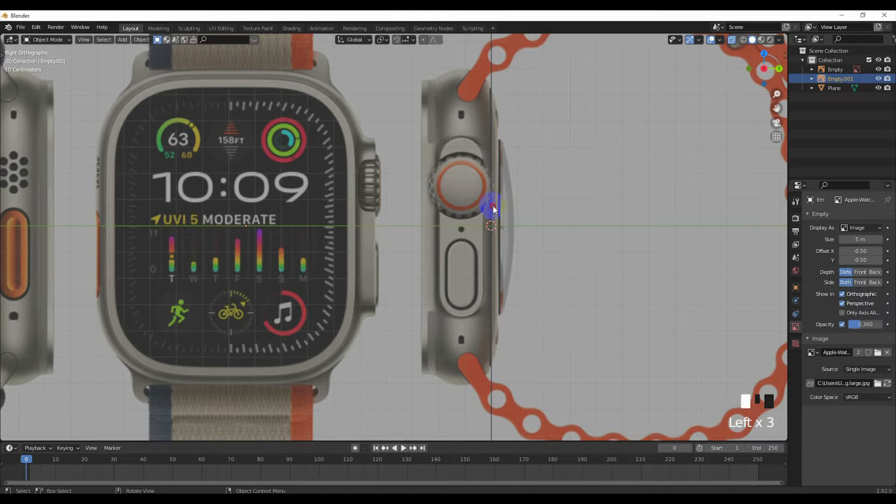
Extrude all of the plane's geometry about 0.21 m along negative Y to the front of the case, using edge selection in the right view.
{"action": "key", "text": "KP_1"}
{"action": "left_click", "coordinate": [430, 206]}
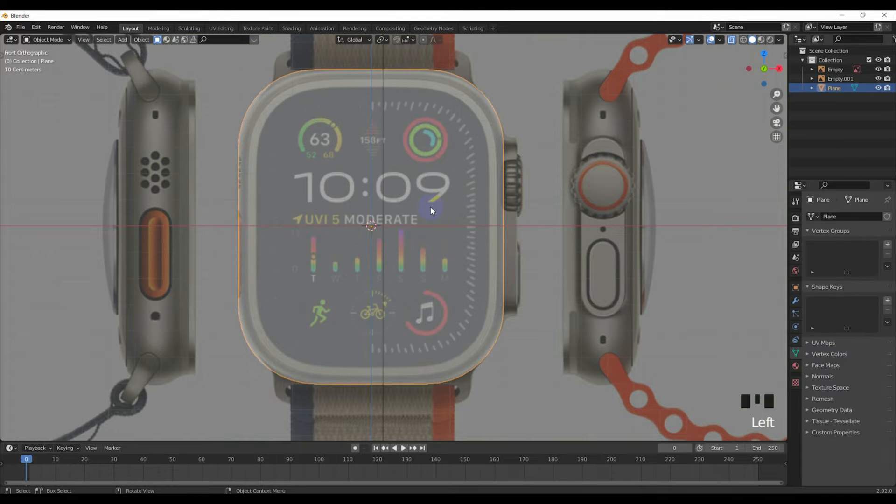
{"action": "key", "text": "KP_3"}
{"action": "middle_click_drag", "start_coordinate": [480, 211], "coordinate": [412, 205], "text": "shift"}
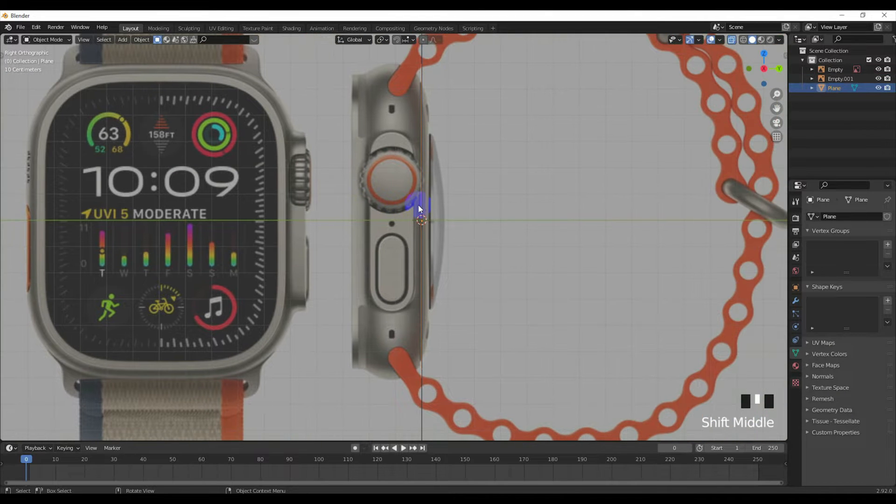
{"action": "key", "text": "Tab"}
{"action": "scroll", "coordinate": [421, 205], "scroll_direction": "down", "scroll_amount": 1}
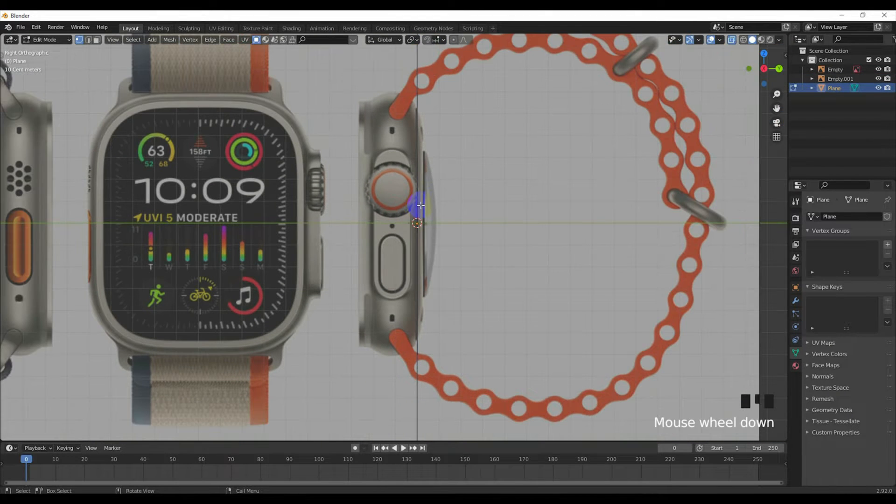
{"action": "key", "text": "a"}
{"action": "left_click", "coordinate": [91, 40]}
{"action": "scroll", "coordinate": [436, 173], "scroll_direction": "up", "scroll_amount": 1}
{"action": "middle_click_drag", "start_coordinate": [451, 174], "coordinate": [455, 192], "text": "shift"}
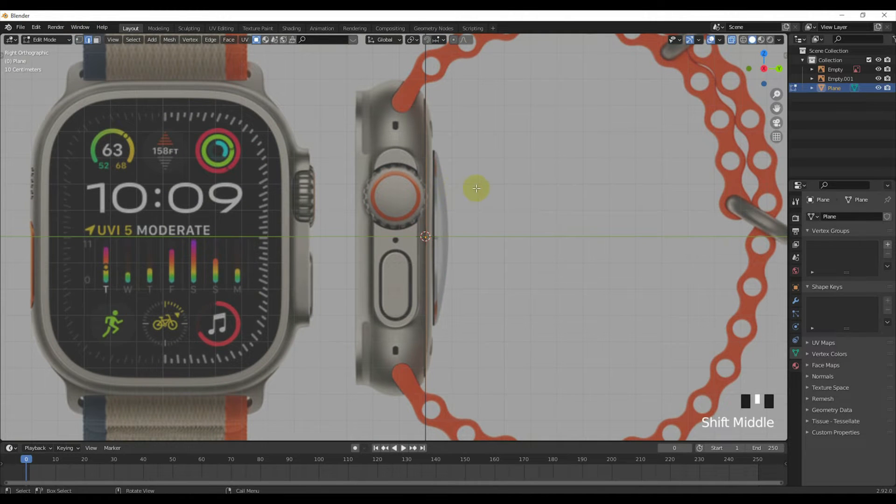
{"action": "key", "text": "e"}
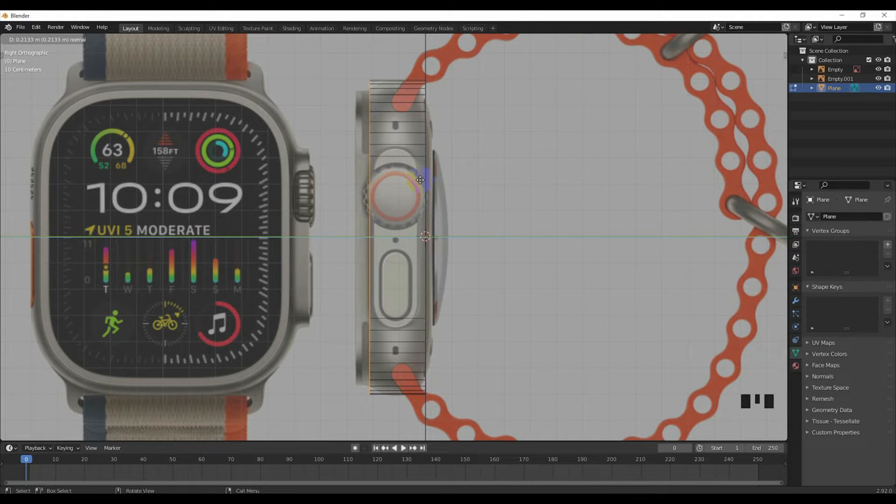
{"action": "left_click", "coordinate": [420, 180]}
Add two edge loops around the case wall, one near the middle and one slid towards the rear by a factor of about 0.24.
{"action": "scroll", "coordinate": [420, 180], "scroll_direction": "up", "scroll_amount": 2}
{"action": "middle_click_drag", "start_coordinate": [425, 172], "coordinate": [404, 228], "text": "shift"}
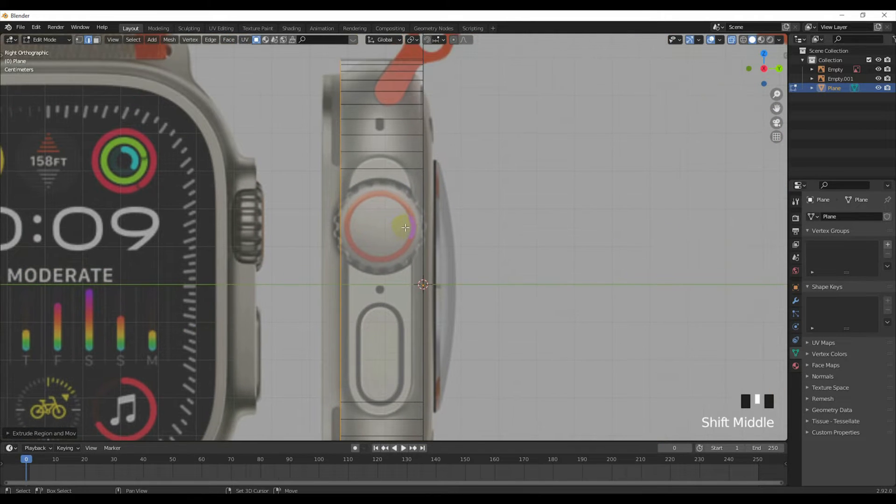
{"action": "scroll", "coordinate": [368, 152], "scroll_direction": "down", "scroll_amount": 2}
{"action": "key", "text": "ctrl+r"}
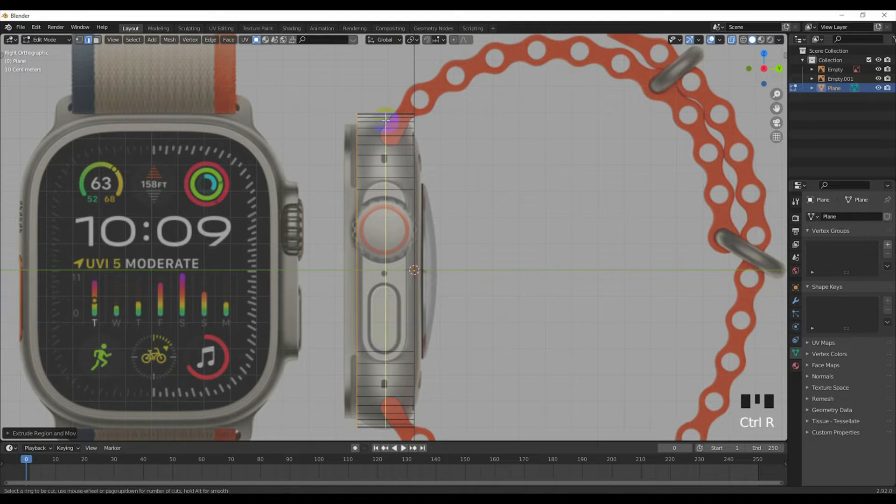
{"action": "left_click", "coordinate": [385, 121]}
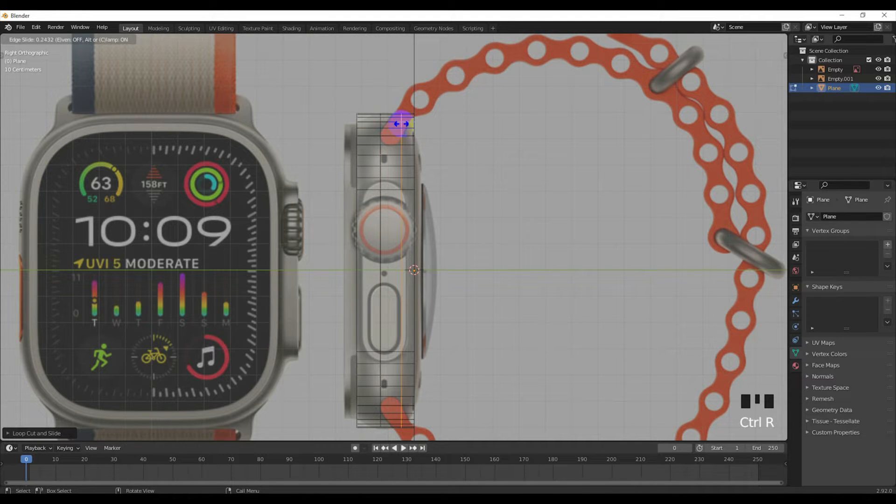
{"action": "left_click", "coordinate": [401, 124]}
Scale the front edge loop of the case down to about 0.954 to taper the front side.
{"action": "scroll", "coordinate": [355, 125], "scroll_direction": "up", "scroll_amount": 1}
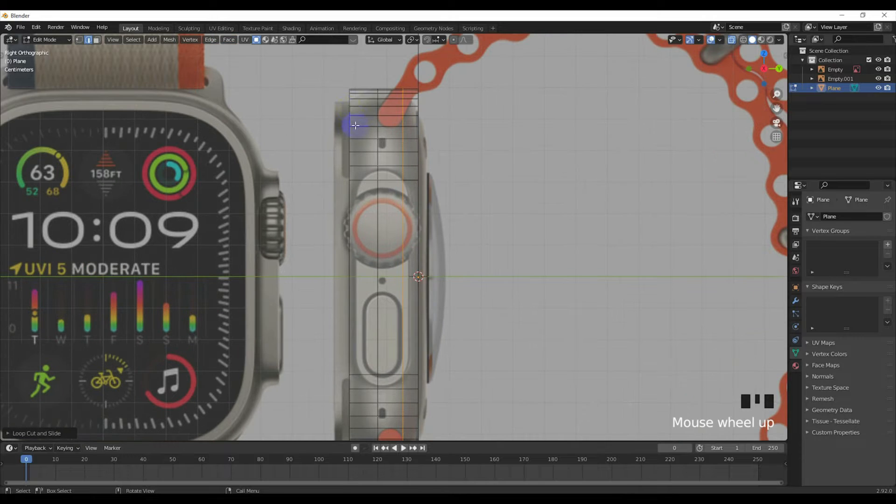
{"action": "left_click", "coordinate": [418, 146], "text": "alt+shift"}
{"action": "left_click", "coordinate": [419, 147], "text": "alt+shift"}
{"action": "left_click", "coordinate": [419, 147], "text": "alt+shift"}
{"action": "left_click", "coordinate": [419, 146], "text": "alt+shift"}
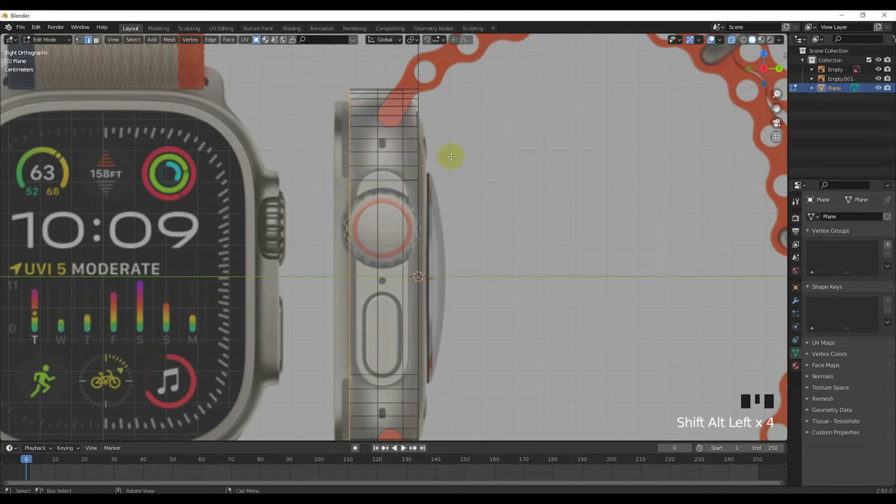
{"action": "key", "text": "s"}
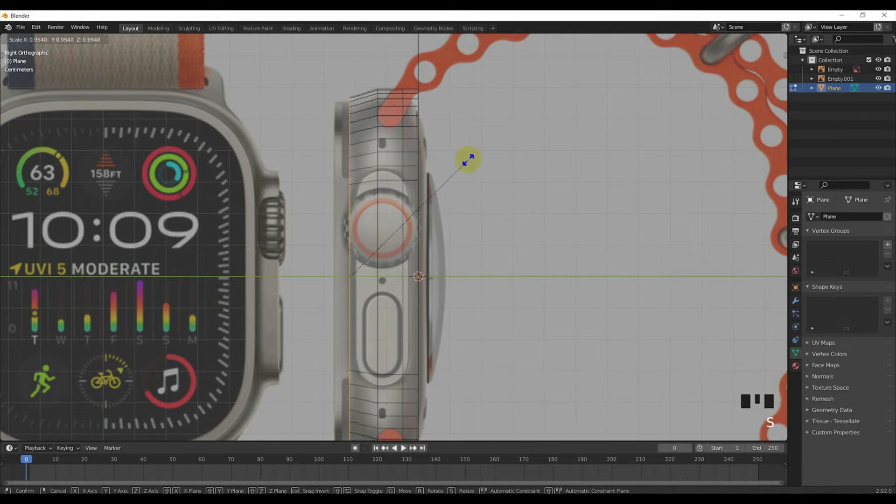
{"action": "left_click", "coordinate": [468, 158]}
Scale the rear edge loop of the case down to about 0.90 to follow the curved back in the side reference.
{"action": "left_click", "coordinate": [419, 157], "text": "alt+shift"}
{"action": "left_click", "coordinate": [419, 158], "text": "alt+shift"}
{"action": "left_click", "coordinate": [416, 160], "text": "alt+shift"}
{"action": "left_click", "coordinate": [419, 161]}
{"action": "left_click", "coordinate": [418, 161], "text": "alt+shift"}
{"action": "key", "text": "s"}
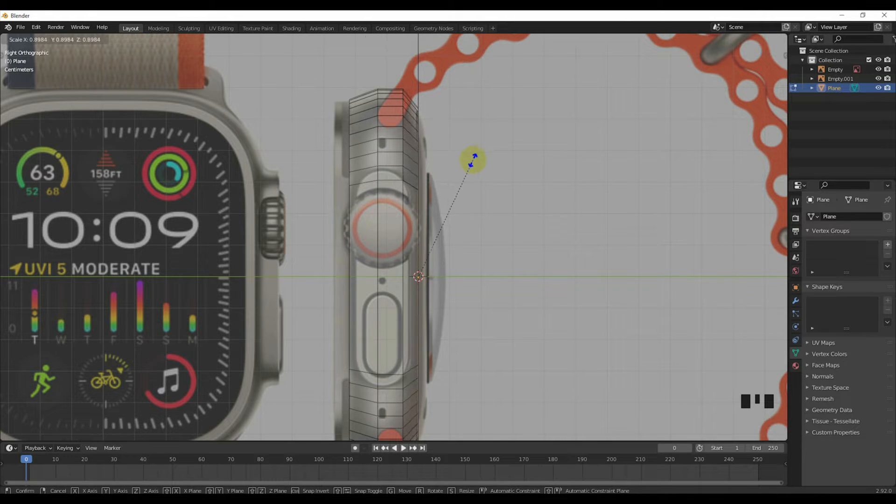
{"action": "left_click", "coordinate": [472, 160]}
Scale down the inner loop nearest the rear slightly to round the upper profile of the case.
{"action": "scroll", "coordinate": [460, 230], "scroll_direction": "down", "scroll_amount": 3}
{"action": "scroll", "coordinate": [456, 196], "scroll_direction": "up", "scroll_amount": 4}
{"action": "middle_click_drag", "start_coordinate": [456, 196], "coordinate": [471, 285], "text": "shift"}
{"action": "middle_click_drag", "start_coordinate": [421, 132], "coordinate": [424, 172], "text": "shift"}
{"action": "left_click", "coordinate": [406, 139]}
{"action": "left_click", "coordinate": [410, 139], "text": "alt+shift"}
{"action": "key", "text": "s"}
{"action": "left_click", "coordinate": [536, 140]}
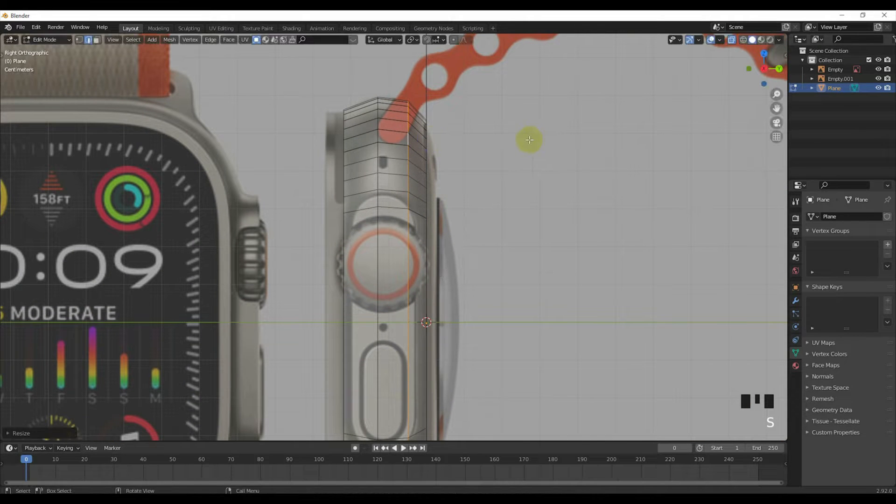
Fine-tune the scale of the middle edge loop against the upper outline of the watch case.
{"action": "left_click", "coordinate": [384, 123]}
{"action": "left_click", "coordinate": [381, 124], "text": "alt+shift"}
{"action": "key", "text": "s"}
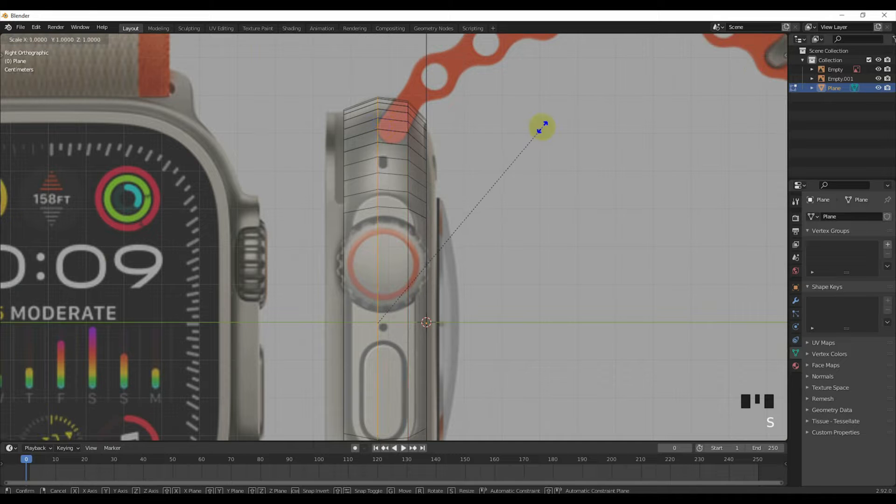
{"action": "left_click", "coordinate": [538, 135]}
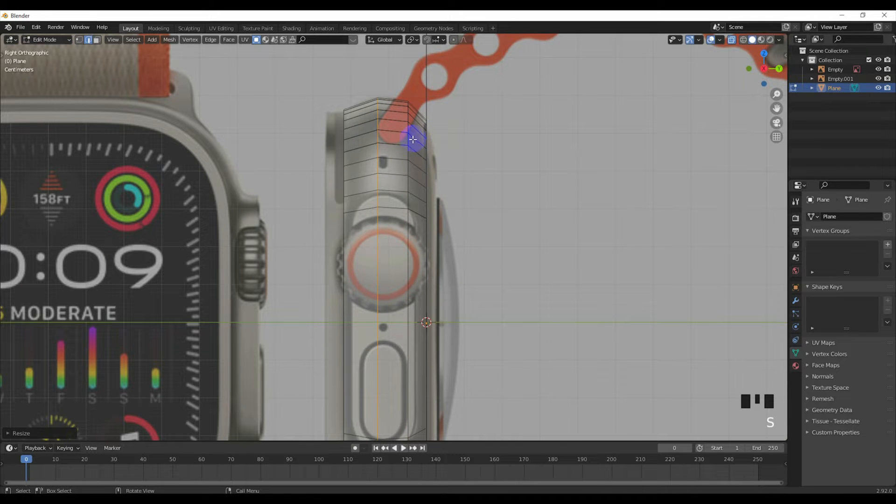
Scale the inner rear loop back up slightly to match the reference outline.
{"action": "left_click", "coordinate": [413, 139]}
{"action": "left_click", "coordinate": [406, 136], "text": "alt+shift"}
{"action": "key", "text": "s"}
{"action": "left_click", "coordinate": [490, 136]}
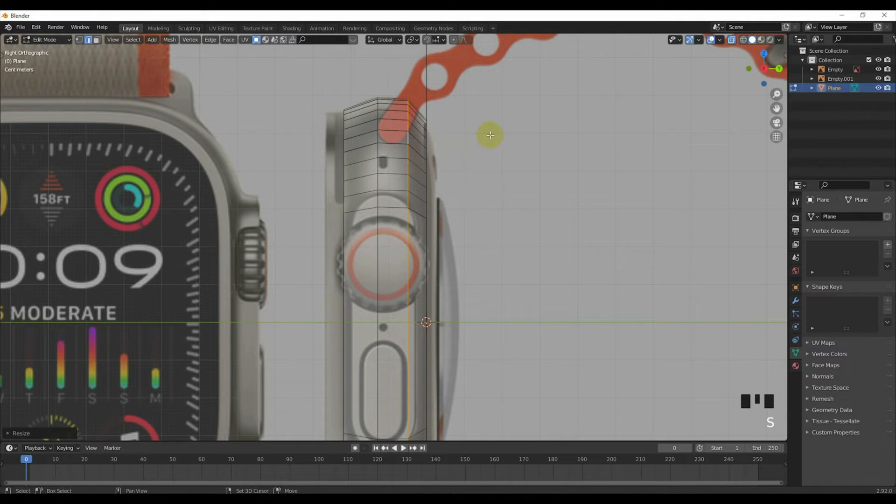
Readjust the scale of the inner rear loop at closer range and clear the selection.
{"action": "left_click", "coordinate": [422, 156]}
{"action": "scroll", "coordinate": [426, 160], "scroll_direction": "up", "scroll_amount": 1}
{"action": "left_click", "coordinate": [433, 169]}
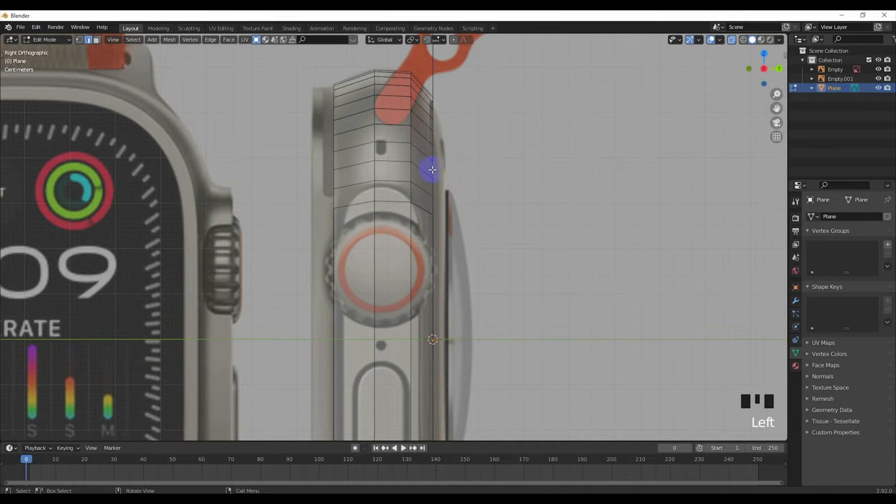
{"action": "left_click", "coordinate": [410, 125]}
{"action": "left_click", "coordinate": [410, 117], "text": "alt+shift"}
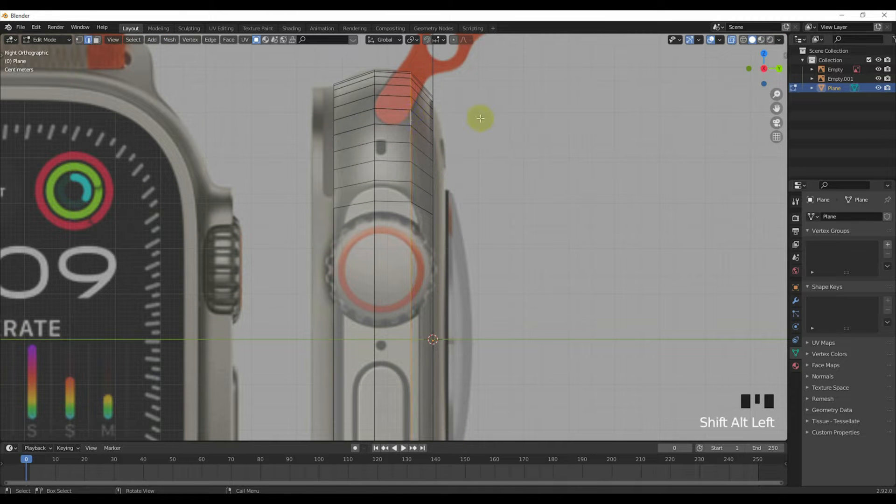
{"action": "key", "text": "s"}
{"action": "left_click", "coordinate": [464, 129]}
{"action": "scroll", "coordinate": [518, 132], "scroll_direction": "down", "scroll_amount": 2}
{"action": "left_click", "coordinate": [504, 144]}
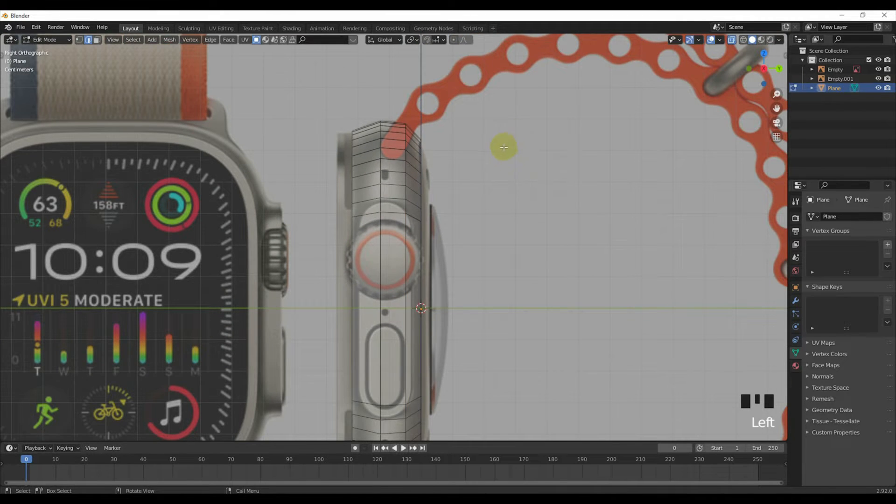
Enlarge the middle edge loop slightly to reach the lower outline of the watch case in the side reference.
{"action": "key", "text": "Tab"}
{"action": "middle_click_drag", "start_coordinate": [484, 176], "coordinate": [463, 91], "text": "shift"}
{"action": "scroll", "coordinate": [446, 195], "scroll_direction": "up", "scroll_amount": 1}
{"action": "middle_click_drag", "start_coordinate": [446, 199], "coordinate": [455, 141], "text": "shift"}
{"action": "key", "text": "Tab"}
{"action": "scroll", "coordinate": [406, 261], "scroll_direction": "up", "scroll_amount": 2}
{"action": "left_click", "coordinate": [386, 254], "text": "alt+shift"}
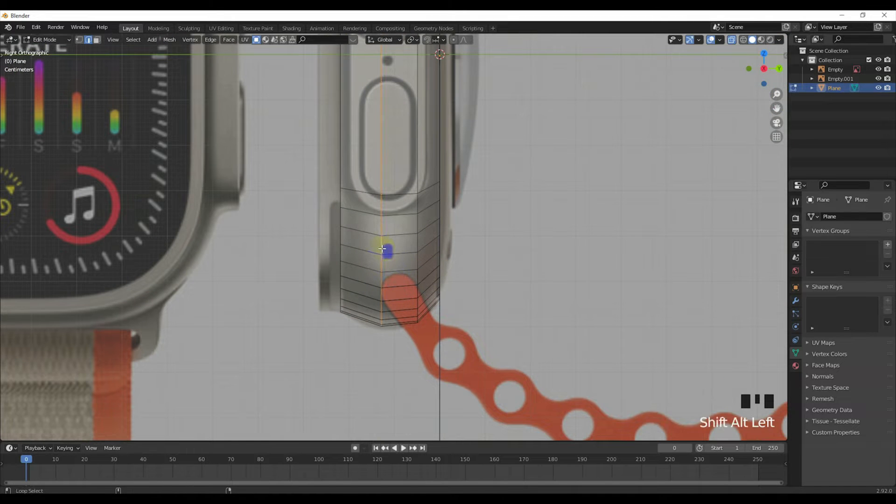
{"action": "key", "text": "s"}
{"action": "left_click", "coordinate": [422, 256]}
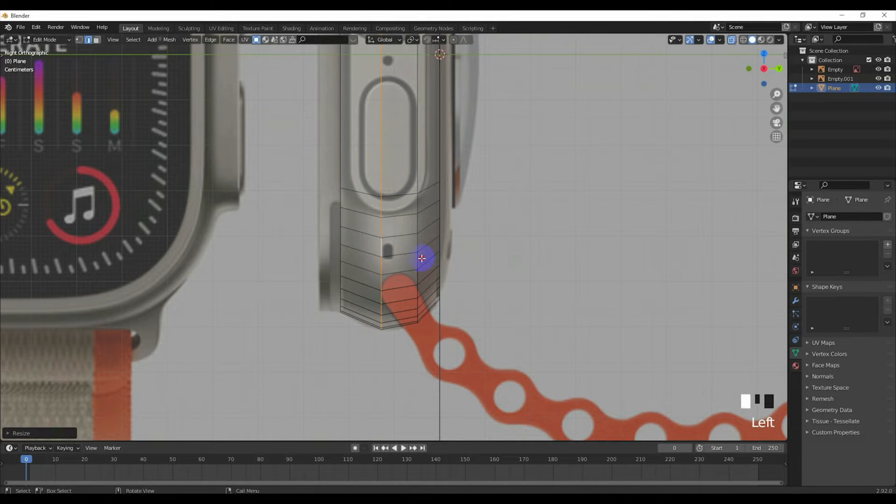
Scale the inner rear loop up by about 1.01 to fit the lower outline of the case.
{"action": "left_click", "coordinate": [422, 256], "text": "alt+shift"}
{"action": "key", "text": "s"}
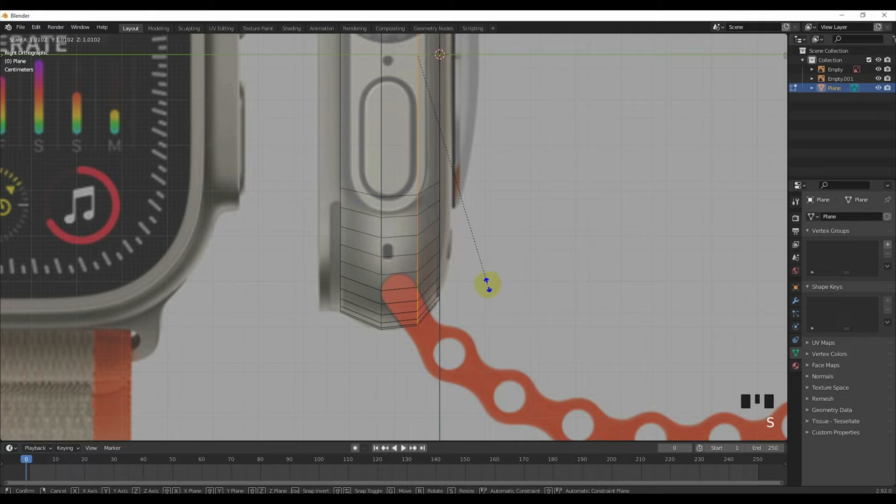
{"action": "left_click", "coordinate": [486, 286]}
Add a centred edge loop between the front edge and the middle loop, and scale it up slightly to round the front profile.
{"action": "middle_click_drag", "start_coordinate": [386, 222], "coordinate": [395, 256], "text": "shift"}
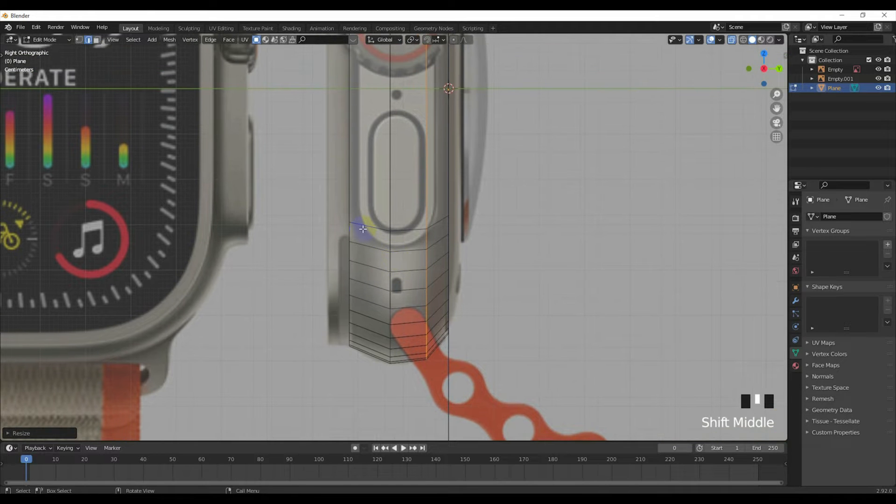
{"action": "key", "text": "ctrl+r"}
{"action": "left_click", "coordinate": [363, 229]}
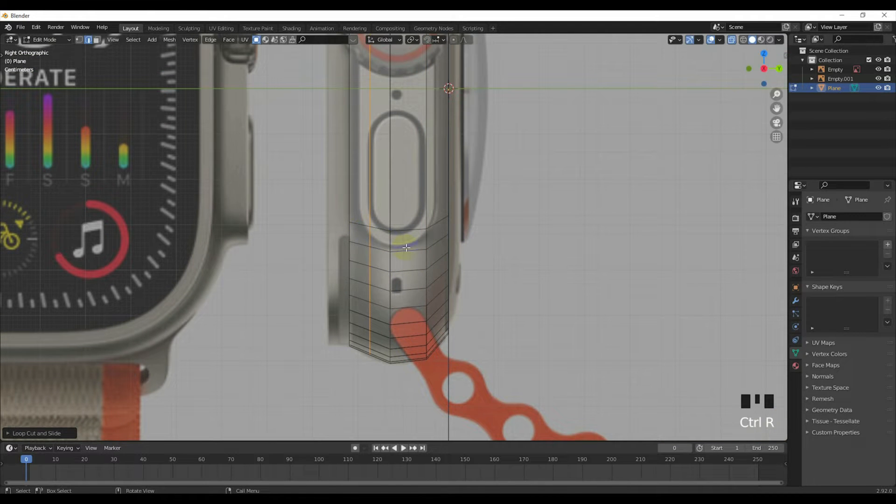
{"action": "key", "text": "s"}
{"action": "left_click", "coordinate": [420, 258]}
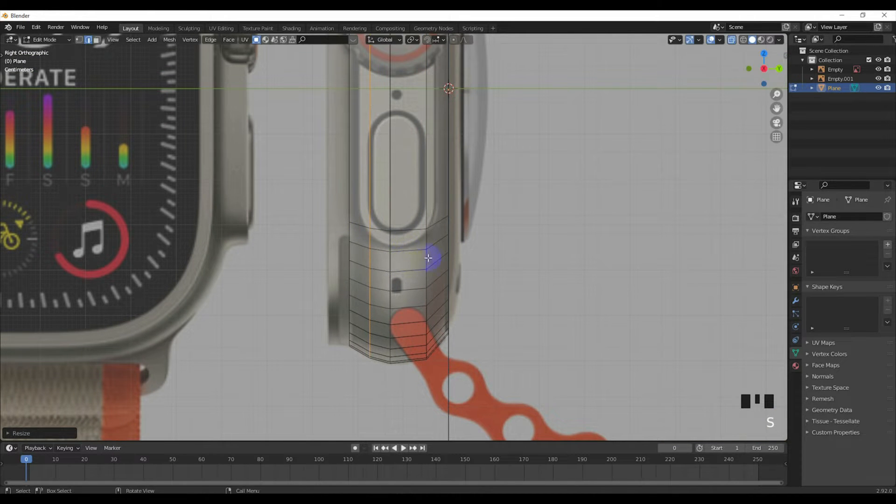
{"action": "key", "text": "ctrl+r"}
{"action": "left_click", "coordinate": [437, 239]}
{"action": "key", "text": "s"}
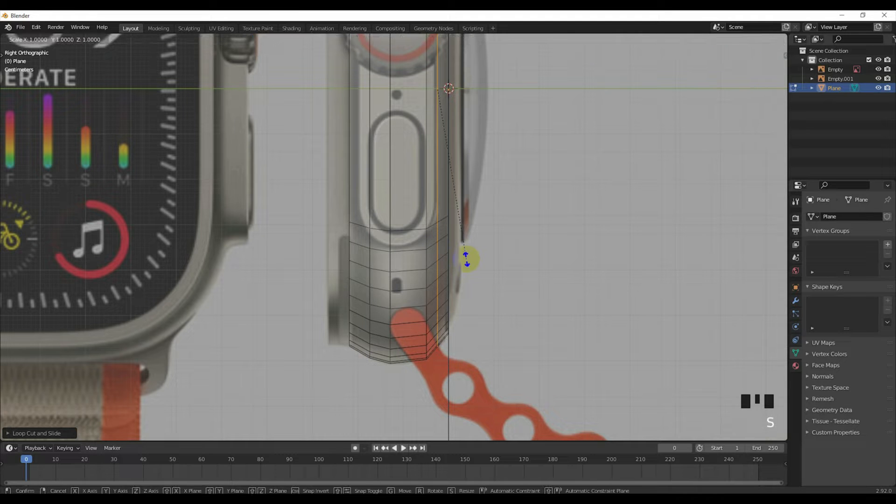
{"action": "left_click", "coordinate": [467, 260]}
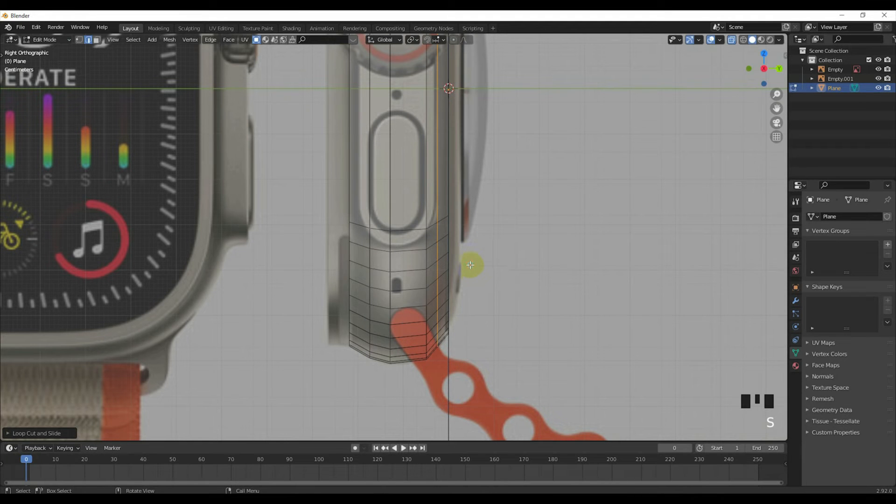
{"action": "key", "text": "ctrl+z"}
{"action": "key", "text": "ctrl+z"}
{"action": "key", "text": "ctrl+z"}
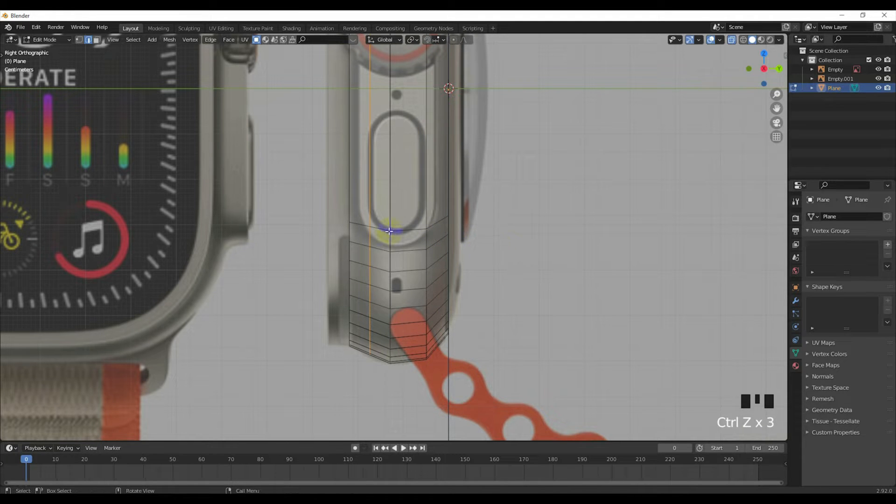
Scale the loop nearest the front edge up by about 1.01, and add a centred loop beside the rear edge, scaled up about 1.018.
{"action": "key", "text": "s"}
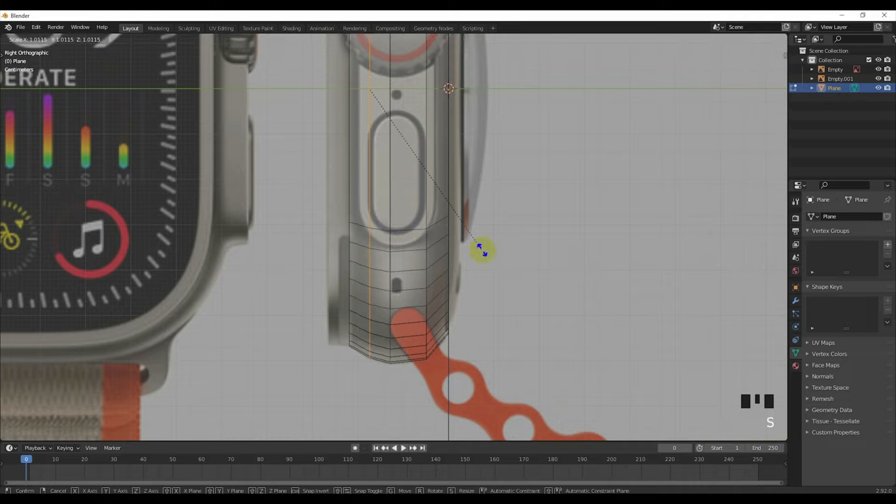
{"action": "left_click", "coordinate": [490, 256]}
{"action": "key", "text": "ctrl+r"}
{"action": "left_click", "coordinate": [484, 282]}
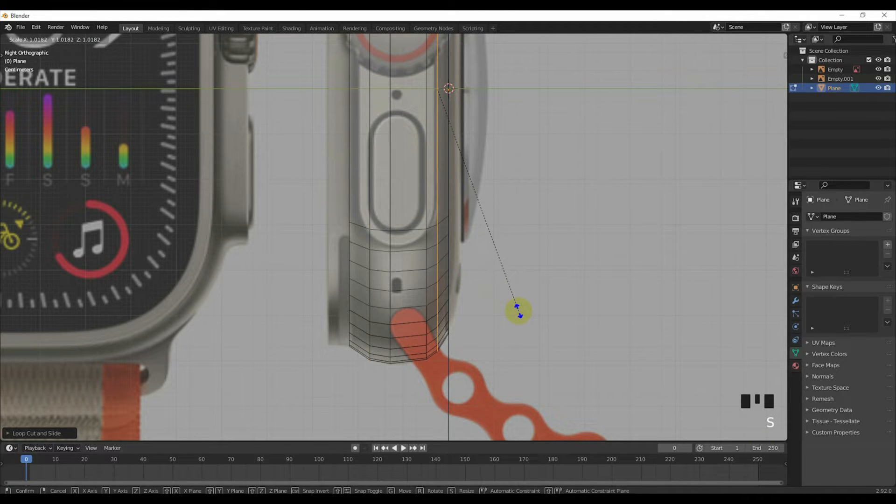
{"action": "left_click", "coordinate": [518, 311]}
Examine the reshaped case outline against the front and side references, both with and without its mesh edges.
{"action": "scroll", "coordinate": [458, 256], "scroll_direction": "down", "scroll_amount": 3}
{"action": "mouse_move", "coordinate": [457, 256]}
{"action": "middle_mouse_down", "text": "shift"}
{"action": "mouse_move", "coordinate": [436, 286]}
{"action": "mouse_move", "coordinate": [442, 256]}
{"action": "middle_mouse_up", "text": "shift"}
{"action": "scroll", "coordinate": [440, 265], "scroll_direction": "up", "scroll_amount": 3}
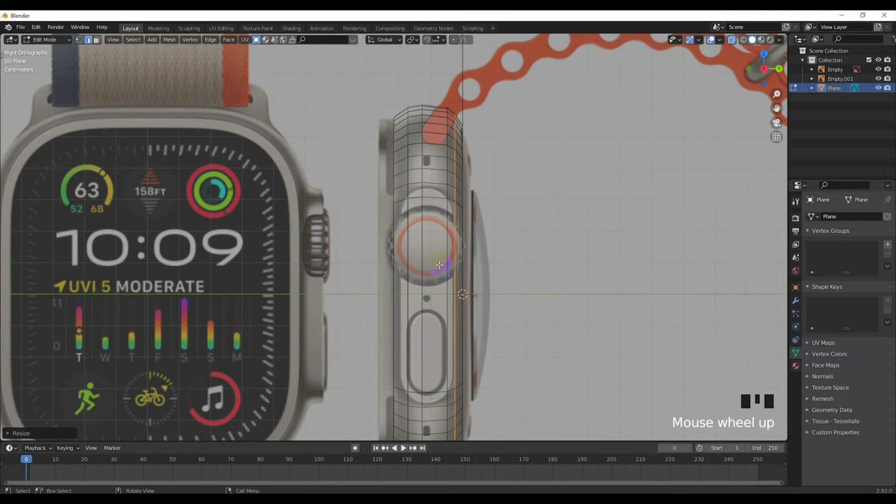
{"action": "key", "text": "KP_1"}
{"action": "scroll", "coordinate": [446, 260], "scroll_direction": "down", "scroll_amount": 2}
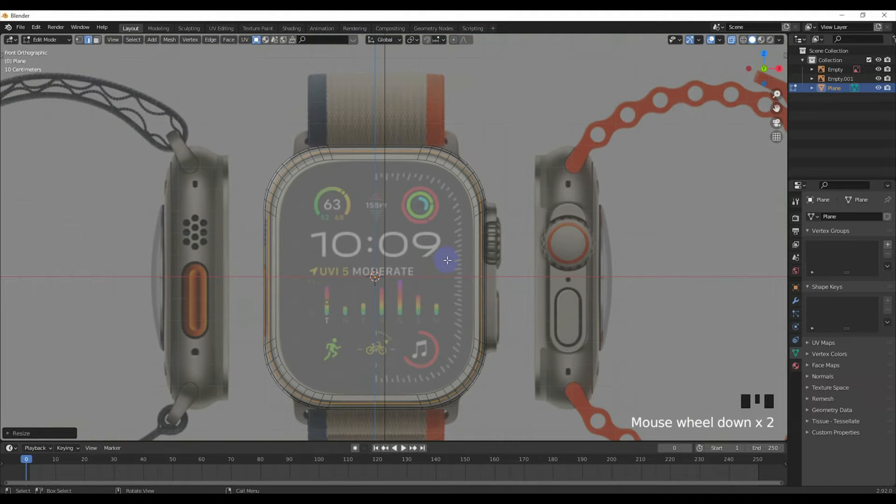
{"action": "key", "text": "KP_3"}
{"action": "scroll", "coordinate": [456, 253], "scroll_direction": "up", "scroll_amount": 2}
{"action": "middle_click_drag", "start_coordinate": [456, 254], "coordinate": [405, 208], "text": "shift"}
{"action": "key", "text": "Tab"}
{"action": "scroll", "coordinate": [447, 195], "scroll_direction": "down", "scroll_amount": 2}
{"action": "scroll", "coordinate": [438, 202], "scroll_direction": "up", "scroll_amount": 1}
{"action": "key", "text": "Tab"}
{"action": "scroll", "coordinate": [405, 208], "scroll_direction": "up", "scroll_amount": 3}
{"action": "left_click", "coordinate": [405, 205]}
{"action": "left_click", "coordinate": [404, 202]}
{"action": "left_click", "coordinate": [403, 199], "text": "alt+shift"}
{"action": "left_click", "coordinate": [402, 198], "text": "alt+shift"}
{"action": "left_click", "coordinate": [402, 198], "text": "alt+shift"}
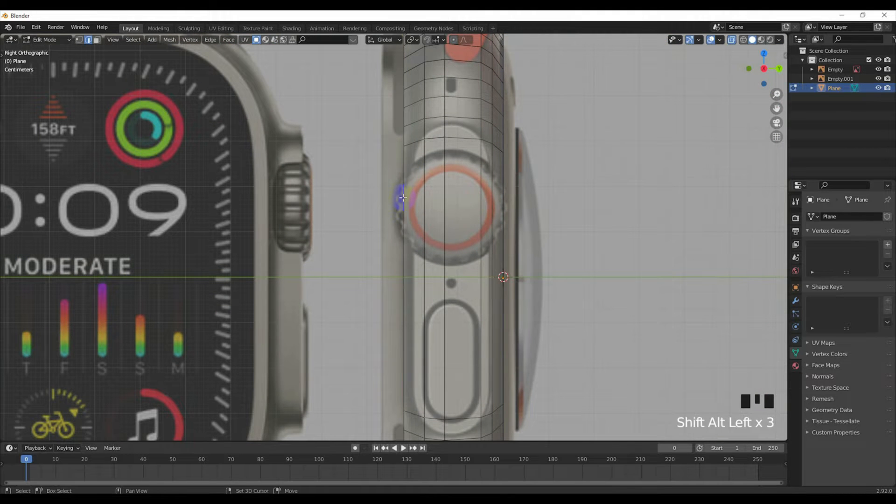
{"action": "scroll", "coordinate": [403, 198], "scroll_direction": "down", "scroll_amount": 3}
{"action": "scroll", "coordinate": [403, 198], "scroll_direction": "up", "scroll_amount": 1}
{"action": "scroll", "coordinate": [412, 199], "scroll_direction": "up", "scroll_amount": 1}
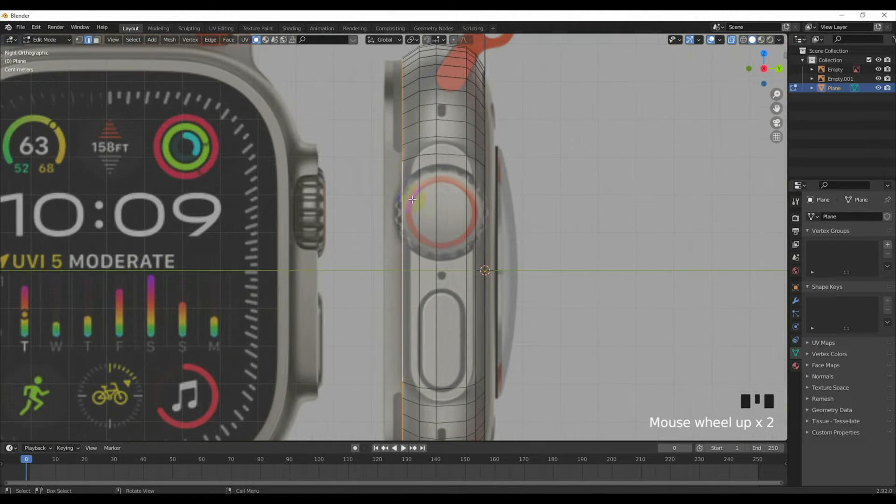
{"action": "key", "text": "e"}
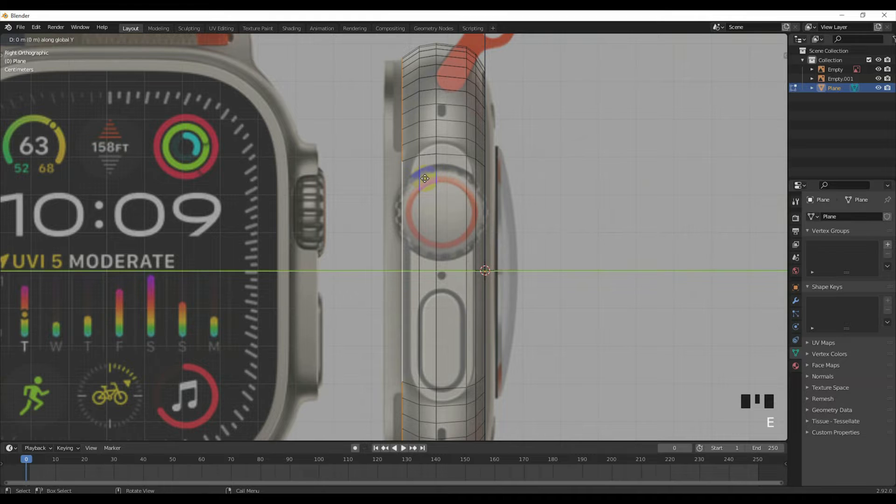
{"action": "left_click", "coordinate": [422, 179]}
{"action": "scroll", "coordinate": [419, 181], "scroll_direction": "up", "scroll_amount": 1}
{"action": "middle_click_drag", "start_coordinate": [419, 182], "coordinate": [397, 245], "text": "shift"}
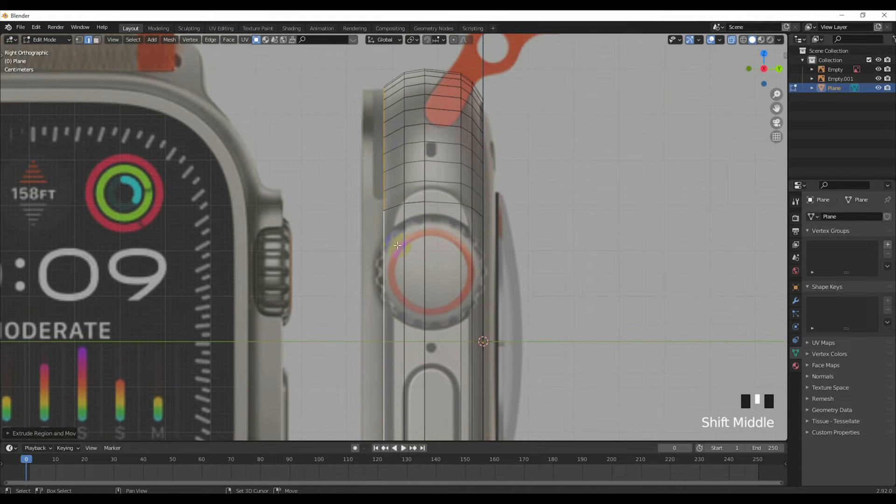
{"action": "key", "text": "ctrl+z"}
{"action": "key", "text": "ctrl+z"}
Adjust the scale of the case's front edge loop and extrude it forward along Y by about 0.04 m to form the front rim.
{"action": "left_click", "coordinate": [385, 224], "text": "alt+shift"}
{"action": "key", "text": "s"}
{"action": "left_click", "coordinate": [470, 227]}
{"action": "key", "text": "Tab"}
{"action": "key", "text": "Tab"}
{"action": "key", "text": "e"}
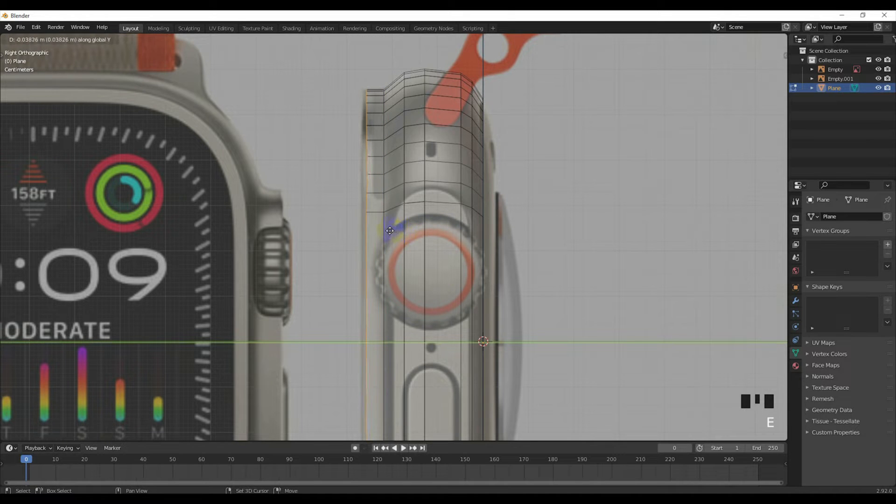
{"action": "left_click", "coordinate": [373, 227]}
Move the extruded front rim about 0.002 m farther forward along Y to match the side reference.
{"action": "scroll", "coordinate": [374, 227], "scroll_direction": "down", "scroll_amount": 5}
{"action": "scroll", "coordinate": [380, 233], "scroll_direction": "up", "scroll_amount": 3}
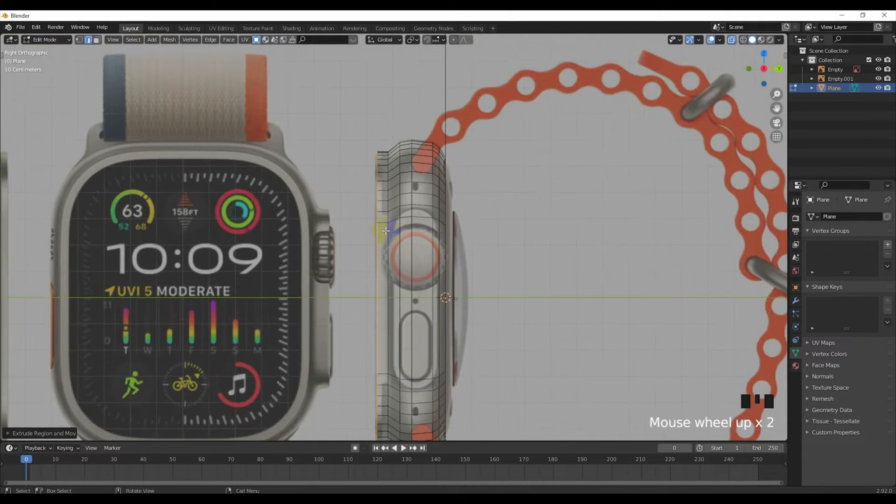
{"action": "middle_click_drag", "start_coordinate": [387, 233], "coordinate": [396, 217], "text": "shift"}
{"action": "key", "text": "g"}
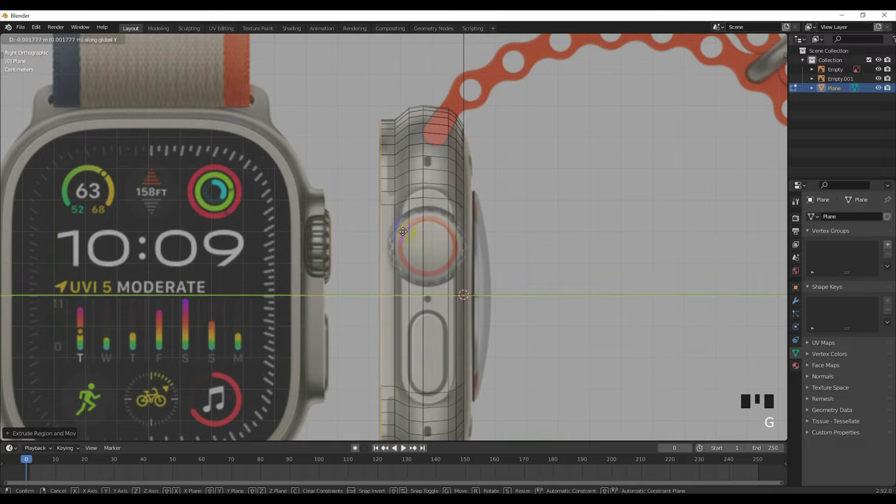
{"action": "left_click", "coordinate": [404, 232]}
{"action": "scroll", "coordinate": [404, 232], "scroll_direction": "down", "scroll_amount": 1}
{"action": "scroll", "coordinate": [404, 231], "scroll_direction": "up", "scroll_amount": 2}
Hide and unhide the case to compare its shape with the reference, and inspect it from the side, front and an angle.
{"action": "key", "text": "Tab"}
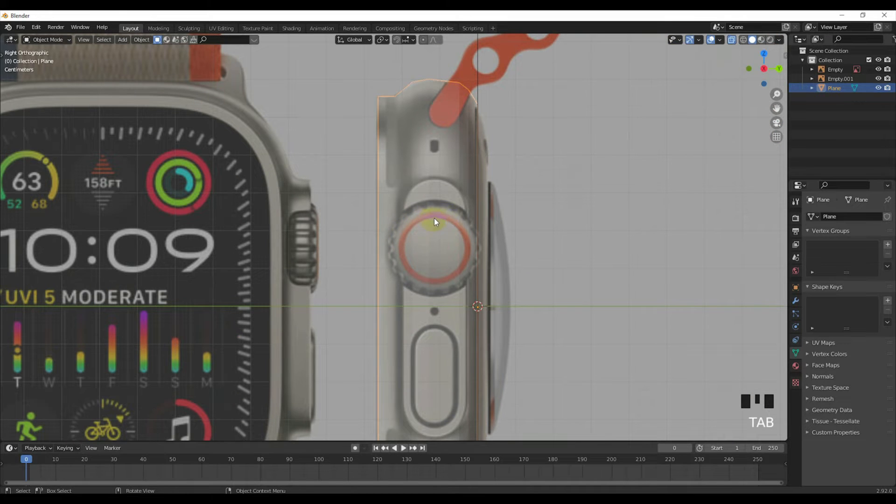
{"action": "key", "text": "h"}
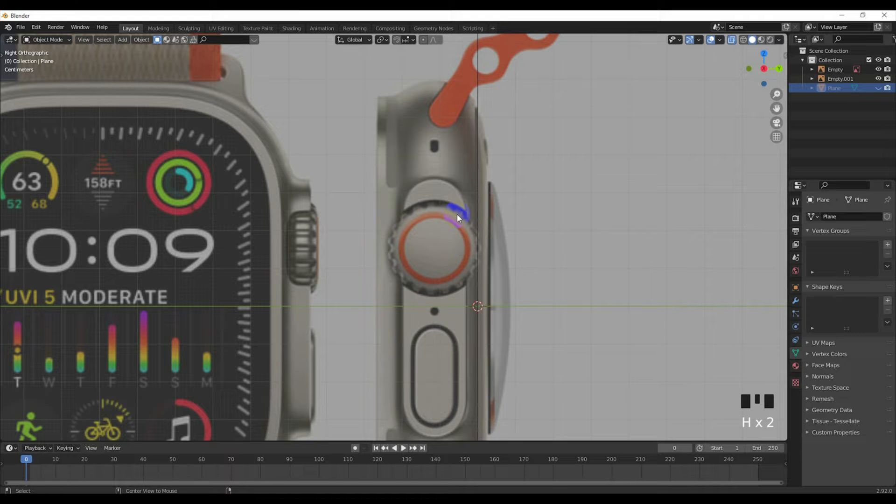
{"action": "key", "text": "alt+h"}
{"action": "scroll", "coordinate": [438, 197], "scroll_direction": "down", "scroll_amount": 3}
{"action": "key", "text": "KP_3"}
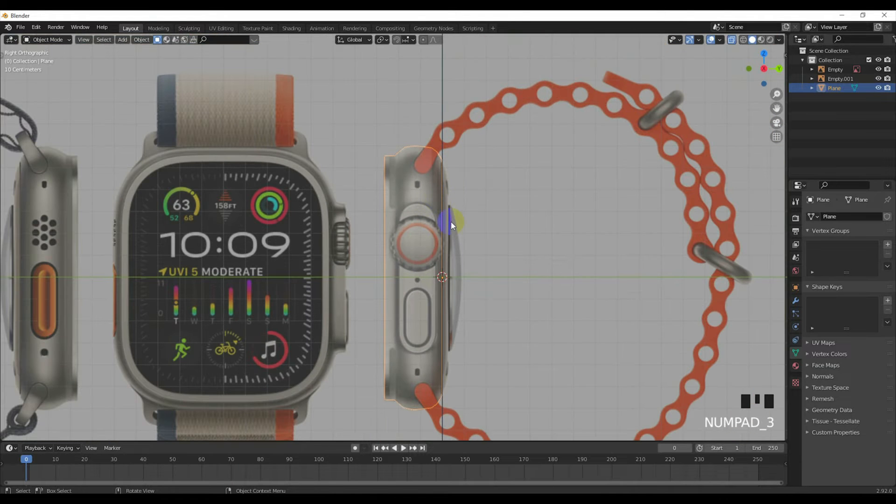
{"action": "key", "text": "KP_1"}
{"action": "scroll", "coordinate": [428, 222], "scroll_direction": "down", "scroll_amount": 2}
{"action": "middle_click_drag", "start_coordinate": [444, 226], "coordinate": [394, 236]}
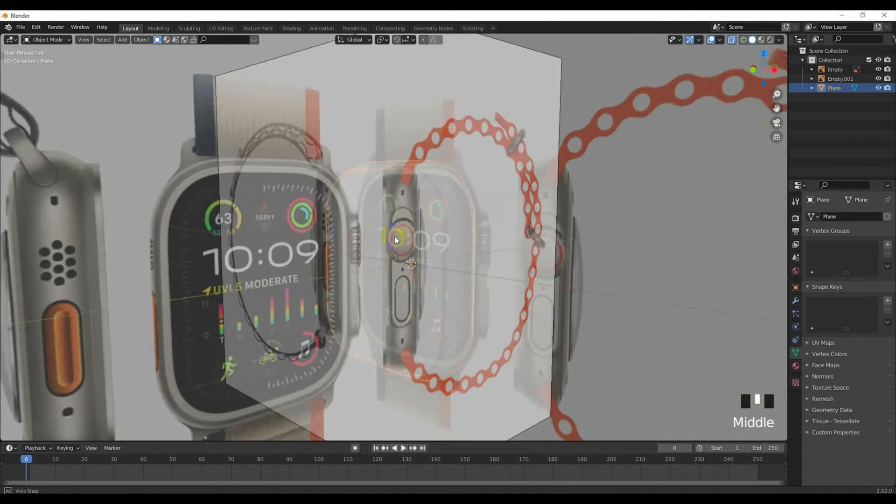
{"action": "scroll", "coordinate": [396, 233], "scroll_direction": "down", "scroll_amount": 1}
{"action": "key", "text": "KP_1"}
{"action": "scroll", "coordinate": [442, 217], "scroll_direction": "up", "scroll_amount": 3}
Switch to face selection and select the large front face of the case, with X-ray off while picking it.
{"action": "key", "text": "Tab"}
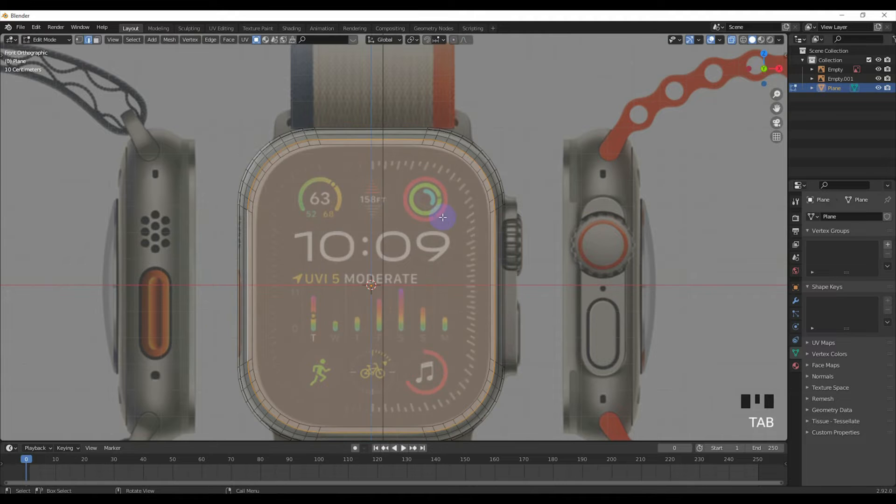
{"action": "left_click", "coordinate": [97, 40]}
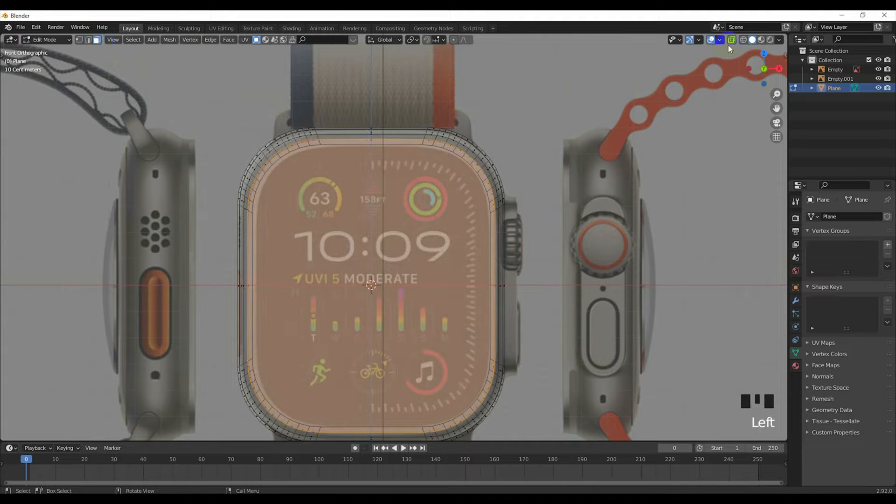
{"action": "left_click", "coordinate": [731, 40]}
{"action": "left_click", "coordinate": [444, 206]}
{"action": "scroll", "coordinate": [456, 220], "scroll_direction": "down", "scroll_amount": 2}
{"action": "scroll", "coordinate": [659, 82], "scroll_direction": "up", "scroll_amount": 1}
{"action": "left_click", "coordinate": [414, 243]}
{"action": "left_click", "coordinate": [731, 40]}
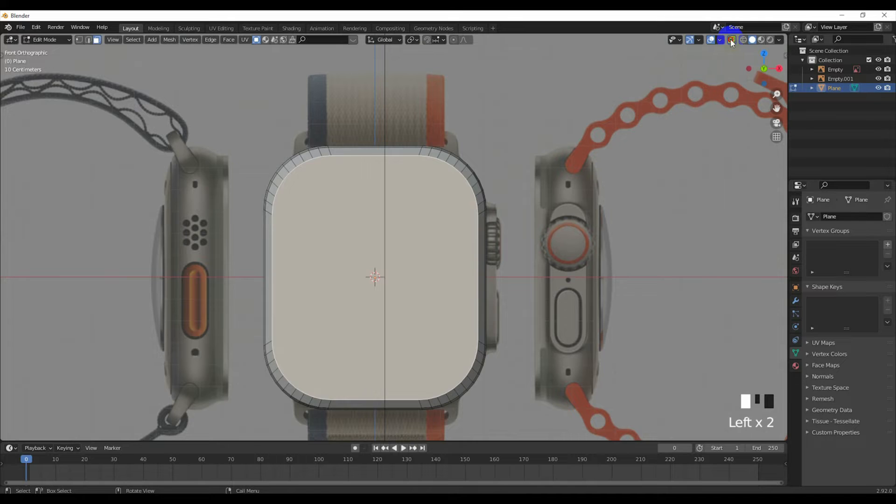
{"action": "scroll", "coordinate": [520, 159], "scroll_direction": "up", "scroll_amount": 3}
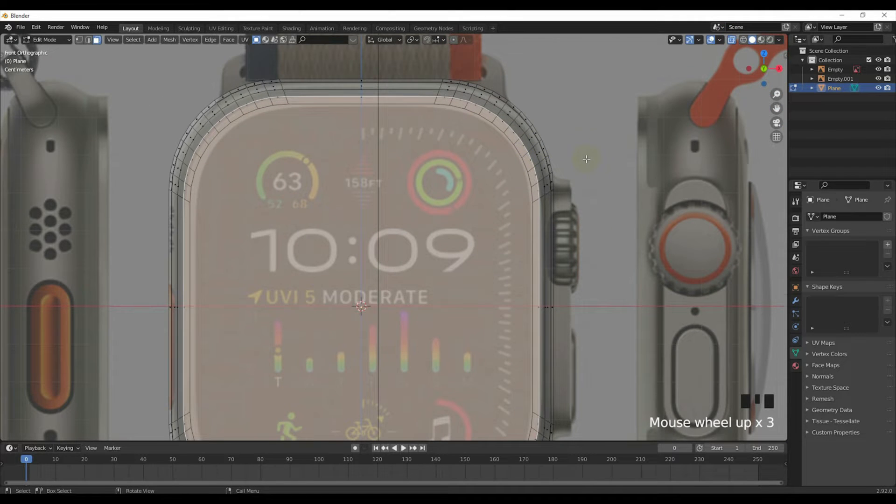
{"action": "scroll", "coordinate": [590, 158], "scroll_direction": "down", "scroll_amount": 2}
{"action": "key", "text": "i"}
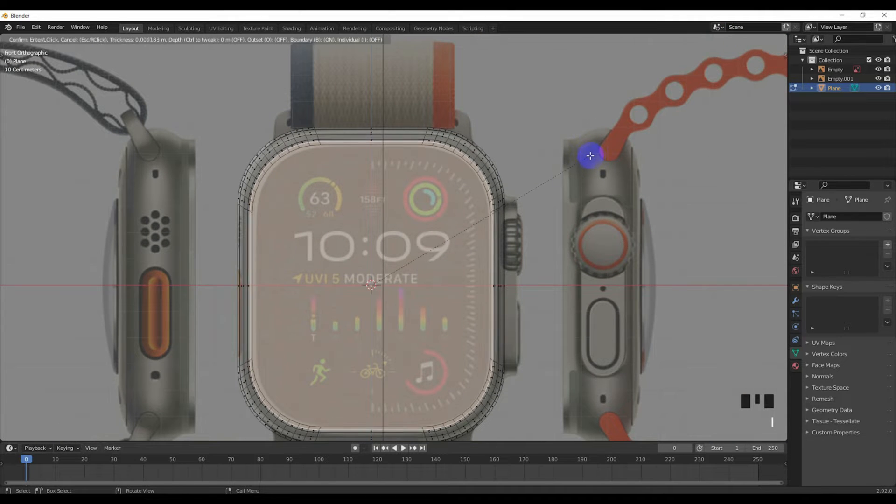
{"action": "left_click", "coordinate": [614, 123]}
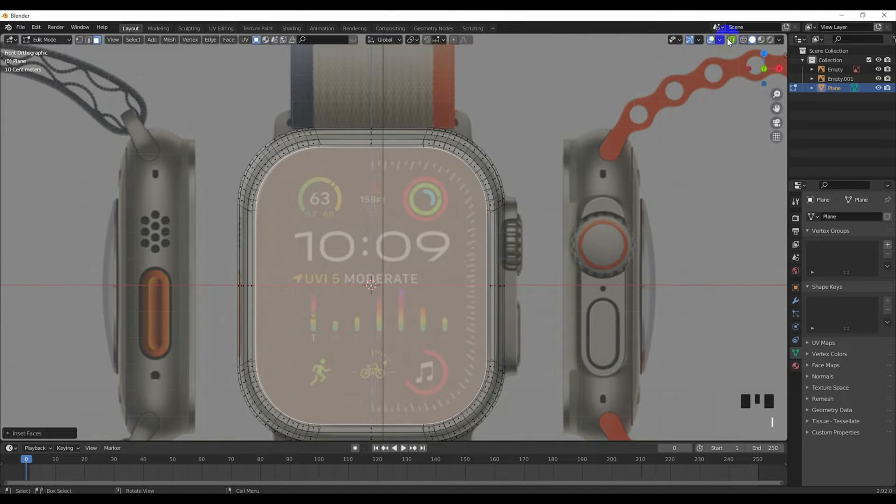
{"action": "left_click", "coordinate": [731, 41]}
{"action": "key", "text": "ctrl+z"}
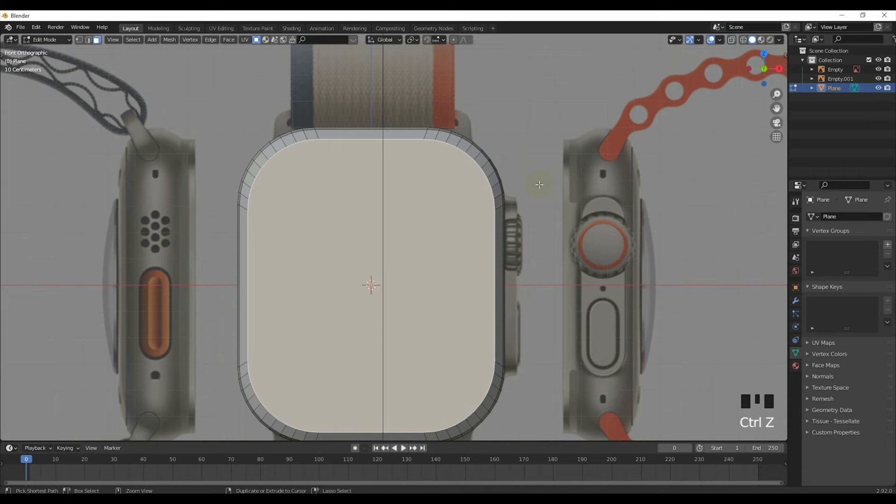
Inset the front face slightly to form the border around the display, checking it against the front reference with X-ray.
{"action": "key", "text": "i"}
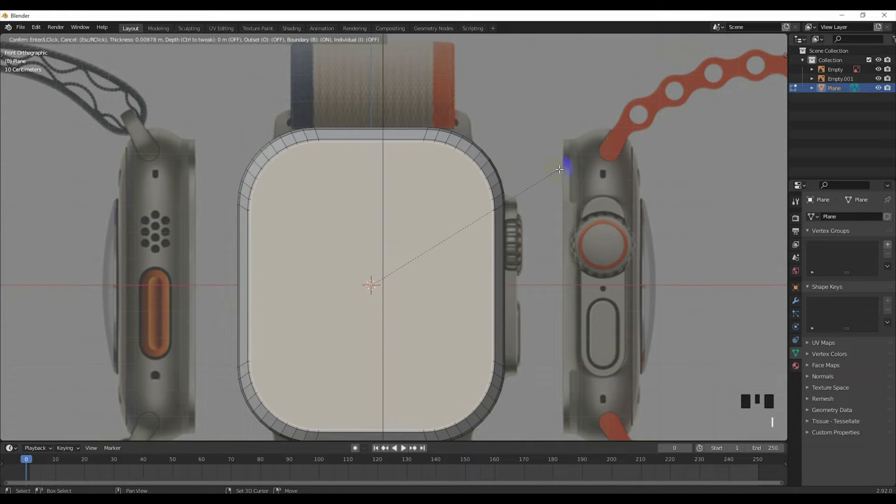
{"action": "left_click", "coordinate": [515, 184]}
{"action": "left_click", "coordinate": [732, 40]}
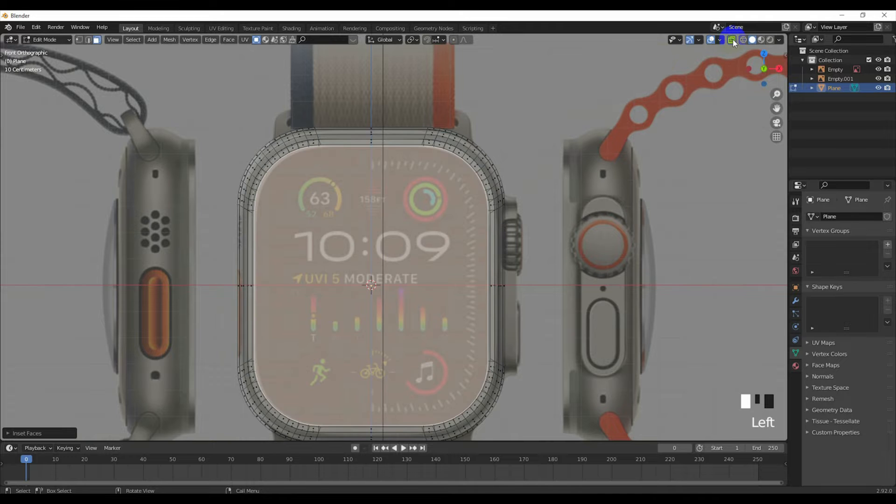
{"action": "left_click", "coordinate": [733, 39]}
Turn X-ray on and examine the case's side profile around the crown and side button against the side reference.
{"action": "middle_click_drag", "start_coordinate": [434, 198], "coordinate": [410, 200]}
{"action": "scroll", "coordinate": [439, 202], "scroll_direction": "down", "scroll_amount": 2}
{"action": "key", "text": "KP_3"}
{"action": "scroll", "coordinate": [443, 205], "scroll_direction": "up", "scroll_amount": 2}
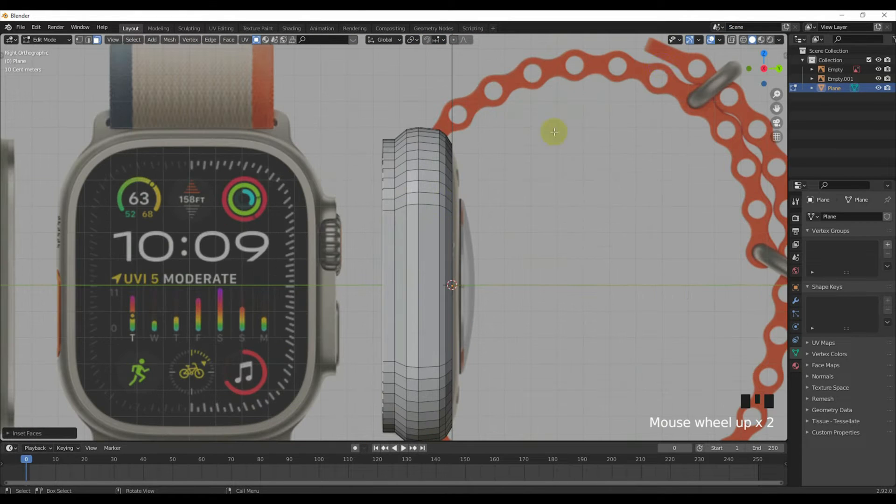
{"action": "key", "text": "Tab"}
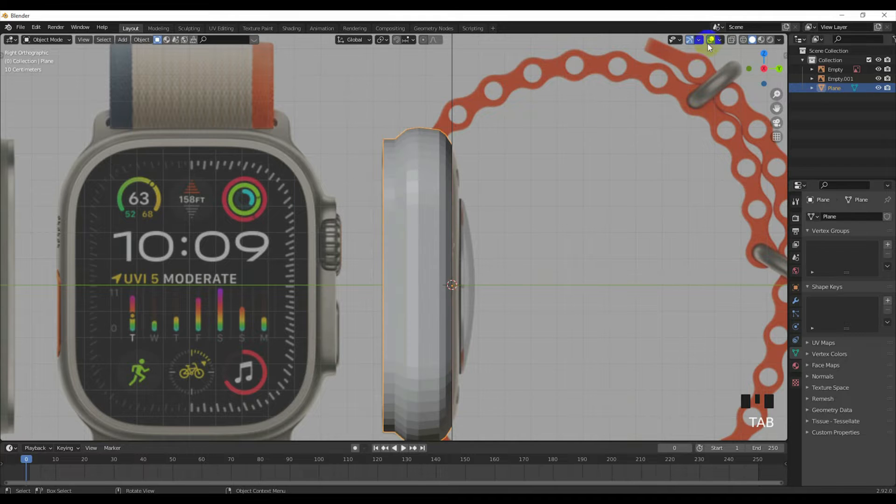
{"action": "left_click", "coordinate": [732, 39]}
{"action": "scroll", "coordinate": [490, 187], "scroll_direction": "up", "scroll_amount": 2}
{"action": "middle_click_drag", "start_coordinate": [462, 202], "coordinate": [426, 121], "text": "shift"}
{"action": "key", "text": "Tab"}
{"action": "scroll", "coordinate": [410, 150], "scroll_direction": "up", "scroll_amount": 2}
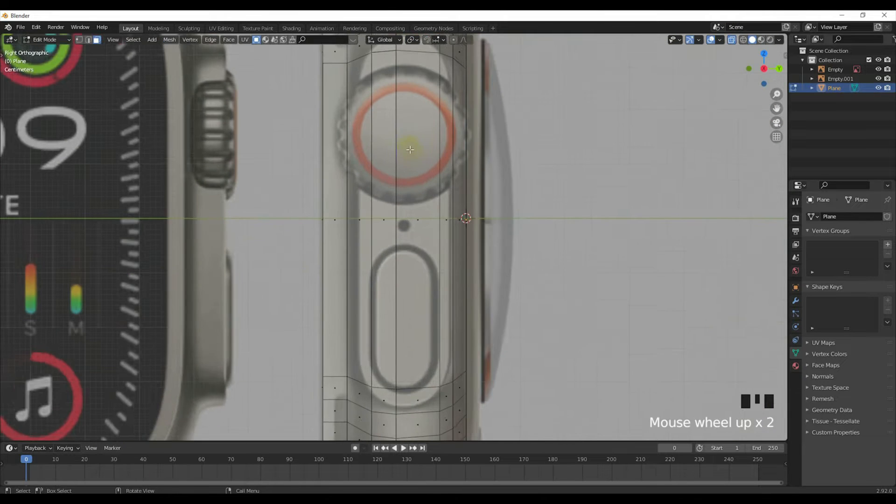
{"action": "scroll", "coordinate": [410, 149], "scroll_direction": "up", "scroll_amount": 1}
{"action": "middle_click_drag", "start_coordinate": [404, 186], "coordinate": [368, 215], "text": "shift"}
{"action": "scroll", "coordinate": [402, 271], "scroll_direction": "down", "scroll_amount": 2}
{"action": "scroll", "coordinate": [368, 216], "scroll_direction": "down", "scroll_amount": 2}
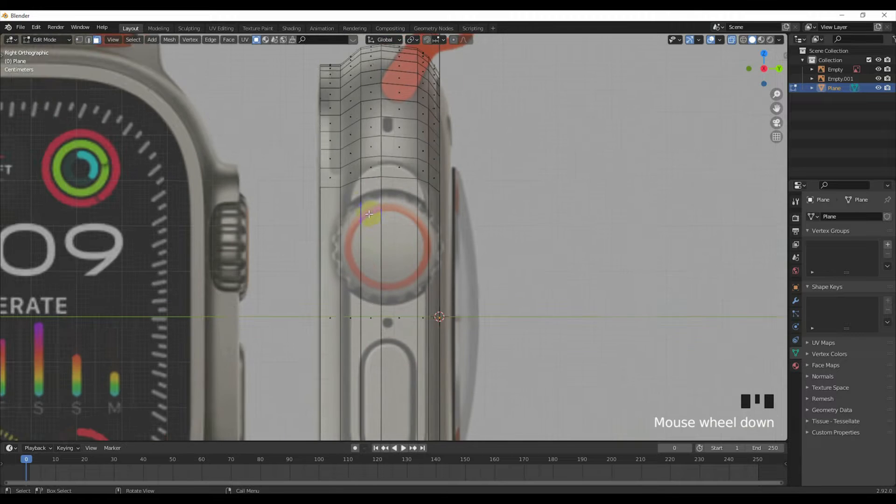
{"action": "scroll", "coordinate": [363, 213], "scroll_direction": "up", "scroll_amount": 1}
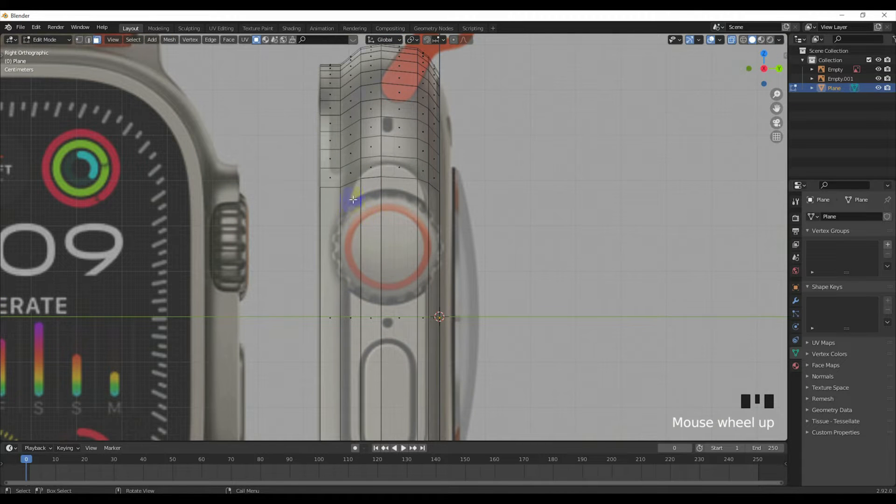
{"action": "key", "text": "ctrl+r"}
{"action": "left_click", "coordinate": [347, 171]}
{"action": "left_click", "coordinate": [355, 173]}
{"action": "key", "text": "ctrl+z"}
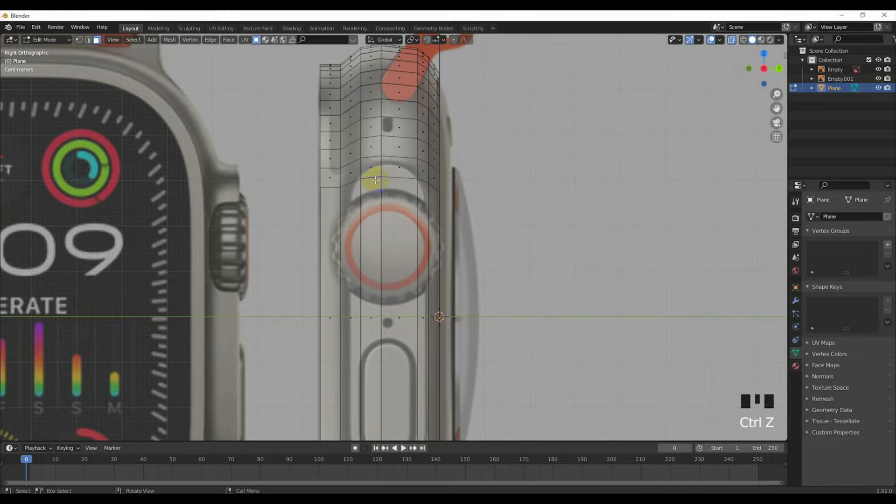
Switch to edge selection and pick the long vertical edge on the case's front slope beside the crown.
{"action": "middle_click_drag", "start_coordinate": [362, 185], "coordinate": [361, 208], "text": "shift"}
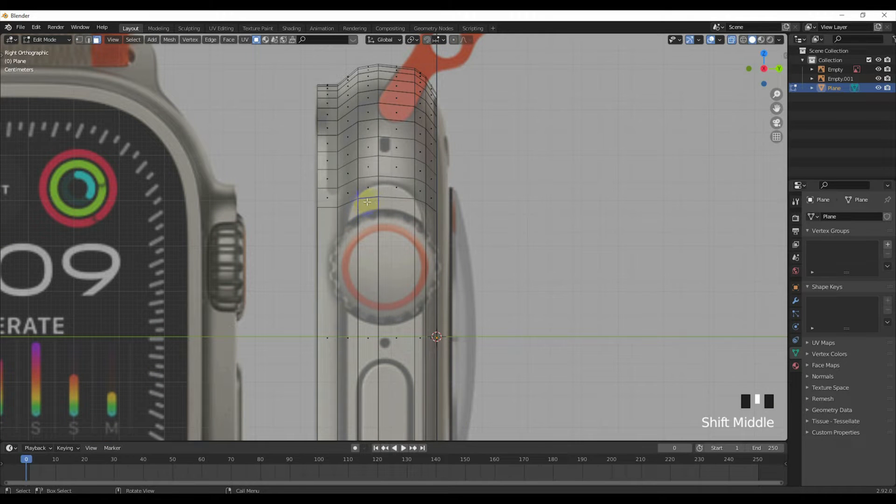
{"action": "left_click", "coordinate": [363, 214]}
{"action": "left_click", "coordinate": [359, 209], "text": "shift"}
{"action": "left_click", "coordinate": [354, 204]}
{"action": "left_click", "coordinate": [354, 205]}
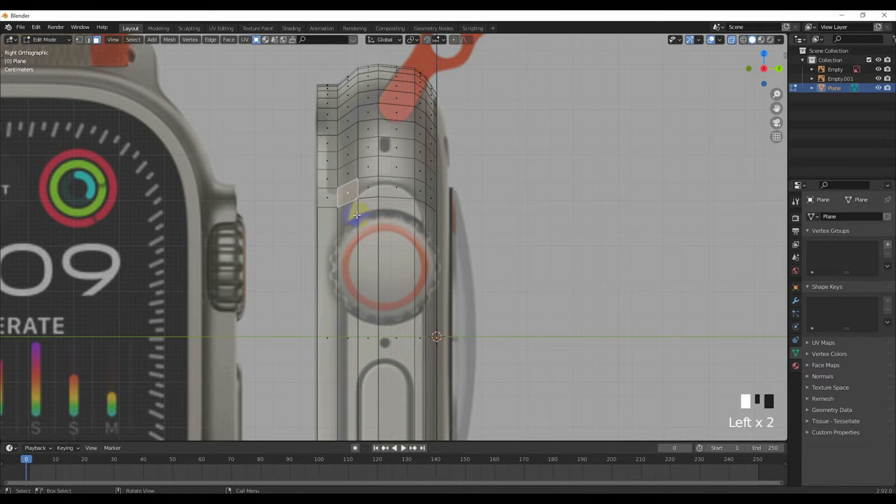
{"action": "left_click", "coordinate": [89, 41]}
{"action": "left_click", "coordinate": [355, 211]}
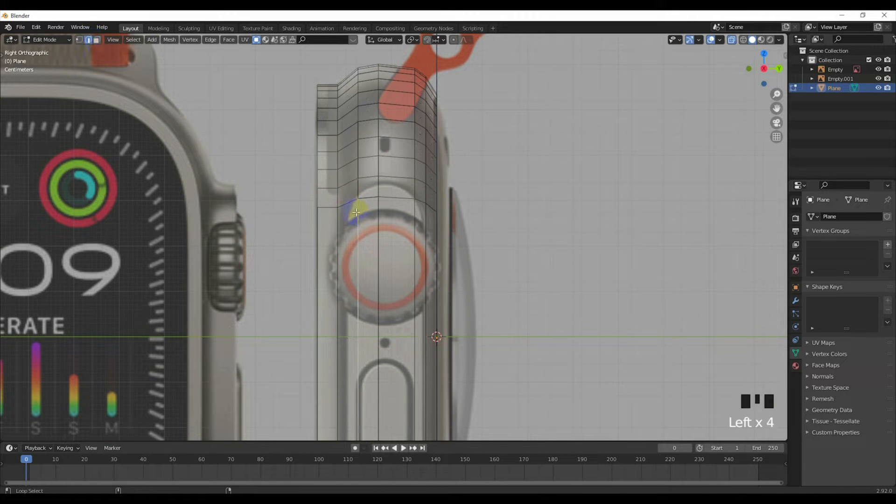
Try to move the edge loop at the end of the front slope about 0.0226 m along Y toward the rim.
{"action": "left_click", "coordinate": [357, 212], "text": "alt+shift"}
{"action": "left_click", "coordinate": [357, 213], "text": "alt+shift"}
{"action": "left_click", "coordinate": [357, 213], "text": "alt+shift"}
{"action": "left_click", "coordinate": [357, 212], "text": "alt+shift"}
{"action": "key", "text": "g"}
{"action": "key", "text": "y"}
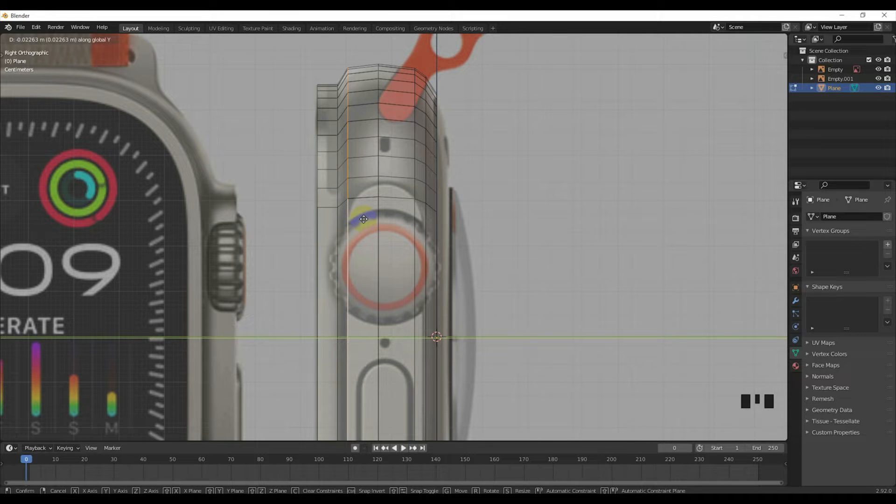
{"action": "left_click", "coordinate": [364, 219]}
Add a loop cut on the front slope, slid slightly toward the rim, and scale it minimally to fit the profile.
{"action": "key", "text": "ctrl+r"}
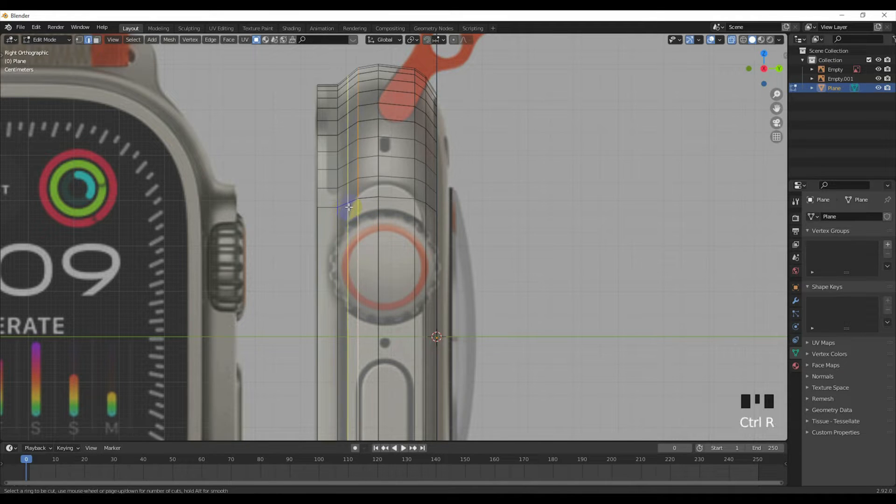
{"action": "left_click", "coordinate": [350, 207]}
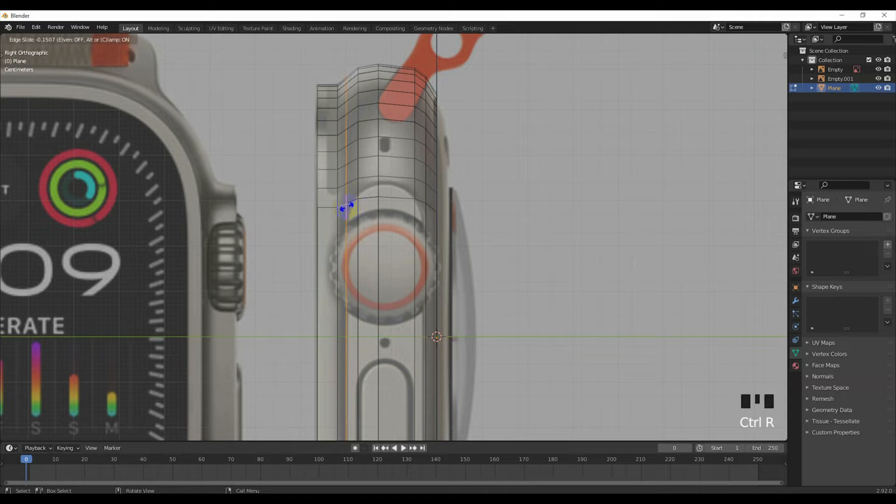
{"action": "left_click", "coordinate": [346, 207]}
{"action": "key", "text": "s"}
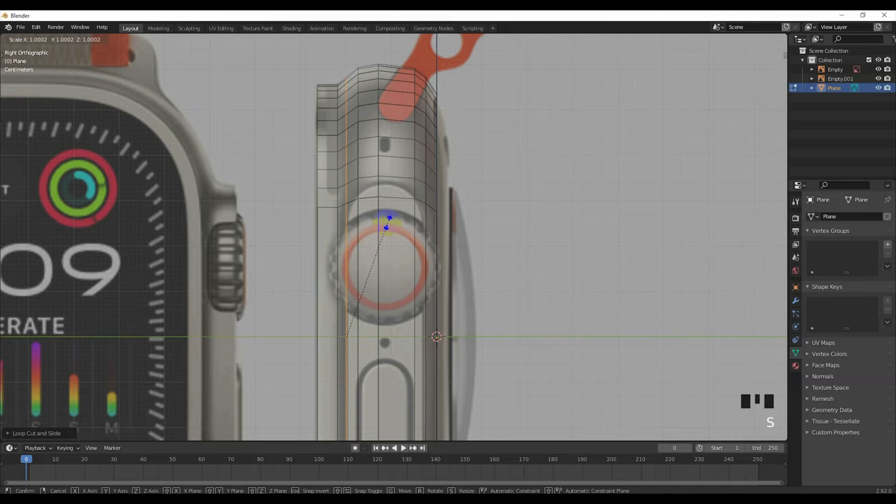
{"action": "left_click", "coordinate": [411, 228]}
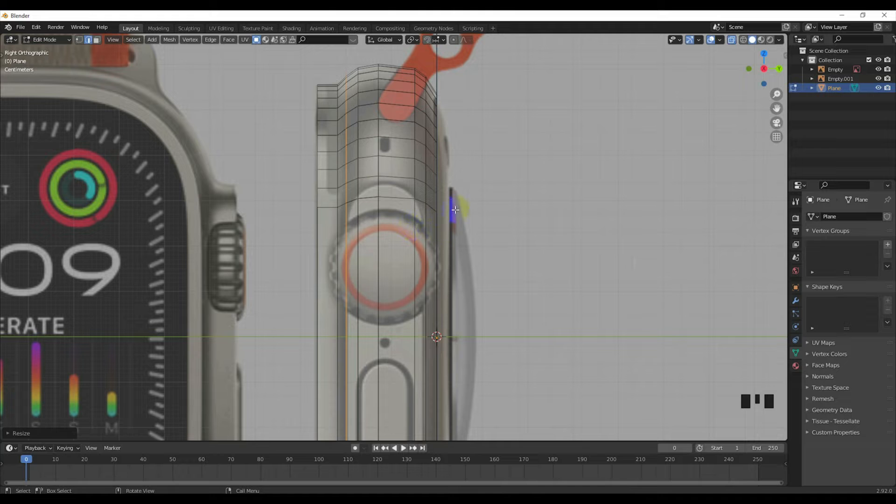
Select the edge loop on the case's rear slope behind the crown and move it slightly toward the front.
{"action": "left_click", "coordinate": [426, 225]}
{"action": "left_click", "coordinate": [426, 224], "text": "alt+shift"}
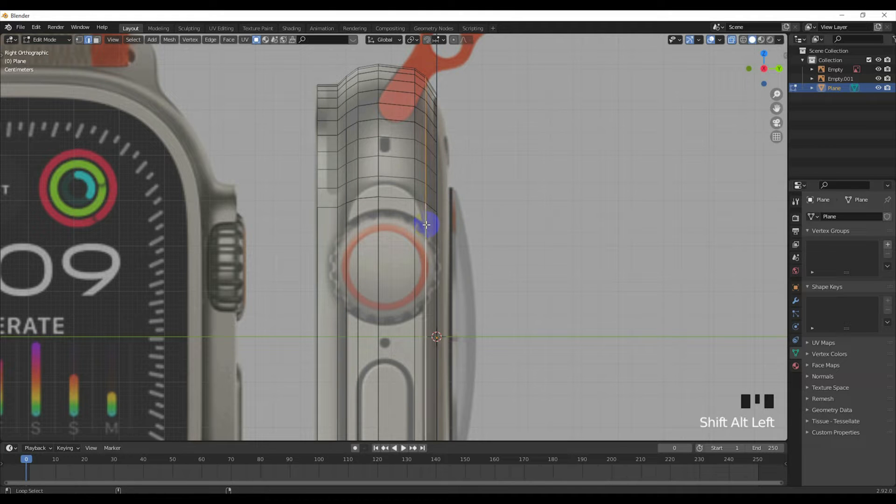
{"action": "key", "text": "g"}
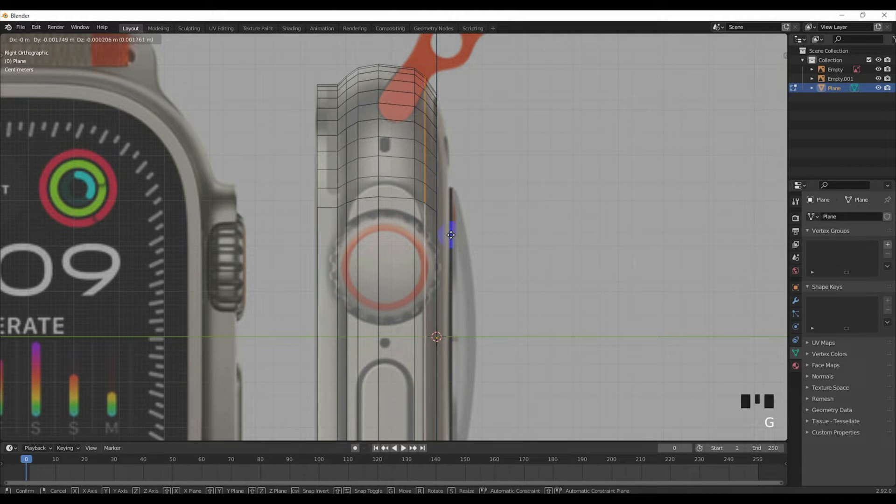
{"action": "left_click", "coordinate": [428, 244]}
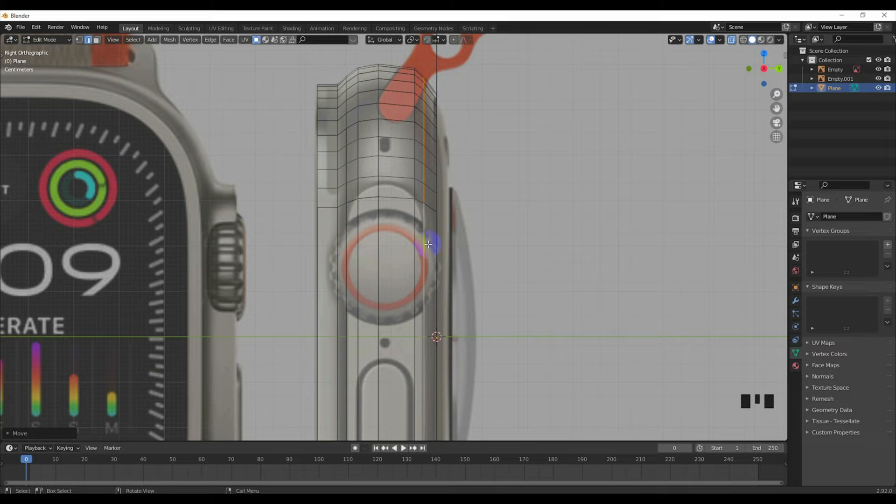
{"action": "left_click", "coordinate": [377, 255]}
{"action": "left_click", "coordinate": [378, 255]}
{"action": "left_click", "coordinate": [379, 254], "text": "alt+shift"}
{"action": "left_click", "coordinate": [378, 253], "text": "alt+shift"}
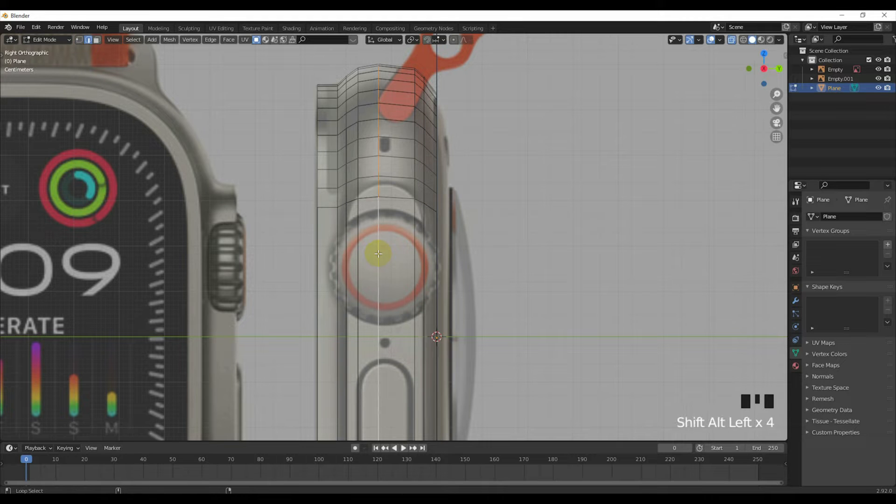
{"action": "left_click", "coordinate": [528, 248]}
Switch to vertex selection and add a loop cut in the wide band of the side just behind the centre edge loop.
{"action": "scroll", "coordinate": [424, 268], "scroll_direction": "up", "scroll_amount": 1}
{"action": "middle_click_drag", "start_coordinate": [425, 268], "coordinate": [421, 215], "text": "shift"}
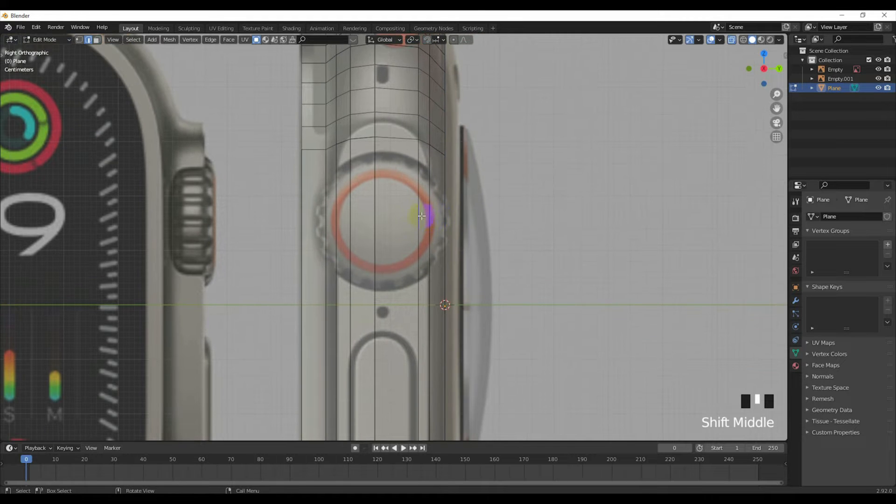
{"action": "left_click", "coordinate": [79, 40]}
{"action": "middle_click_drag", "start_coordinate": [355, 243], "coordinate": [352, 226], "text": "shift"}
{"action": "scroll", "coordinate": [350, 210], "scroll_direction": "up", "scroll_amount": 2}
{"action": "left_click", "coordinate": [363, 228]}
{"action": "key", "text": "ctrl+r"}
{"action": "left_click", "coordinate": [385, 223]}
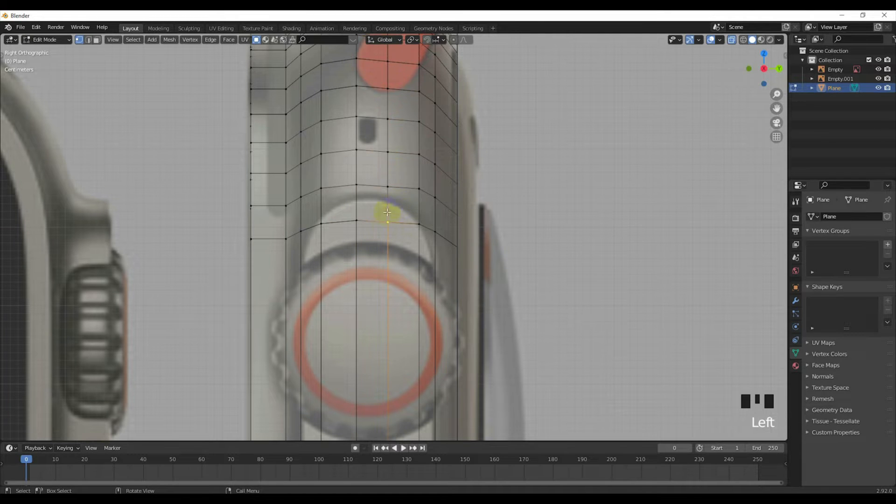
Scale the new edge loop up slightly to flatten the crest of the side profile, checking the case's upper end against the reference.
{"action": "scroll", "coordinate": [387, 212], "scroll_direction": "down", "scroll_amount": 3}
{"action": "scroll", "coordinate": [376, 220], "scroll_direction": "up", "scroll_amount": 2}
{"action": "left_click", "coordinate": [388, 221], "text": "alt+shift"}
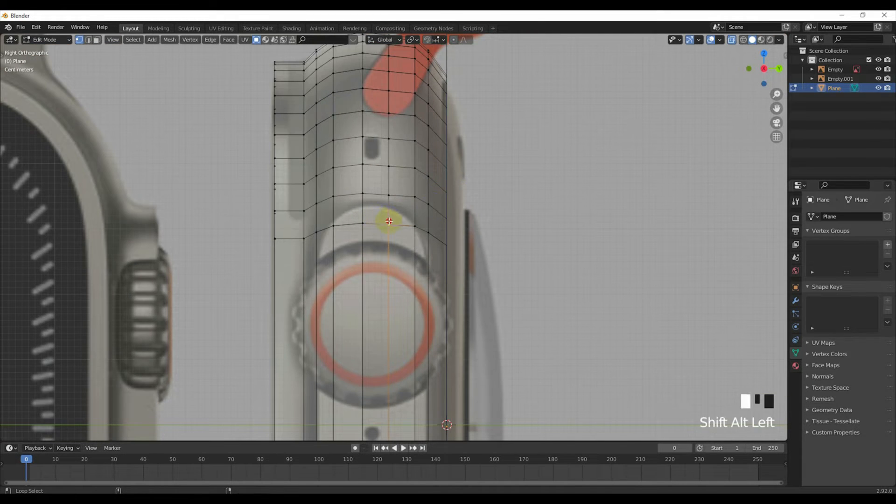
{"action": "scroll", "coordinate": [396, 221], "scroll_direction": "down", "scroll_amount": 2}
{"action": "key", "text": "s"}
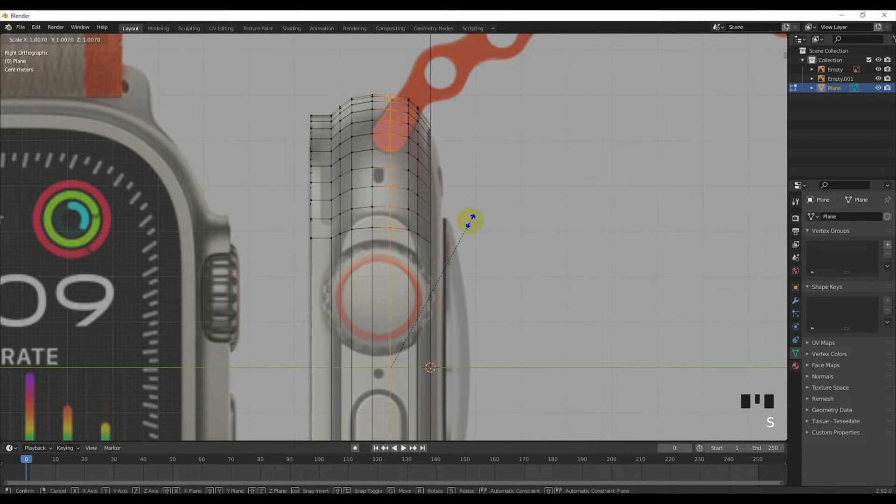
{"action": "left_click", "coordinate": [473, 220]}
{"action": "scroll", "coordinate": [440, 220], "scroll_direction": "up", "scroll_amount": 2}
{"action": "middle_click_drag", "start_coordinate": [440, 220], "coordinate": [452, 302], "text": "shift"}
{"action": "scroll", "coordinate": [453, 292], "scroll_direction": "up", "scroll_amount": 3}
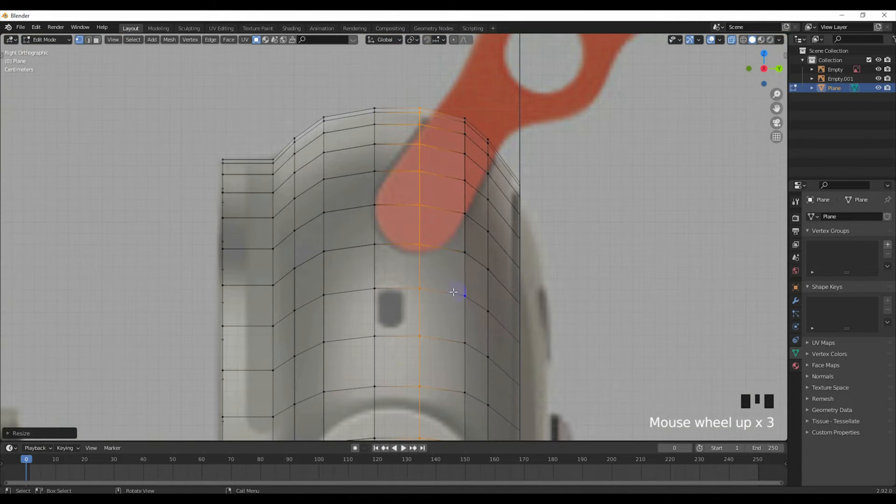
{"action": "scroll", "coordinate": [337, 126], "scroll_direction": "down", "scroll_amount": 3}
{"action": "middle_click_drag", "start_coordinate": [435, 254], "coordinate": [399, 114], "text": "shift"}
{"action": "middle_click_drag", "start_coordinate": [410, 242], "coordinate": [359, 261], "text": "shift"}
Try to raise the two centre vertices in the row above the crown guard along Z.
{"action": "scroll", "coordinate": [358, 260], "scroll_direction": "up", "scroll_amount": 2}
{"action": "left_click_drag", "start_coordinate": [293, 181], "coordinate": [344, 194]}
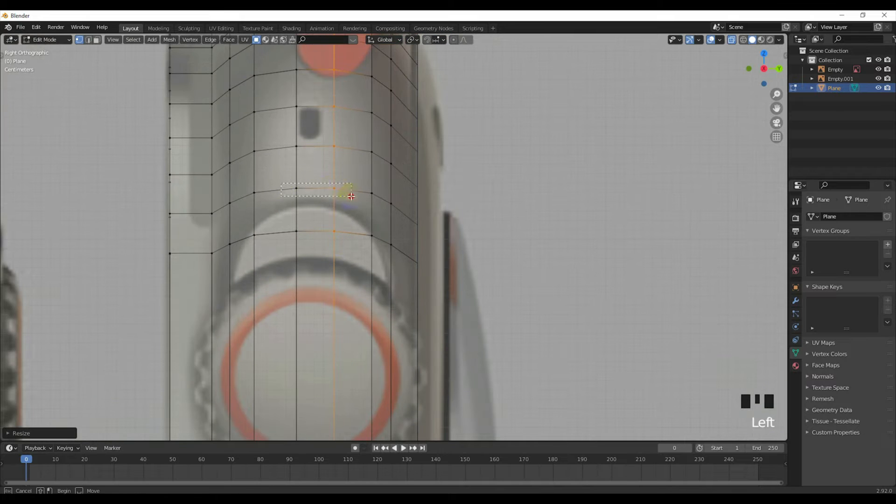
{"action": "left_click", "coordinate": [320, 230]}
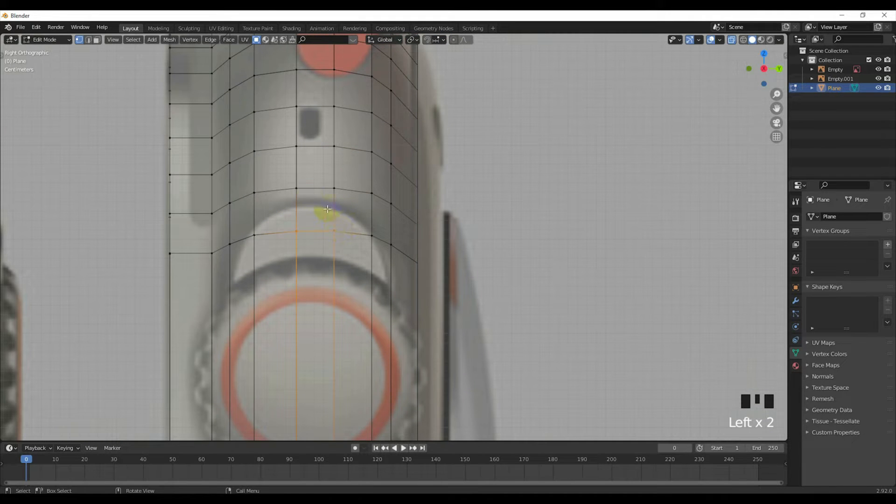
{"action": "left_click", "coordinate": [341, 194]}
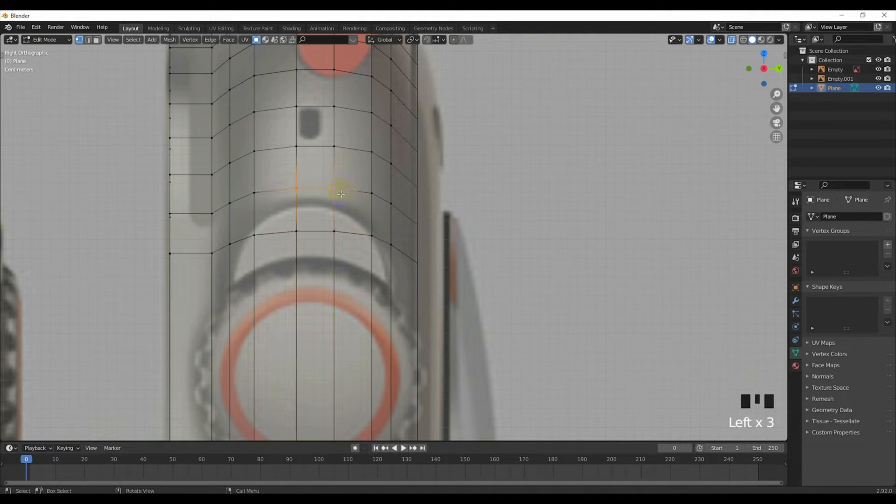
{"action": "key", "text": "g"}
{"action": "right_click", "coordinate": [359, 210]}
{"action": "key", "text": "g"}
{"action": "middle_click", "coordinate": [359, 209]}
{"action": "left_click", "coordinate": [360, 197]}
Try to raise the two outer vertices of the same row along Z, and undo that move.
{"action": "left_click", "coordinate": [244, 188]}
{"action": "left_click", "coordinate": [373, 186], "text": "shift"}
{"action": "key", "text": "g"}
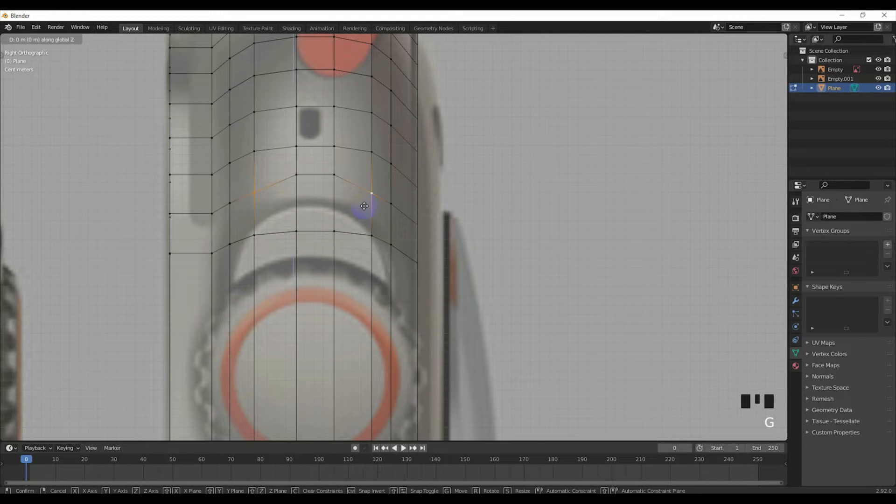
{"action": "left_click", "coordinate": [364, 201]}
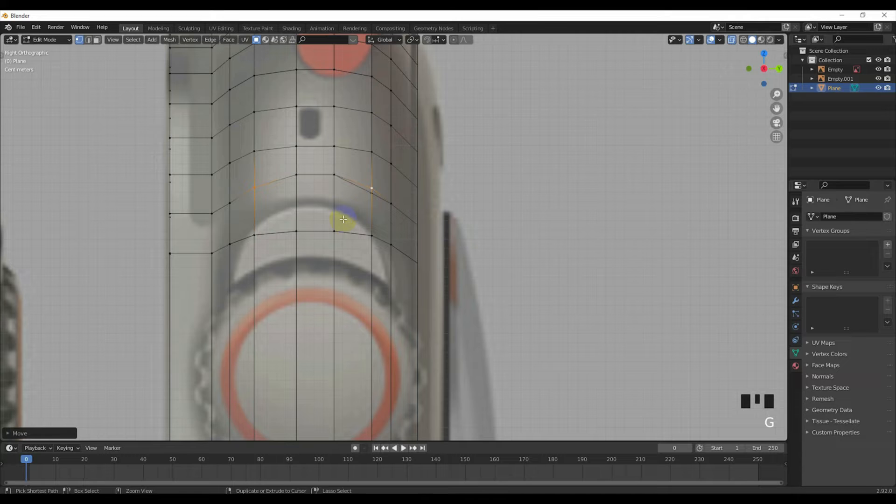
{"action": "key", "text": "ctrl+z"}
Turn X-ray off and inspect the case's opposite side from an angle.
{"action": "left_click", "coordinate": [732, 41]}
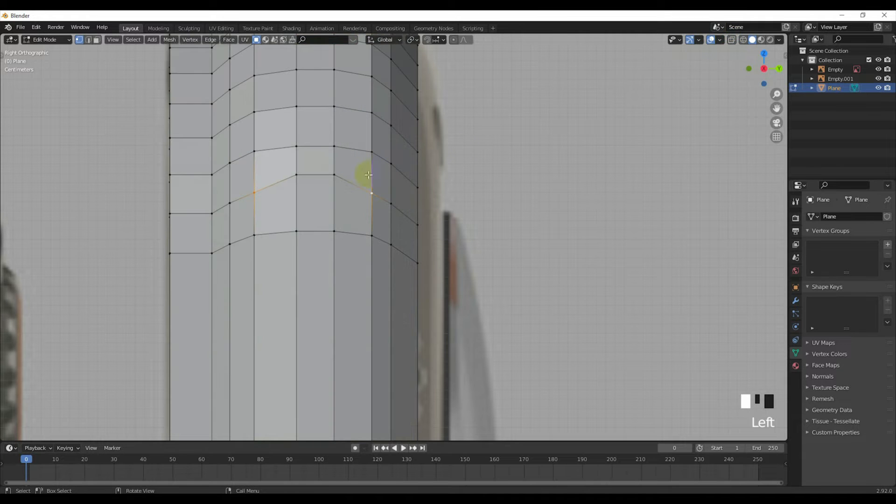
{"action": "middle_click_drag", "start_coordinate": [368, 175], "coordinate": [520, 190]}
{"action": "scroll", "coordinate": [517, 197], "scroll_direction": "down", "scroll_amount": 10}
{"action": "scroll", "coordinate": [512, 198], "scroll_direction": "up", "scroll_amount": 1}
{"action": "scroll", "coordinate": [401, 220], "scroll_direction": "up", "scroll_amount": 2}
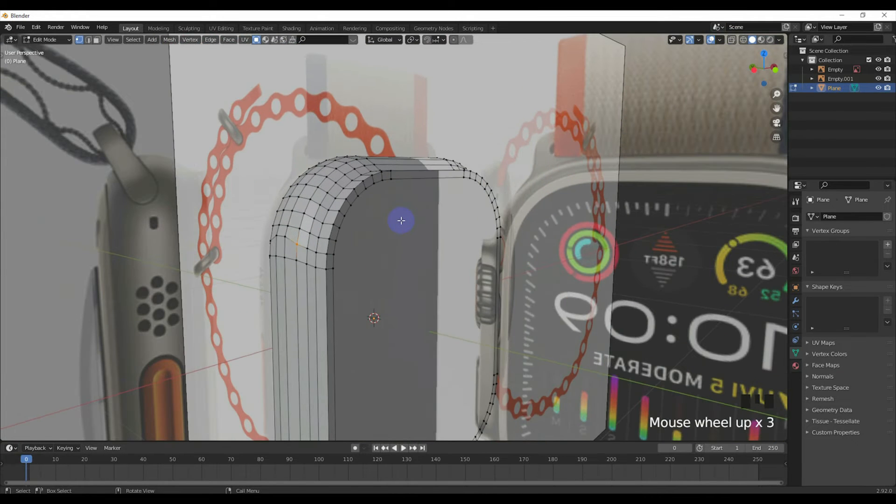
Undo the raising of the two centre vertices and return to the right side view.
{"action": "key", "text": "ctrl+z"}
{"action": "key", "text": "ctrl+z"}
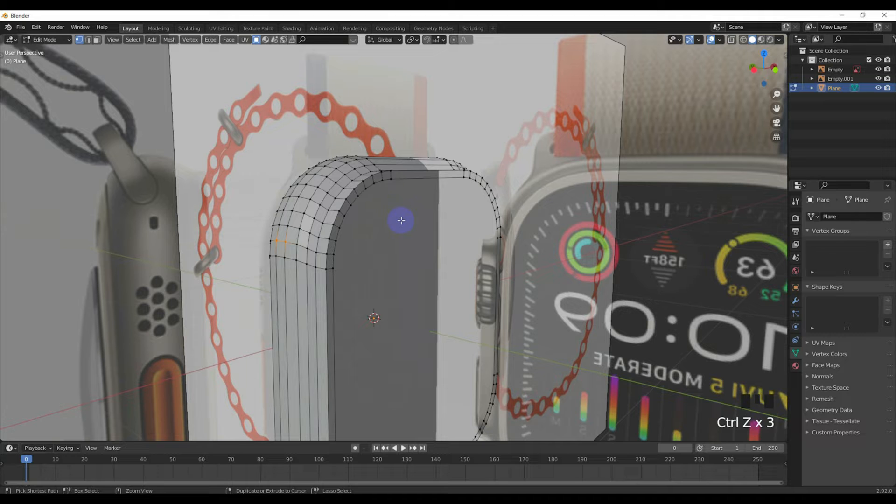
{"action": "middle_click_drag", "start_coordinate": [401, 220], "coordinate": [315, 239]}
{"action": "key", "text": "KP_3"}
{"action": "scroll", "coordinate": [329, 249], "scroll_direction": "up", "scroll_amount": 6}
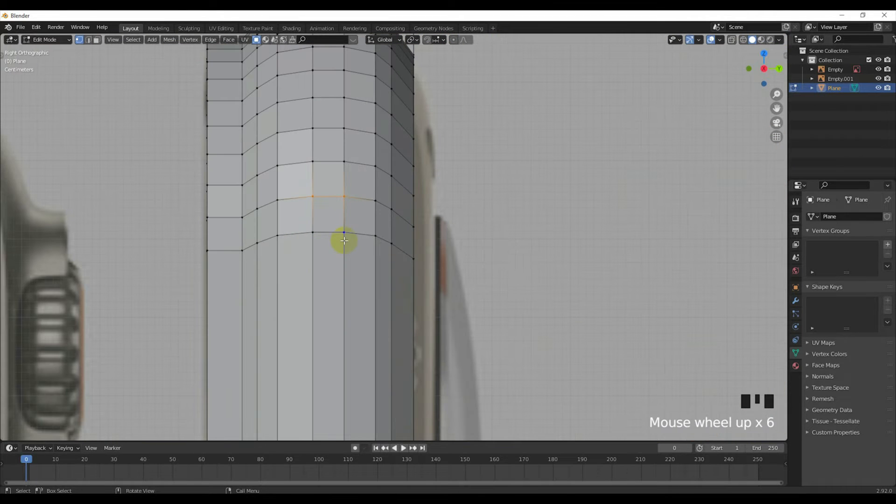
Raise the four middle vertices in the row above the crown about 0.0096 m along Z, and the centre two slightly further.
{"action": "left_click_drag", "start_coordinate": [300, 188], "coordinate": [353, 210]}
{"action": "left_click", "coordinate": [276, 198], "text": "shift"}
{"action": "left_click", "coordinate": [371, 204], "text": "shift"}
{"action": "key", "text": "g"}
{"action": "key", "text": "z"}
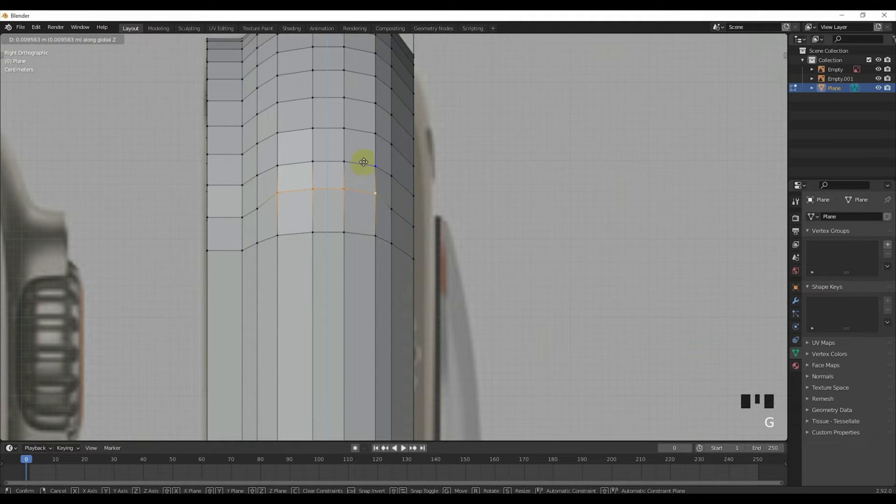
{"action": "left_click", "coordinate": [364, 162]}
{"action": "key", "text": "g"}
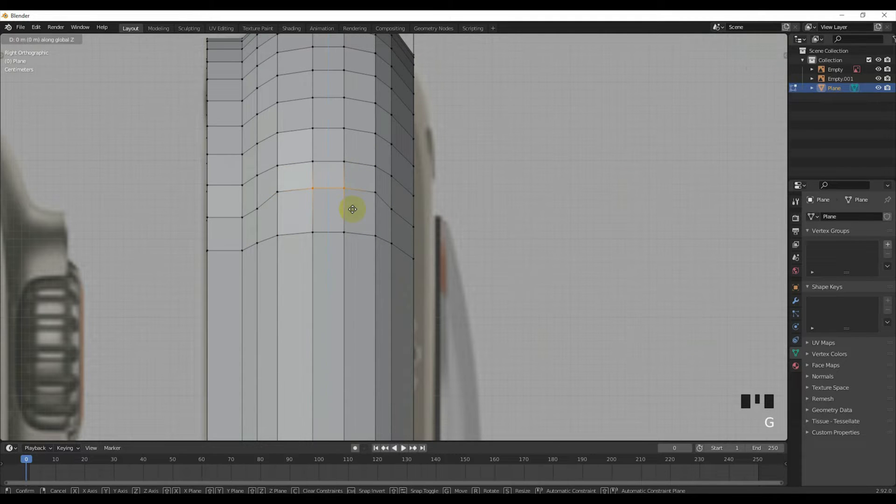
{"action": "left_click", "coordinate": [356, 161]}
Select the two centre vertices of the next row with X-ray off and raise them along Z to the crown guard's arc, using X-ray as guide.
{"action": "left_click", "coordinate": [732, 39]}
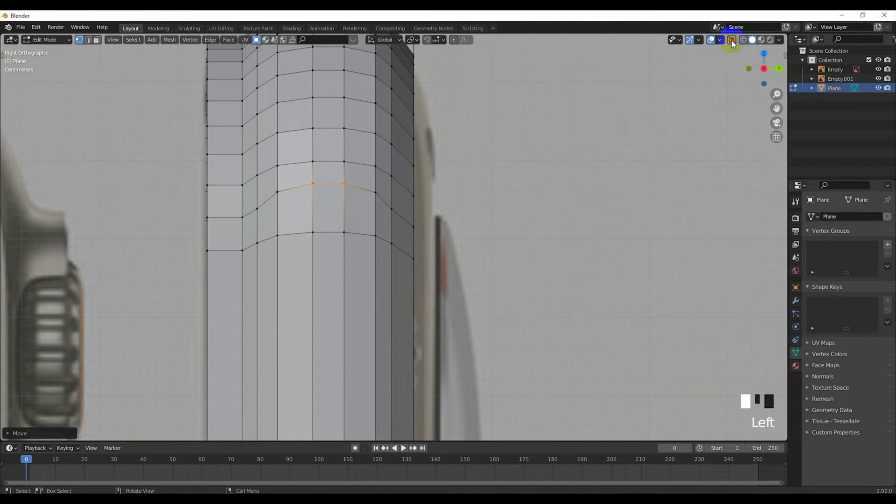
{"action": "scroll", "coordinate": [336, 214], "scroll_direction": "up", "scroll_amount": 1}
{"action": "left_click", "coordinate": [295, 230]}
{"action": "left_click", "coordinate": [334, 231], "text": "shift"}
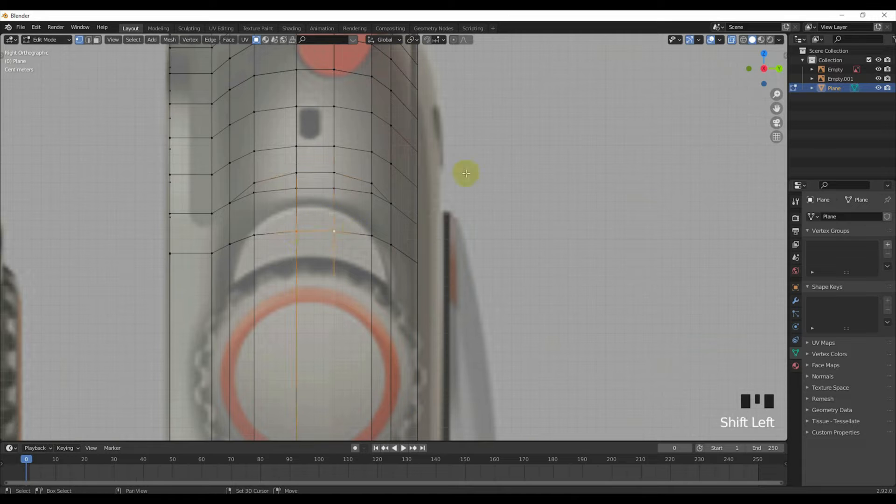
{"action": "left_click", "coordinate": [732, 40]}
{"action": "left_click", "coordinate": [286, 246]}
{"action": "left_click", "coordinate": [314, 255]}
{"action": "left_click_drag", "start_coordinate": [289, 224], "coordinate": [347, 245]}
{"action": "left_click", "coordinate": [731, 40]}
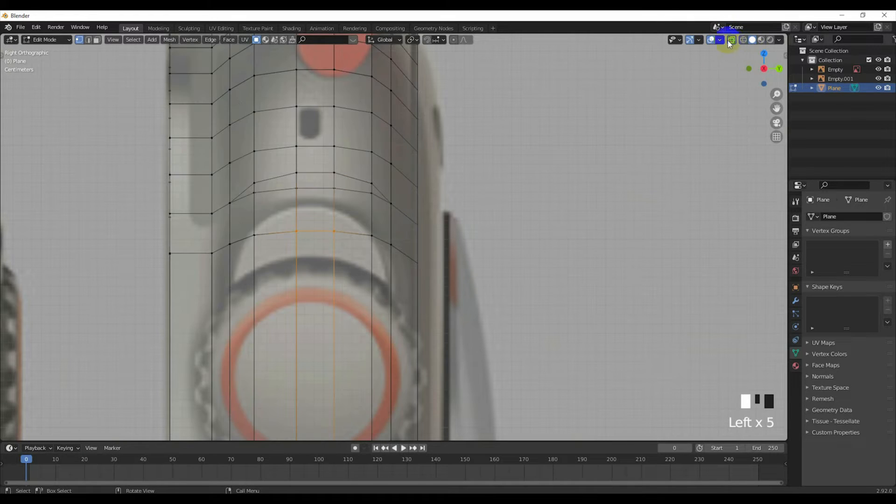
{"action": "key", "text": "g"}
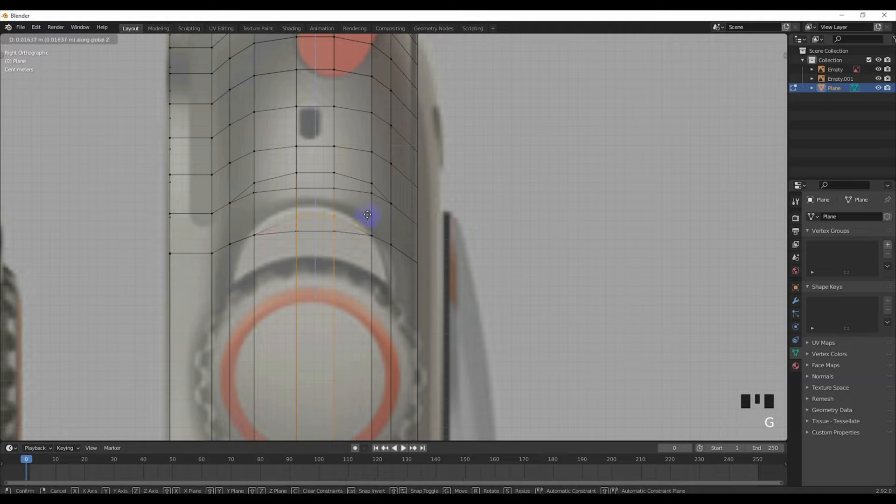
{"action": "left_click", "coordinate": [369, 180]}
Raise each of the two centre vertices slightly along Z to fit the top of the crown guard's arc.
{"action": "scroll", "coordinate": [374, 186], "scroll_direction": "up", "scroll_amount": 2}
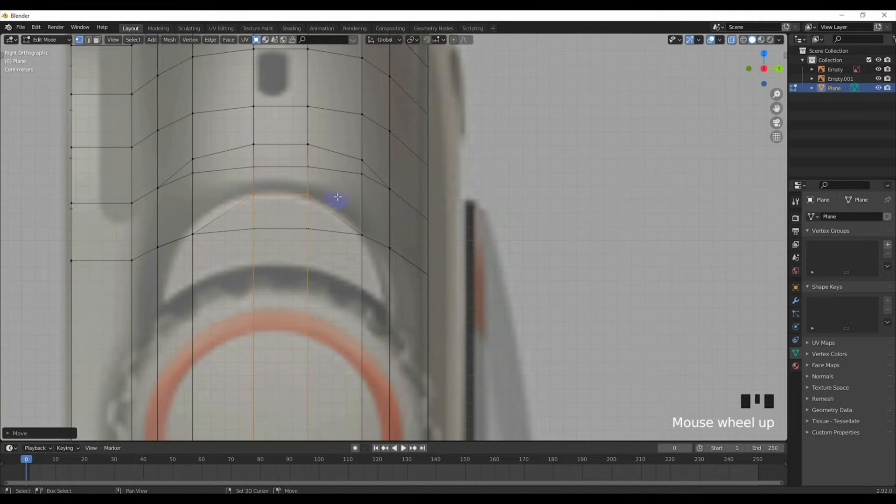
{"action": "middle_click_drag", "start_coordinate": [339, 199], "coordinate": [410, 244], "text": "shift"}
{"action": "scroll", "coordinate": [373, 239], "scroll_direction": "up", "scroll_amount": 2}
{"action": "middle_click_drag", "start_coordinate": [356, 248], "coordinate": [396, 247], "text": "shift"}
{"action": "left_click", "coordinate": [343, 242]}
{"action": "key", "text": "g"}
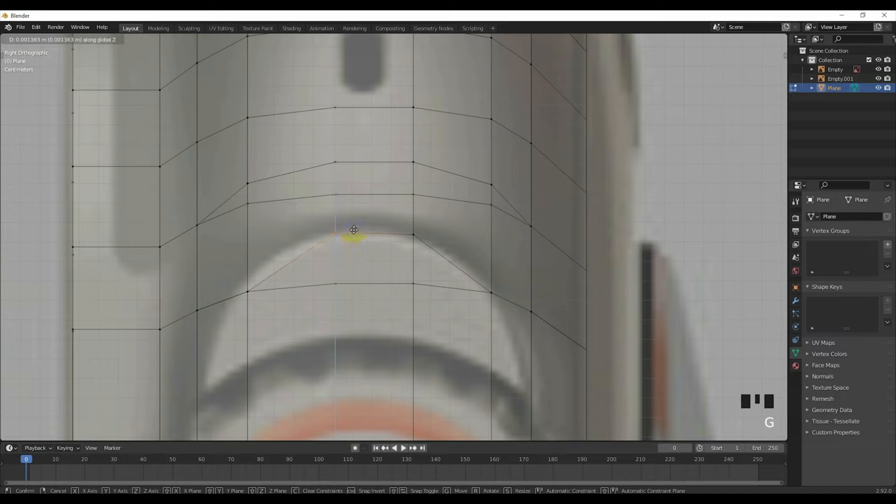
{"action": "left_click", "coordinate": [353, 208]}
{"action": "left_click", "coordinate": [412, 238]}
{"action": "key", "text": "g"}
{"action": "key", "text": "z"}
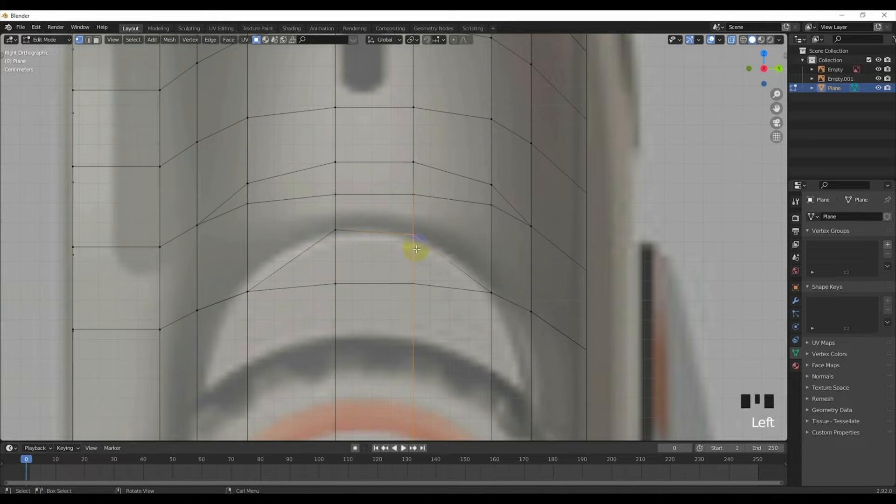
{"action": "left_click", "coordinate": [411, 232]}
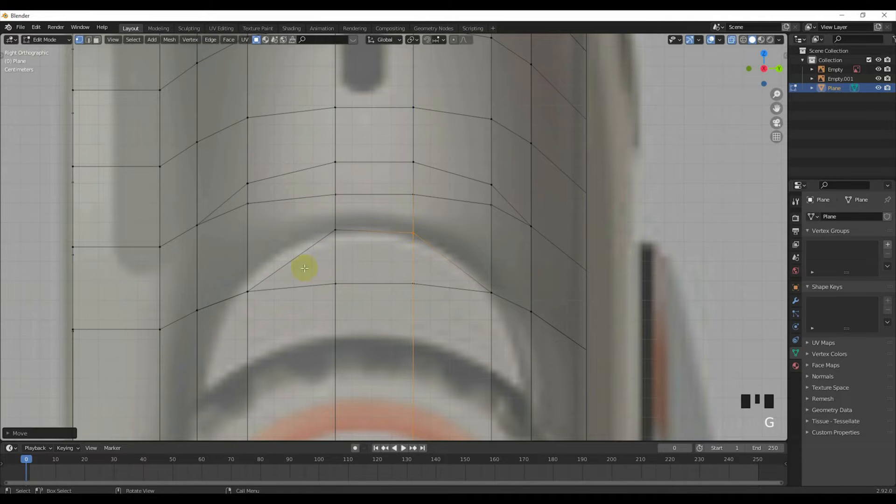
Select the two vertices flanking the centre pair with X-ray off and raise them about 0.009 m along Z, using X-ray as guide.
{"action": "left_click", "coordinate": [731, 39]}
{"action": "left_click", "coordinate": [246, 289]}
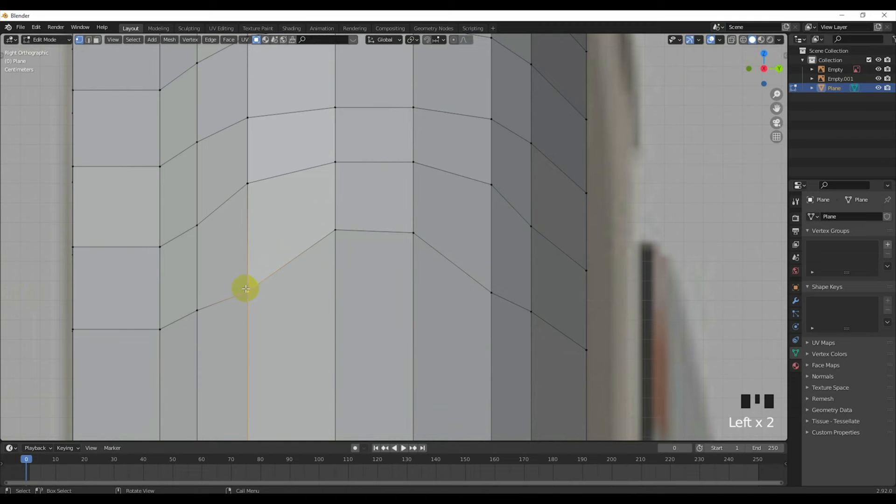
{"action": "left_click", "coordinate": [490, 287], "text": "shift"}
{"action": "left_click", "coordinate": [730, 40]}
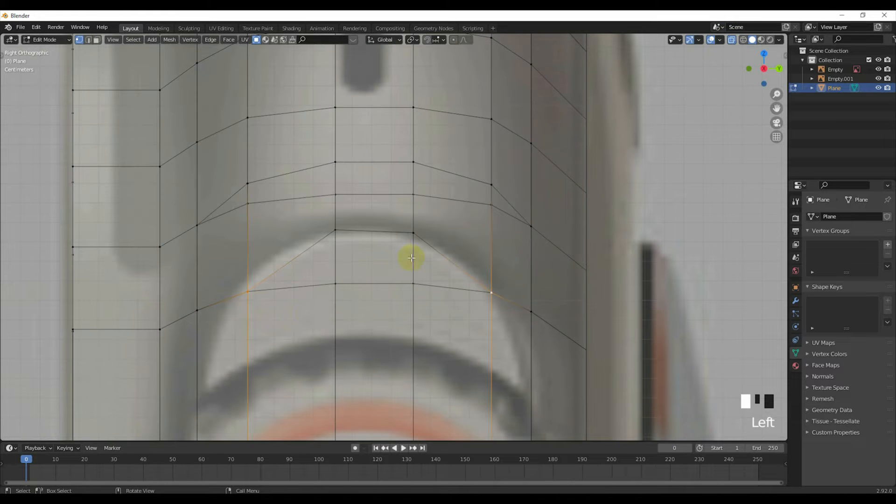
{"action": "key", "text": "g"}
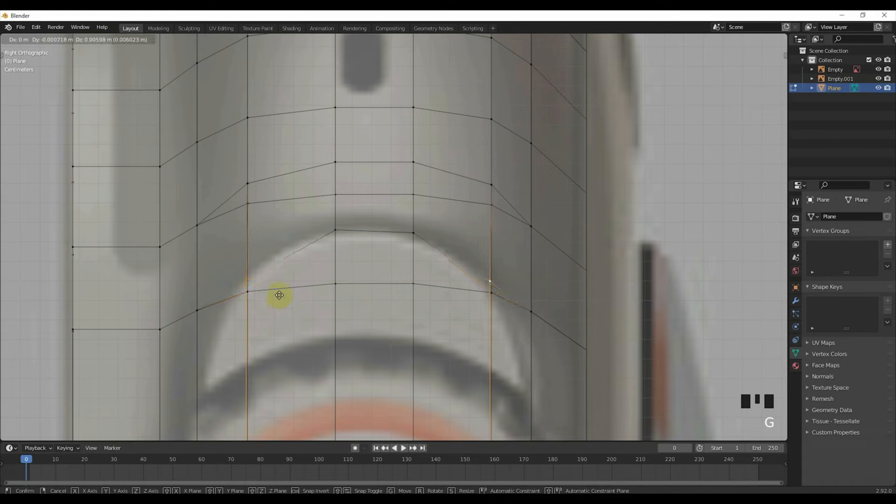
{"action": "middle_click", "coordinate": [280, 291]}
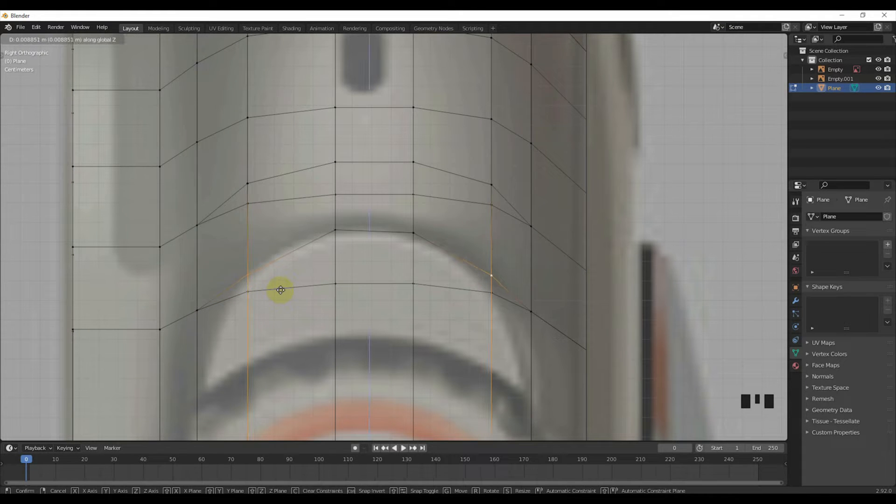
{"action": "left_click", "coordinate": [280, 289]}
Lower the right-hand flanking vertex slightly along Z toward the crown guard's arc.
{"action": "left_click", "coordinate": [489, 276]}
{"action": "key", "text": "g"}
{"action": "middle_click_drag", "start_coordinate": [500, 282], "coordinate": [468, 346]}
Compare the reshaped arc with the reference from the side and at an angle, ending in the right side view.
{"action": "scroll", "coordinate": [467, 347], "scroll_direction": "down", "scroll_amount": 9}
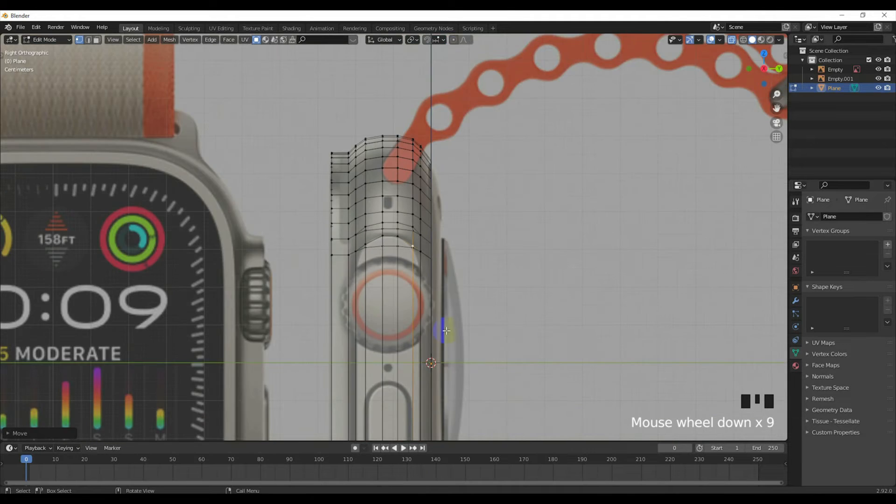
{"action": "scroll", "coordinate": [420, 327], "scroll_direction": "up", "scroll_amount": 8}
{"action": "scroll", "coordinate": [346, 246], "scroll_direction": "down", "scroll_amount": 6}
{"action": "middle_click_drag", "start_coordinate": [347, 247], "coordinate": [447, 293]}
{"action": "scroll", "coordinate": [447, 293], "scroll_direction": "up", "scroll_amount": 2}
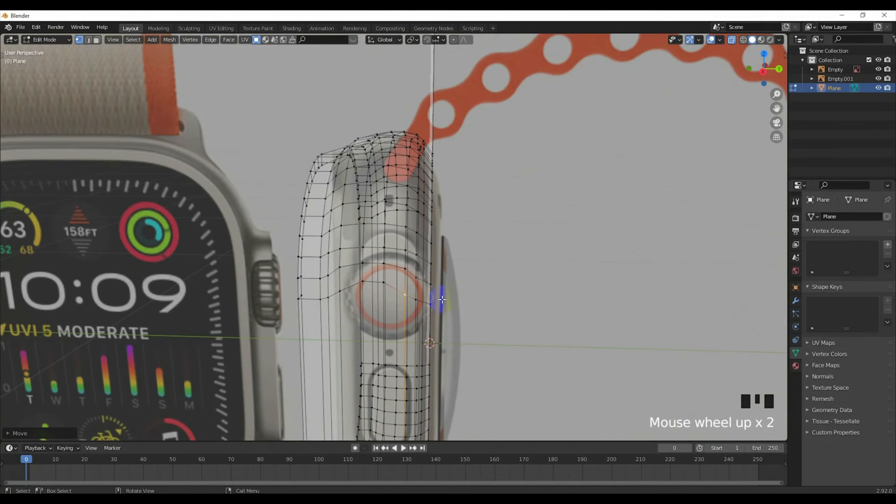
{"action": "key", "text": "KP_3"}
{"action": "scroll", "coordinate": [409, 303], "scroll_direction": "up", "scroll_amount": 6}
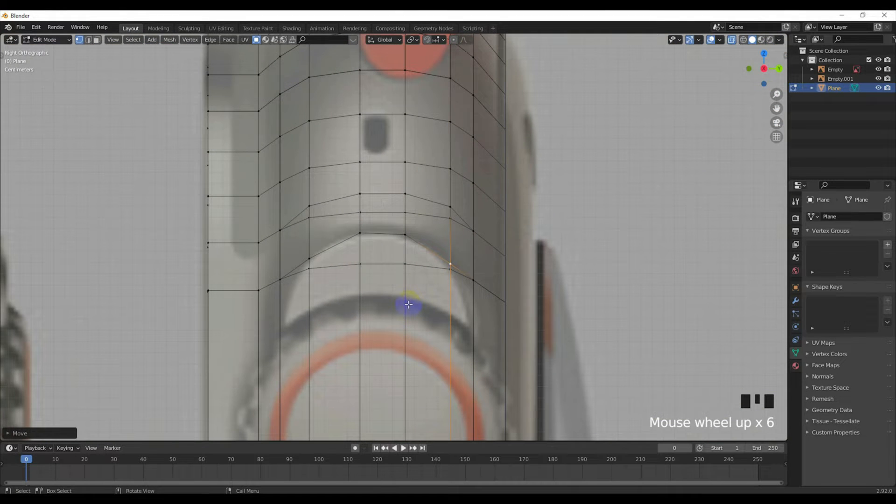
{"action": "scroll", "coordinate": [321, 259], "scroll_direction": "down", "scroll_amount": 4}
{"action": "scroll", "coordinate": [332, 260], "scroll_direction": "up", "scroll_amount": 2}
{"action": "middle_click_drag", "start_coordinate": [332, 260], "coordinate": [334, 266], "text": "shift"}
{"action": "scroll", "coordinate": [334, 266], "scroll_direction": "down", "scroll_amount": 1}
{"action": "scroll", "coordinate": [330, 270], "scroll_direction": "down", "scroll_amount": 1}
Raise the left-hand flanking vertex about 0.003 m along Z onto the crown guard's arc.
{"action": "scroll", "coordinate": [330, 269], "scroll_direction": "up", "scroll_amount": 5}
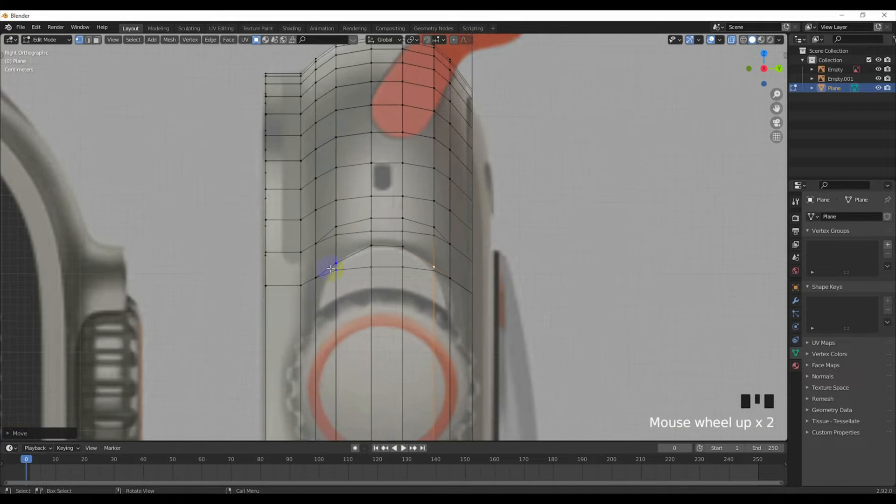
{"action": "left_click", "coordinate": [358, 261]}
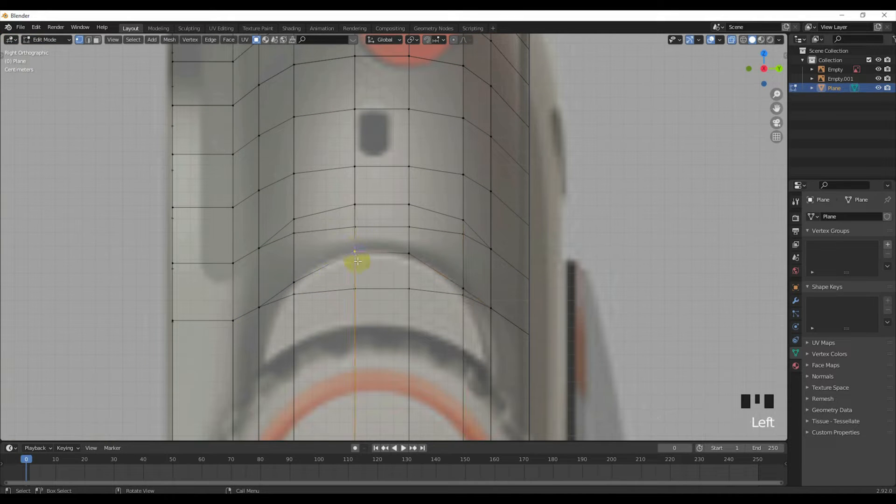
{"action": "left_click", "coordinate": [301, 283]}
{"action": "key", "text": "g"}
{"action": "key", "text": "z"}
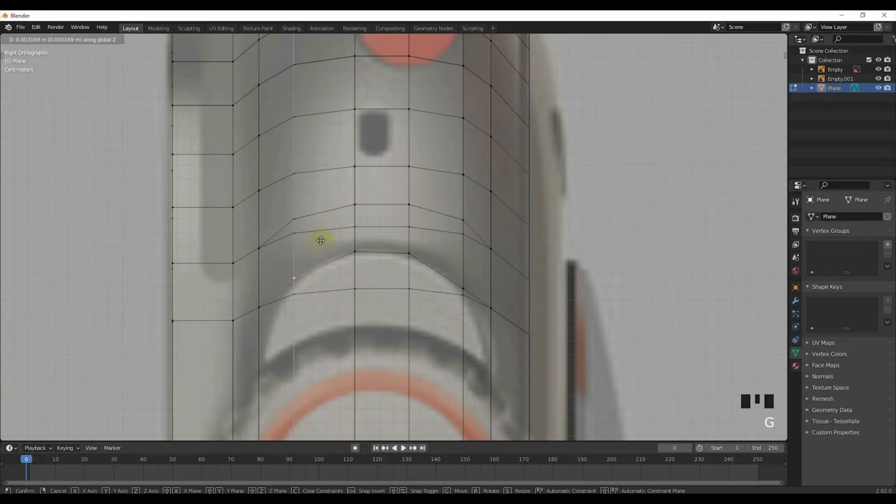
{"action": "left_click", "coordinate": [320, 240]}
{"action": "scroll", "coordinate": [328, 256], "scroll_direction": "up", "scroll_amount": 1}
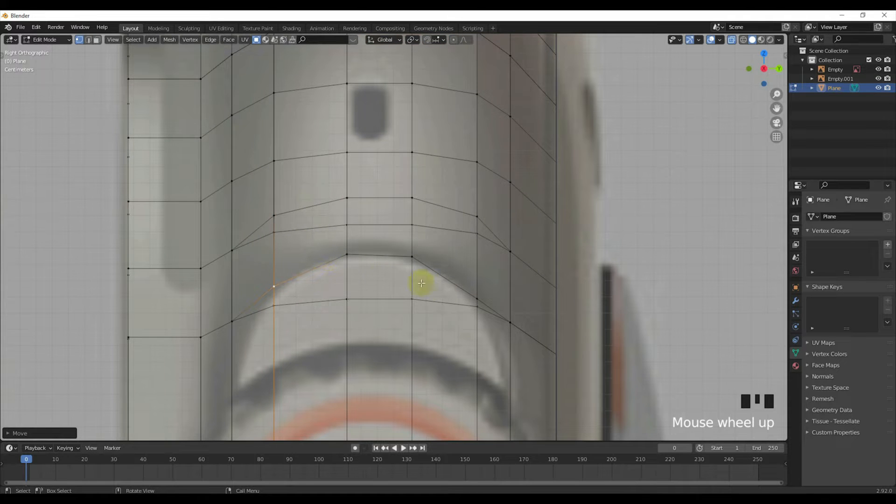
Raise the right-hand flanking vertex very slightly along Z, by less than 0.001 m.
{"action": "left_click", "coordinate": [476, 295]}
{"action": "key", "text": "g"}
{"action": "key", "text": "z"}
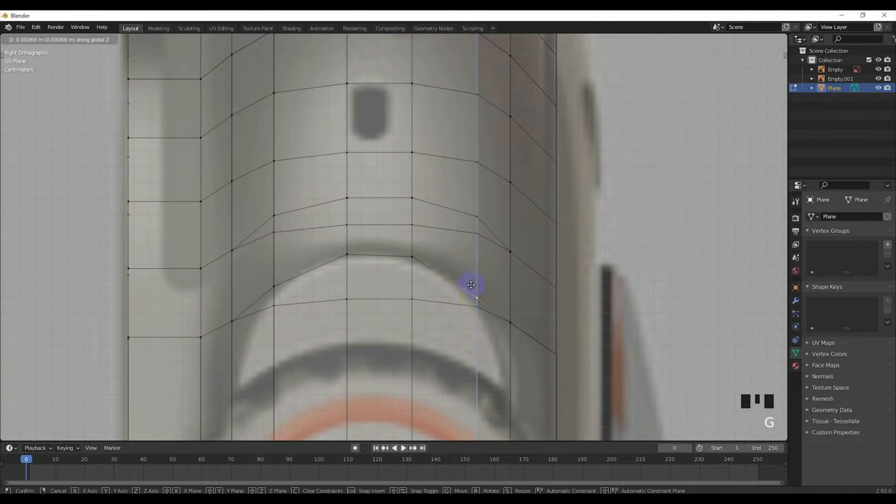
{"action": "left_click", "coordinate": [420, 268]}
Select both centre vertices at the top of the arc and nudge them slightly upward.
{"action": "left_click", "coordinate": [411, 258]}
{"action": "left_click", "coordinate": [346, 258], "text": "shift"}
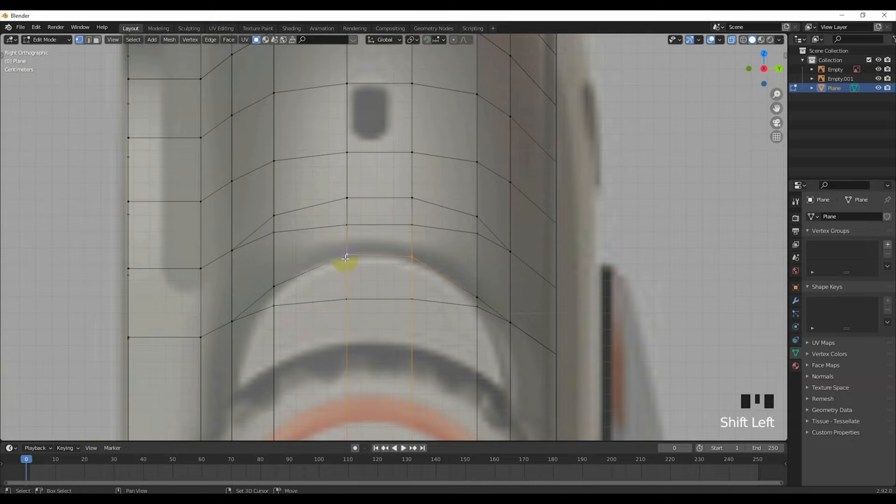
{"action": "key", "text": "g"}
{"action": "left_click", "coordinate": [346, 256]}
{"action": "scroll", "coordinate": [373, 278], "scroll_direction": "down", "scroll_amount": 2}
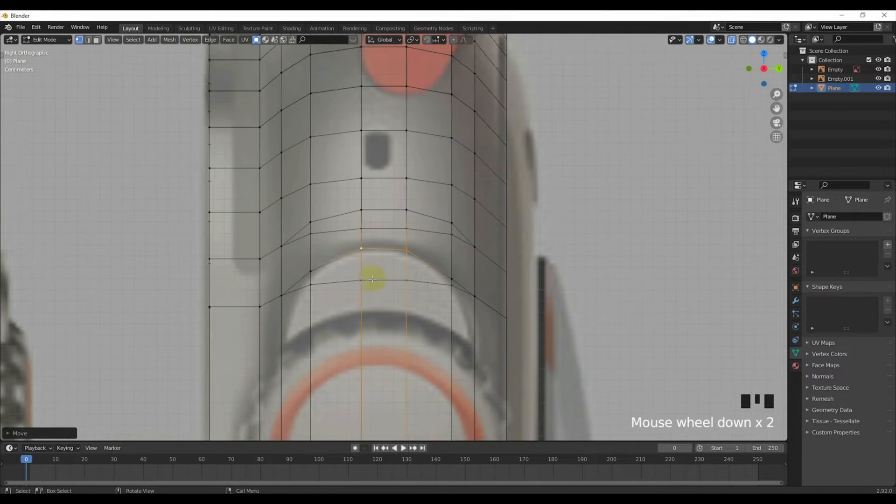
Select the next vertex outward on the arc's left side with X-ray off and lower it along Z, using X-ray as guide.
{"action": "middle_click_drag", "start_coordinate": [372, 278], "coordinate": [378, 197], "text": "shift"}
{"action": "left_click", "coordinate": [730, 40]}
{"action": "left_click", "coordinate": [288, 213]}
{"action": "left_click", "coordinate": [732, 40]}
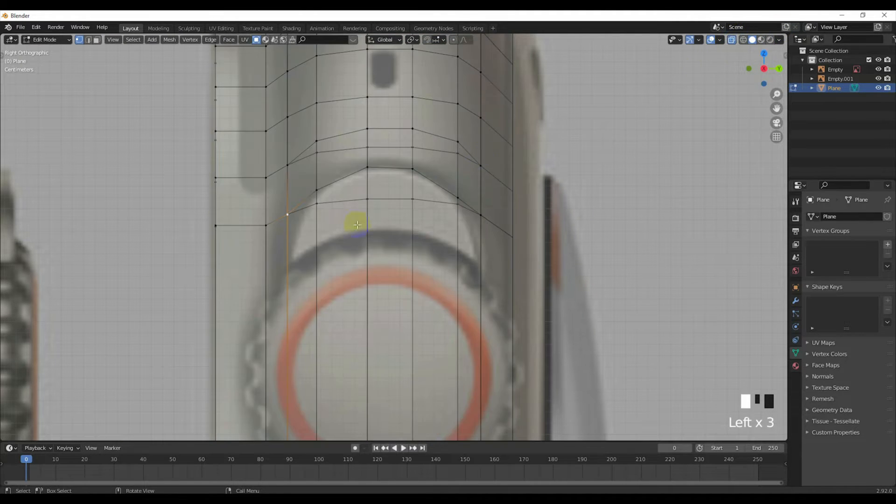
{"action": "scroll", "coordinate": [284, 221], "scroll_direction": "up", "scroll_amount": 2}
{"action": "key", "text": "g"}
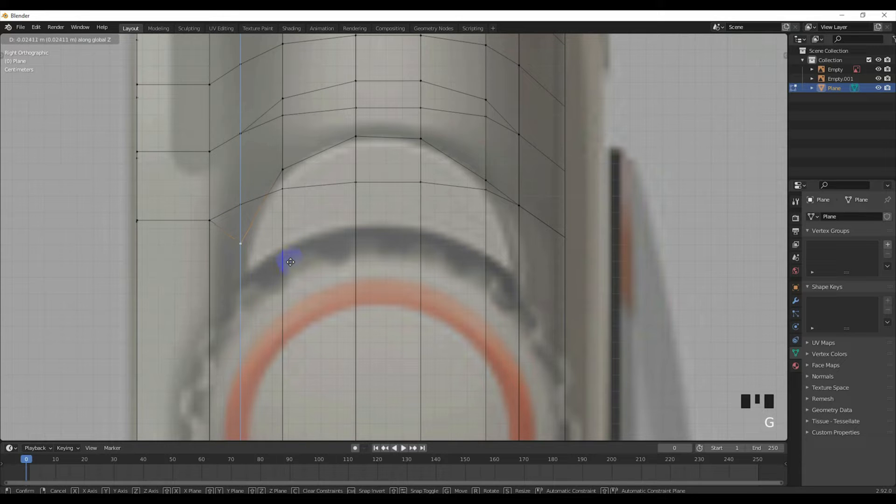
{"action": "left_click", "coordinate": [313, 248]}
Shift the lowered left-hand vertex inward and slightly down, about 0.004 m along Y, to follow the crown guard's edge.
{"action": "scroll", "coordinate": [301, 250], "scroll_direction": "down", "scroll_amount": 2}
{"action": "scroll", "coordinate": [263, 251], "scroll_direction": "up", "scroll_amount": 2}
{"action": "key", "text": "g"}
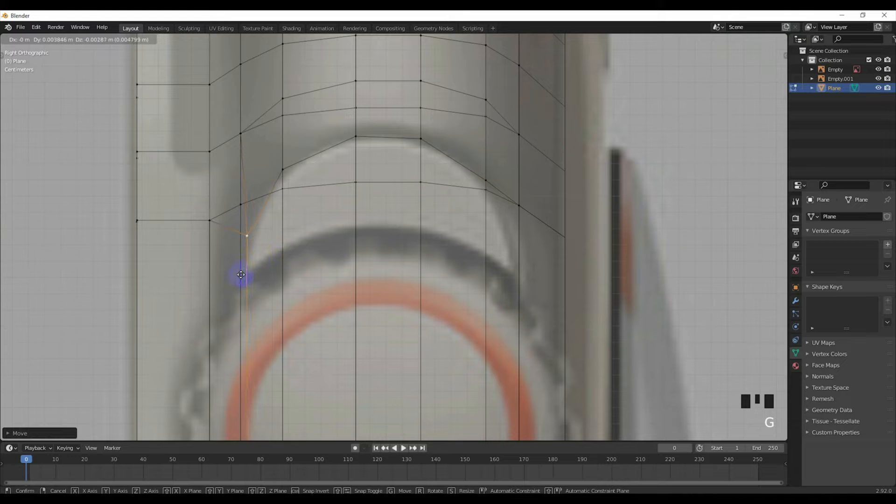
{"action": "left_click", "coordinate": [264, 280]}
{"action": "scroll", "coordinate": [314, 268], "scroll_direction": "down", "scroll_amount": 8}
{"action": "scroll", "coordinate": [315, 269], "scroll_direction": "up", "scroll_amount": 8}
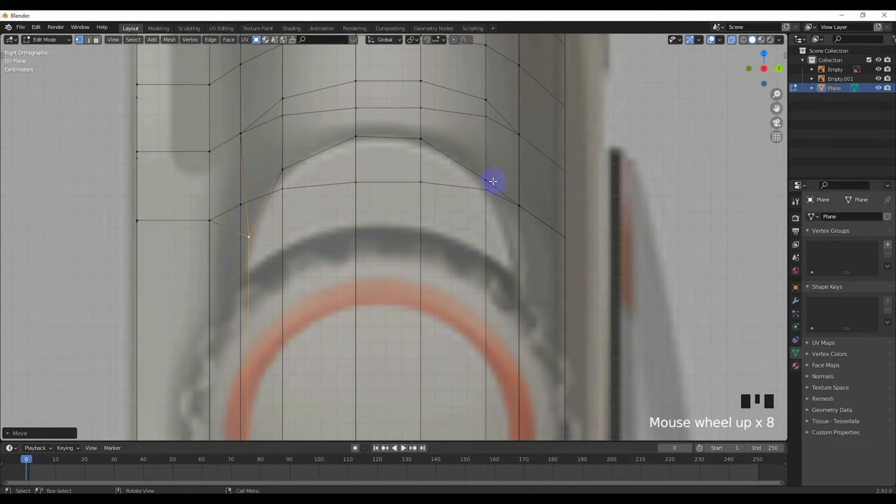
Lower the right-hand flanking vertex along Z by about 0.002 m to match the arc.
{"action": "left_click", "coordinate": [493, 182]}
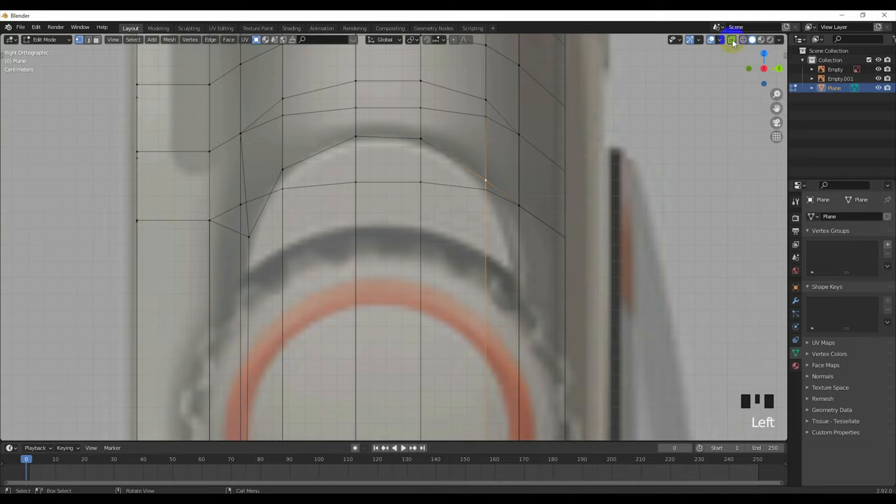
{"action": "key", "text": "g"}
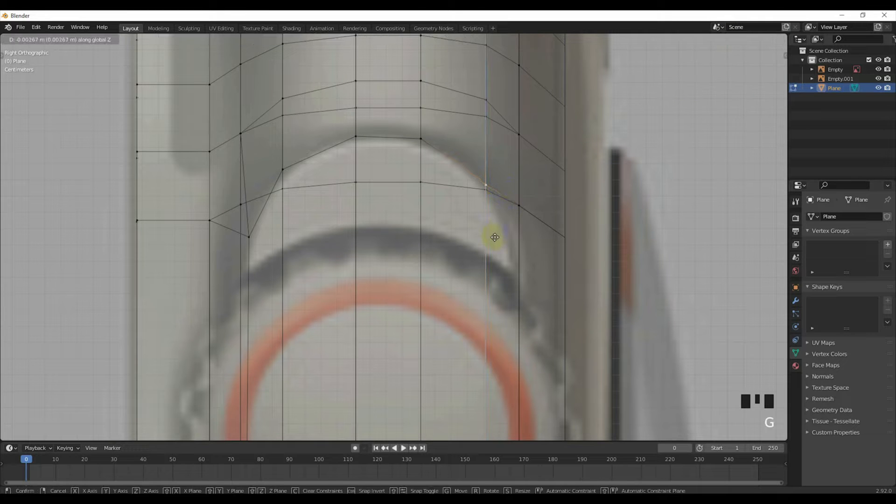
{"action": "left_click", "coordinate": [485, 216]}
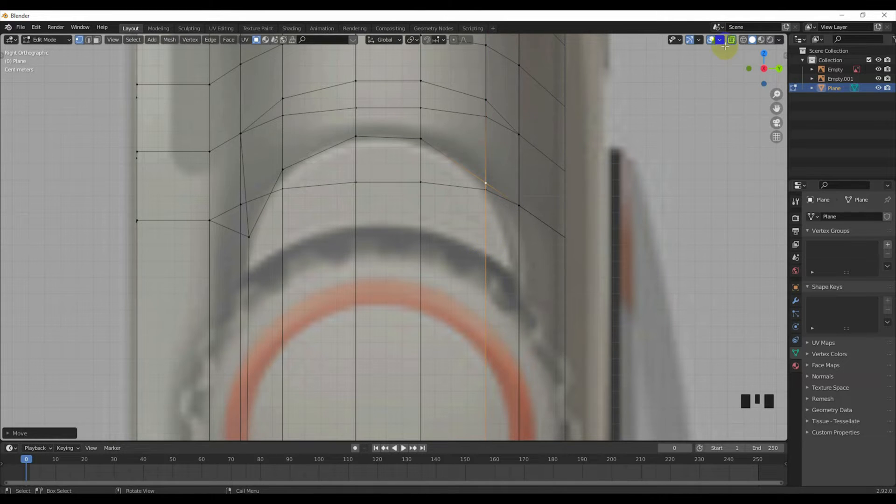
Select the outer vertex on the arc's right side, lower it along Z, and shift it about 0.0026 m inward onto the crown guard's edge.
{"action": "left_click", "coordinate": [731, 39]}
{"action": "left_click", "coordinate": [520, 205]}
{"action": "left_click", "coordinate": [731, 39]}
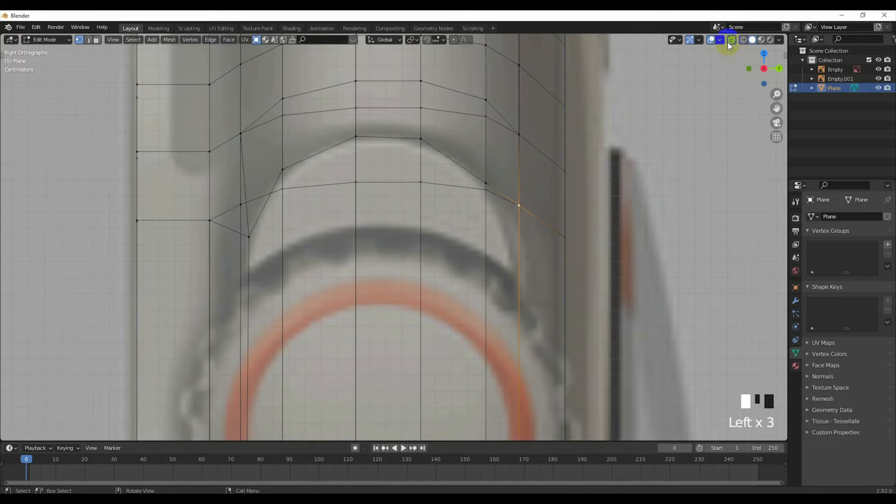
{"action": "key", "text": "g"}
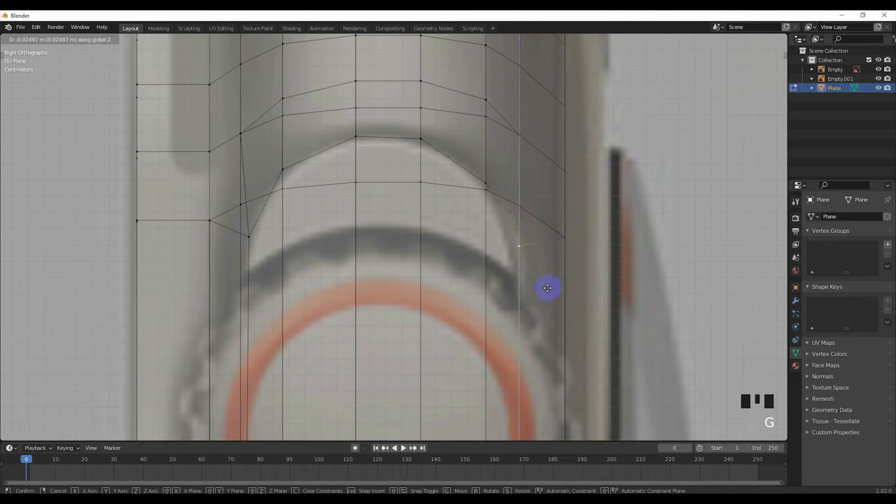
{"action": "left_click", "coordinate": [546, 283]}
{"action": "key", "text": "g"}
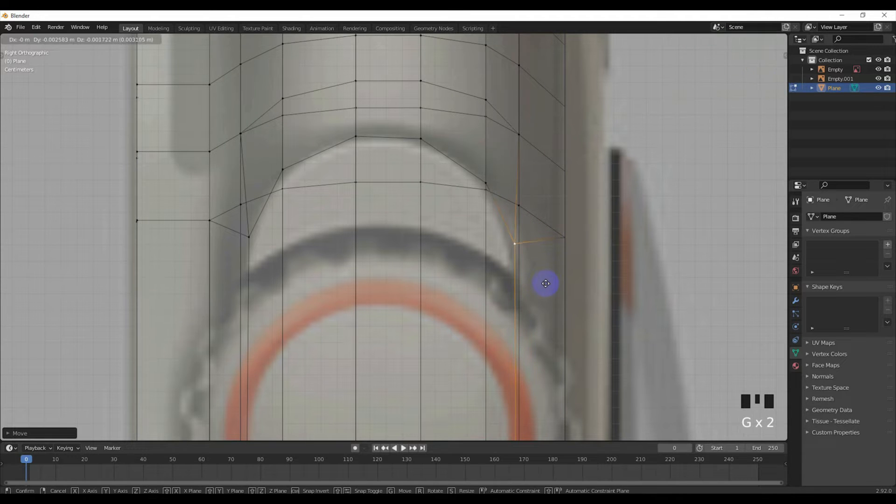
{"action": "left_click", "coordinate": [545, 284]}
{"action": "scroll", "coordinate": [542, 284], "scroll_direction": "down", "scroll_amount": 6}
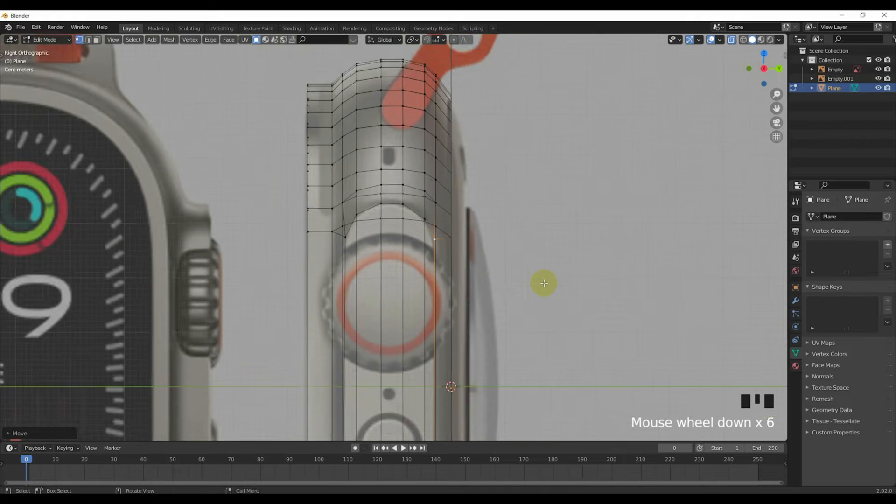
Examine the case's lower half against the side reference with X-ray off and on, clearing the vertex selection.
{"action": "middle_click_drag", "start_coordinate": [540, 284], "coordinate": [497, 230], "text": "shift"}
{"action": "scroll", "coordinate": [702, 74], "scroll_direction": "up", "scroll_amount": 3}
{"action": "left_click", "coordinate": [732, 40]}
{"action": "scroll", "coordinate": [494, 274], "scroll_direction": "down", "scroll_amount": 4}
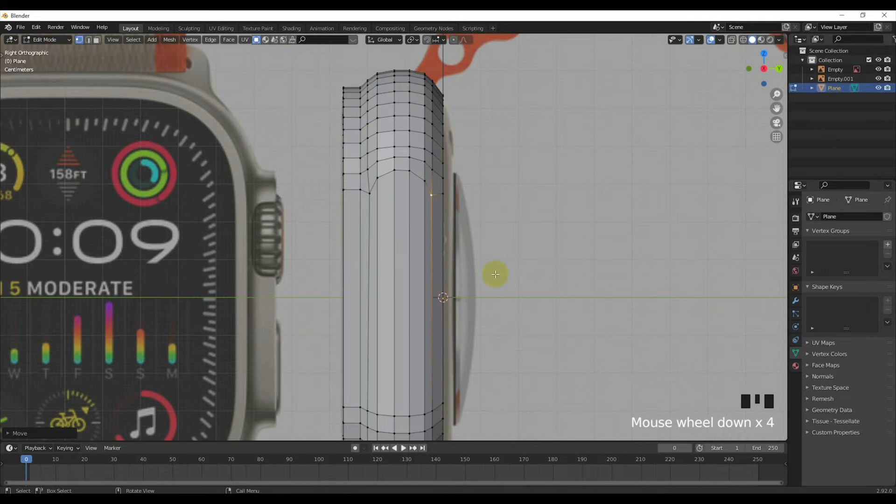
{"action": "middle_click_drag", "start_coordinate": [494, 274], "coordinate": [500, 194], "text": "shift"}
{"action": "scroll", "coordinate": [402, 309], "scroll_direction": "up", "scroll_amount": 2}
{"action": "left_click", "coordinate": [619, 213]}
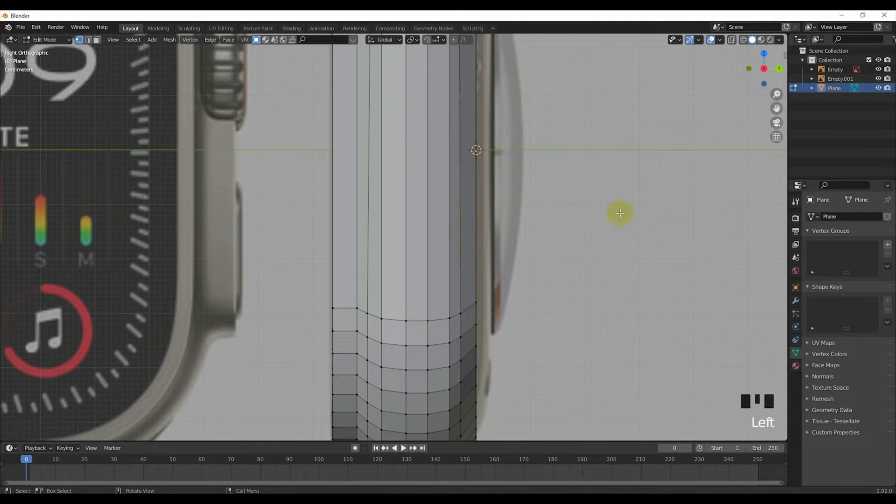
{"action": "left_click", "coordinate": [732, 40]}
{"action": "scroll", "coordinate": [535, 173], "scroll_direction": "down", "scroll_amount": 4}
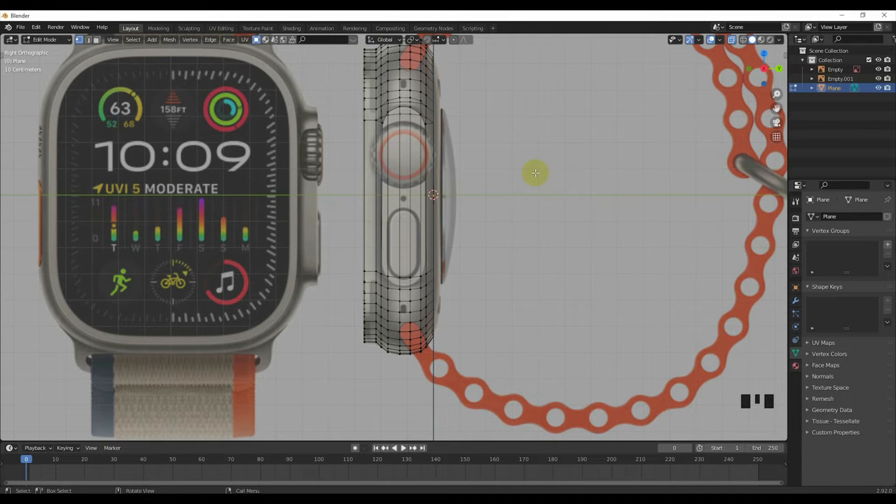
{"action": "scroll", "coordinate": [512, 159], "scroll_direction": "up", "scroll_amount": 1}
{"action": "middle_click_drag", "start_coordinate": [518, 155], "coordinate": [510, 238], "text": "shift"}
Turn X-ray off and examine the reshaped crown side of the case from an angle.
{"action": "middle_click_drag", "start_coordinate": [502, 204], "coordinate": [529, 219]}
{"action": "scroll", "coordinate": [528, 219], "scroll_direction": "up", "scroll_amount": 1}
{"action": "scroll", "coordinate": [528, 219], "scroll_direction": "down", "scroll_amount": 3}
{"action": "left_click", "coordinate": [731, 40]}
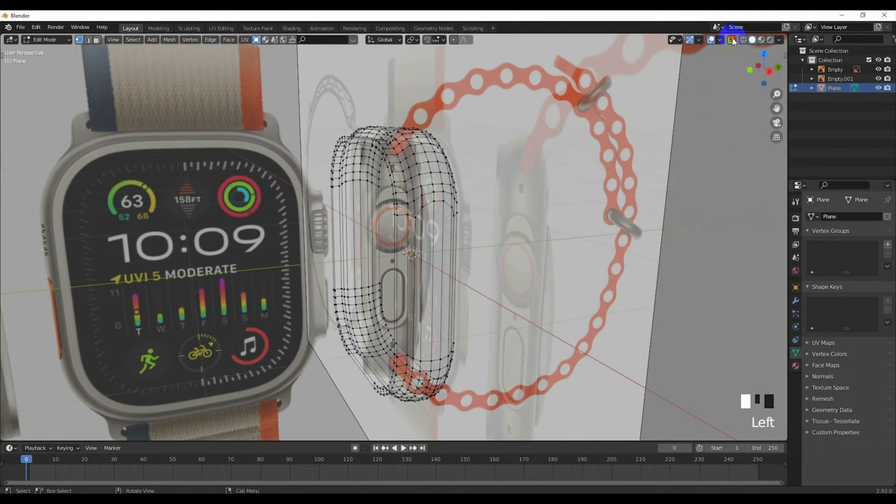
{"action": "scroll", "coordinate": [512, 176], "scroll_direction": "up", "scroll_amount": 2}
{"action": "middle_click_drag", "start_coordinate": [512, 175], "coordinate": [464, 193]}
{"action": "scroll", "coordinate": [464, 181], "scroll_direction": "down", "scroll_amount": 2}
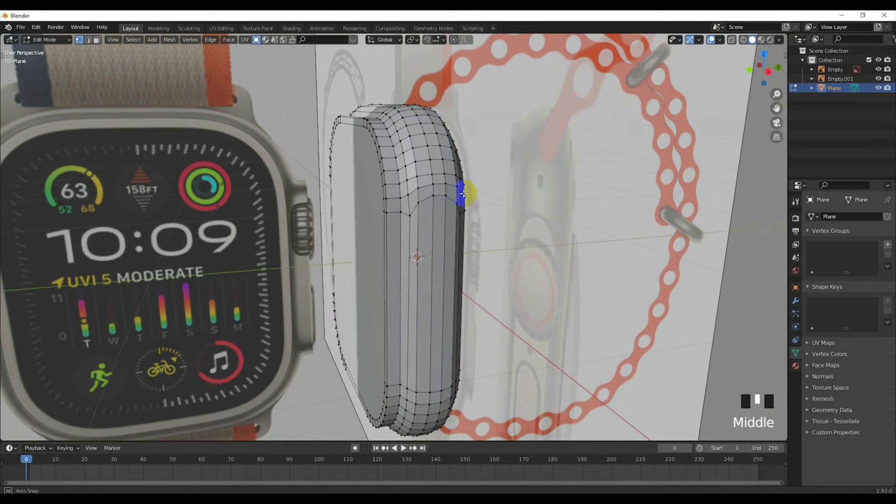
{"action": "scroll", "coordinate": [464, 194], "scroll_direction": "down", "scroll_amount": 2}
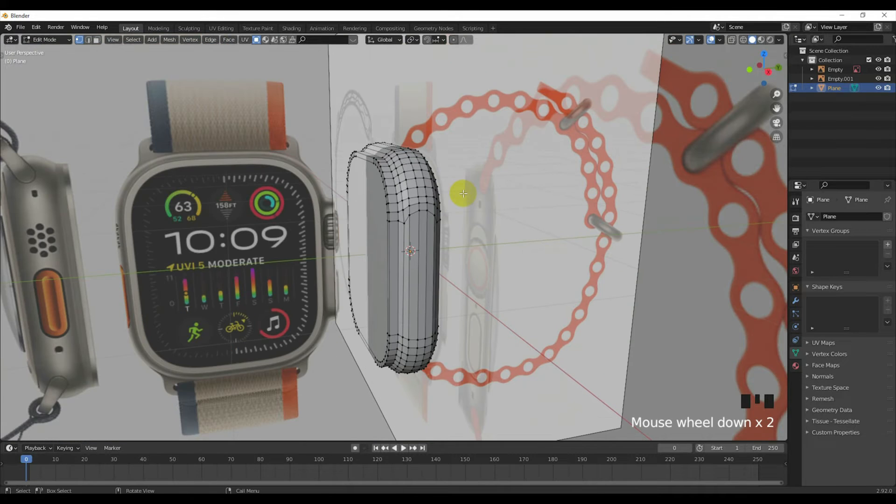
Examine the reshaped case from an angle, leaving Edit Mode to see its shaded surface.
{"action": "scroll", "coordinate": [463, 194], "scroll_direction": "down", "scroll_amount": 1}
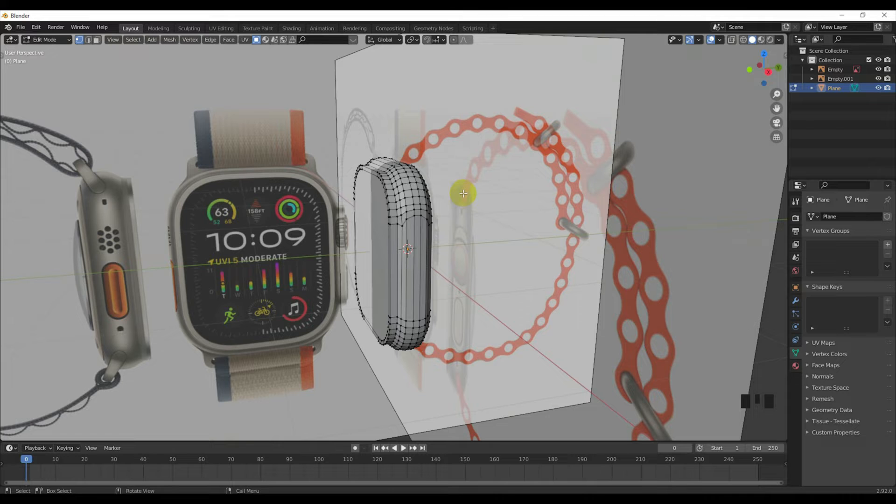
{"action": "scroll", "coordinate": [460, 188], "scroll_direction": "up", "scroll_amount": 2}
{"action": "middle_click_drag", "start_coordinate": [460, 199], "coordinate": [454, 186]}
{"action": "mouse_move", "coordinate": [448, 239]}
{"action": "middle_mouse_down"}
{"action": "mouse_move", "coordinate": [436, 241]}
{"action": "mouse_move", "coordinate": [458, 248]}
{"action": "middle_mouse_up"}
{"action": "key", "text": "Tab"}
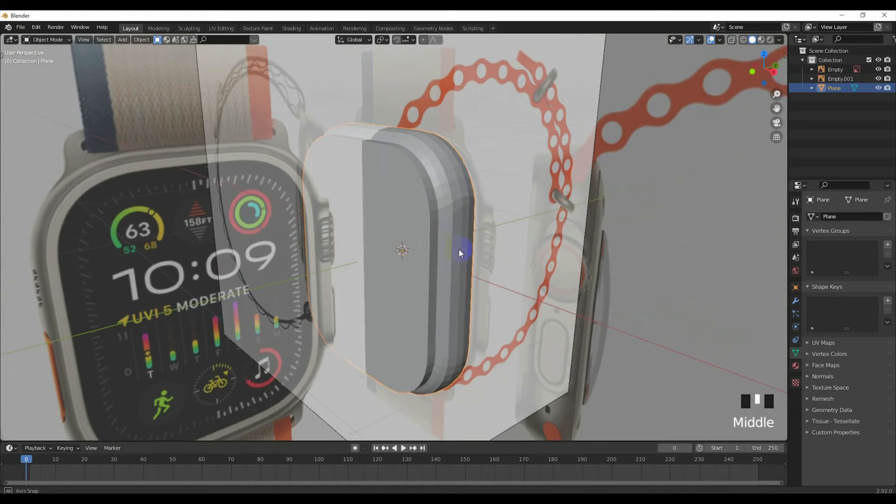
Reopen the case mesh for editing in front view, switch to edge selection, and select the entire mesh.
{"action": "scroll", "coordinate": [452, 244], "scroll_direction": "down", "scroll_amount": 4}
{"action": "key", "text": "KP_1"}
{"action": "left_click", "coordinate": [416, 256]}
{"action": "key", "text": "Tab"}
{"action": "scroll", "coordinate": [420, 254], "scroll_direction": "up", "scroll_amount": 1}
{"action": "key", "text": "ctrl+r"}
{"action": "right_click", "coordinate": [451, 257]}
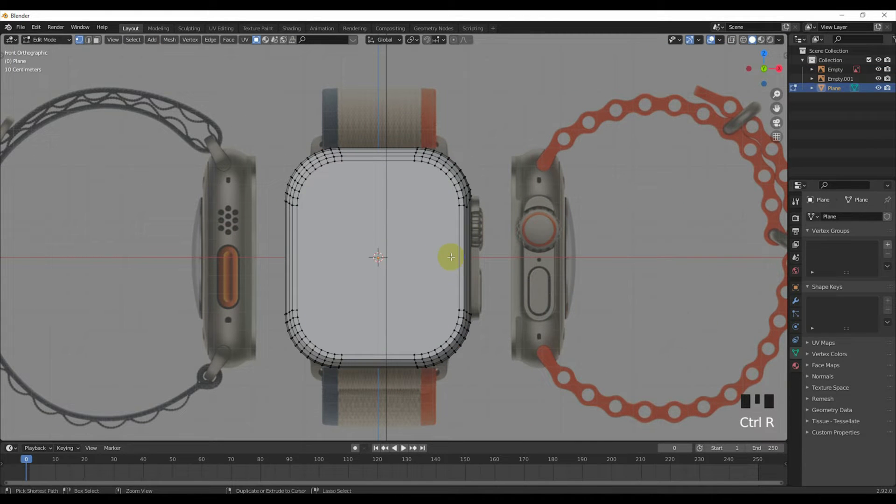
{"action": "scroll", "coordinate": [432, 227], "scroll_direction": "down", "scroll_amount": 1}
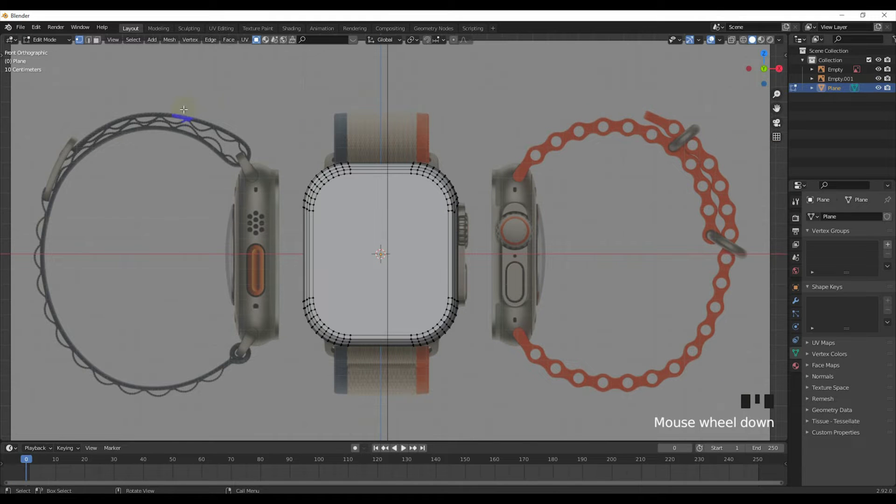
{"action": "left_click", "coordinate": [88, 40]}
{"action": "scroll", "coordinate": [362, 180], "scroll_direction": "up", "scroll_amount": 1}
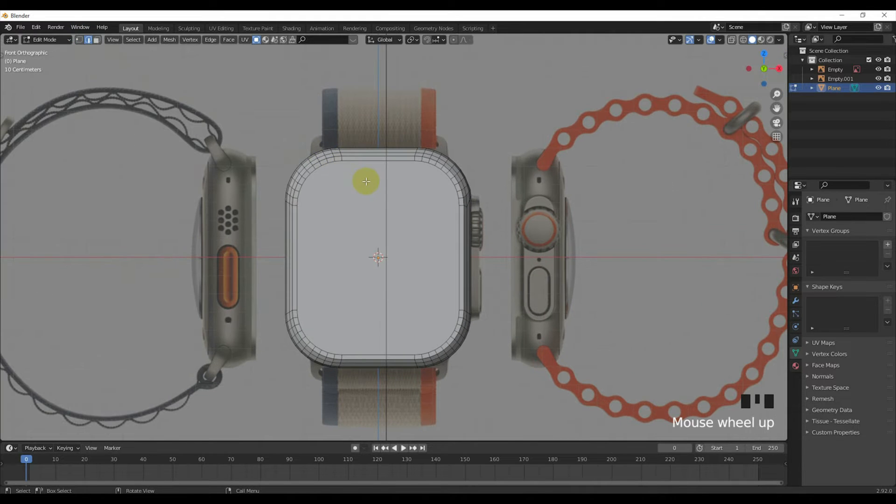
{"action": "key", "text": "a"}
{"action": "right_click", "coordinate": [376, 182]}
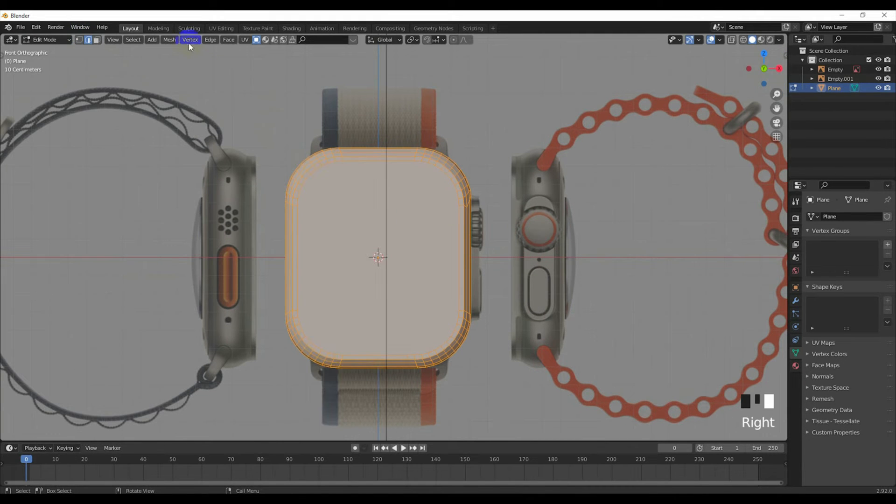
Symmetrize the selected case mesh and try the +Z to -Z direction.
{"action": "left_click", "coordinate": [169, 39]}
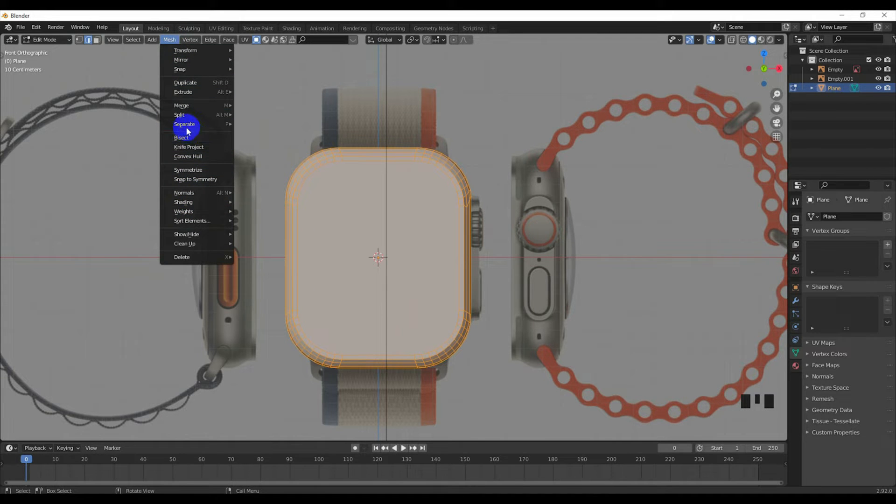
{"action": "left_click", "coordinate": [188, 170]}
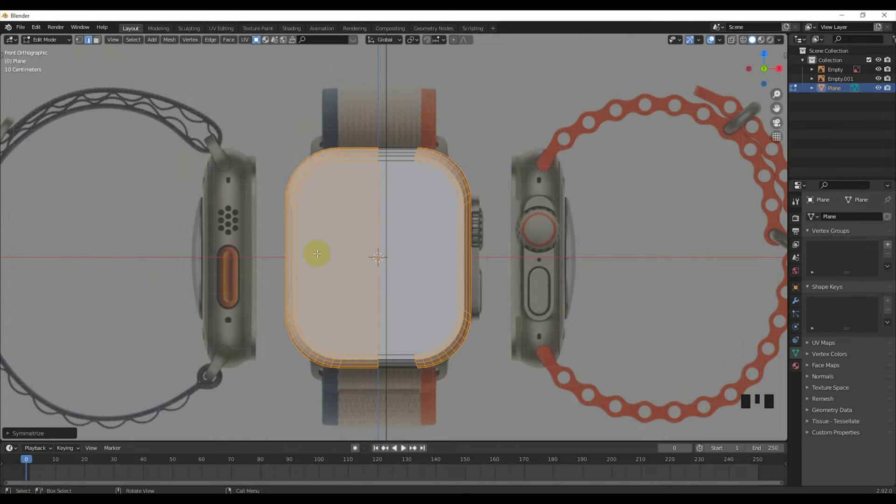
{"action": "left_click", "coordinate": [46, 432]}
{"action": "left_click", "coordinate": [69, 420]}
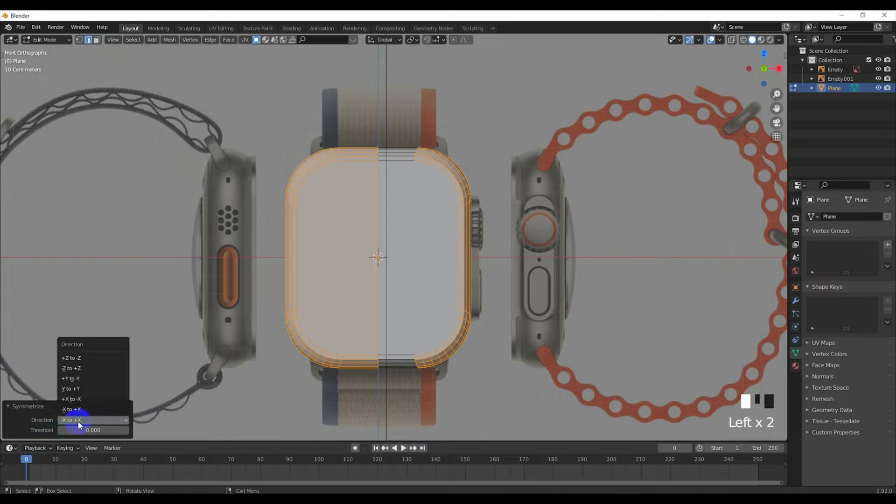
{"action": "left_click", "coordinate": [77, 359]}
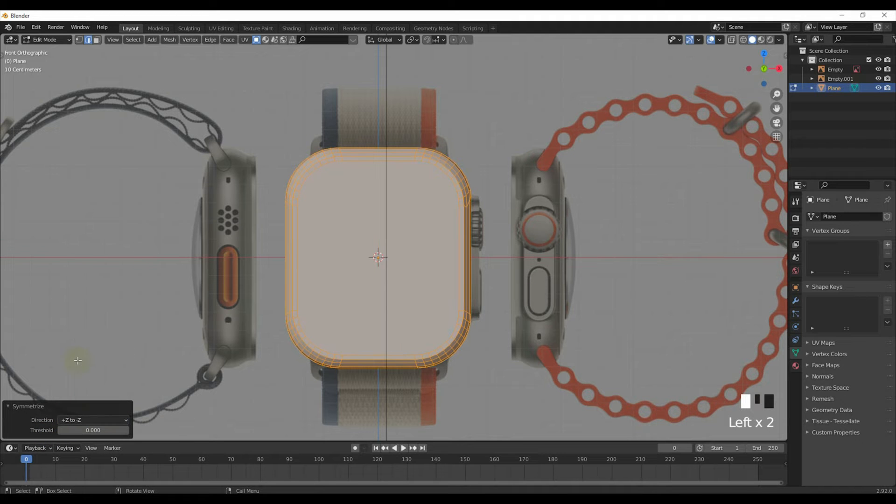
Try the -Z to +Z and -Y to +Y Symmetrize directions, viewing the case from its crown side.
{"action": "middle_click_drag", "start_coordinate": [456, 326], "coordinate": [355, 334]}
{"action": "left_click", "coordinate": [95, 419]}
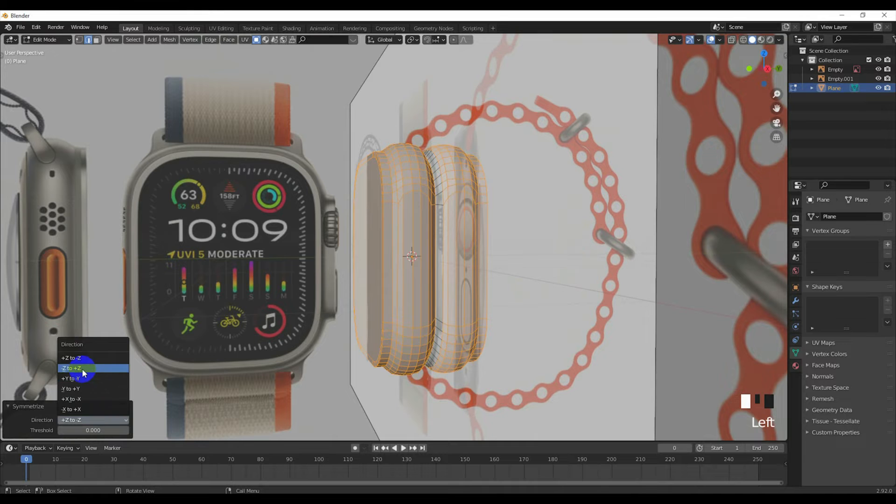
{"action": "left_click", "coordinate": [79, 369]}
{"action": "left_click", "coordinate": [86, 419]}
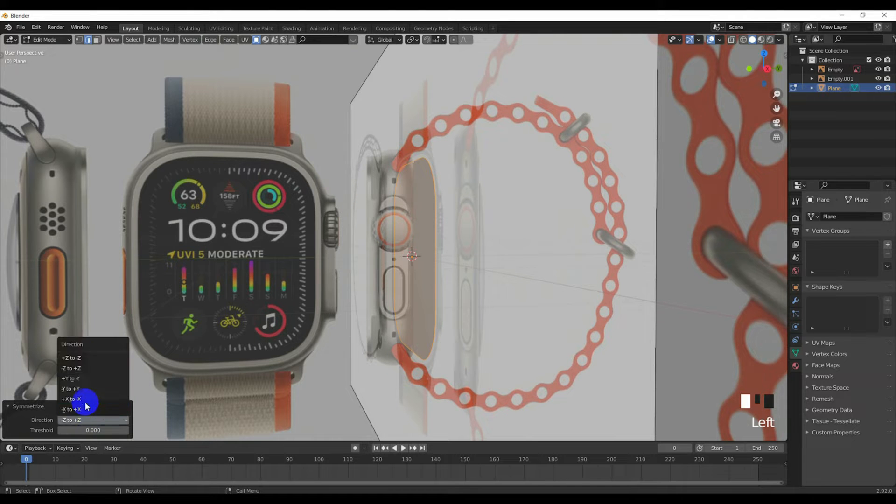
{"action": "left_click", "coordinate": [87, 389]}
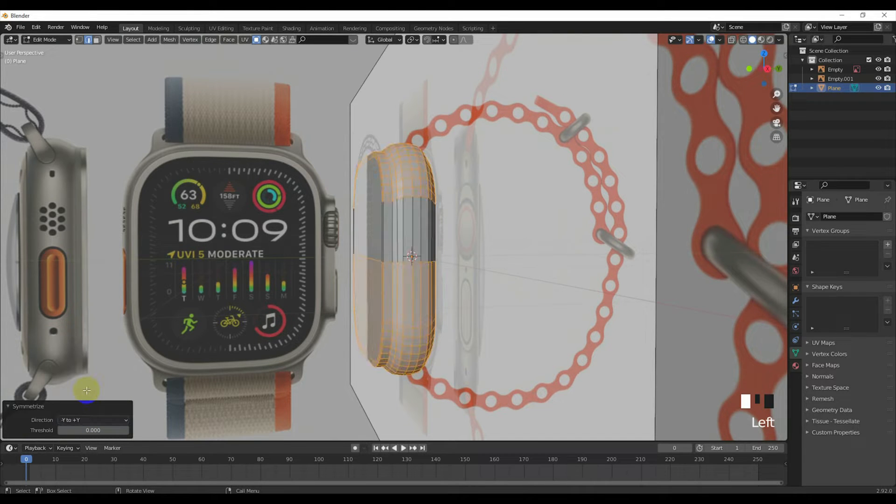
Set the Symmetrize direction to +Y to -Y and inspect the mirrored case in Object Mode.
{"action": "left_click", "coordinate": [89, 419]}
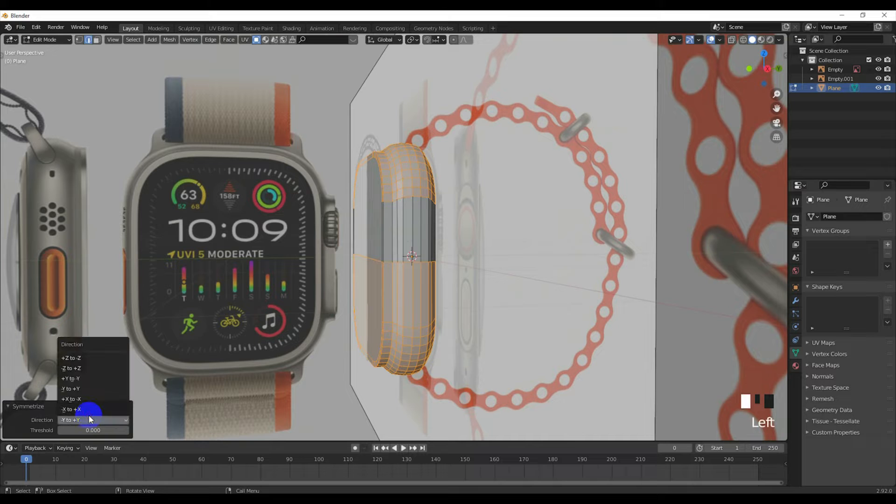
{"action": "left_click", "coordinate": [82, 379]}
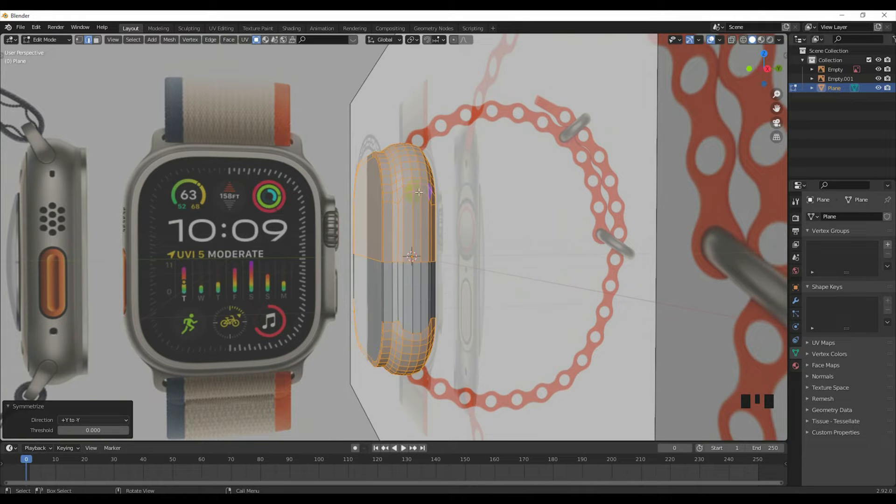
{"action": "middle_click_drag", "start_coordinate": [418, 330], "coordinate": [473, 307]}
{"action": "key", "text": "Tab"}
{"action": "scroll", "coordinate": [475, 306], "scroll_direction": "up", "scroll_amount": 2}
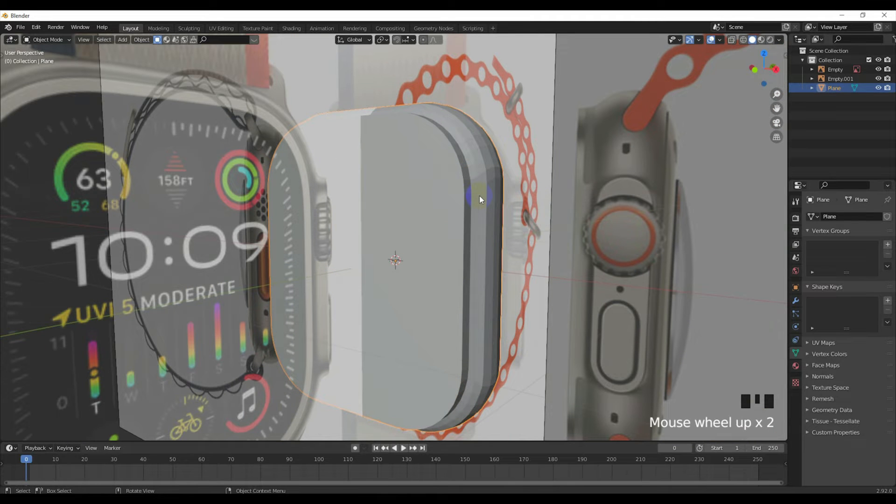
{"action": "left_click", "coordinate": [680, 75]}
{"action": "left_click", "coordinate": [732, 39]}
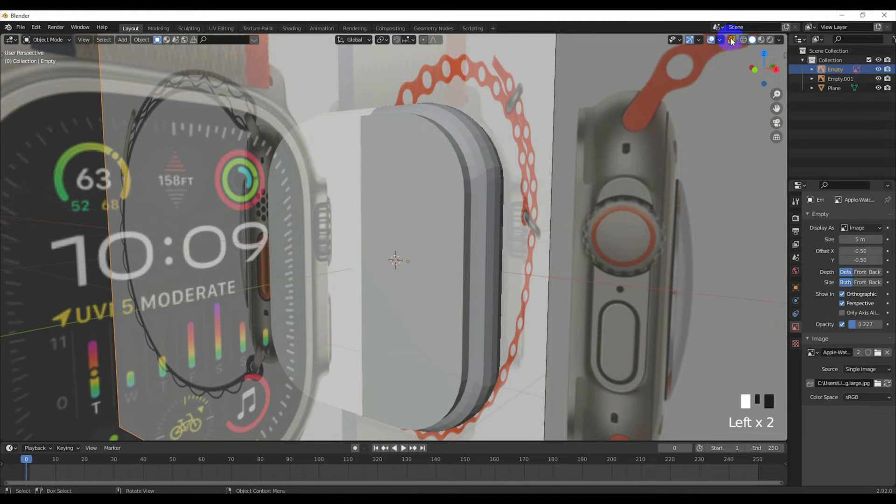
{"action": "left_click", "coordinate": [732, 40]}
{"action": "left_click", "coordinate": [434, 256]}
{"action": "scroll", "coordinate": [448, 261], "scroll_direction": "down", "scroll_amount": 3}
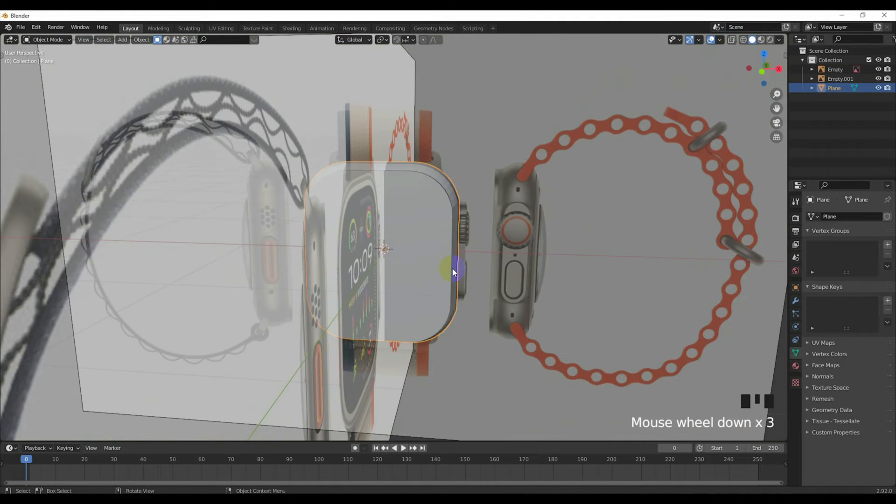
Select the horizontal edge loop that Symmetrize left across the case's middle and dissolve its edges.
{"action": "key", "text": "KP_1"}
{"action": "scroll", "coordinate": [452, 268], "scroll_direction": "up", "scroll_amount": 3}
{"action": "key", "text": "Tab"}
{"action": "left_click", "coordinate": [452, 269]}
{"action": "left_click", "coordinate": [452, 269], "text": "alt+shift"}
{"action": "left_click", "coordinate": [452, 269], "text": "alt+shift"}
{"action": "left_click", "coordinate": [452, 269], "text": "alt+shift"}
{"action": "right_click", "coordinate": [452, 268]}
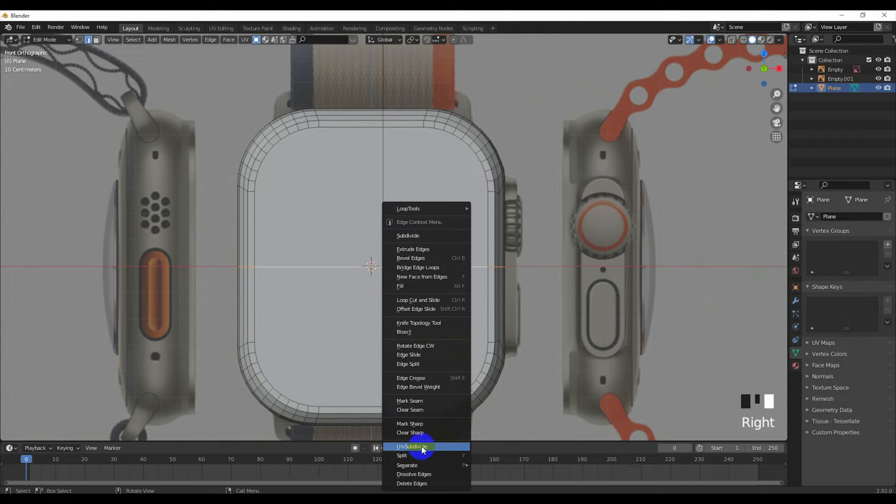
{"action": "left_click", "coordinate": [421, 474]}
{"action": "middle_click_drag", "start_coordinate": [480, 326], "coordinate": [400, 320]}
{"action": "key", "text": "KP_1"}
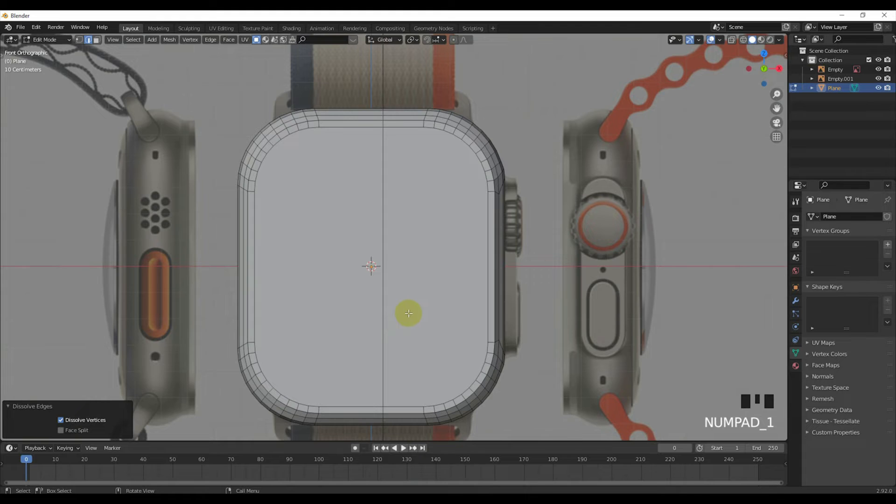
In right view with X-ray and vertex selection on, lower the left flanking vertex of the arc below the side button slightly along Z.
{"action": "key", "text": "KP_3"}
{"action": "scroll", "coordinate": [437, 299], "scroll_direction": "up", "scroll_amount": 3}
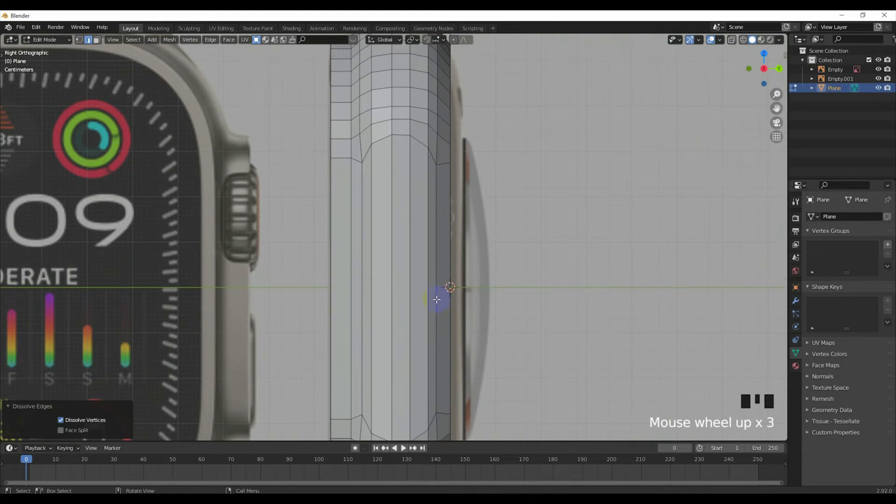
{"action": "scroll", "coordinate": [506, 148], "scroll_direction": "down", "scroll_amount": 1}
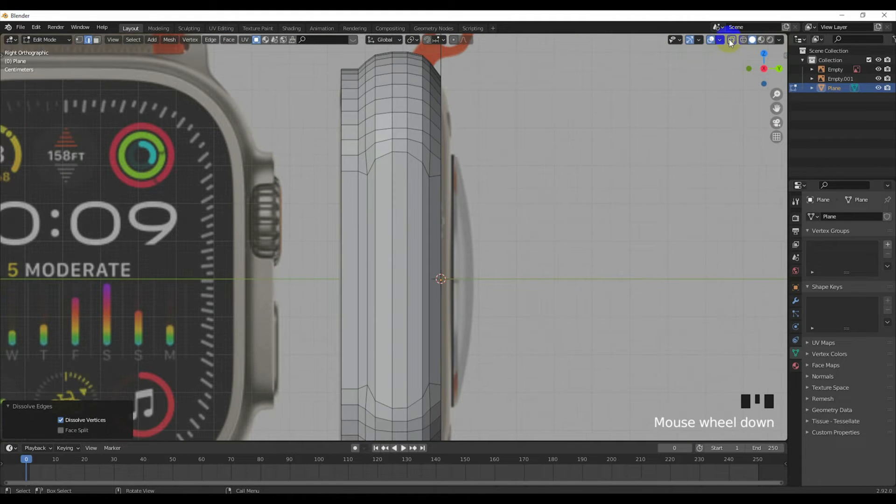
{"action": "left_click", "coordinate": [730, 41]}
{"action": "scroll", "coordinate": [474, 197], "scroll_direction": "down", "scroll_amount": 1}
{"action": "middle_click_drag", "start_coordinate": [474, 198], "coordinate": [464, 178], "text": "shift"}
{"action": "scroll", "coordinate": [446, 288], "scroll_direction": "up", "scroll_amount": 2}
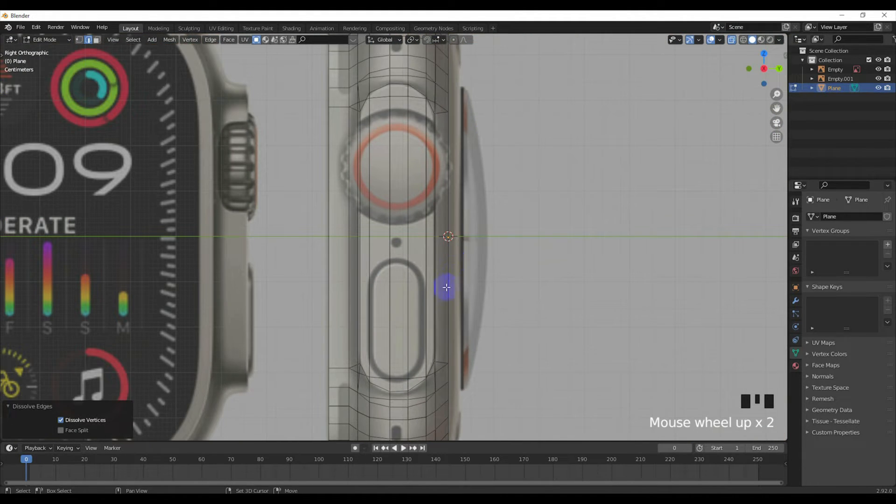
{"action": "middle_click_drag", "start_coordinate": [446, 287], "coordinate": [448, 177], "text": "shift"}
{"action": "left_click", "coordinate": [79, 39]}
{"action": "scroll", "coordinate": [375, 300], "scroll_direction": "up", "scroll_amount": 3}
{"action": "middle_click_drag", "start_coordinate": [375, 299], "coordinate": [338, 277], "text": "shift"}
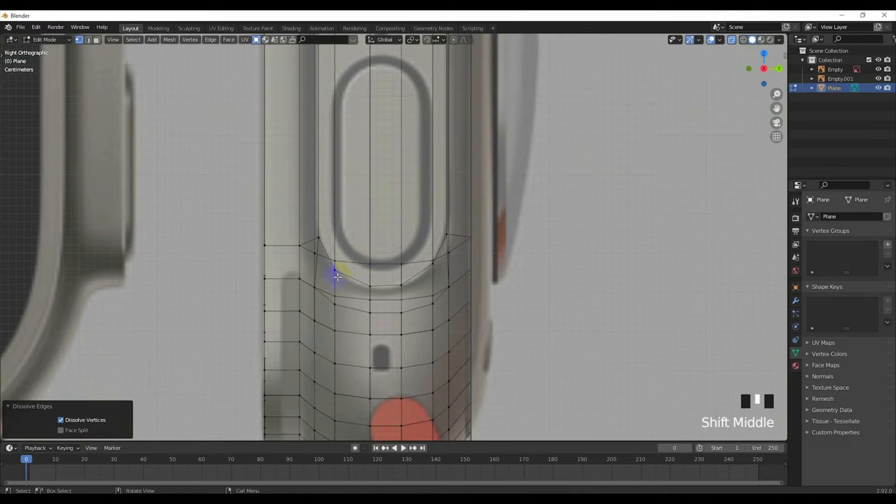
{"action": "scroll", "coordinate": [337, 277], "scroll_direction": "up", "scroll_amount": 2}
{"action": "left_click", "coordinate": [309, 287]}
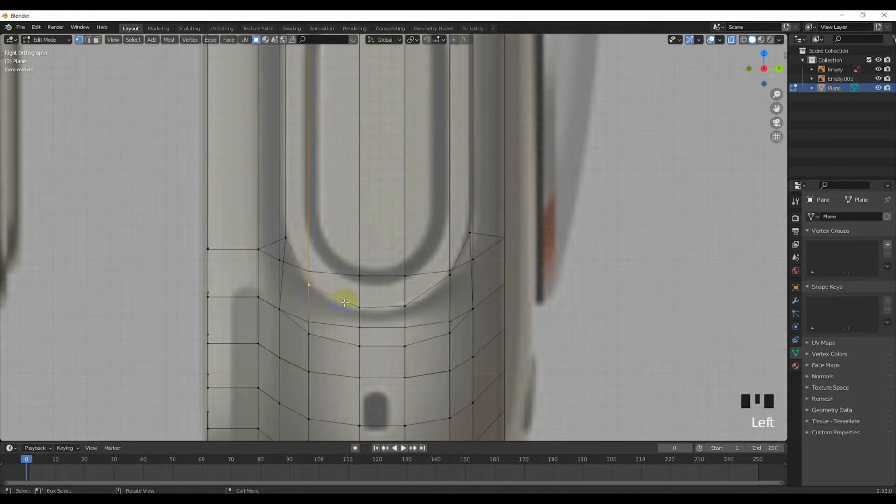
{"action": "key", "text": "g"}
{"action": "key", "text": "z"}
{"action": "left_click", "coordinate": [340, 328], "text": "shift"}
Lower the two central vertices of the arc below the side button along Z onto the crown guard's edge.
{"action": "left_click", "coordinate": [360, 308]}
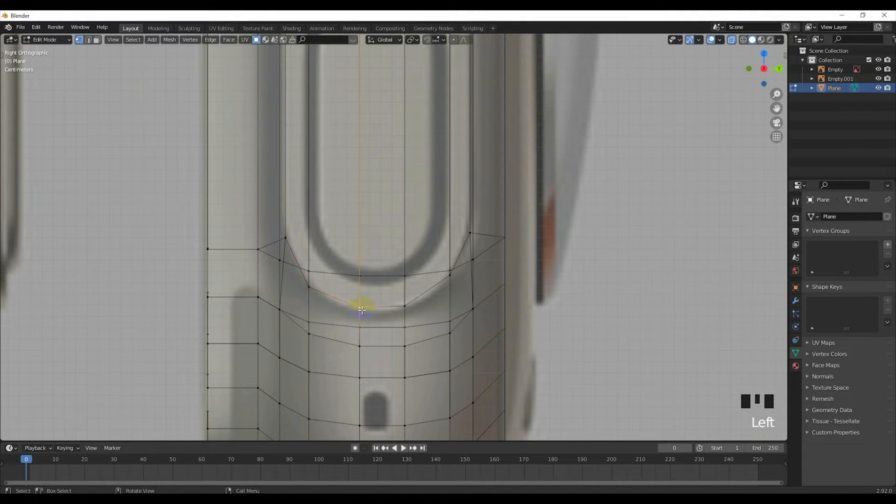
{"action": "key", "text": "g"}
{"action": "key", "text": "z"}
{"action": "left_click", "coordinate": [356, 357]}
{"action": "left_click", "coordinate": [405, 308]}
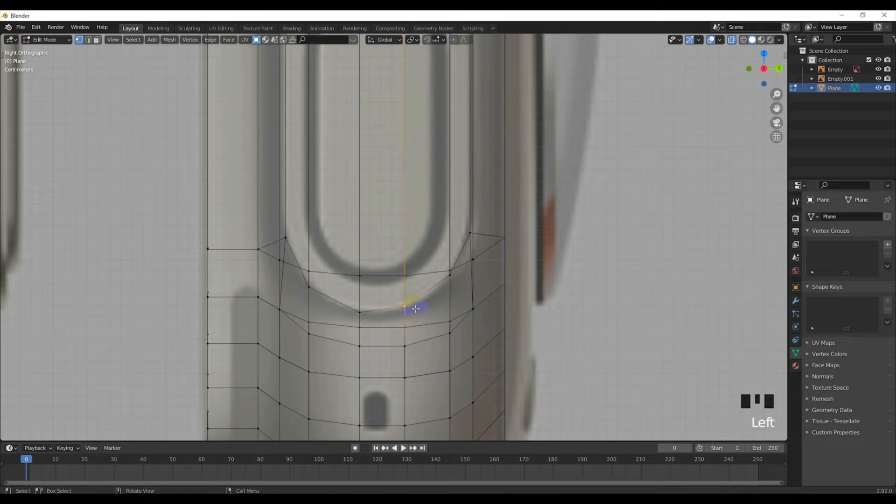
{"action": "key", "text": "g"}
{"action": "key", "text": "z"}
{"action": "left_click", "coordinate": [428, 355]}
Lower the arc's right flanking vertex along Z, and move the outer right vertex about 0.0015 m in Y and -0.0027 m in Z.
{"action": "left_click", "coordinate": [452, 283]}
{"action": "key", "text": "g"}
{"action": "key", "text": "z"}
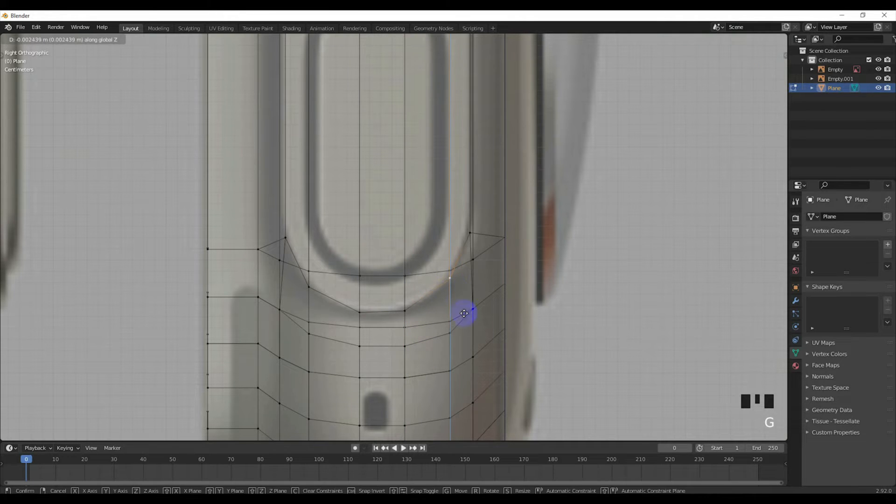
{"action": "left_click", "coordinate": [469, 326]}
{"action": "left_click", "coordinate": [469, 235]}
{"action": "key", "text": "g"}
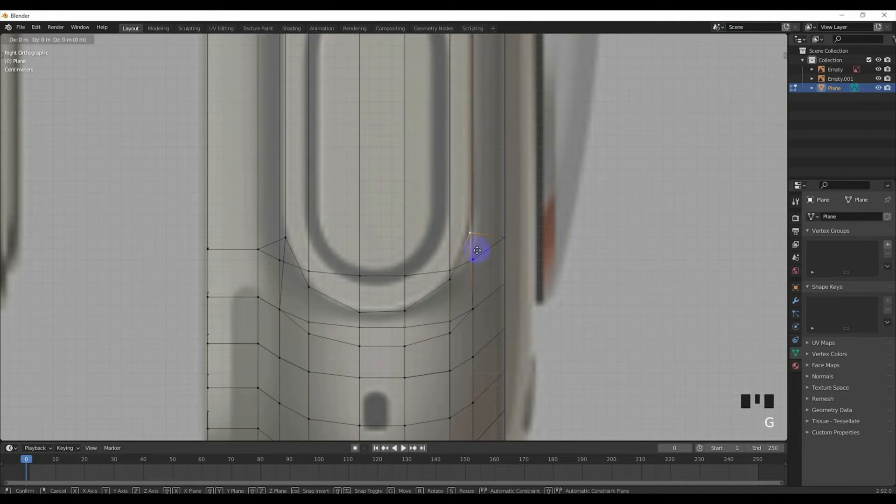
{"action": "left_click", "coordinate": [497, 280]}
{"action": "scroll", "coordinate": [456, 250], "scroll_direction": "down", "scroll_amount": 3}
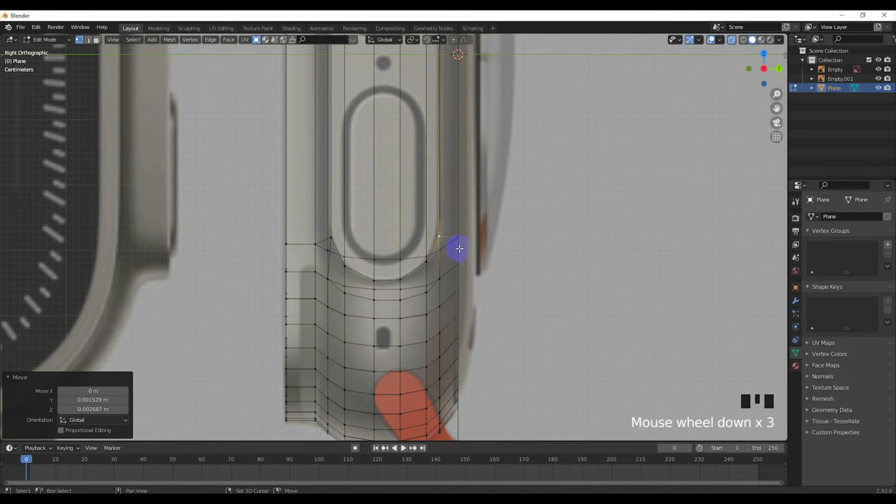
Turn X-ray off and examine the adjusted lower arc in Object Mode.
{"action": "middle_click_drag", "start_coordinate": [456, 250], "coordinate": [494, 336], "text": "shift"}
{"action": "key", "text": "Tab"}
{"action": "left_click", "coordinate": [731, 39]}
{"action": "scroll", "coordinate": [440, 223], "scroll_direction": "down", "scroll_amount": 4}
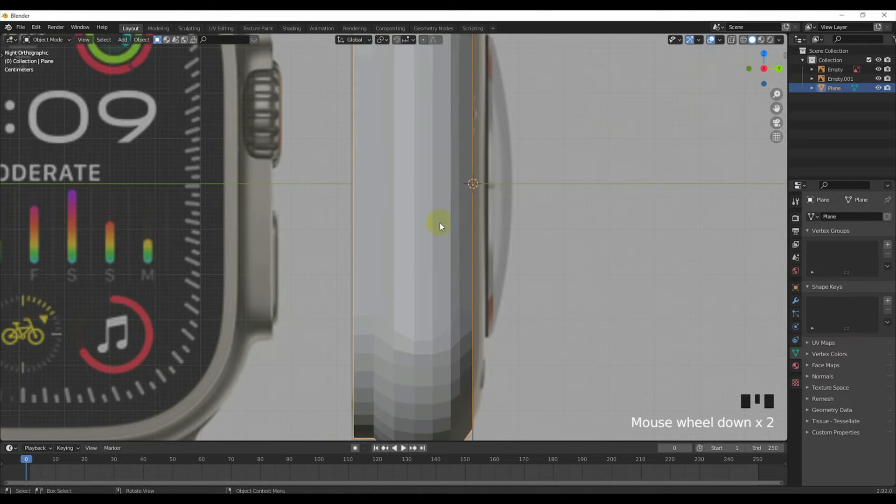
{"action": "middle_click_drag", "start_coordinate": [429, 236], "coordinate": [427, 289], "text": "shift"}
Enter Edit Mode on the case with face selection active, viewed orthographically from the right.
{"action": "key", "text": "Tab"}
{"action": "left_click", "coordinate": [97, 40]}
{"action": "middle_click_drag", "start_coordinate": [452, 201], "coordinate": [430, 195]}
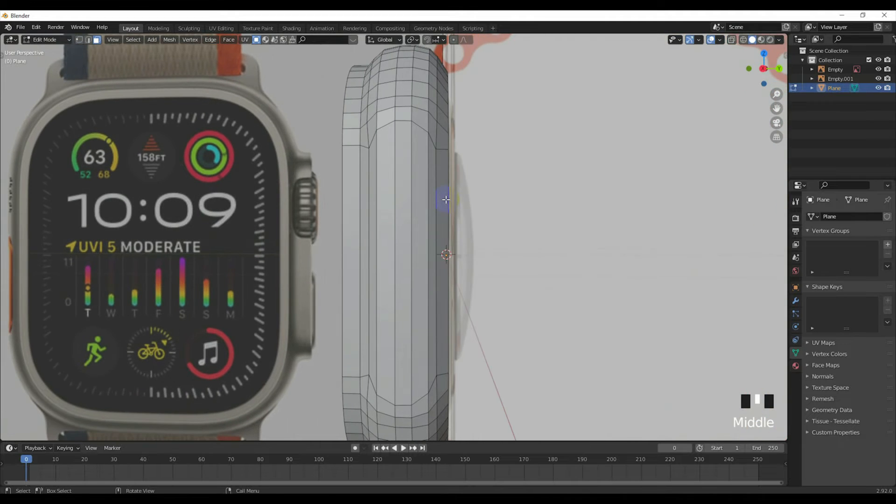
{"action": "key", "text": "KP_1"}
{"action": "key", "text": "KP_3"}
{"action": "left_click", "coordinate": [731, 39]}
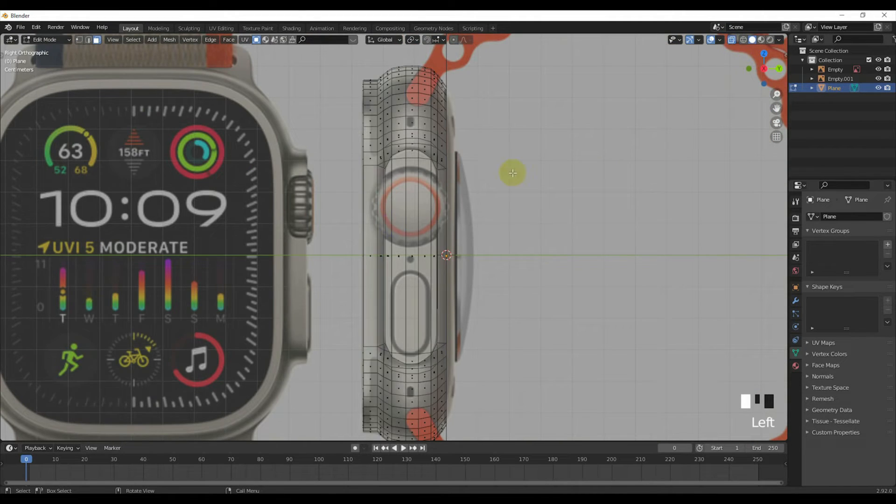
{"action": "scroll", "coordinate": [368, 160], "scroll_direction": "up", "scroll_amount": 4}
{"action": "left_click", "coordinate": [371, 154]}
{"action": "left_click", "coordinate": [372, 180]}
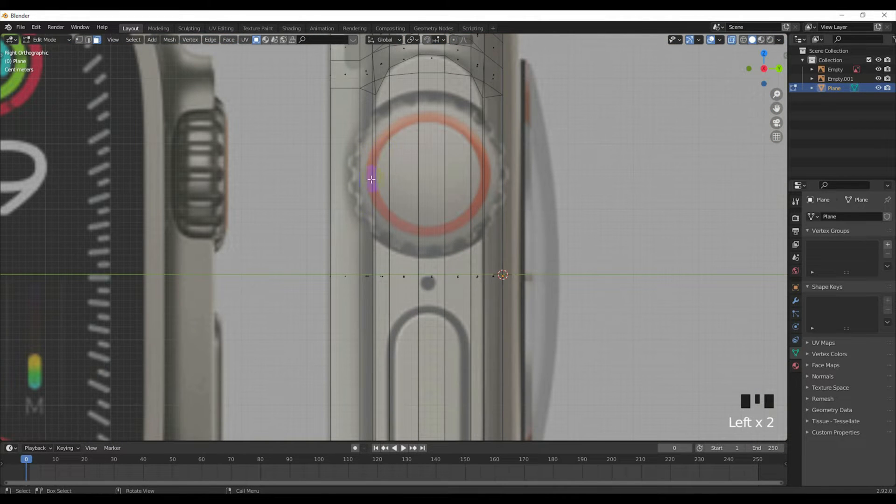
{"action": "left_click", "coordinate": [384, 282]}
{"action": "left_click", "coordinate": [422, 279], "text": "shift"}
{"action": "left_click", "coordinate": [448, 277], "text": "shift"}
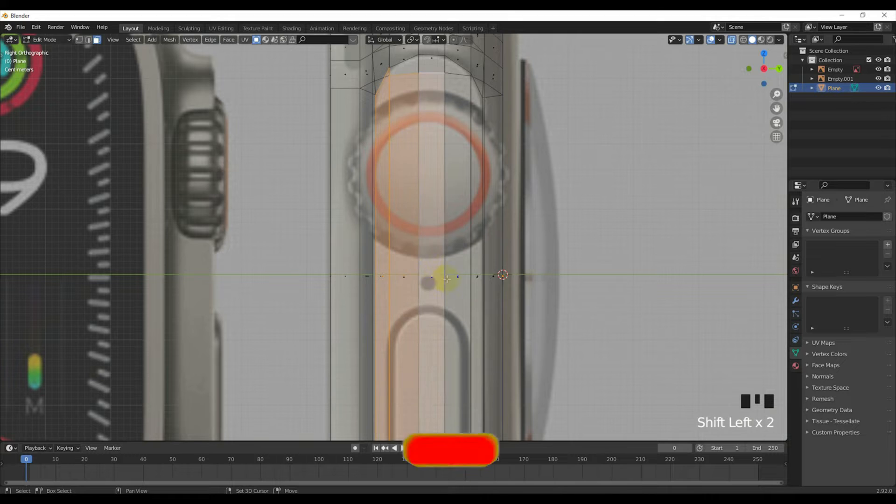
{"action": "left_click", "coordinate": [455, 278], "text": "shift"}
{"action": "left_click", "coordinate": [476, 280], "text": "shift"}
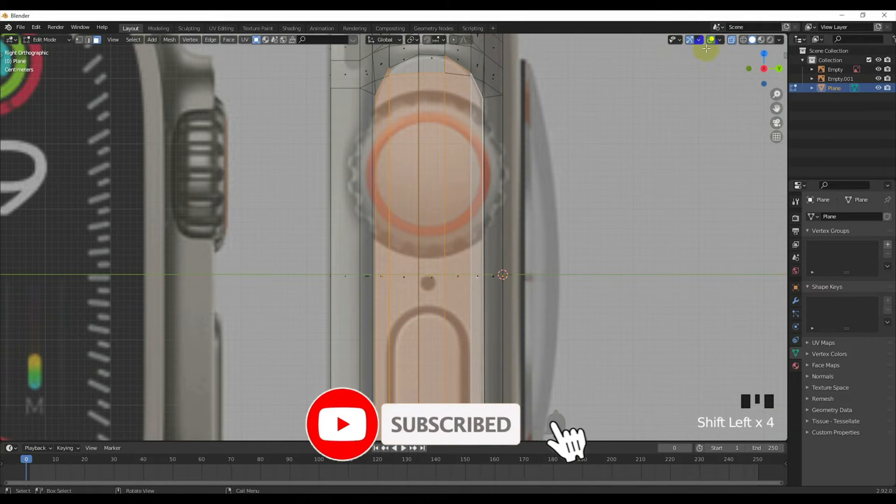
{"action": "left_click", "coordinate": [731, 40]}
{"action": "left_click", "coordinate": [612, 181]}
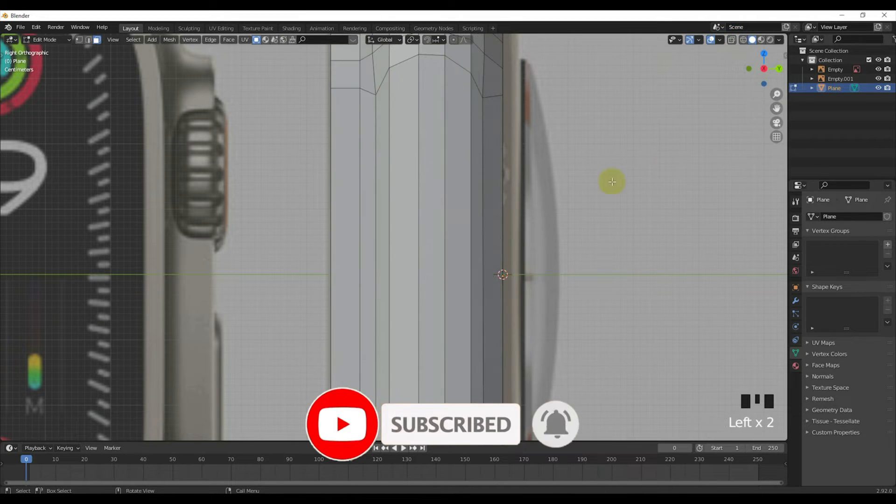
With X-ray off, select the four long side faces enclosed by the crown guard's arcs.
{"action": "left_click", "coordinate": [462, 160], "text": "shift"}
{"action": "left_click", "coordinate": [433, 155], "text": "shift"}
{"action": "left_click", "coordinate": [396, 156], "text": "shift"}
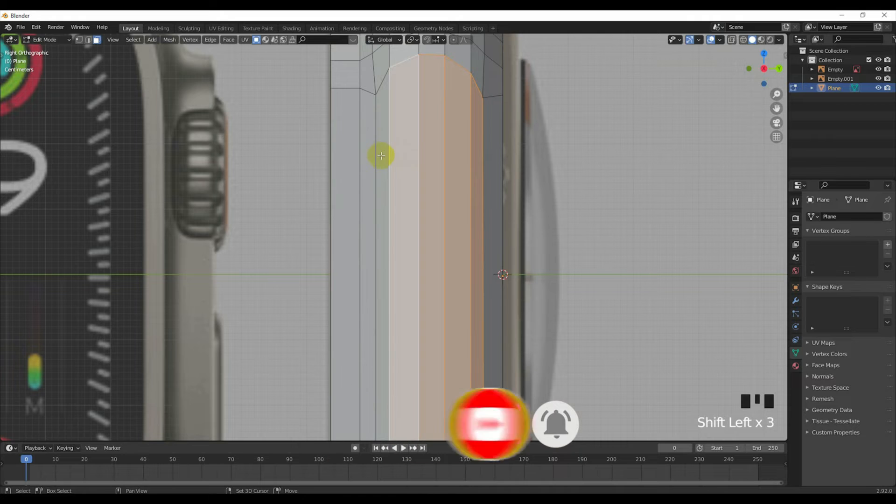
{"action": "scroll", "coordinate": [381, 155], "scroll_direction": "down", "scroll_amount": 6}
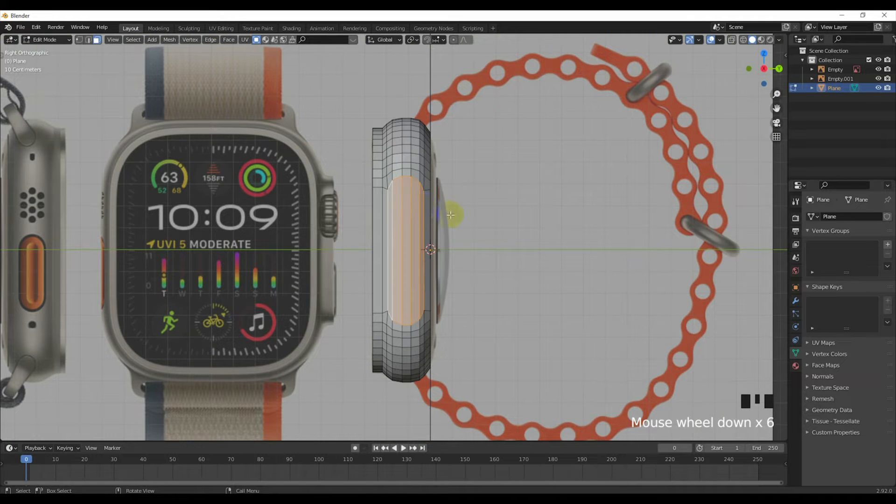
In front view, extrude the selected side faces along X out to the crown guard's outer edge in the reference.
{"action": "key", "text": "KP_1"}
{"action": "scroll", "coordinate": [498, 230], "scroll_direction": "up", "scroll_amount": 1}
{"action": "scroll", "coordinate": [512, 229], "scroll_direction": "up", "scroll_amount": 1}
{"action": "middle_click_drag", "start_coordinate": [481, 219], "coordinate": [404, 217], "text": "shift"}
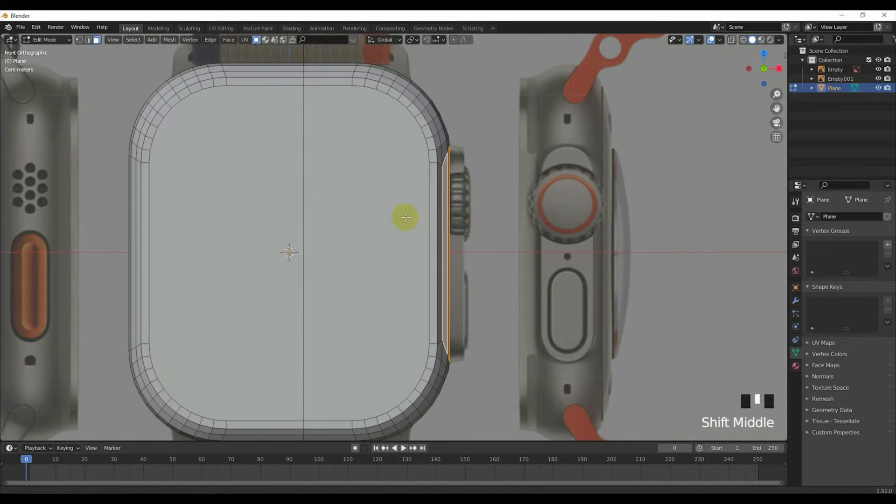
{"action": "key", "text": "e"}
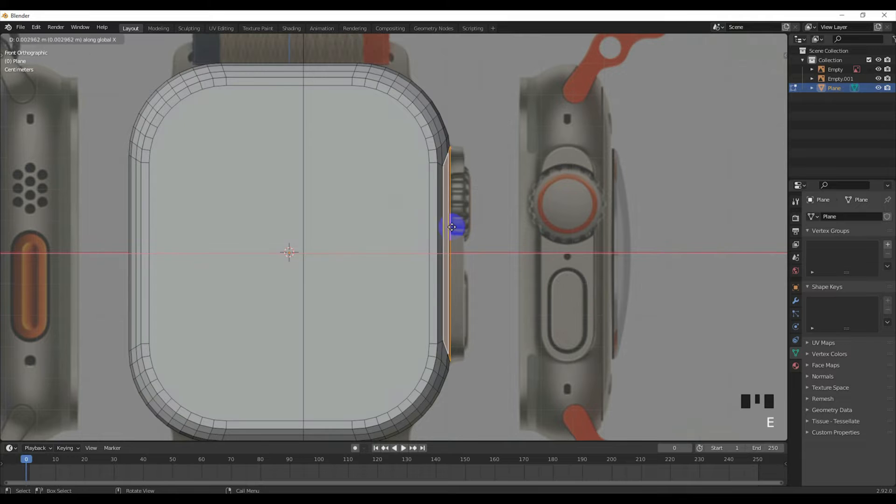
{"action": "left_click", "coordinate": [472, 230]}
Flatten the extruded guard faces by scaling them to 0 along X, and move them about 0.0034 m in X.
{"action": "key", "text": "s"}
{"action": "key", "text": "x"}
{"action": "key", "text": "0"}
{"action": "left_click", "coordinate": [473, 230]}
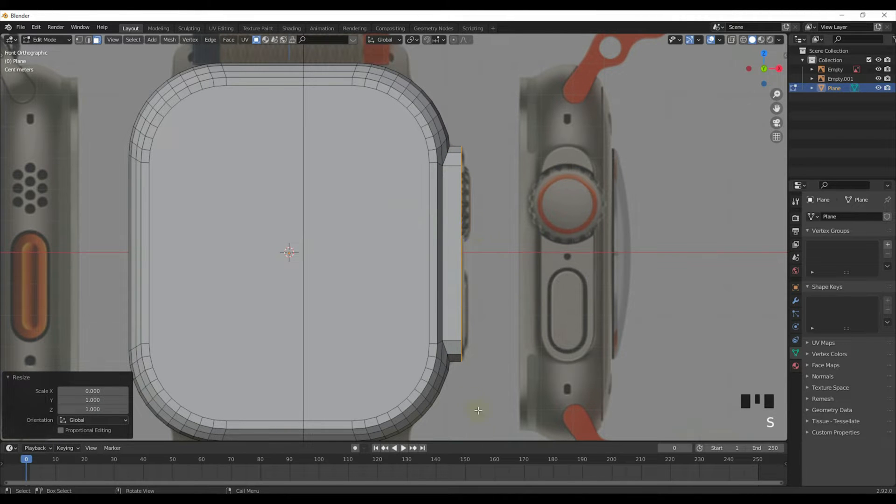
{"action": "right_click", "coordinate": [480, 295]}
{"action": "right_click", "coordinate": [469, 264]}
{"action": "mouse_move", "coordinate": [459, 261]}
{"action": "middle_mouse_down"}
{"action": "mouse_move", "coordinate": [424, 259]}
{"action": "mouse_move", "coordinate": [460, 273]}
{"action": "middle_mouse_up"}
{"action": "key", "text": "KP_1"}
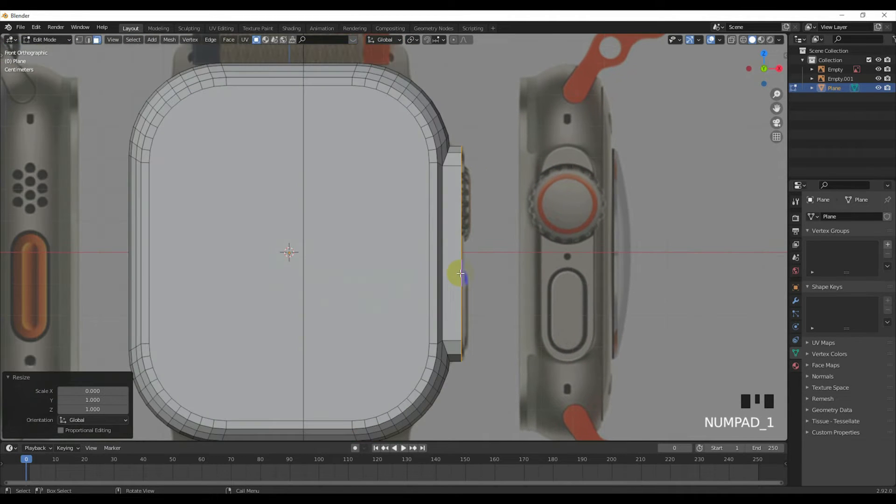
{"action": "key", "text": "g"}
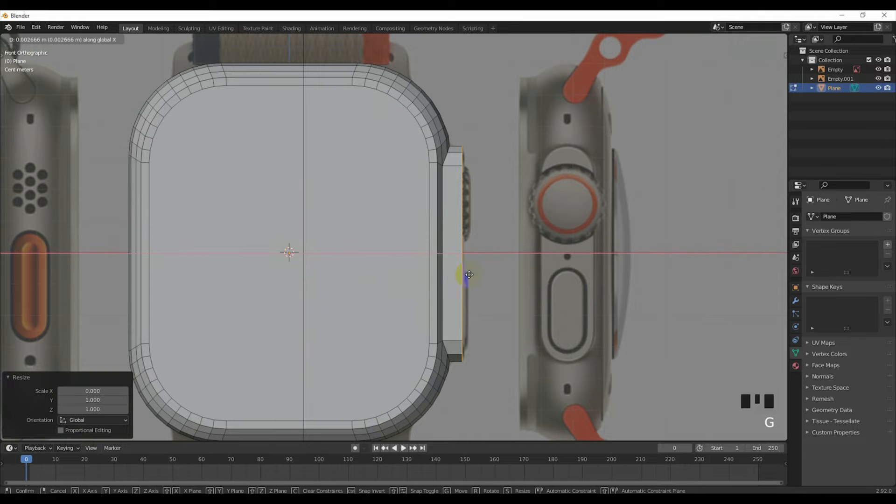
{"action": "left_click", "coordinate": [471, 275]}
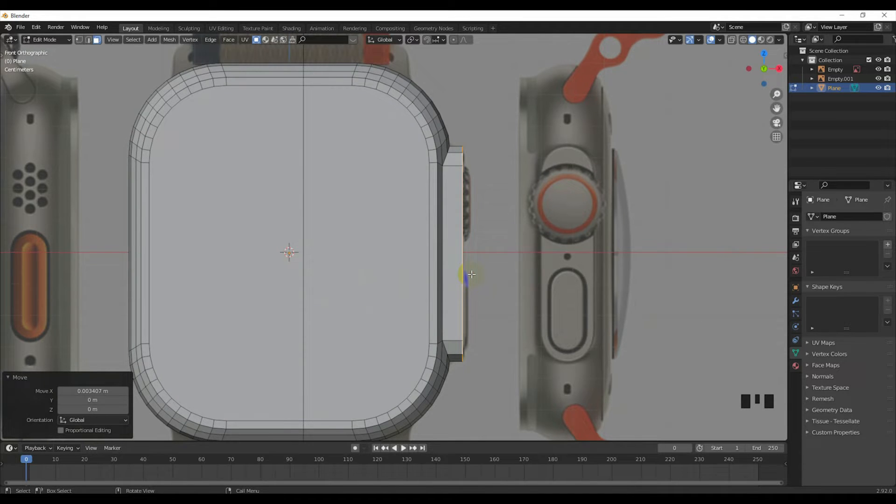
Dissolve the crown guard's four flattened outer faces into a single face.
{"action": "key", "text": "KP_3"}
{"action": "scroll", "coordinate": [417, 248], "scroll_direction": "up", "scroll_amount": 2}
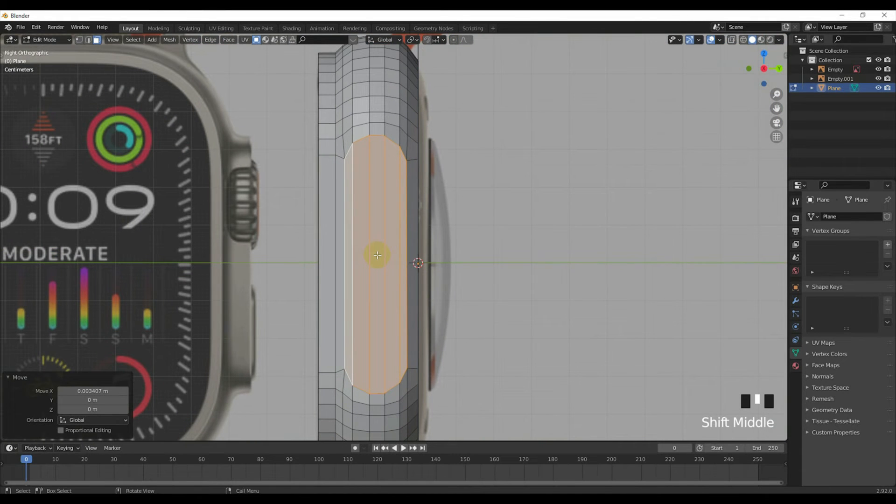
{"action": "left_click", "coordinate": [378, 254]}
{"action": "middle_click_drag", "start_coordinate": [377, 255], "coordinate": [447, 281]}
{"action": "key", "text": "Tab"}
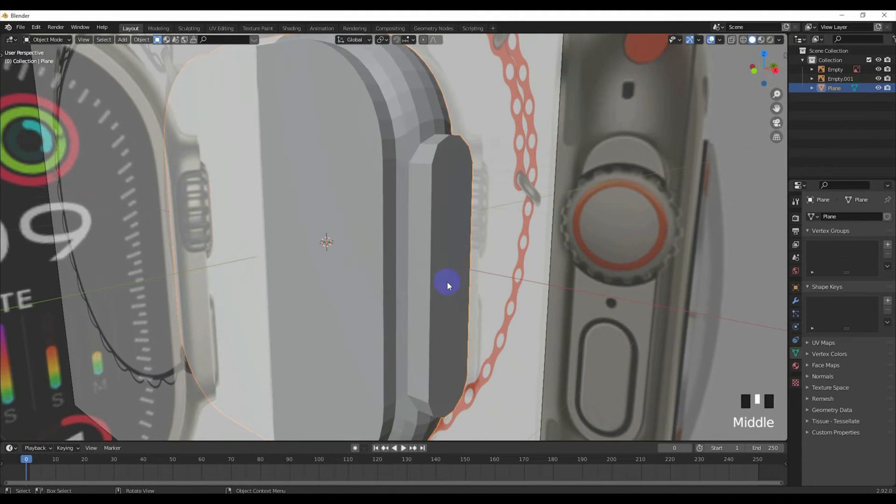
{"action": "left_click", "coordinate": [443, 278]}
{"action": "key", "text": "Tab"}
{"action": "left_click", "coordinate": [449, 255]}
{"action": "key", "text": "Tab"}
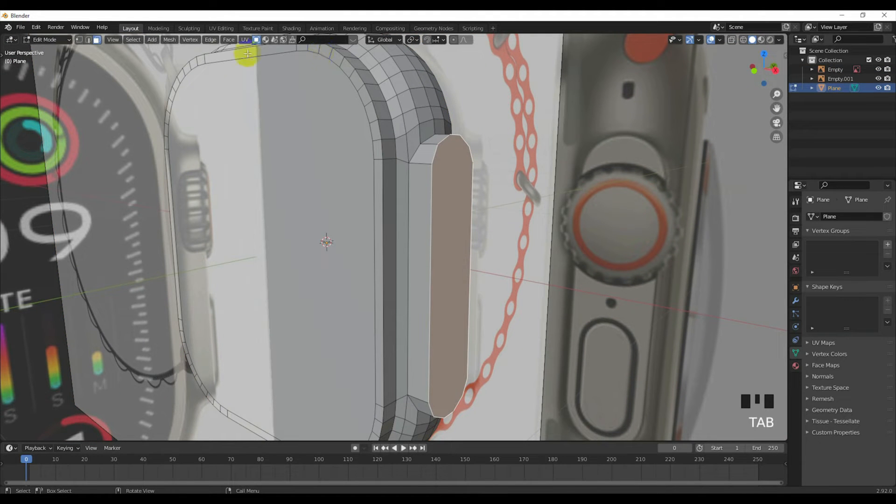
Return to Object Mode and compare the raised guard with the reference in right view with X-ray on.
{"action": "left_click", "coordinate": [88, 40]}
{"action": "left_click", "coordinate": [731, 40]}
{"action": "left_click", "coordinate": [731, 40]}
{"action": "middle_click_drag", "start_coordinate": [469, 198], "coordinate": [489, 248]}
{"action": "key", "text": "Tab"}
{"action": "key", "text": "KP_3"}
{"action": "scroll", "coordinate": [456, 264], "scroll_direction": "up", "scroll_amount": 1}
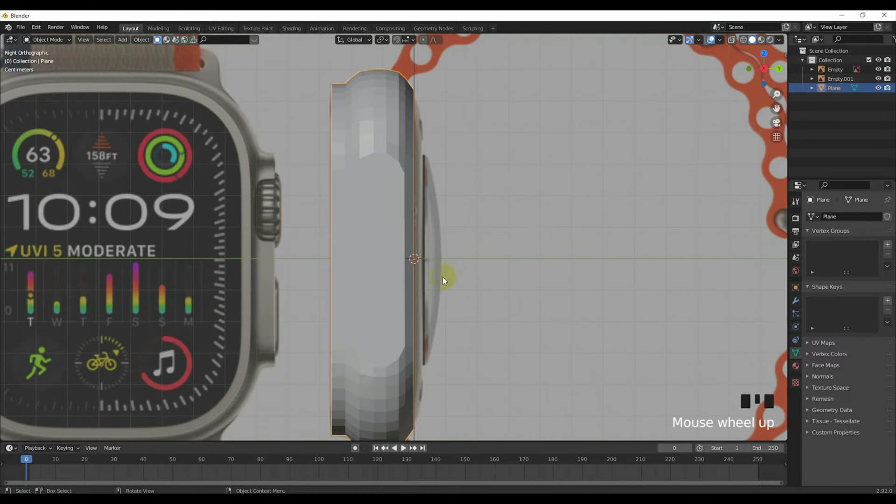
{"action": "left_click", "coordinate": [731, 40]}
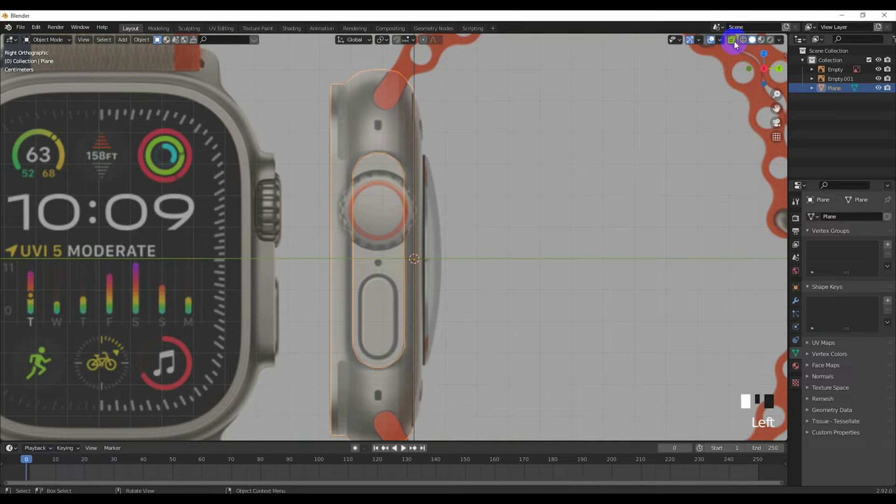
{"action": "scroll", "coordinate": [401, 230], "scroll_direction": "up", "scroll_amount": 2}
{"action": "middle_click_drag", "start_coordinate": [401, 230], "coordinate": [412, 255], "text": "shift"}
{"action": "scroll", "coordinate": [411, 253], "scroll_direction": "down", "scroll_amount": 3}
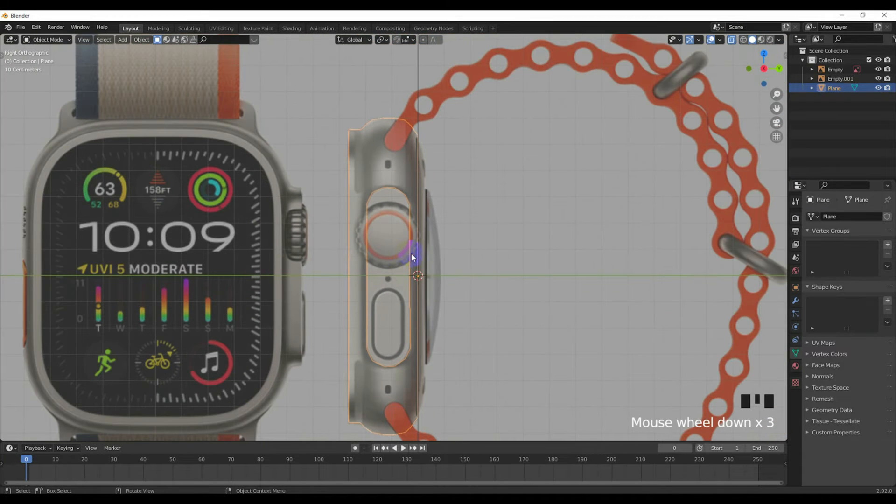
Add a cylinder mesh and rotate it 90° about Z and 90° about Y so its round end faces sideways.
{"action": "key", "text": "shift+a"}
{"action": "mouse_move", "coordinate": [407, 255]}
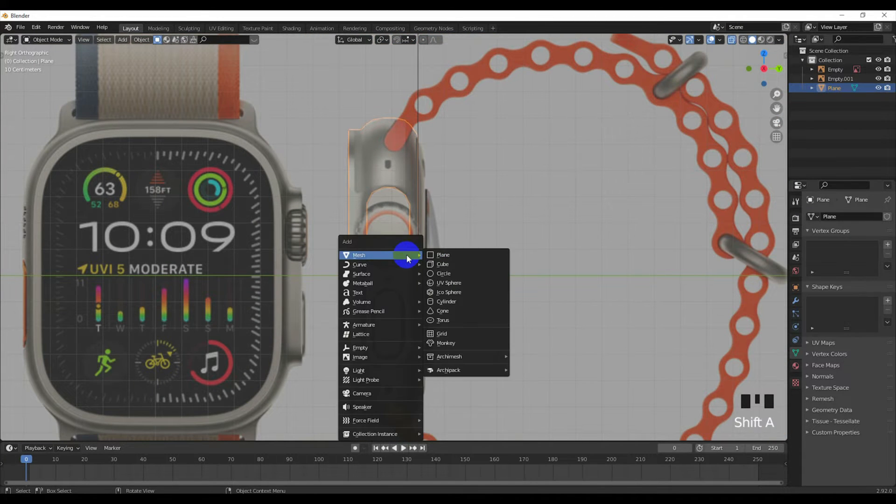
{"action": "left_click", "coordinate": [446, 301]}
{"action": "scroll", "coordinate": [446, 294], "scroll_direction": "down", "scroll_amount": 4}
{"action": "type", "text": "rz90"}
{"action": "key", "text": "Return"}
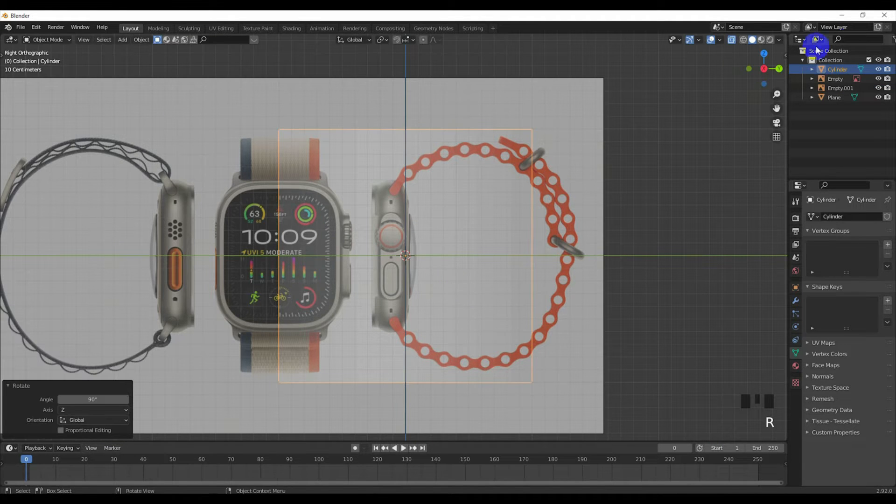
{"action": "left_click", "coordinate": [732, 39]}
{"action": "key", "text": "r"}
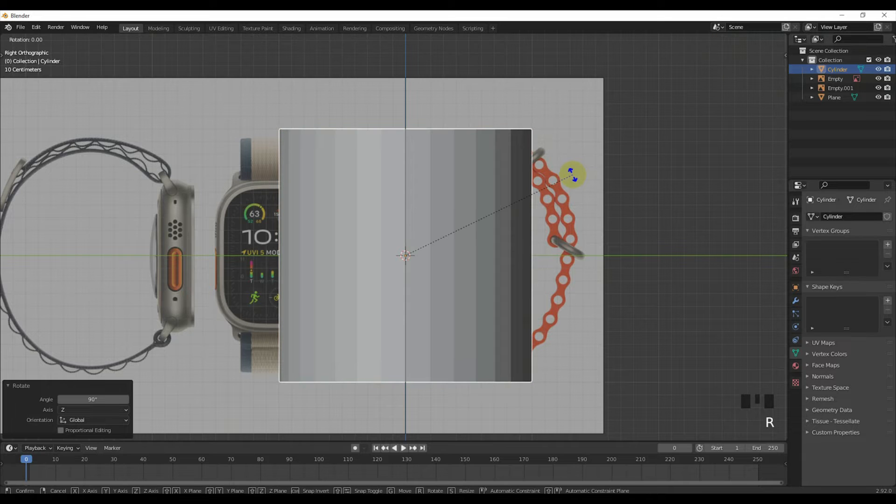
{"action": "type", "text": "y90"}
{"action": "key", "text": "Return"}
Scale the cylinder by 0.218 and by 0.631, and move it about -0.115 m in Y and 0.153 m in Z over the crown.
{"action": "key", "text": "s"}
{"action": "left_click", "coordinate": [466, 205]}
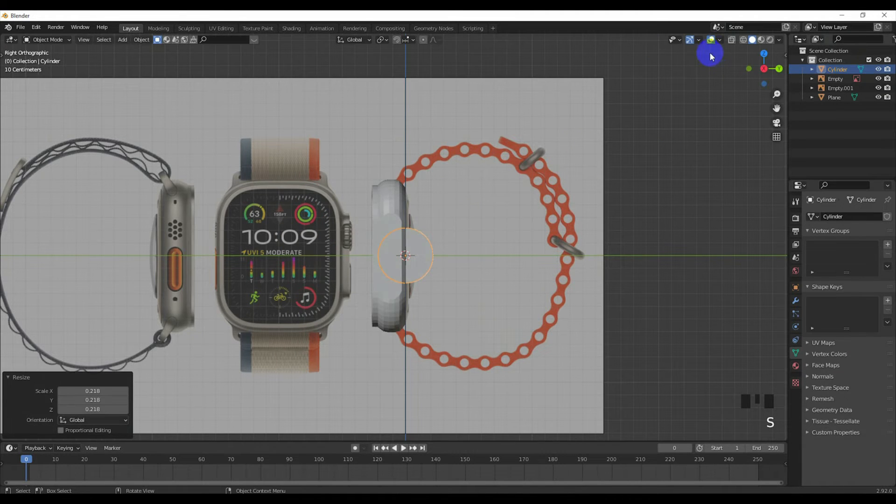
{"action": "scroll", "coordinate": [513, 196], "scroll_direction": "up", "scroll_amount": 8}
{"action": "key", "text": "s"}
{"action": "left_click", "coordinate": [589, 258]}
{"action": "key", "text": "g"}
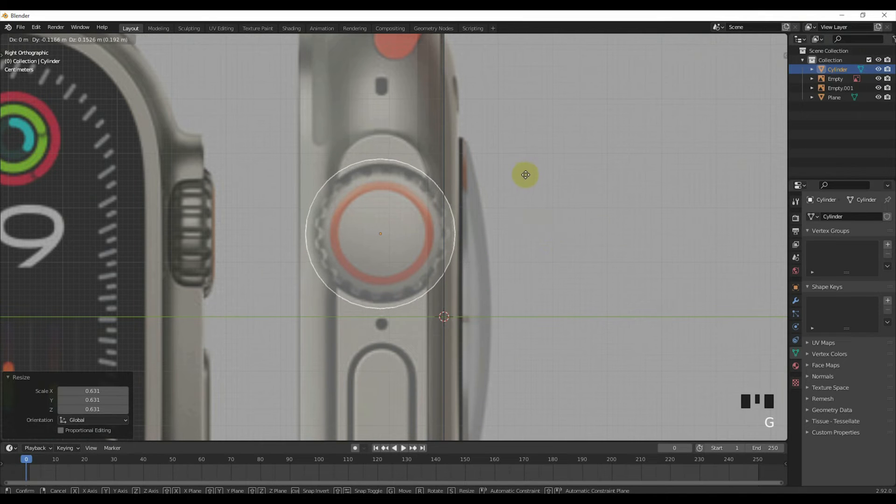
{"action": "left_click", "coordinate": [528, 176]}
Scale the cylinder by about 0.9 to fit the digital crown's outer edge.
{"action": "scroll", "coordinate": [528, 177], "scroll_direction": "up", "scroll_amount": 3}
{"action": "key", "text": "s"}
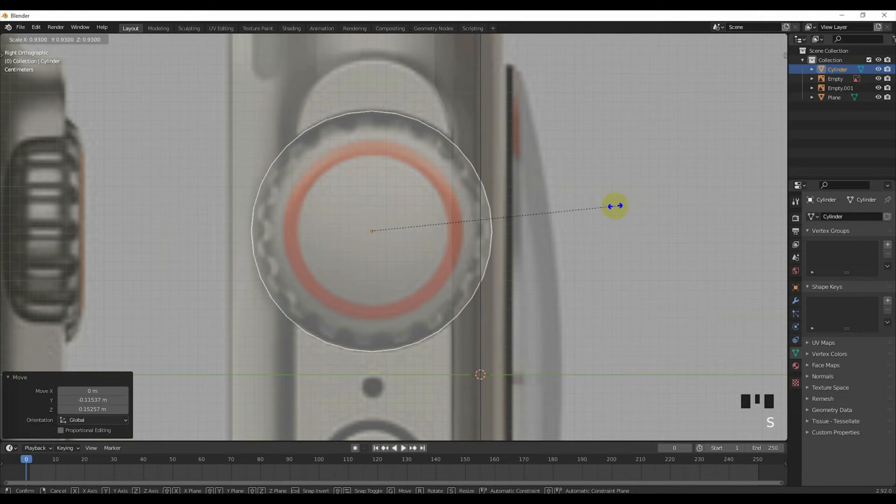
{"action": "left_click", "coordinate": [608, 208]}
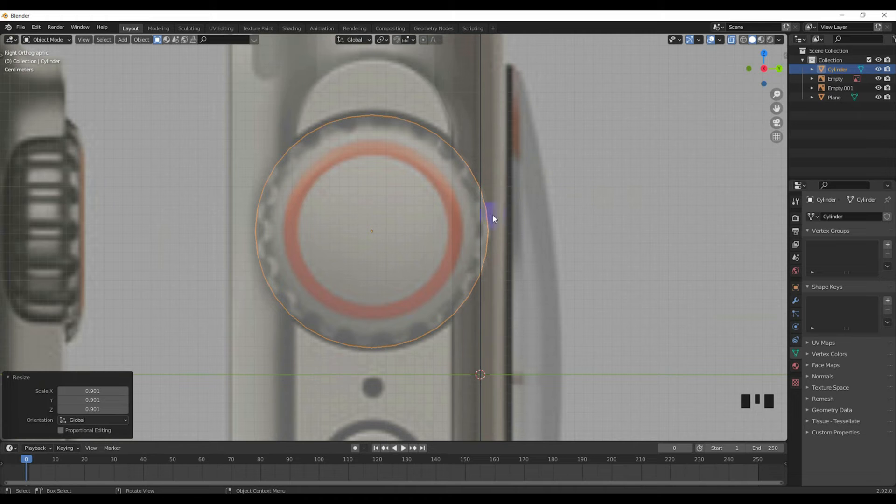
{"action": "key", "text": "g"}
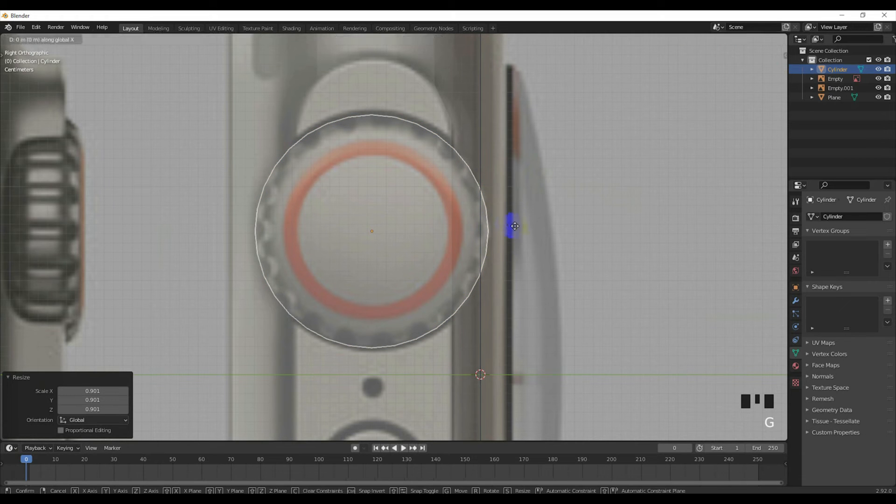
{"action": "left_click", "coordinate": [508, 224]}
{"action": "left_click", "coordinate": [489, 223]}
{"action": "left_click", "coordinate": [492, 226]}
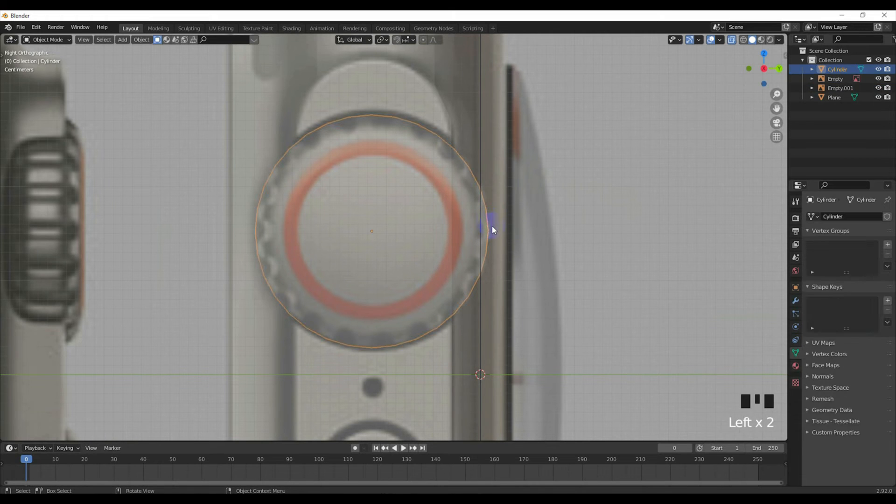
{"action": "key", "text": "g"}
{"action": "key", "text": "x"}
{"action": "right_click", "coordinate": [497, 227]}
Nudge the cylinder about 0.0004 m in Y and scale it by 1.023 to match the crown's outline.
{"action": "key", "text": "g"}
{"action": "key", "text": "y"}
{"action": "left_click", "coordinate": [502, 228]}
{"action": "key", "text": "s"}
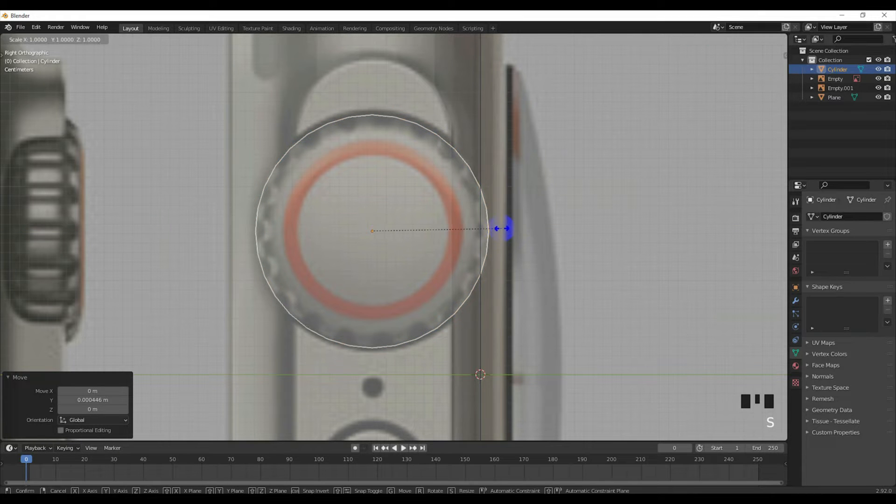
{"action": "left_click", "coordinate": [531, 234]}
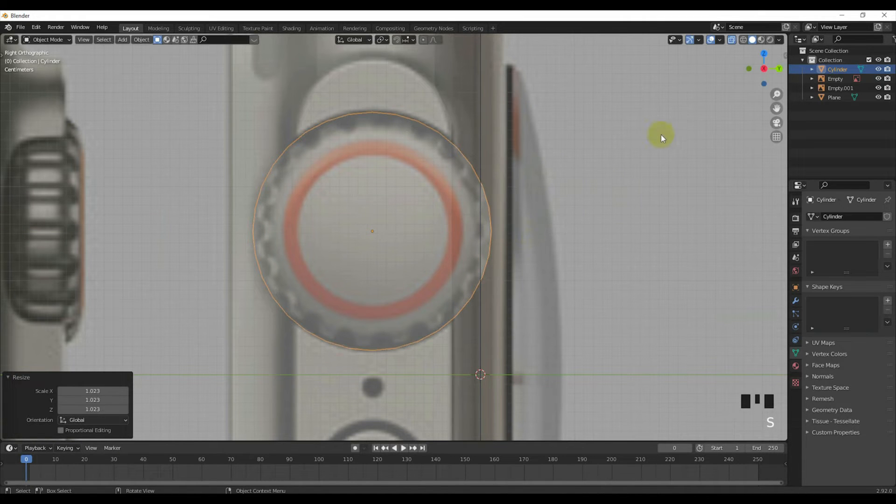
With X-ray off, move the cylinder about 0.569 m along X out to the crown guard's side.
{"action": "left_click", "coordinate": [726, 41]}
{"action": "middle_click_drag", "start_coordinate": [485, 163], "coordinate": [502, 184]}
{"action": "scroll", "coordinate": [503, 184], "scroll_direction": "down", "scroll_amount": 13}
{"action": "middle_click_drag", "start_coordinate": [436, 186], "coordinate": [486, 204]}
{"action": "key", "text": "g"}
{"action": "key", "text": "y"}
{"action": "right_click", "coordinate": [499, 221]}
{"action": "key", "text": "g"}
{"action": "key", "text": "x"}
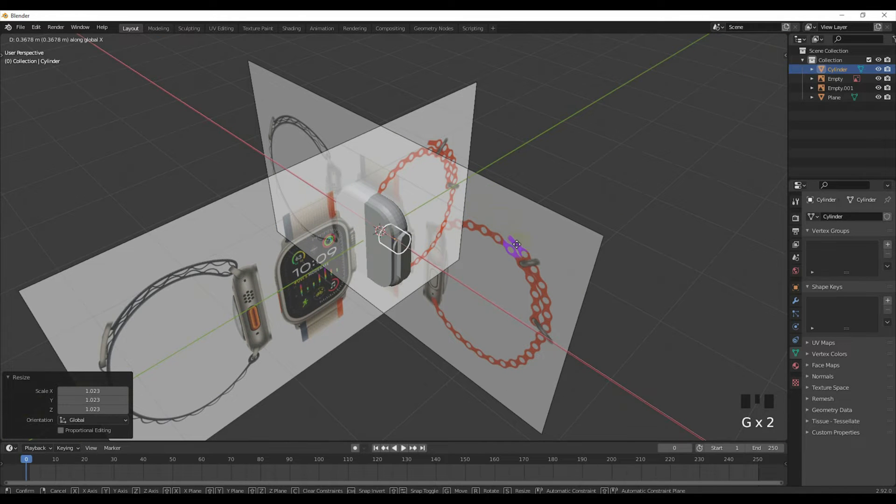
{"action": "left_click", "coordinate": [531, 242]}
In front view with X-ray on, scale the cylinder by 0.495 along X and move it toward the case over the crown.
{"action": "key", "text": "KP_1"}
{"action": "left_click", "coordinate": [731, 40]}
{"action": "scroll", "coordinate": [485, 250], "scroll_direction": "up", "scroll_amount": 8}
{"action": "scroll", "coordinate": [486, 250], "scroll_direction": "up", "scroll_amount": 4}
{"action": "middle_click_drag", "start_coordinate": [447, 240], "coordinate": [320, 250], "text": "shift"}
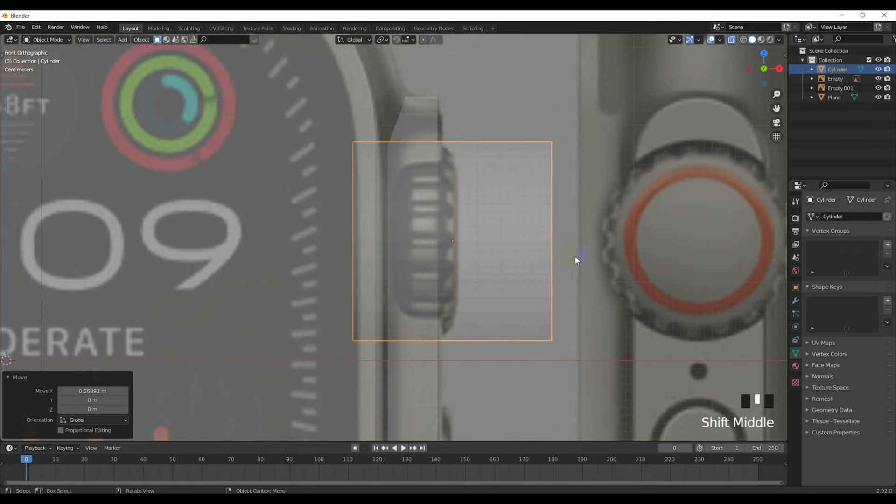
{"action": "key", "text": "s"}
{"action": "key", "text": "x"}
{"action": "left_click", "coordinate": [526, 254]}
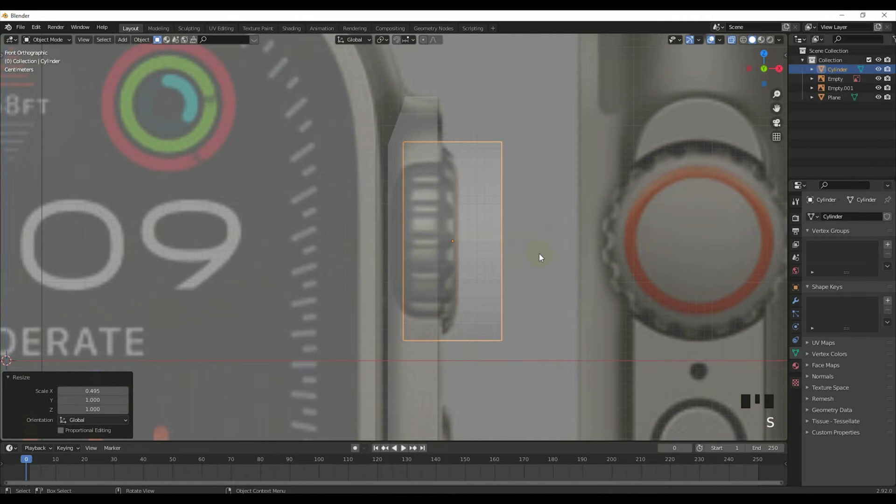
{"action": "key", "text": "g"}
{"action": "left_click", "coordinate": [519, 255]}
Scale the cylinder by 0.803 along X and move it along X over the crown in the reference image.
{"action": "key", "text": "s"}
{"action": "key", "text": "x"}
{"action": "left_click", "coordinate": [521, 259]}
{"action": "key", "text": "g"}
{"action": "key", "text": "x"}
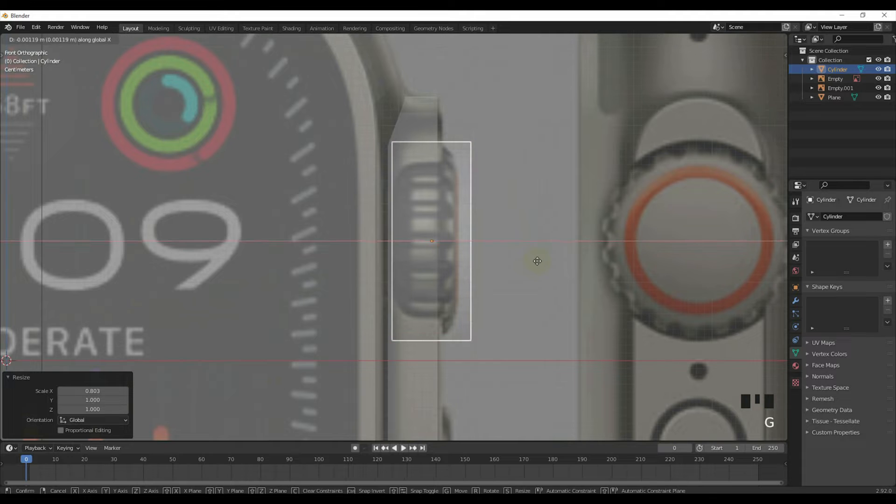
{"action": "left_click", "coordinate": [560, 270]}
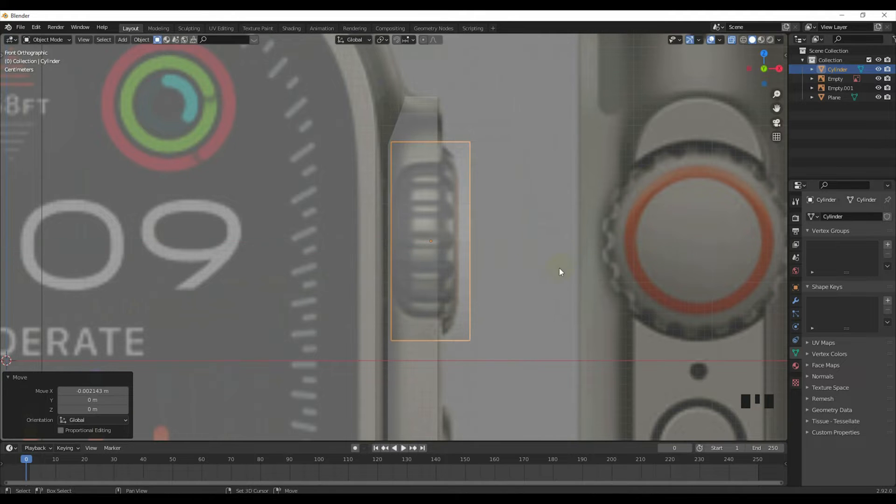
In Edit Mode, select the cylinder's outer rim edge loop and move it about -0.0177 m along X to the crown's outer face.
{"action": "middle_click_drag", "start_coordinate": [559, 268], "coordinate": [530, 284], "text": "shift"}
{"action": "scroll", "coordinate": [523, 282], "scroll_direction": "down", "scroll_amount": 2}
{"action": "key", "text": "Tab"}
{"action": "left_click", "coordinate": [483, 193]}
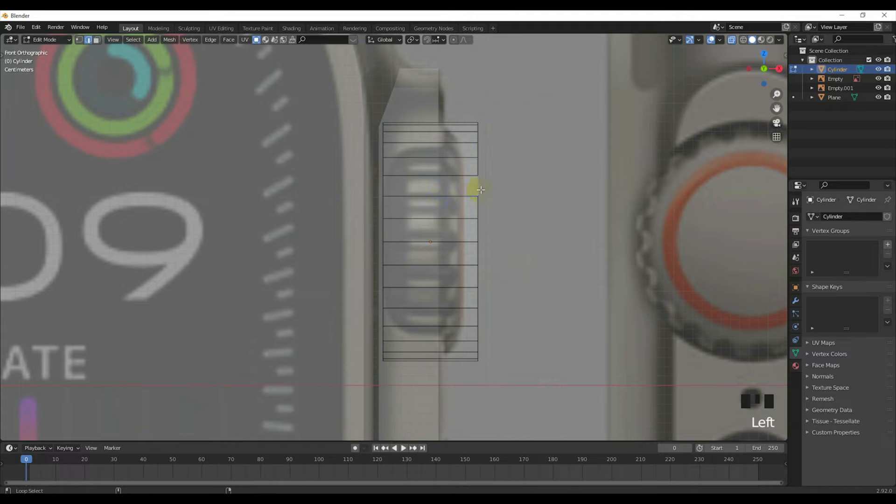
{"action": "left_click", "coordinate": [479, 189], "text": "alt+shift"}
{"action": "key", "text": "g"}
{"action": "key", "text": "x"}
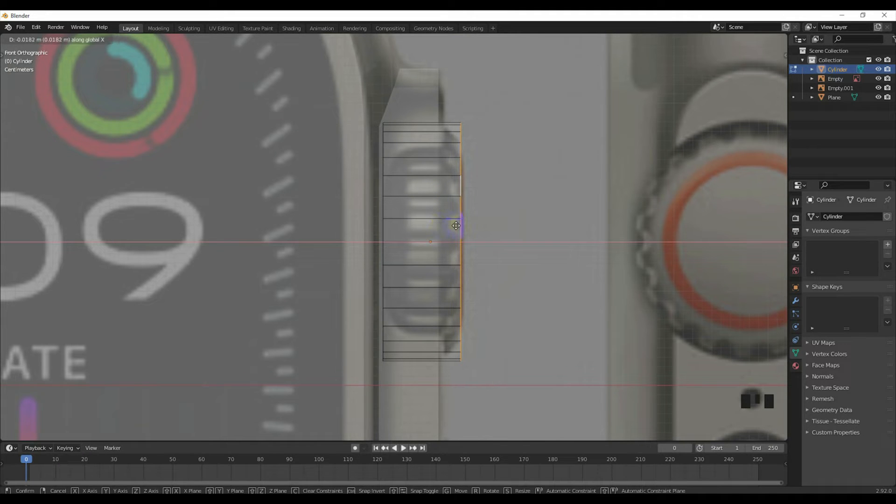
{"action": "left_click", "coordinate": [457, 225]}
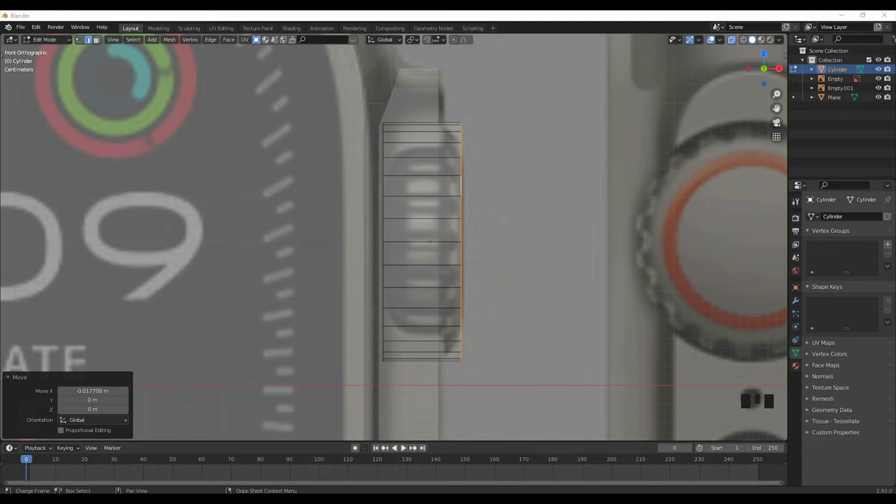
Nudge the outer rim loop about 0.001 m along X and add the inner rim loop to the selection.
{"action": "right_click", "coordinate": [511, 310]}
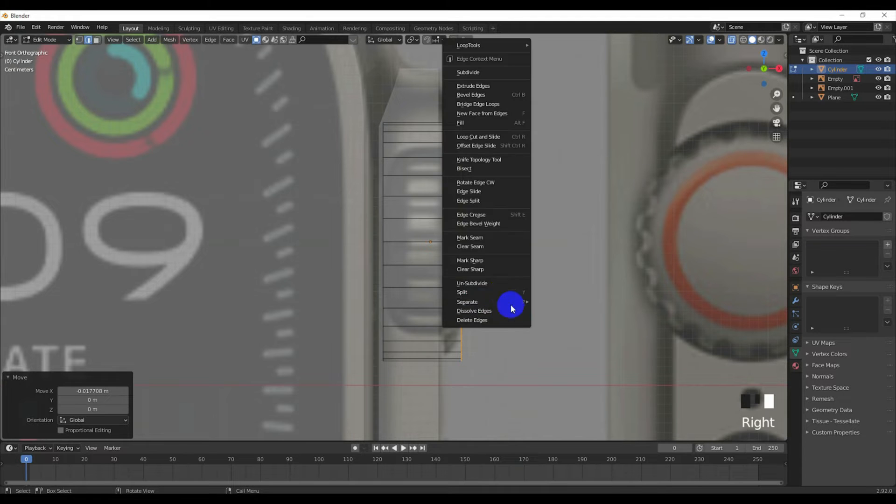
{"action": "key", "text": "g"}
{"action": "key", "text": "x"}
{"action": "left_click", "coordinate": [503, 265]}
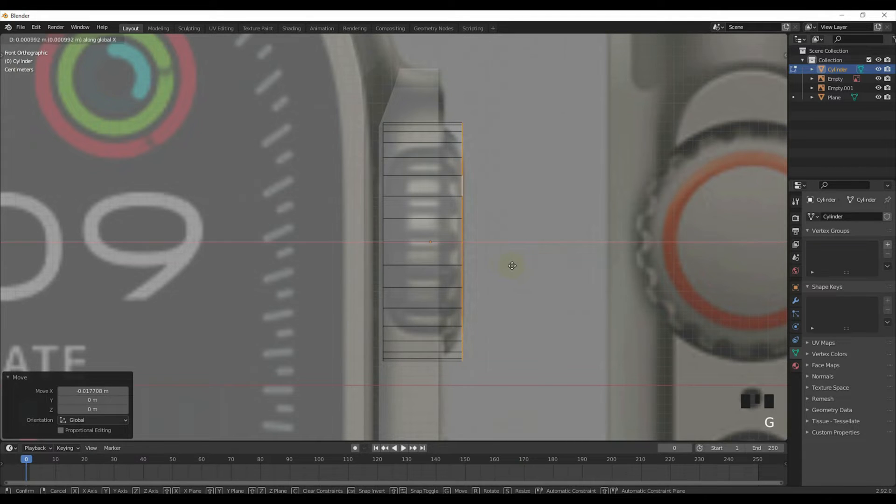
{"action": "scroll", "coordinate": [504, 263], "scroll_direction": "down", "scroll_amount": 2}
{"action": "scroll", "coordinate": [502, 264], "scroll_direction": "up", "scroll_amount": 2}
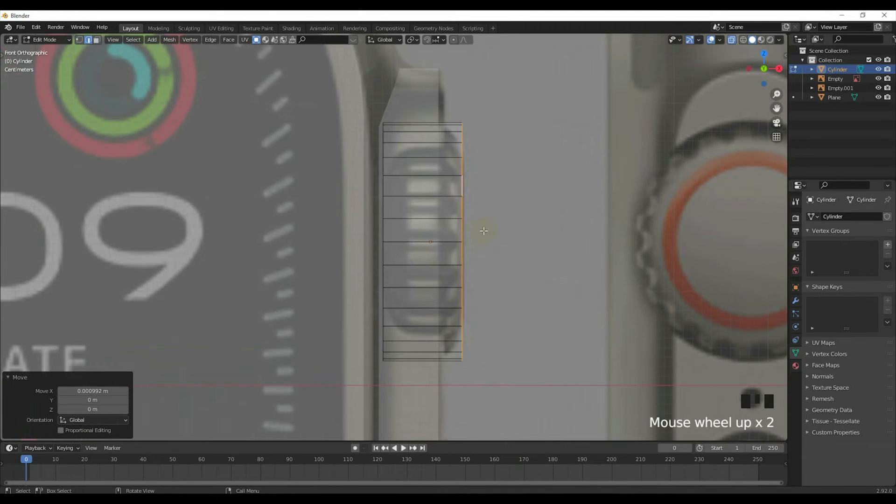
{"action": "left_click", "coordinate": [383, 183], "text": "alt+shift"}
Try beveling both rim loops with a width of 0.348 m and 4 segments.
{"action": "key", "text": "ctrl+b"}
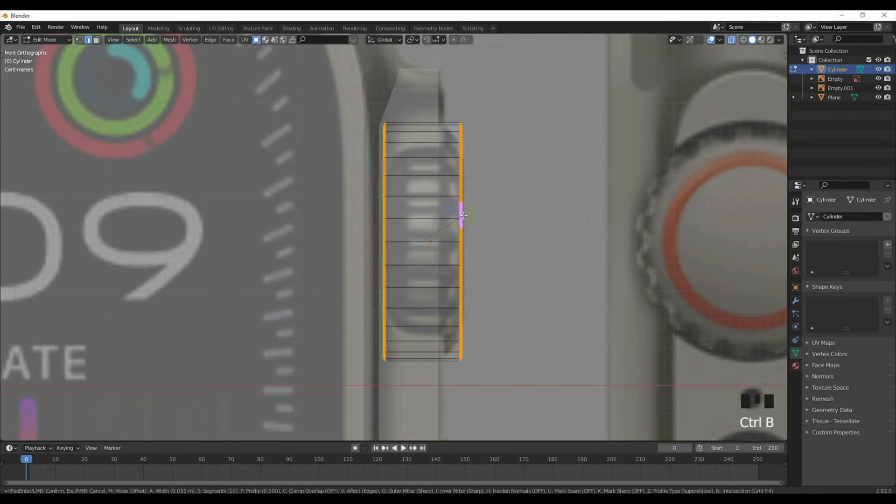
{"action": "scroll", "coordinate": [490, 225], "scroll_direction": "down", "scroll_amount": 2}
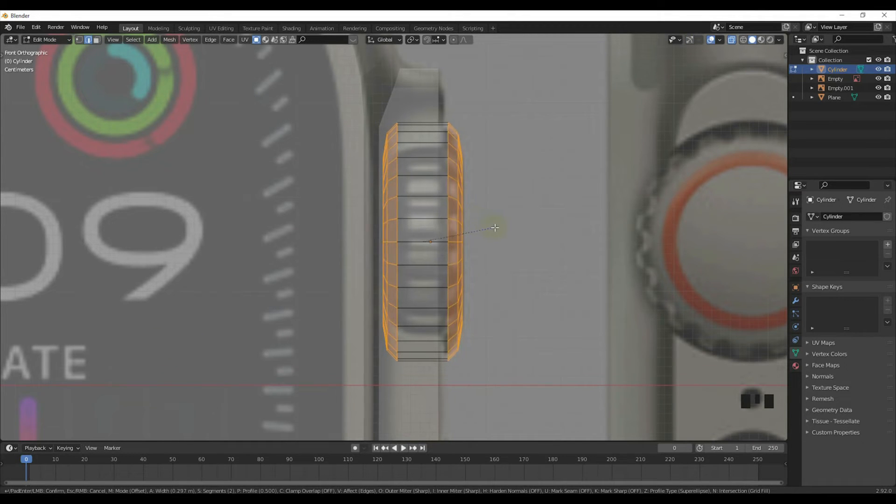
{"action": "scroll", "coordinate": [500, 230], "scroll_direction": "up", "scroll_amount": 1}
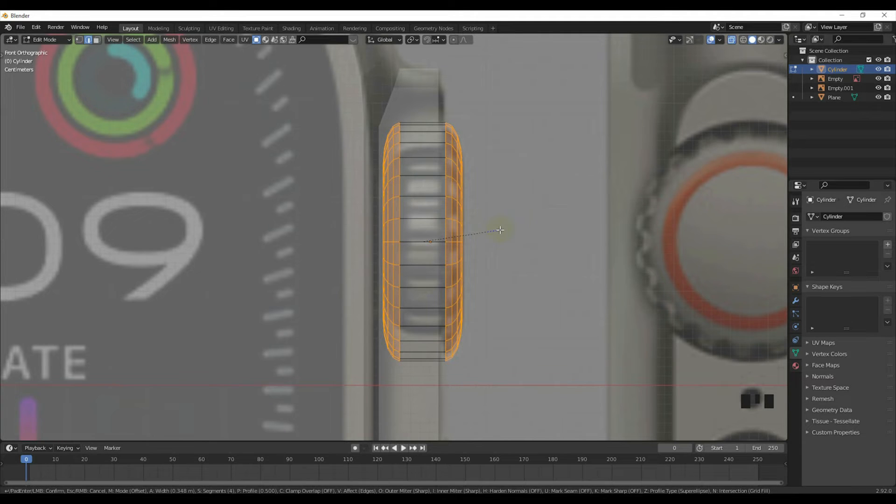
{"action": "left_click", "coordinate": [500, 230]}
Inspect the beveled crown with X-ray off from the front, right and in perspective, and undo the bevel.
{"action": "scroll", "coordinate": [500, 230], "scroll_direction": "down", "scroll_amount": 3}
{"action": "scroll", "coordinate": [547, 193], "scroll_direction": "up", "scroll_amount": 1}
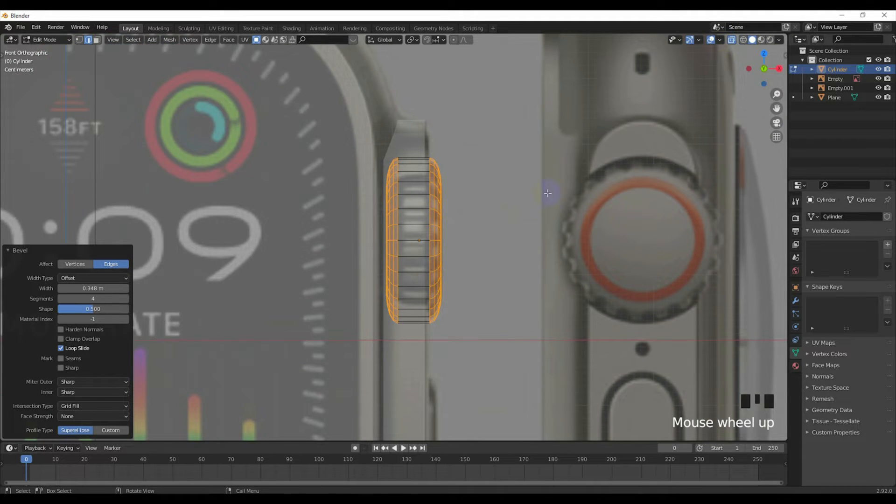
{"action": "scroll", "coordinate": [638, 136], "scroll_direction": "up", "scroll_amount": 1}
{"action": "left_click", "coordinate": [731, 41]}
{"action": "scroll", "coordinate": [482, 180], "scroll_direction": "up", "scroll_amount": 2}
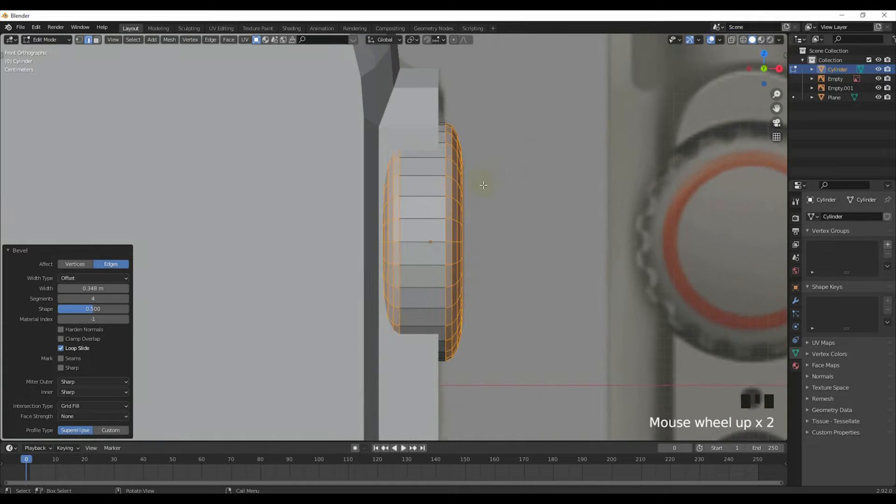
{"action": "middle_click_drag", "start_coordinate": [482, 184], "coordinate": [408, 196]}
{"action": "scroll", "coordinate": [452, 218], "scroll_direction": "down", "scroll_amount": 2}
{"action": "key", "text": "KP_3"}
{"action": "scroll", "coordinate": [421, 230], "scroll_direction": "up", "scroll_amount": 1}
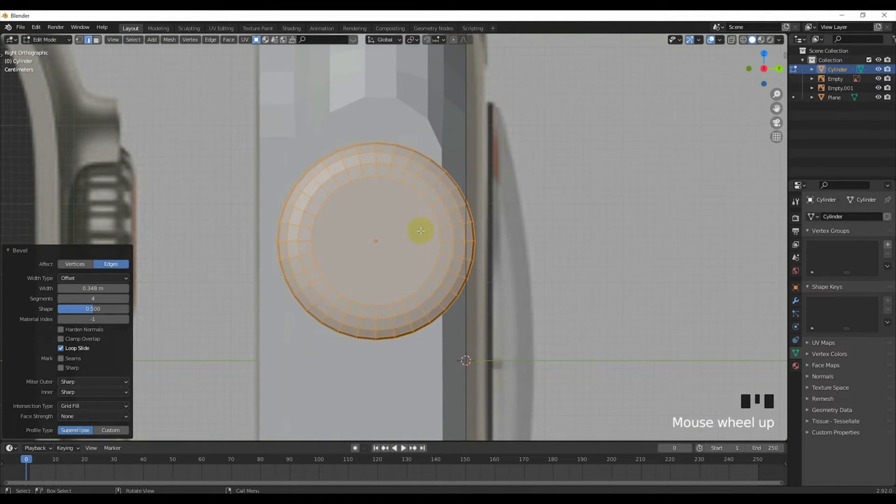
{"action": "middle_click_drag", "start_coordinate": [448, 192], "coordinate": [480, 196]}
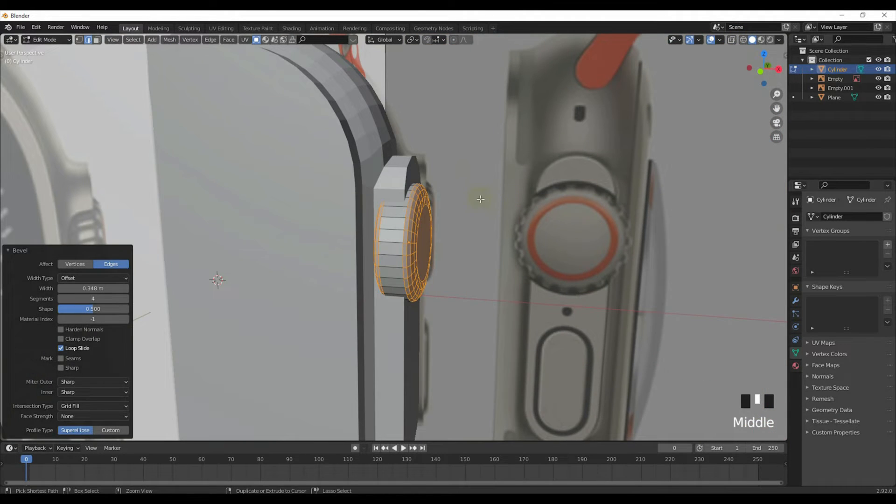
{"action": "key", "text": "ctrl+z"}
Apply the cylinder's scale in Object Mode and return to editing its mesh in front view.
{"action": "scroll", "coordinate": [445, 219], "scroll_direction": "up", "scroll_amount": 2}
{"action": "key", "text": "Tab"}
{"action": "key", "text": "ctrl+a"}
{"action": "left_click", "coordinate": [453, 224]}
{"action": "key", "text": "Tab"}
{"action": "key", "text": "KP_1"}
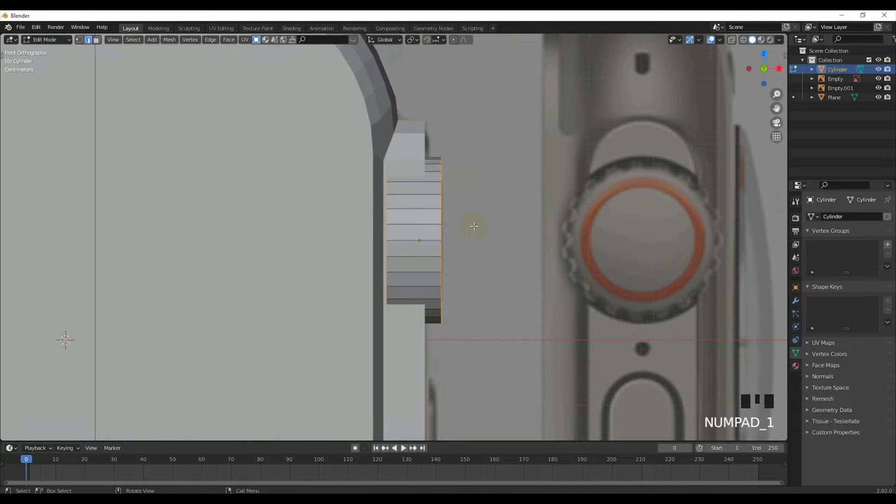
With X-ray on, bevel both rim loops with a width of 0.0214 m and 4 segments.
{"action": "left_click", "coordinate": [733, 40]}
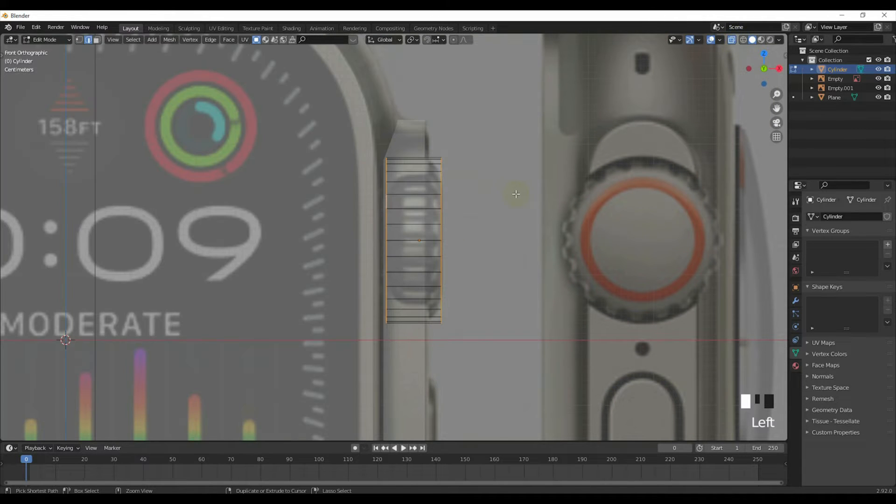
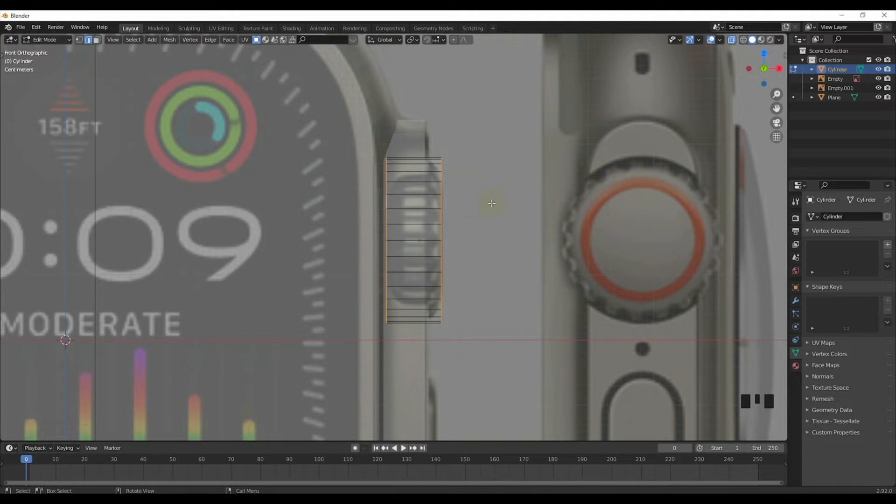
{"action": "key", "text": "ctrl+b"}
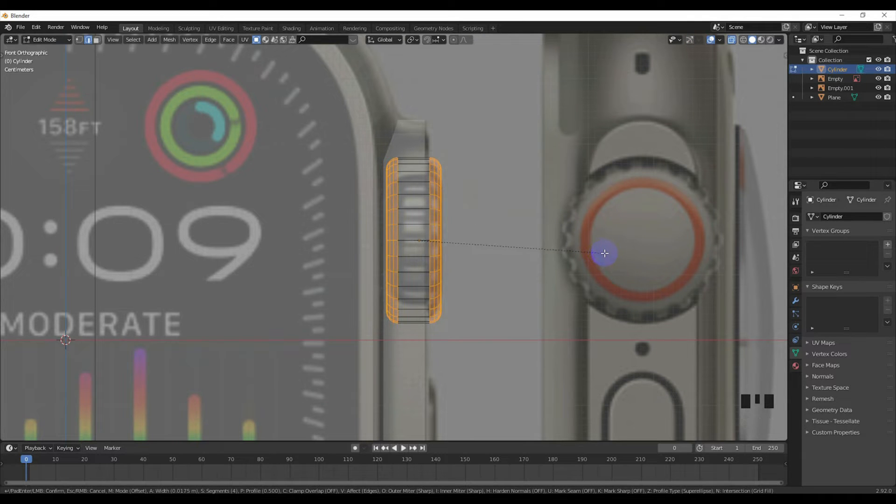
{"action": "left_click", "coordinate": [628, 270]}
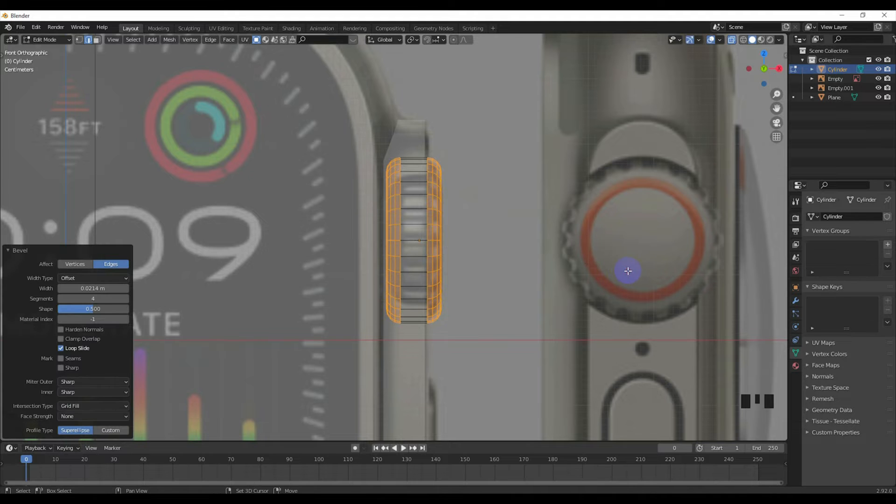
In right view with face selection, select the crown rim's face segment just right of its topmost point.
{"action": "scroll", "coordinate": [516, 210], "scroll_direction": "down", "scroll_amount": 4}
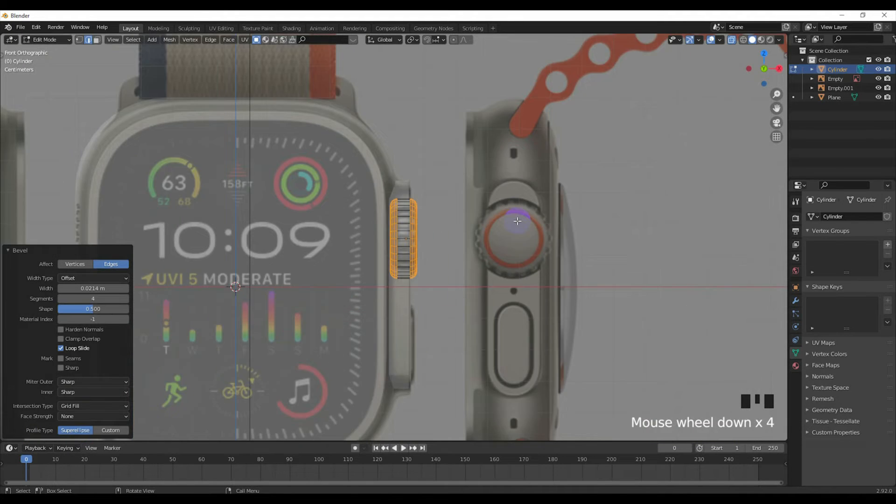
{"action": "scroll", "coordinate": [523, 257], "scroll_direction": "up", "scroll_amount": 2}
{"action": "key", "text": "KP_3"}
{"action": "scroll", "coordinate": [476, 233], "scroll_direction": "up", "scroll_amount": 3}
{"action": "middle_click_drag", "start_coordinate": [476, 233], "coordinate": [422, 252], "text": "shift"}
{"action": "scroll", "coordinate": [427, 243], "scroll_direction": "up", "scroll_amount": 3}
{"action": "scroll", "coordinate": [424, 251], "scroll_direction": "down", "scroll_amount": 1}
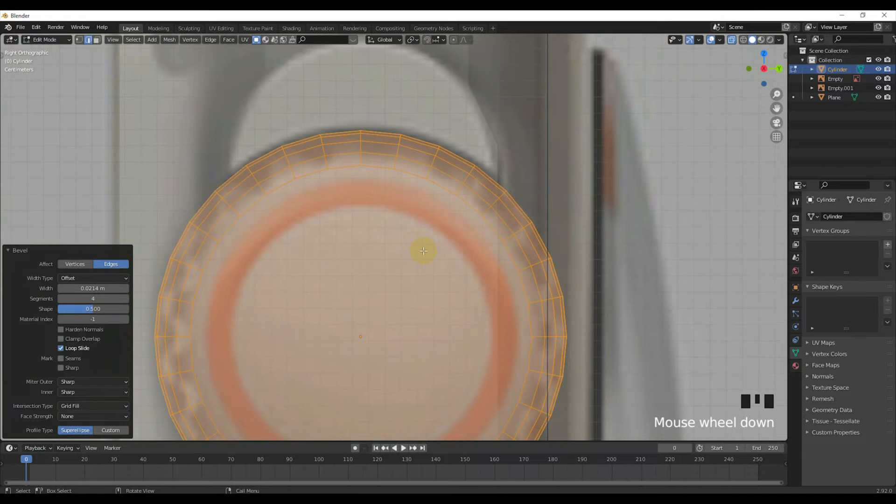
{"action": "scroll", "coordinate": [423, 251], "scroll_direction": "up", "scroll_amount": 1}
{"action": "left_click", "coordinate": [97, 40]}
{"action": "left_click", "coordinate": [373, 108]}
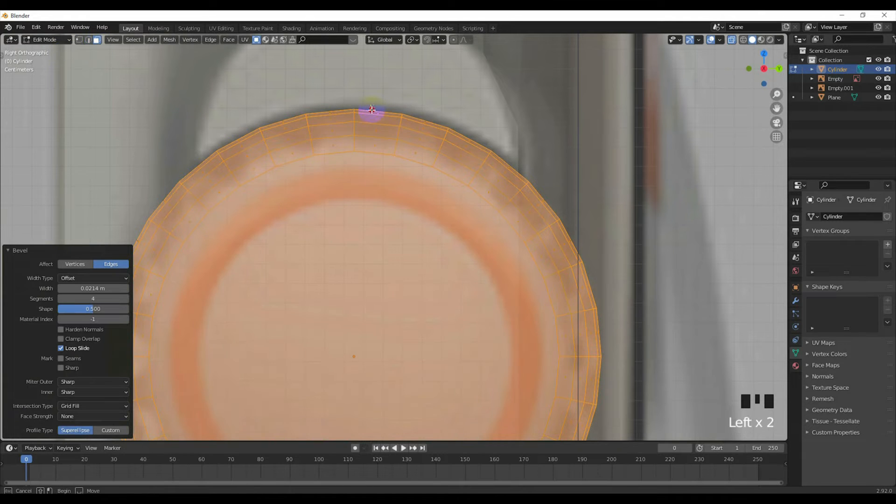
{"action": "left_click", "coordinate": [374, 109], "text": "shift"}
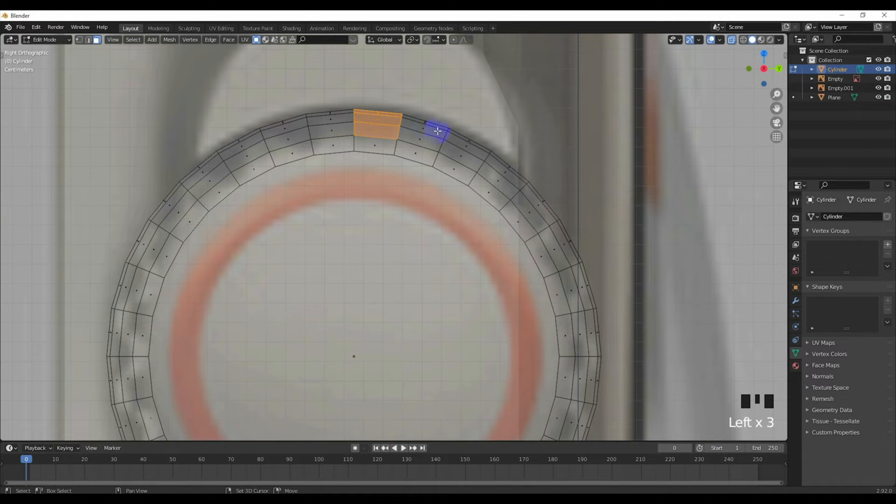
Add every second face segment down the right side of the crown's rim to the selection.
{"action": "left_click", "coordinate": [463, 138], "text": "shift"}
{"action": "left_click", "coordinate": [459, 164], "text": "shift"}
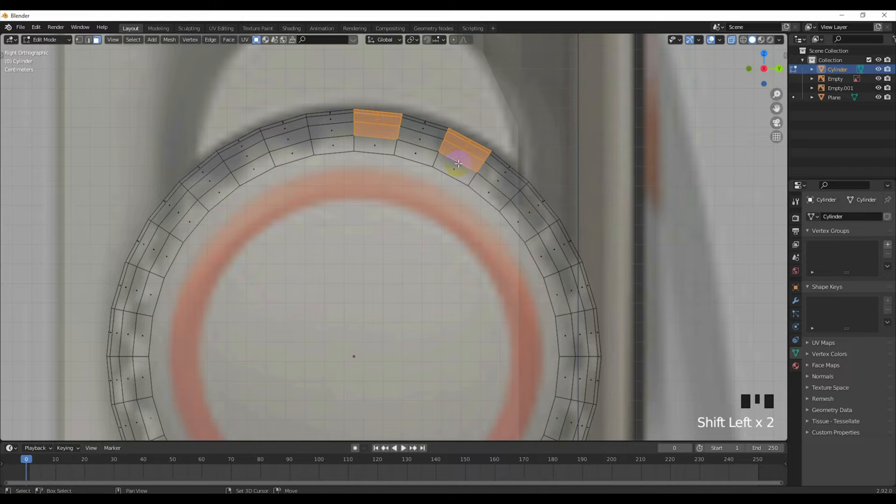
{"action": "left_click", "coordinate": [536, 206], "text": "shift"}
{"action": "left_click", "coordinate": [571, 280], "text": "shift"}
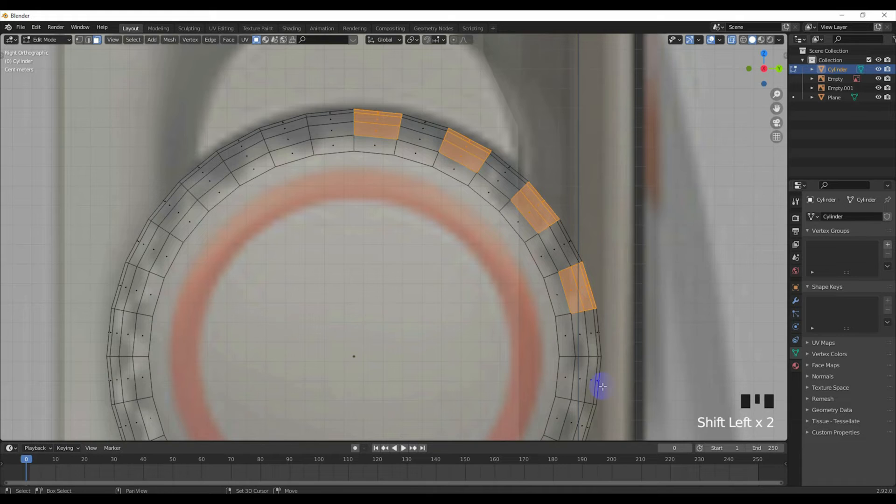
{"action": "middle_click_drag", "start_coordinate": [602, 386], "coordinate": [594, 264], "text": "shift"}
{"action": "left_click", "coordinate": [591, 263], "text": "shift"}
{"action": "left_click", "coordinate": [592, 262], "text": "shift"}
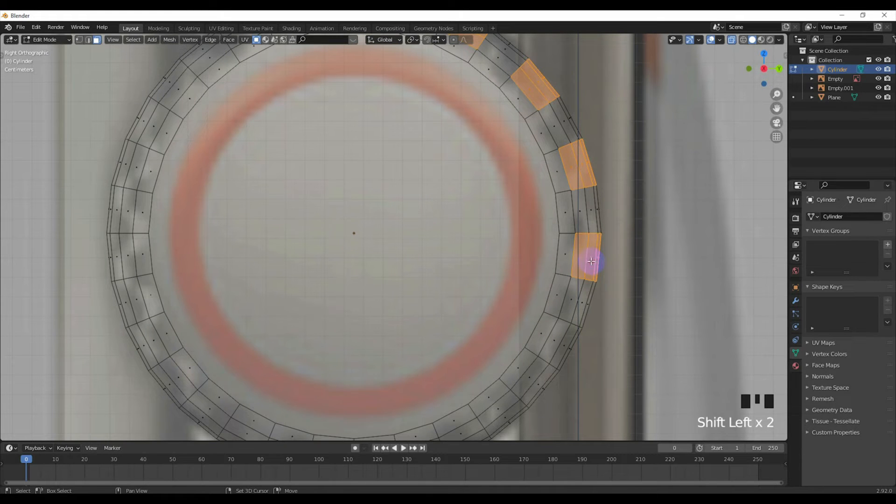
{"action": "left_click", "coordinate": [553, 339], "text": "shift"}
Add every second face segment along the bottom of the crown's rim to the selection.
{"action": "middle_click_drag", "start_coordinate": [551, 385], "coordinate": [561, 252], "text": "shift"}
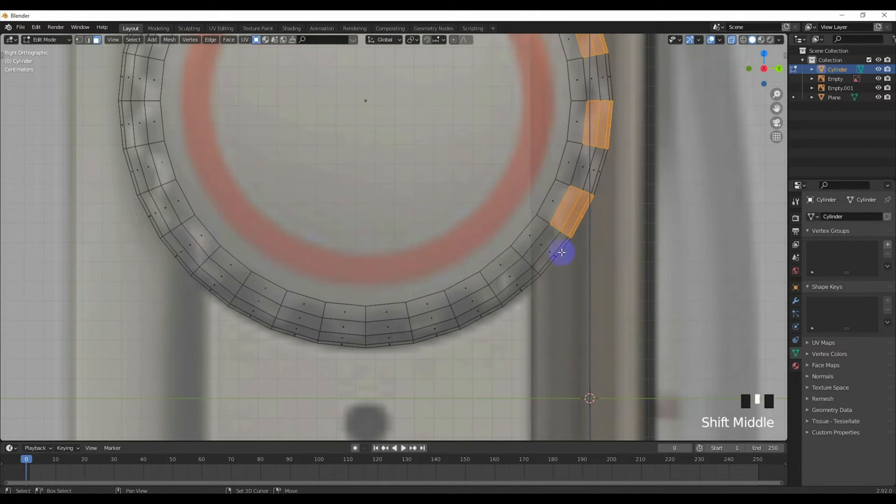
{"action": "left_click", "coordinate": [506, 278], "text": "shift"}
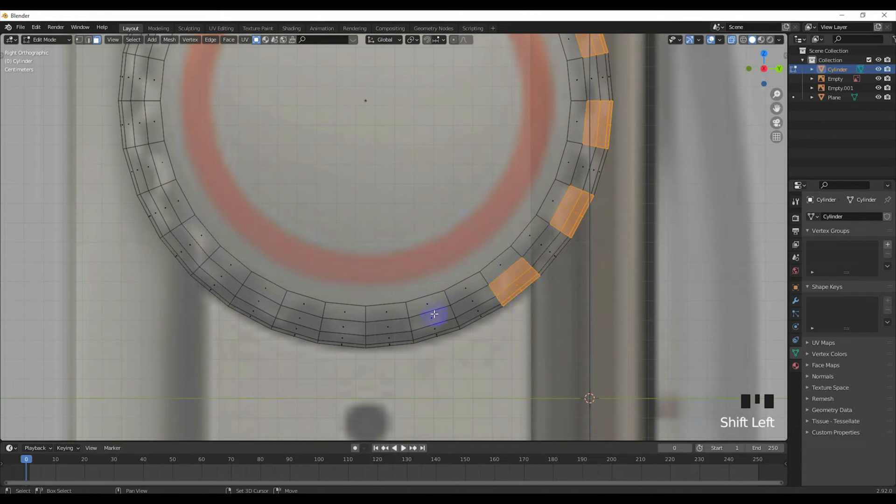
{"action": "left_click", "coordinate": [436, 331], "text": "shift"}
{"action": "left_click", "coordinate": [429, 327], "text": "shift"}
{"action": "left_click", "coordinate": [349, 325], "text": "shift"}
{"action": "left_click_drag", "start_coordinate": [246, 295], "coordinate": [266, 326], "text": "shift"}
Add every second face segment up the left side of the crown's rim to the selection.
{"action": "middle_click_drag", "start_coordinate": [257, 296], "coordinate": [465, 326], "text": "shift"}
{"action": "left_click_drag", "start_coordinate": [376, 266], "coordinate": [397, 299], "text": "shift"}
{"action": "middle_click_drag", "start_coordinate": [345, 263], "coordinate": [376, 334], "text": "shift"}
{"action": "left_click_drag", "start_coordinate": [368, 262], "coordinate": [389, 279], "text": "shift"}
{"action": "middle_click_drag", "start_coordinate": [381, 257], "coordinate": [382, 306], "text": "shift"}
{"action": "left_click_drag", "start_coordinate": [357, 225], "coordinate": [391, 249], "text": "shift"}
{"action": "middle_click_drag", "start_coordinate": [377, 228], "coordinate": [325, 335], "text": "shift"}
{"action": "left_click_drag", "start_coordinate": [332, 243], "coordinate": [360, 261], "text": "shift"}
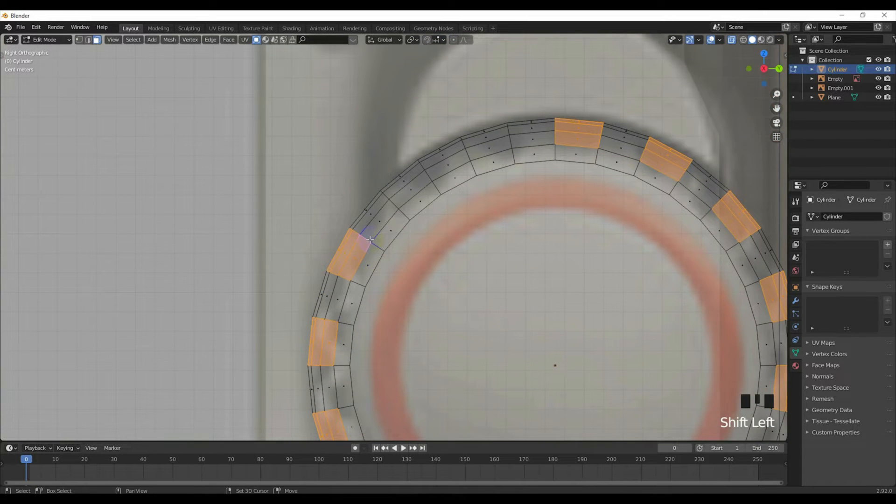
Add the remaining alternate face segments along the upper-left arc of the rim to complete the ring selection.
{"action": "middle_click_drag", "start_coordinate": [381, 166], "coordinate": [318, 232], "text": "shift"}
{"action": "left_click_drag", "start_coordinate": [328, 233], "coordinate": [355, 258], "text": "shift"}
{"action": "middle_click_drag", "start_coordinate": [354, 257], "coordinate": [306, 308], "text": "shift"}
{"action": "left_click_drag", "start_coordinate": [357, 243], "coordinate": [400, 280], "text": "shift"}
{"action": "middle_click_drag", "start_coordinate": [443, 262], "coordinate": [397, 263], "text": "shift"}
{"action": "scroll", "coordinate": [396, 264], "scroll_direction": "down", "scroll_amount": 4}
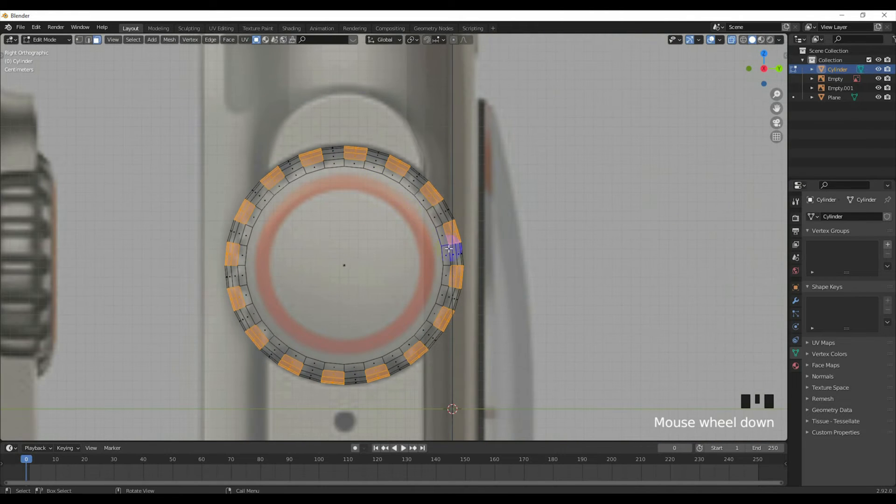
{"action": "key", "text": "s"}
{"action": "key", "text": "shift+z"}
{"action": "key", "text": "0"}
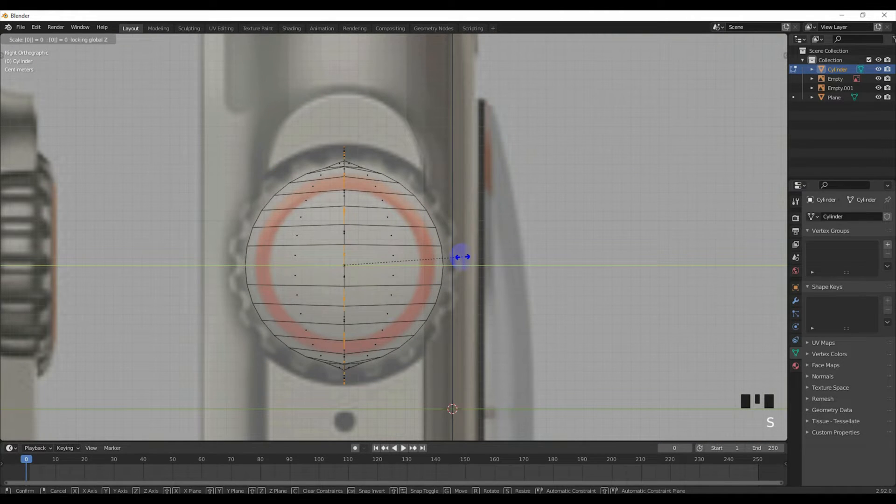
{"action": "right_click", "coordinate": [462, 257]}
{"action": "scroll", "coordinate": [549, 236], "scroll_direction": "up", "scroll_amount": 2}
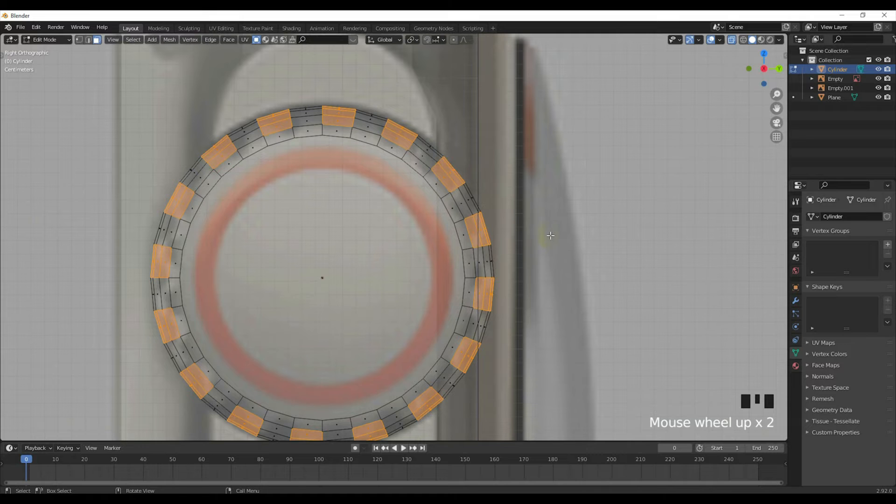
{"action": "key", "text": "s"}
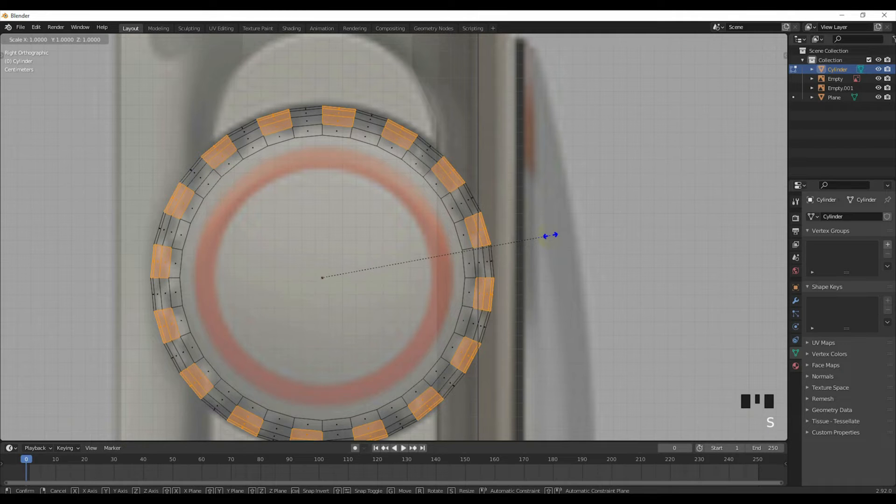
{"action": "right_click", "coordinate": [551, 235]}
{"action": "key", "text": "s"}
{"action": "key", "text": "shift+x"}
{"action": "key", "text": "0"}
{"action": "right_click", "coordinate": [551, 236]}
{"action": "key", "text": "s"}
{"action": "right_click", "coordinate": [579, 246]}
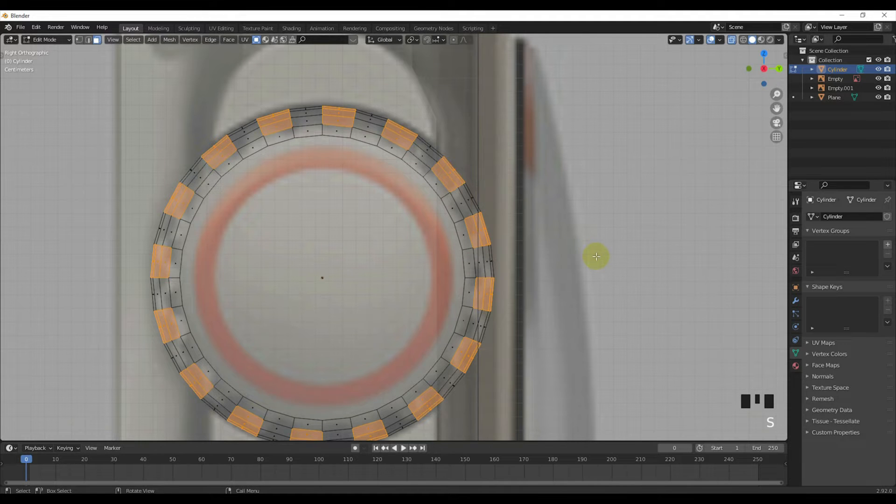
{"action": "key", "text": "s"}
{"action": "right_click", "coordinate": [596, 256]}
{"action": "key", "text": "s"}
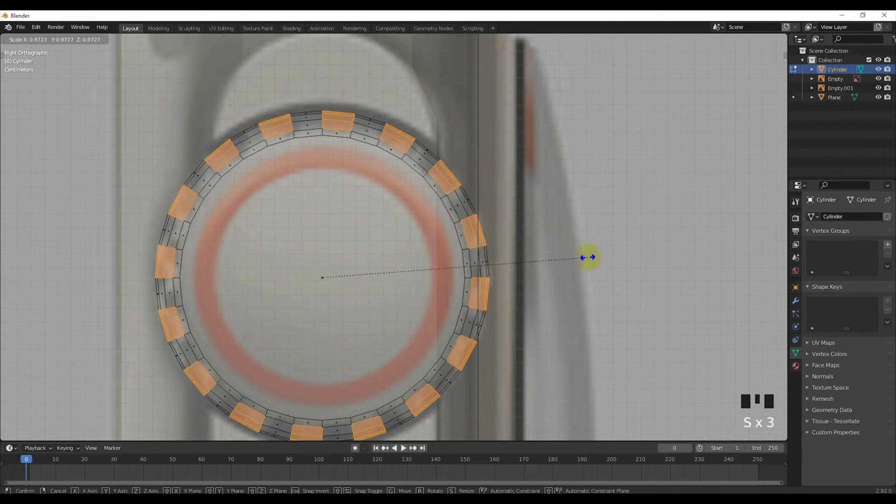
{"action": "right_click", "coordinate": [548, 250]}
Try to extrude the selected rim faces inward by scaling them to 0 on every axis except X.
{"action": "key", "text": "e"}
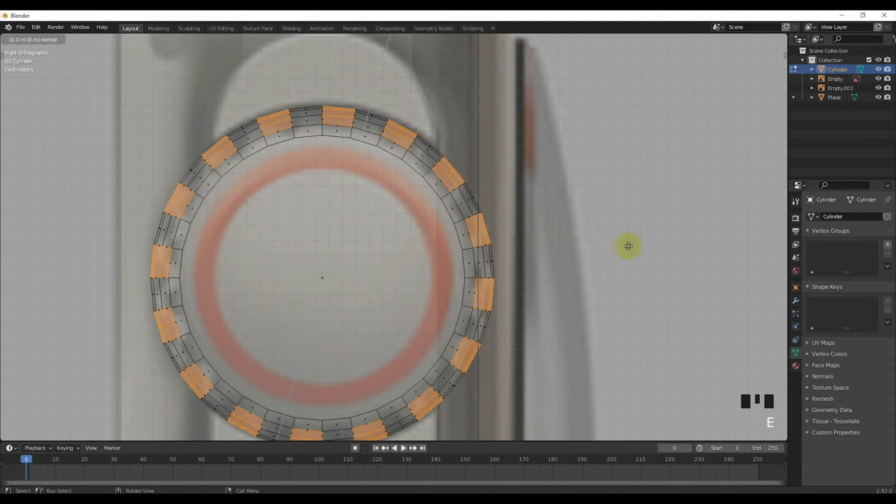
{"action": "key", "text": "shift+x"}
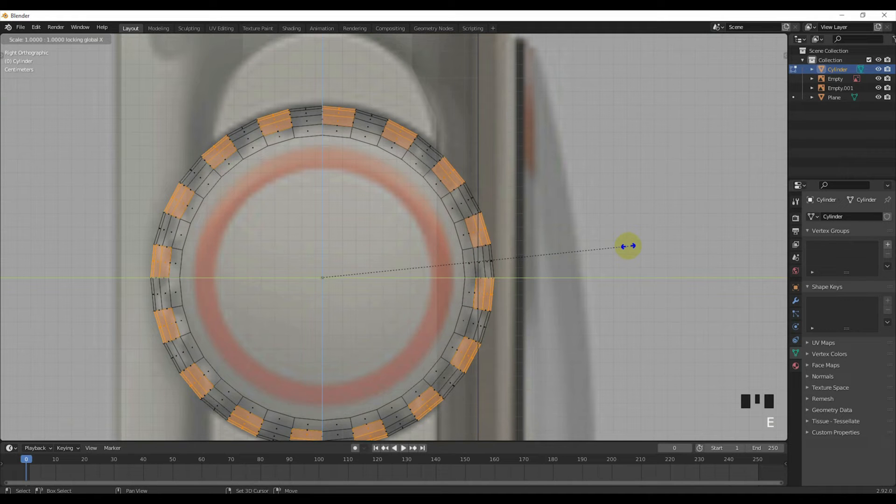
{"action": "key", "text": "0"}
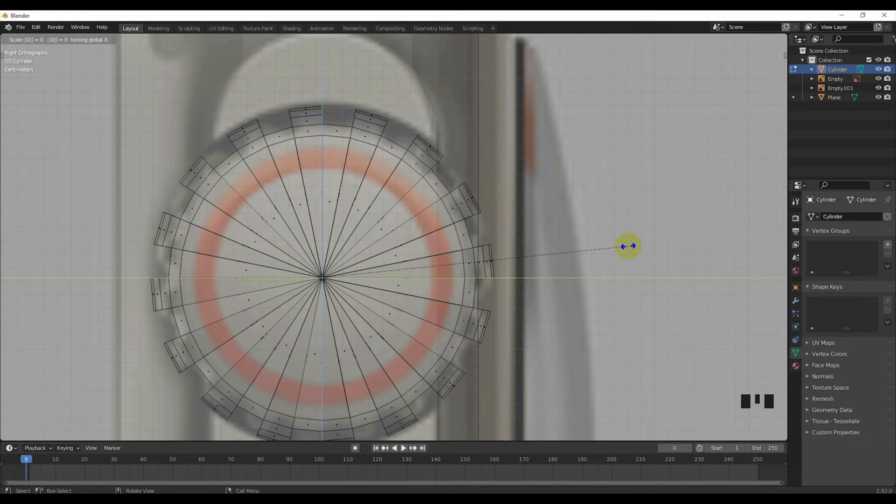
{"action": "key", "text": "Return"}
{"action": "scroll", "coordinate": [570, 256], "scroll_direction": "down", "scroll_amount": 3}
{"action": "middle_click_drag", "start_coordinate": [570, 256], "coordinate": [393, 271]}
{"action": "key", "text": "Tab"}
{"action": "scroll", "coordinate": [392, 270], "scroll_direction": "up", "scroll_amount": 1}
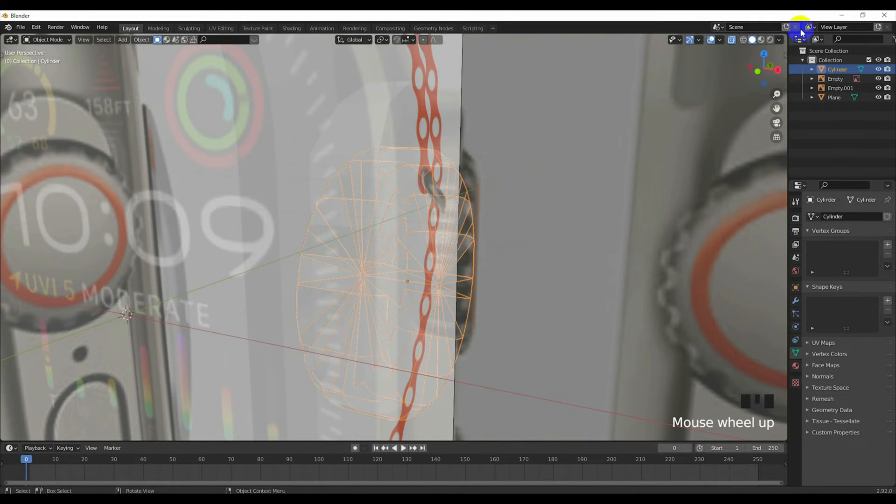
Turn off X-ray display and undo the collapsed extrusion of the rim faces.
{"action": "left_click", "coordinate": [732, 39]}
{"action": "middle_click_drag", "start_coordinate": [499, 193], "coordinate": [394, 240]}
{"action": "key", "text": "ctrl+z"}
{"action": "key", "text": "ctrl+z"}
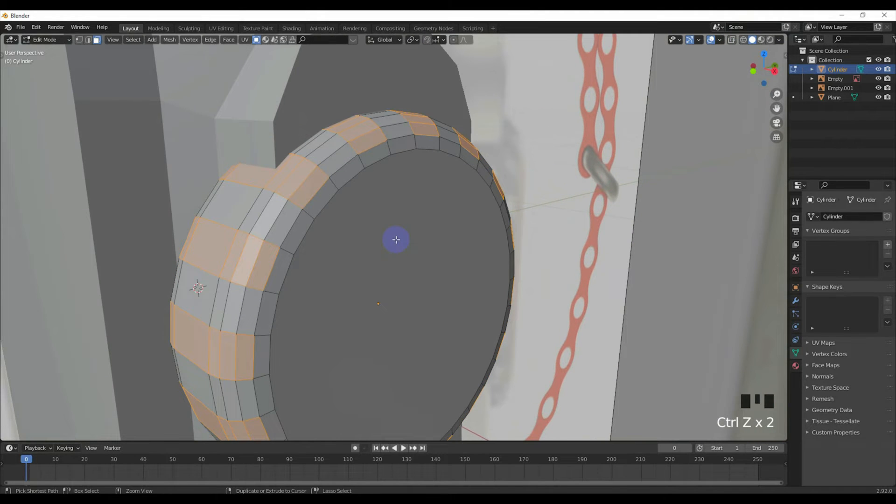
{"action": "key", "text": "s"}
{"action": "key", "text": "x"}
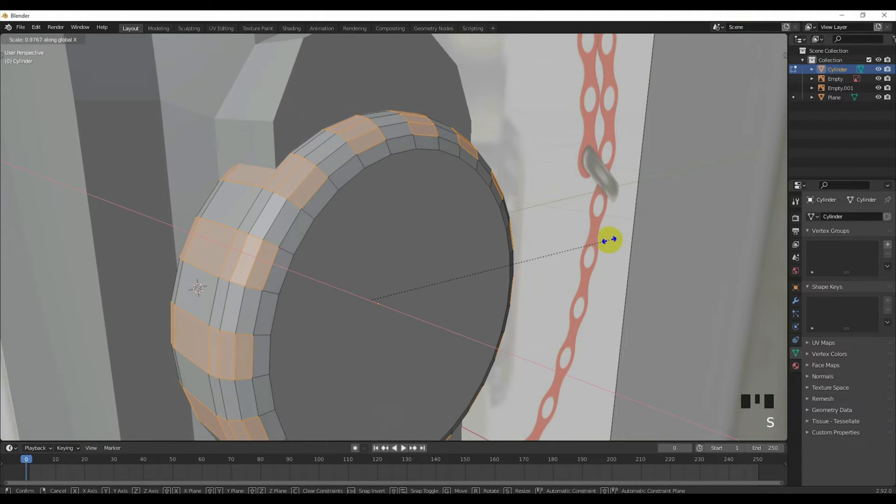
{"action": "left_click", "coordinate": [634, 243]}
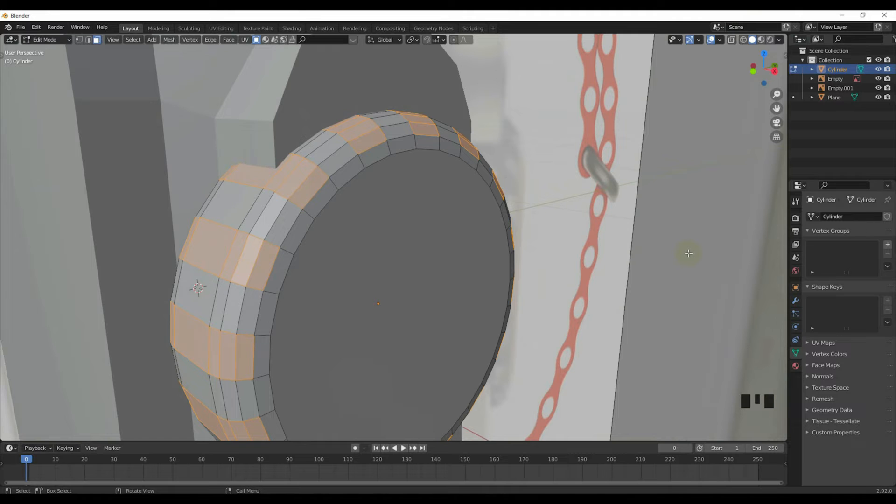
Extrude the selected rim faces scaled to 0.827 along X, and scale them inward with X locked.
{"action": "key", "text": "e"}
{"action": "key", "text": "s"}
{"action": "key", "text": "x"}
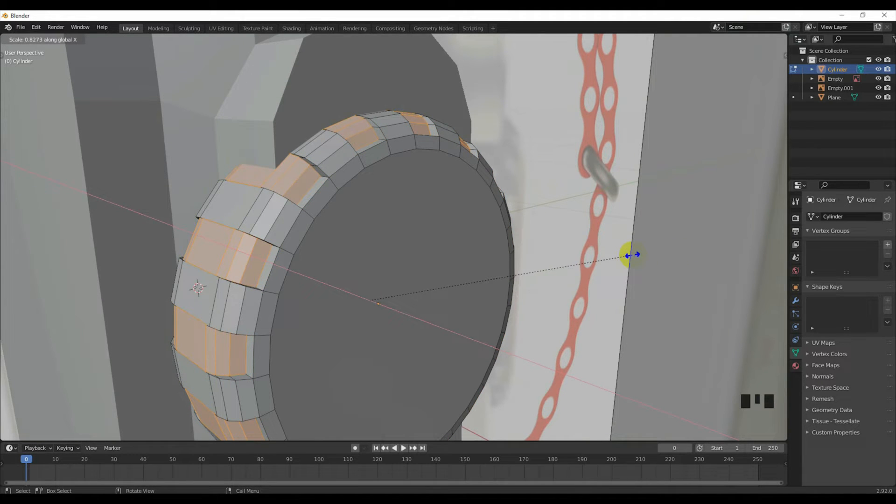
{"action": "left_click", "coordinate": [633, 255]}
{"action": "key", "text": "shift+x"}
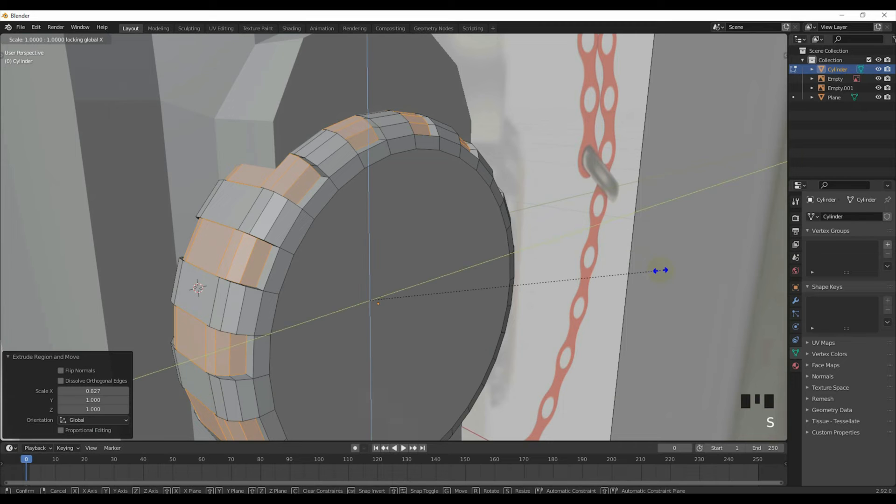
{"action": "left_click", "coordinate": [651, 270]}
Add a level 2 subdivision to the crown in Object Mode and inspect the smoothed teeth.
{"action": "middle_click_drag", "start_coordinate": [554, 262], "coordinate": [596, 266]}
{"action": "key", "text": "Tab"}
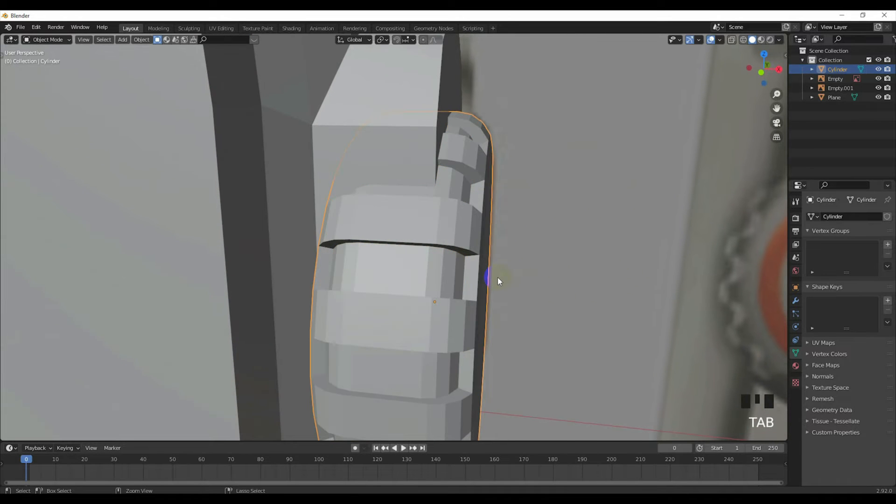
{"action": "key", "text": "ctrl+2"}
{"action": "middle_click_drag", "start_coordinate": [489, 281], "coordinate": [454, 281]}
{"action": "scroll", "coordinate": [410, 279], "scroll_direction": "down", "scroll_amount": 2}
{"action": "scroll", "coordinate": [421, 278], "scroll_direction": "up", "scroll_amount": 2}
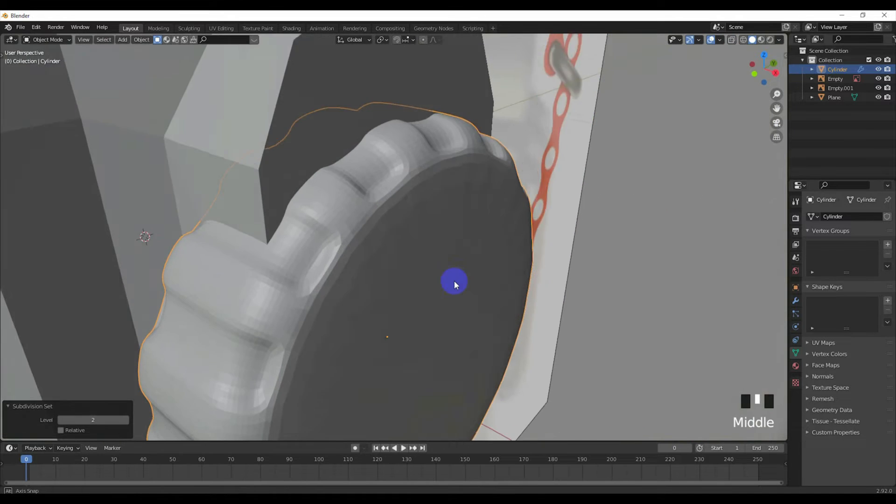
{"action": "scroll", "coordinate": [456, 280], "scroll_direction": "down", "scroll_amount": 2}
Hide the crown's subdivision in the viewport and scale the recessed rim faces to 0.955 on local X and Y.
{"action": "key", "text": "Tab"}
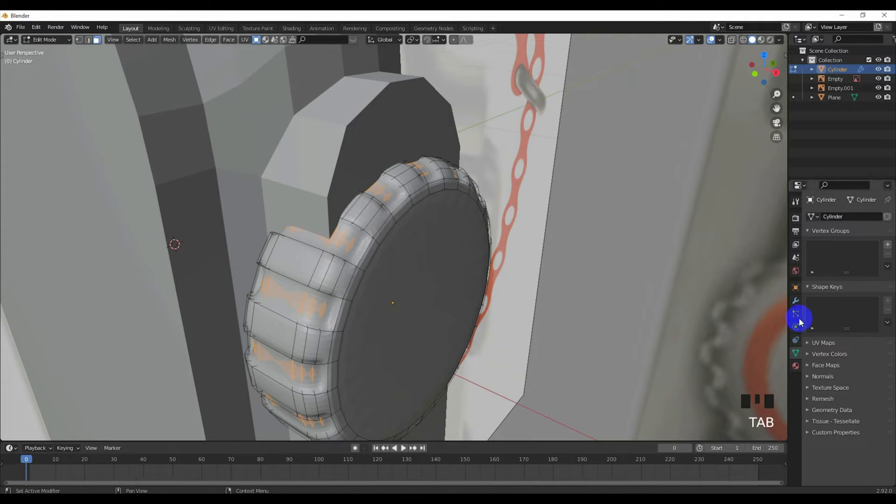
{"action": "left_click", "coordinate": [795, 300]}
{"action": "left_click", "coordinate": [840, 234]}
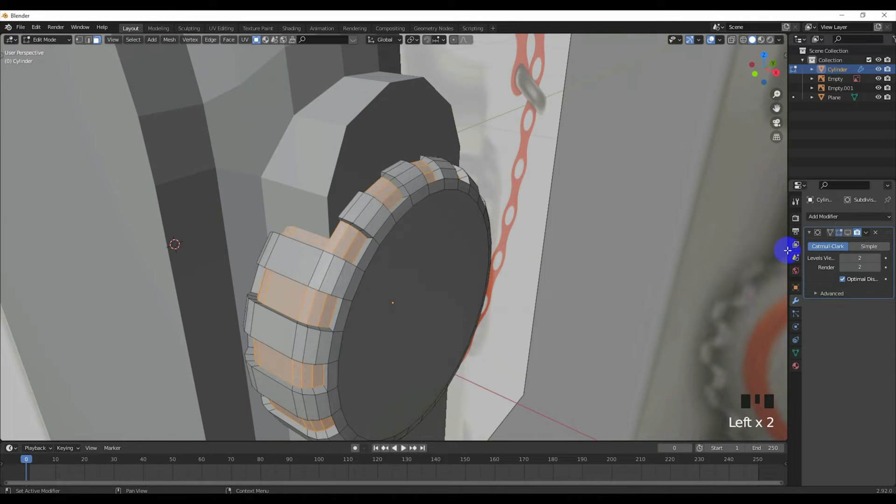
{"action": "scroll", "coordinate": [404, 274], "scroll_direction": "up", "scroll_amount": 2}
{"action": "middle_click_drag", "start_coordinate": [404, 274], "coordinate": [395, 275]}
{"action": "key", "text": "s"}
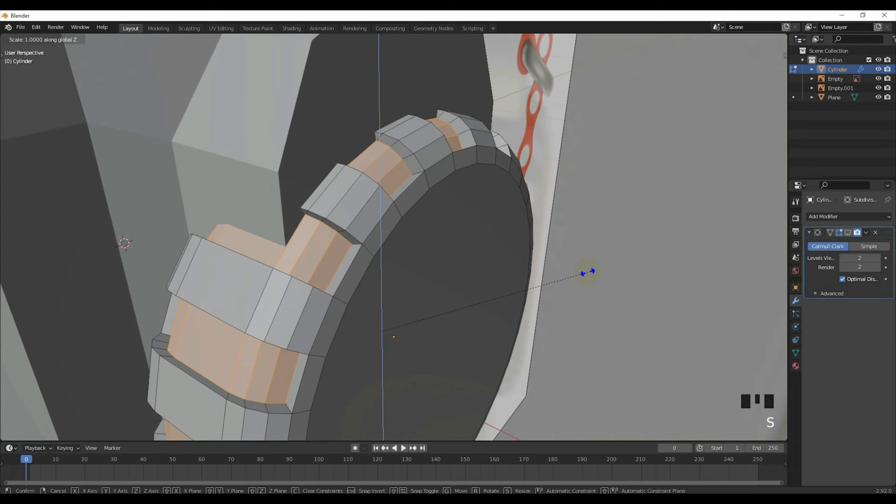
{"action": "key", "text": "Escape"}
{"action": "key", "text": "s"}
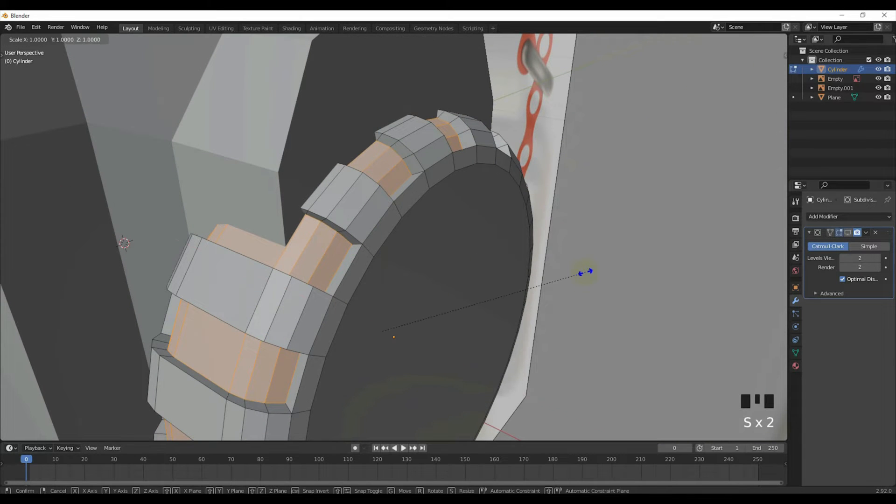
{"action": "left_click", "coordinate": [577, 274]}
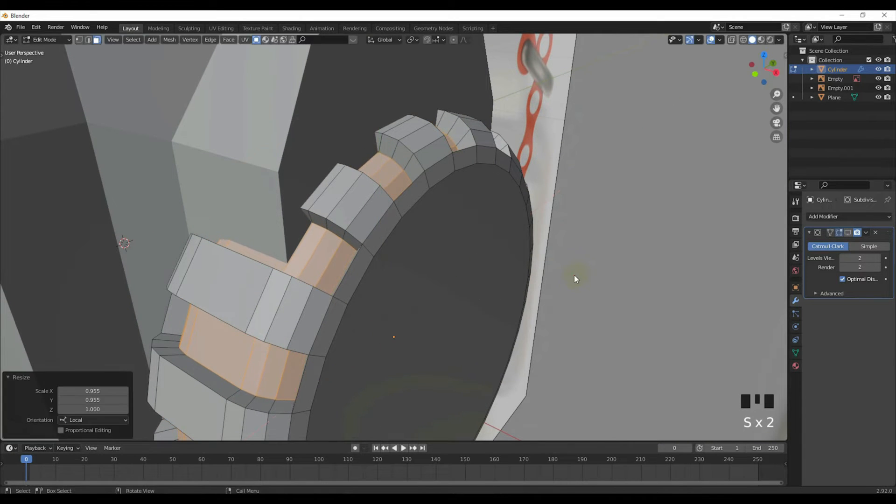
Show the subdivision on the crown again in Object Mode and inspect the deeper grooves.
{"action": "key", "text": "Tab"}
{"action": "left_click", "coordinate": [848, 232]}
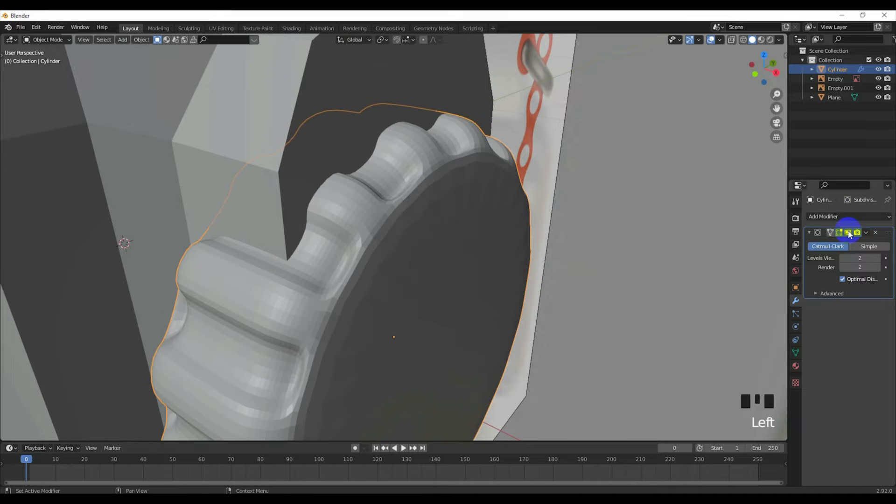
{"action": "scroll", "coordinate": [401, 262], "scroll_direction": "down", "scroll_amount": 5}
{"action": "middle_click_drag", "start_coordinate": [402, 262], "coordinate": [366, 246]}
{"action": "scroll", "coordinate": [380, 243], "scroll_direction": "up", "scroll_amount": 2}
Undo the groove scaling, the subdivision and the extrusion, back to the flush rim with alternate faces selected.
{"action": "key", "text": "ctrl+z"}
{"action": "scroll", "coordinate": [396, 255], "scroll_direction": "up", "scroll_amount": 1}
{"action": "key", "text": "ctrl+z"}
{"action": "key", "text": "ctrl+z"}
{"action": "key", "text": "ctrl+z"}
{"action": "key", "text": "ctrl+z"}
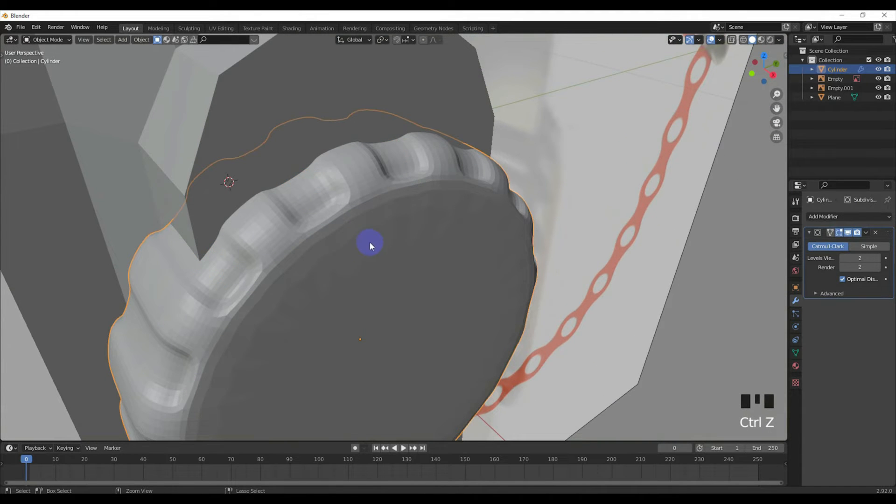
{"action": "key", "text": "ctrl+z"}
{"action": "key", "text": "ctrl+z"}
{"action": "key", "text": "ctrl+z"}
{"action": "key", "text": "ctrl+z"}
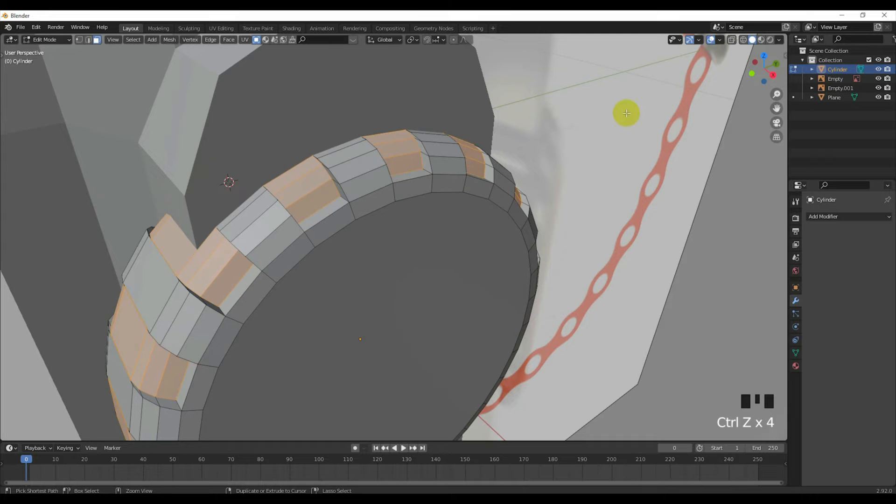
{"action": "scroll", "coordinate": [476, 166], "scroll_direction": "down", "scroll_amount": 2}
{"action": "middle_click_drag", "start_coordinate": [474, 195], "coordinate": [630, 201]}
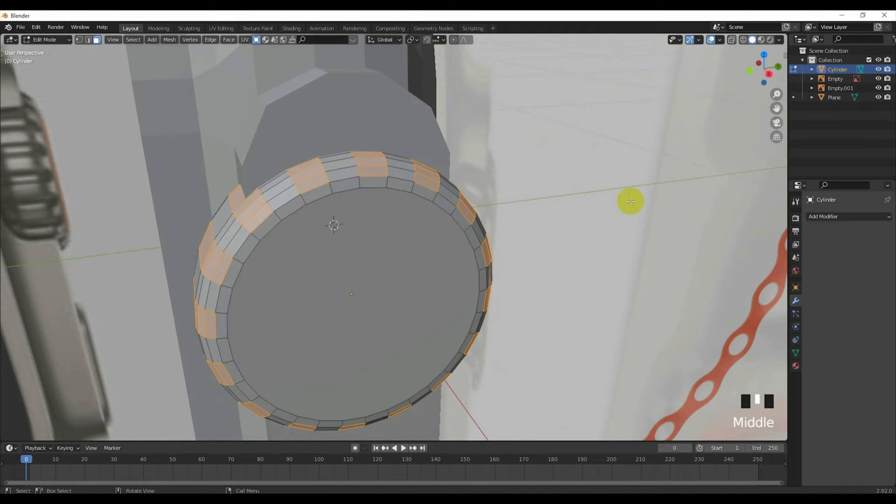
Extrude the alternate rim faces inward, scaled to 0.926 with the normal Z axis locked.
{"action": "key", "text": "s"}
{"action": "key", "text": "Escape"}
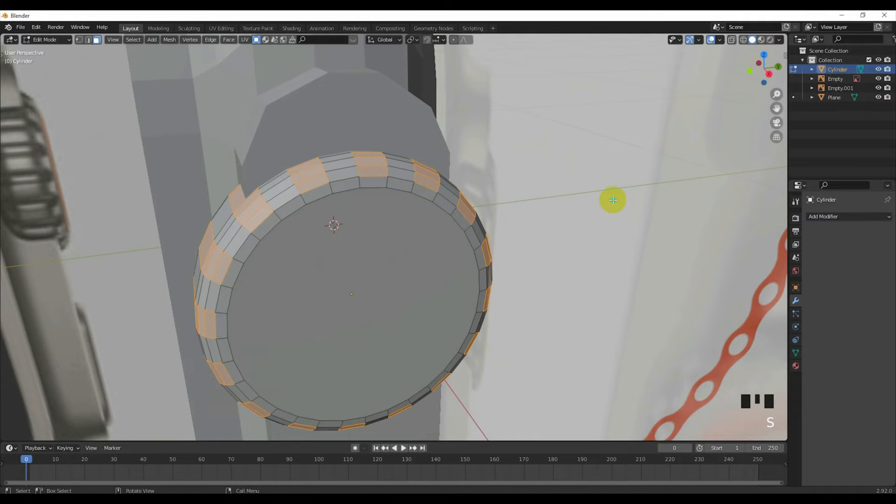
{"action": "key", "text": "e"}
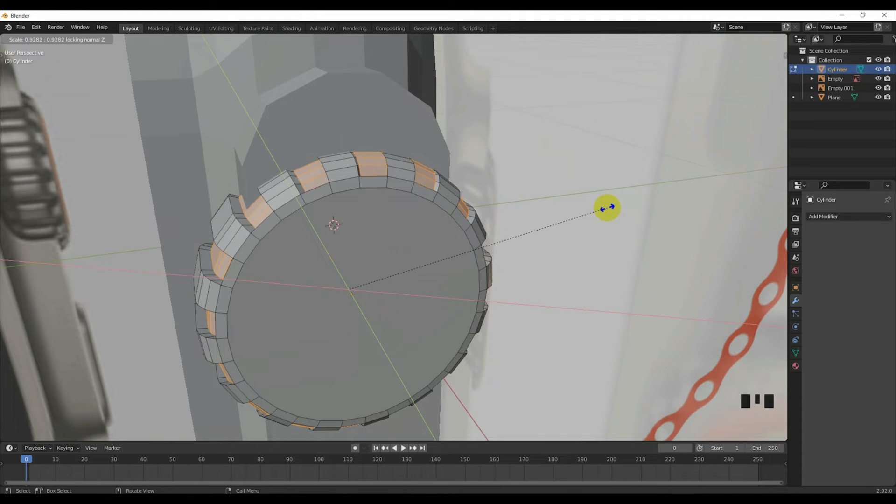
{"action": "left_click", "coordinate": [607, 208]}
{"action": "middle_click_drag", "start_coordinate": [606, 208], "coordinate": [313, 192]}
{"action": "scroll", "coordinate": [339, 216], "scroll_direction": "up", "scroll_amount": 2}
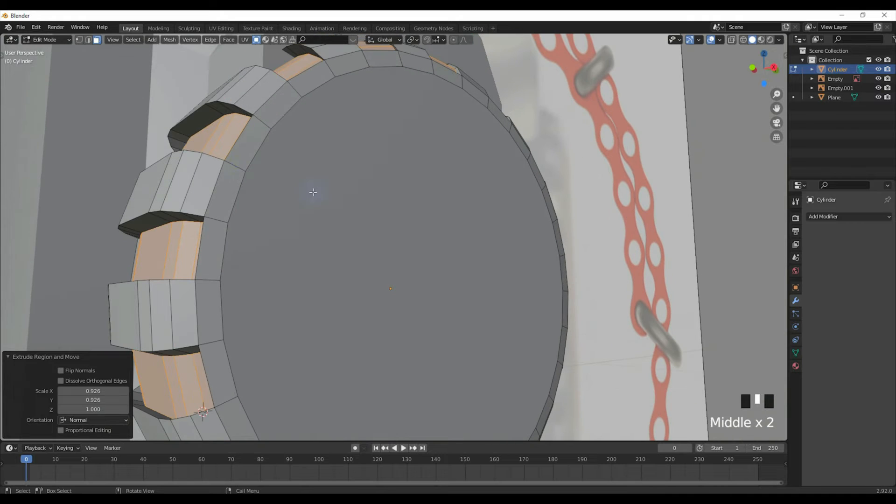
Add one edge loop around the bevel ring beside the crown's flat face, with a slide factor of 0.312.
{"action": "key", "text": "ctrl+r"}
{"action": "left_click", "coordinate": [233, 165]}
{"action": "left_click", "coordinate": [232, 165]}
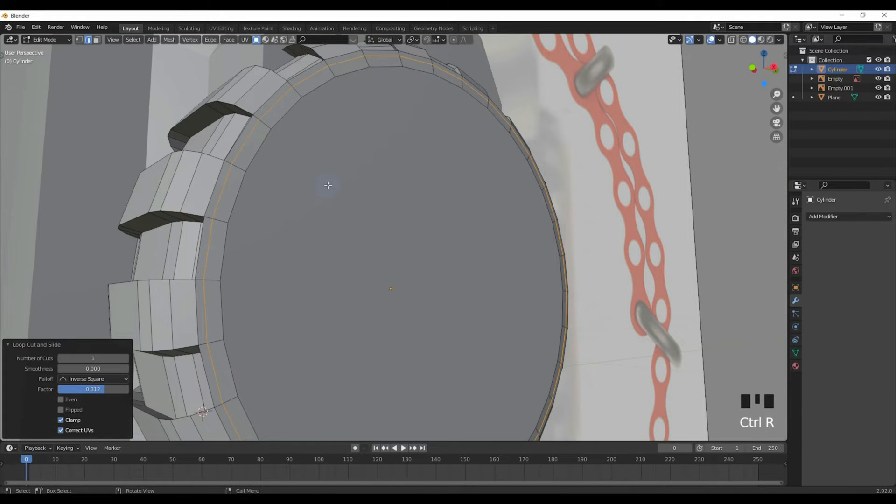
Add a level 2 subdivision to the crown in Object Mode and inspect it against the watch body.
{"action": "key", "text": "Tab"}
{"action": "key", "text": "ctrl+2"}
{"action": "middle_click_drag", "start_coordinate": [337, 194], "coordinate": [396, 241]}
{"action": "scroll", "coordinate": [332, 205], "scroll_direction": "down", "scroll_amount": 3}
{"action": "scroll", "coordinate": [403, 243], "scroll_direction": "down", "scroll_amount": 5}
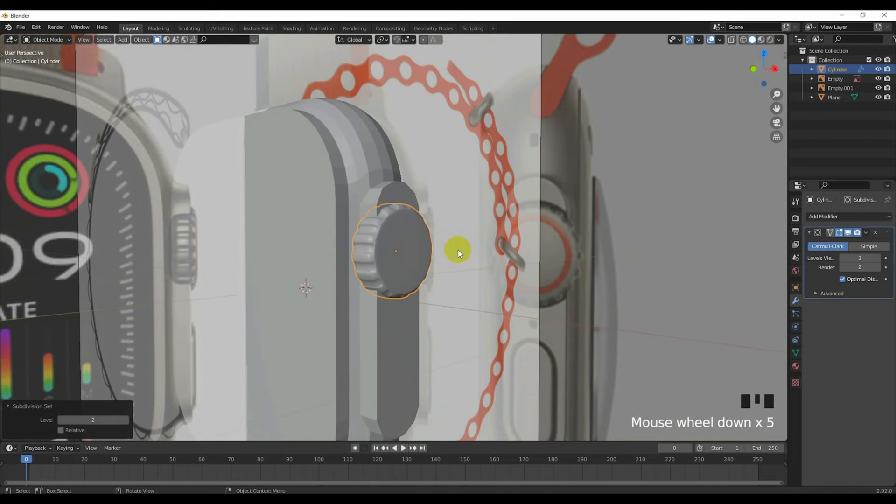
{"action": "scroll", "coordinate": [365, 245], "scroll_direction": "up", "scroll_amount": 2}
{"action": "scroll", "coordinate": [365, 244], "scroll_direction": "up", "scroll_amount": 1}
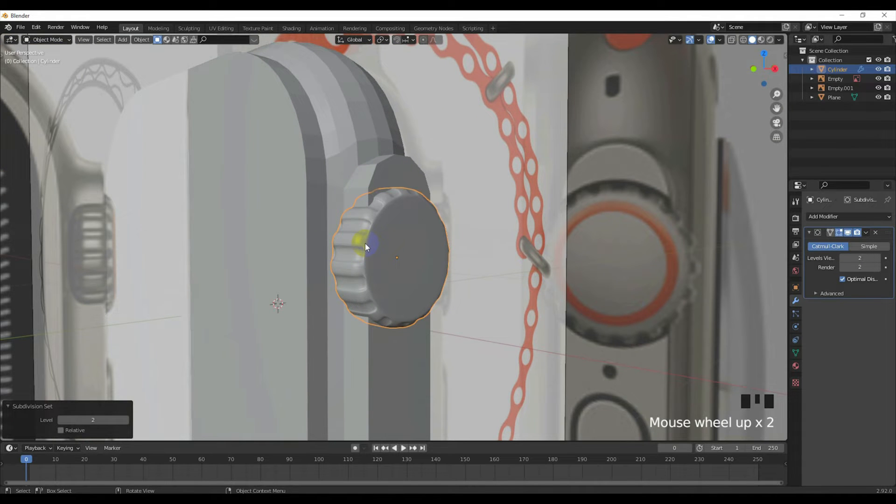
Compare the crown with the reference image in front orthographic view with X-ray display on.
{"action": "key", "text": "KP_3"}
{"action": "key", "text": "KP_1"}
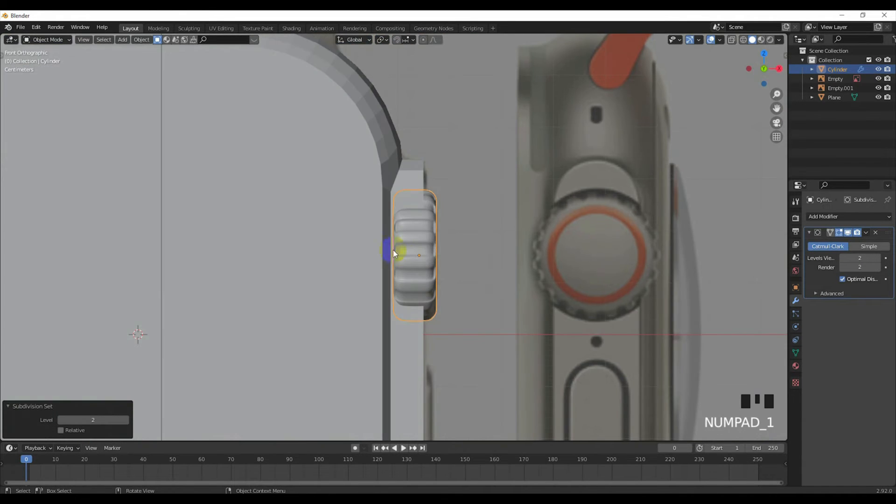
{"action": "scroll", "coordinate": [393, 250], "scroll_direction": "up", "scroll_amount": 2}
{"action": "left_click", "coordinate": [732, 39]}
{"action": "scroll", "coordinate": [477, 216], "scroll_direction": "up", "scroll_amount": 3}
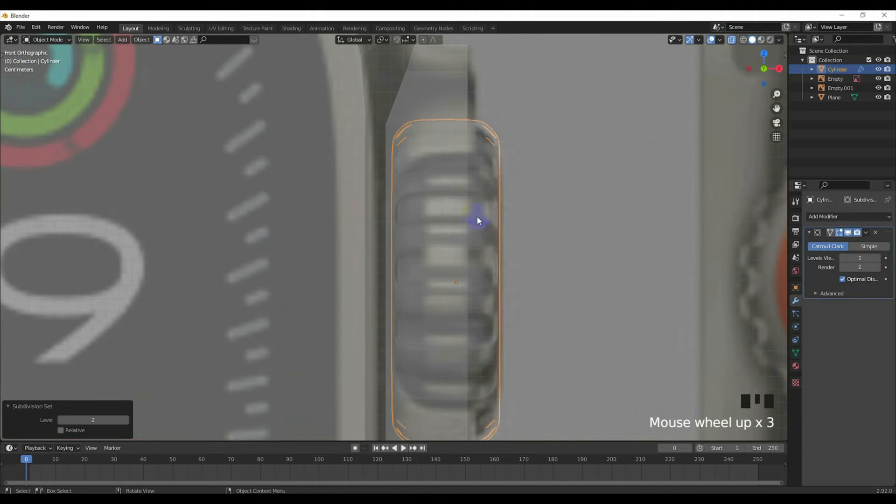
Try scaling the crown cylinder by 1.015 along X to match its width in the front reference.
{"action": "middle_click_drag", "start_coordinate": [474, 215], "coordinate": [447, 216], "text": "shift"}
{"action": "key", "text": "s"}
{"action": "key", "text": "x"}
{"action": "left_click", "coordinate": [495, 218]}
{"action": "scroll", "coordinate": [507, 221], "scroll_direction": "down", "scroll_amount": 3}
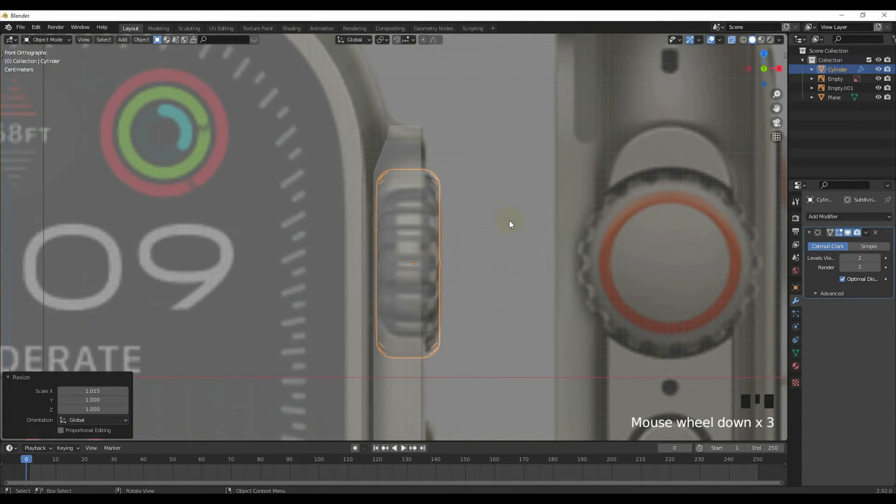
Undo the recent edits on the crown cylinder back to before its Subdivision modifier was added.
{"action": "key", "text": "KP_3"}
{"action": "left_click", "coordinate": [731, 40]}
{"action": "scroll", "coordinate": [391, 206], "scroll_direction": "up", "scroll_amount": 2}
{"action": "middle_click_drag", "start_coordinate": [391, 206], "coordinate": [397, 259]}
{"action": "key", "text": "Tab"}
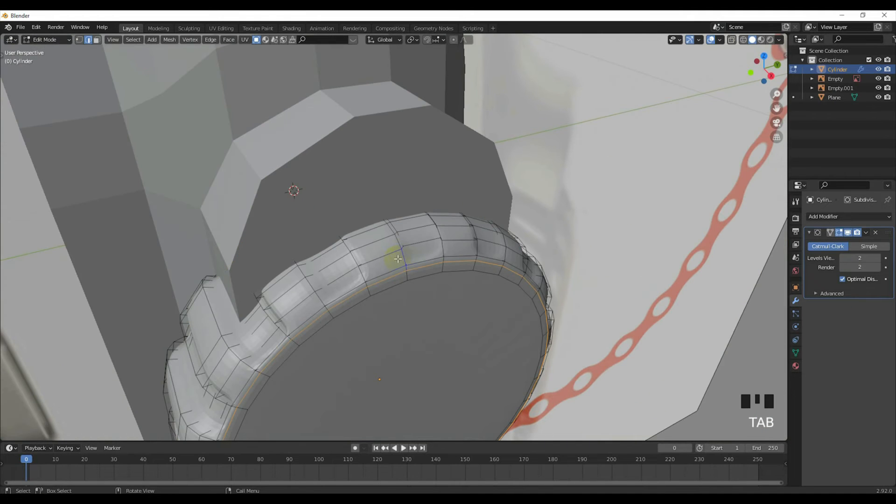
{"action": "left_click", "coordinate": [349, 261]}
{"action": "key", "text": "ctrl+z"}
{"action": "key", "text": "ctrl+z"}
{"action": "key", "text": "ctrl+z"}
{"action": "key", "text": "ctrl+z"}
{"action": "key", "text": "ctrl+z"}
{"action": "key", "text": "ctrl+z"}
{"action": "key", "text": "ctrl+z"}
{"action": "key", "text": "ctrl+z"}
Try scaling the crown's extruded groove faces inward to 0.957 in local X and Y, keeping Z fixed.
{"action": "middle_click_drag", "start_coordinate": [540, 160], "coordinate": [587, 183]}
{"action": "key", "text": "s"}
{"action": "key", "text": "shift+z"}
{"action": "left_click", "coordinate": [585, 183]}
{"action": "key", "text": "s"}
{"action": "key", "text": "shift+z"}
{"action": "left_click", "coordinate": [586, 196]}
{"action": "middle_click_drag", "start_coordinate": [583, 196], "coordinate": [462, 267]}
{"action": "scroll", "coordinate": [481, 192], "scroll_direction": "down", "scroll_amount": 4}
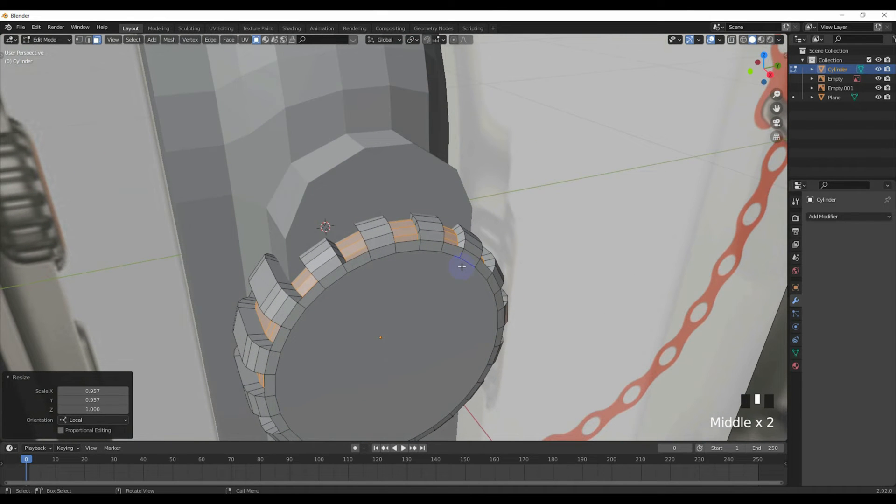
Undo the crown's groove scaling and extrusion, along with the most recent rim face selections.
{"action": "key", "text": "ctrl+z"}
{"action": "key", "text": "ctrl+z"}
{"action": "key", "text": "ctrl+z"}
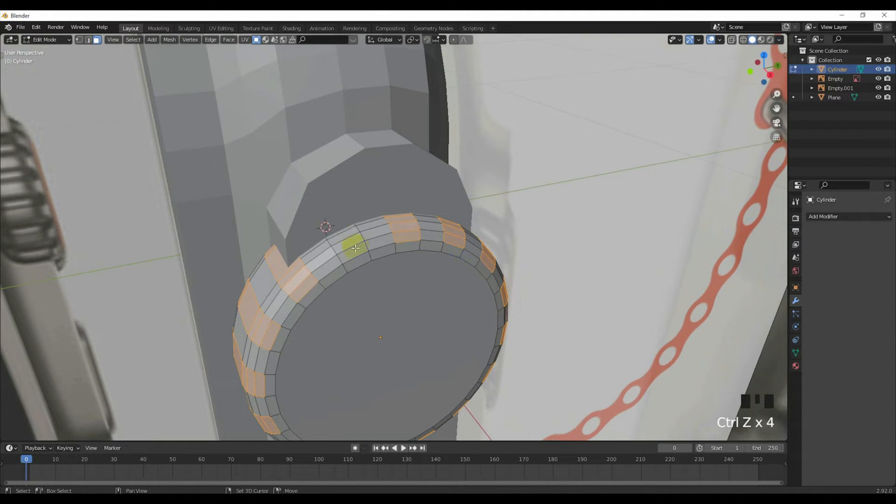
{"action": "left_click", "coordinate": [355, 248], "text": "alt+shift"}
{"action": "left_click", "coordinate": [355, 249]}
{"action": "key", "text": "ctrl+z"}
{"action": "key", "text": "ctrl+z"}
{"action": "key", "text": "ctrl+z"}
{"action": "key", "text": "ctrl+z"}
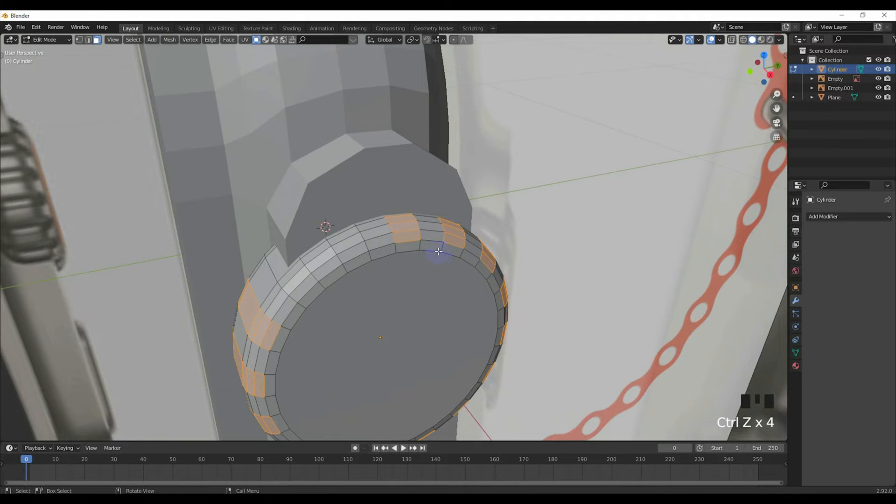
Add the two missing face strips on the crown's rim to the alternating groove selection, using X-ray in the right view.
{"action": "key", "text": "KP_3"}
{"action": "scroll", "coordinate": [361, 239], "scroll_direction": "up", "scroll_amount": 2}
{"action": "left_click", "coordinate": [732, 39]}
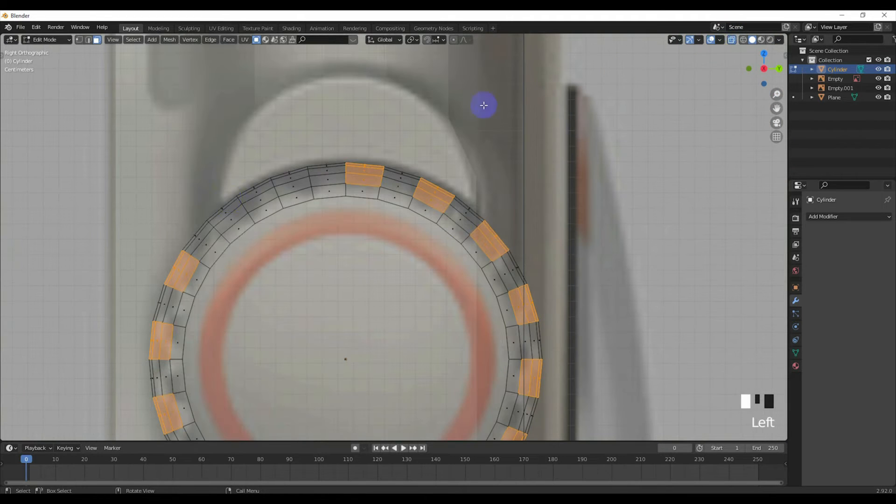
{"action": "left_click", "coordinate": [217, 202], "text": "shift"}
{"action": "left_click", "coordinate": [290, 176], "text": "shift"}
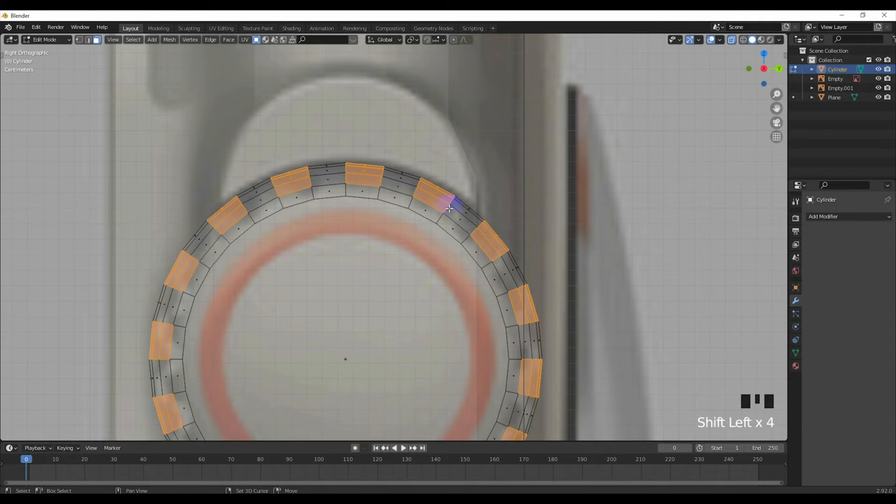
{"action": "scroll", "coordinate": [524, 226], "scroll_direction": "down", "scroll_amount": 2}
{"action": "middle_click_drag", "start_coordinate": [524, 226], "coordinate": [526, 197], "text": "shift"}
{"action": "key", "text": "s"}
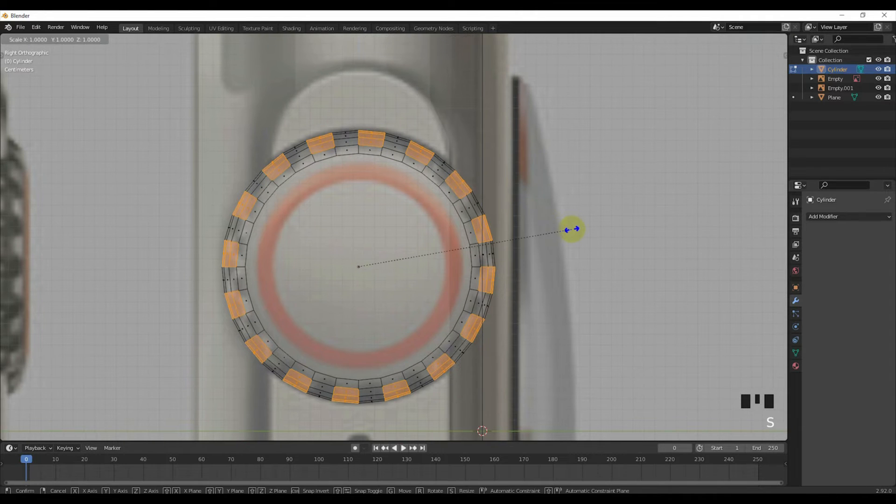
{"action": "key", "text": "shift+x"}
{"action": "right_click", "coordinate": [573, 230]}
Extrude the alternating rim strips and scale them inward to 0.909 in local X and Y to form grooves.
{"action": "middle_click_drag", "start_coordinate": [644, 102], "coordinate": [489, 230]}
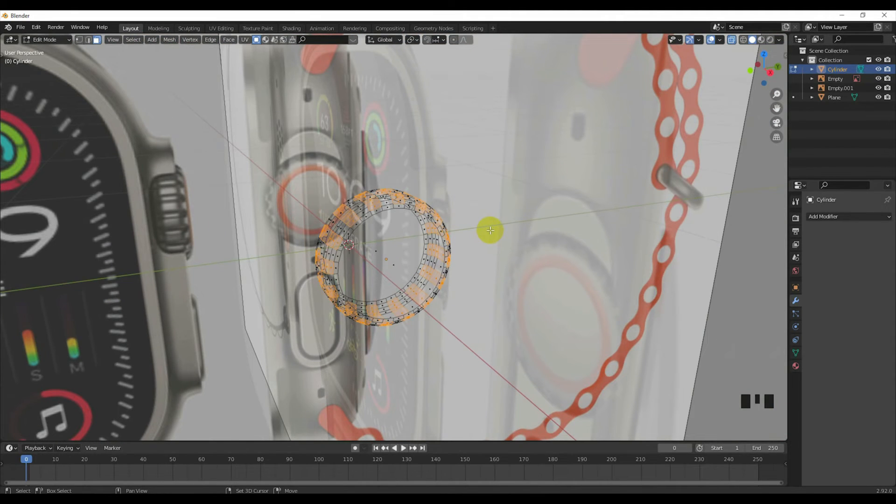
{"action": "key", "text": "e"}
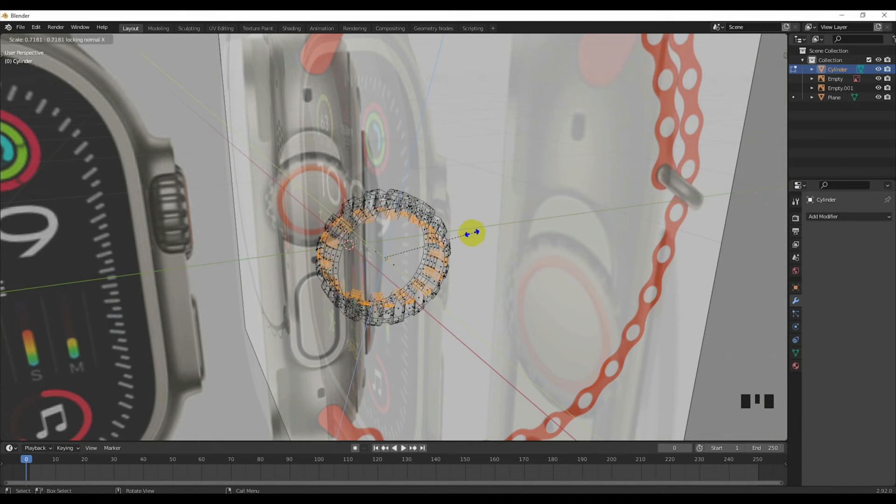
{"action": "right_click", "coordinate": [457, 237]}
{"action": "key", "text": "s"}
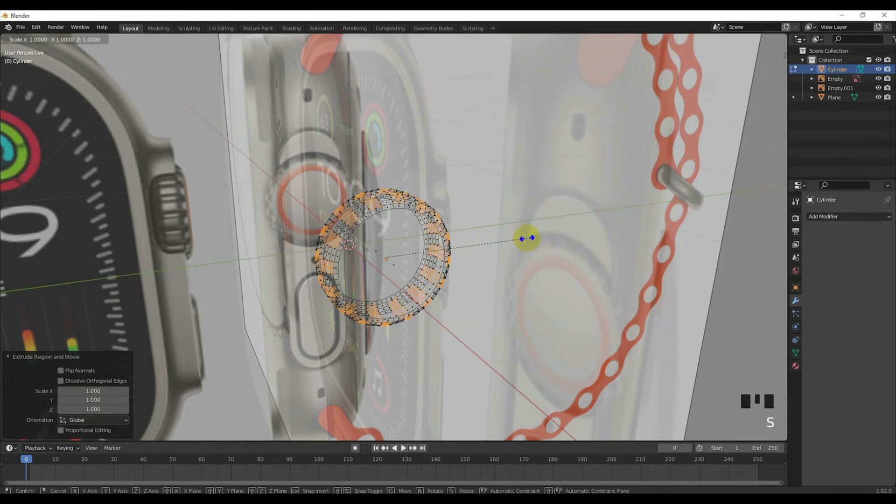
{"action": "left_click", "coordinate": [513, 239]}
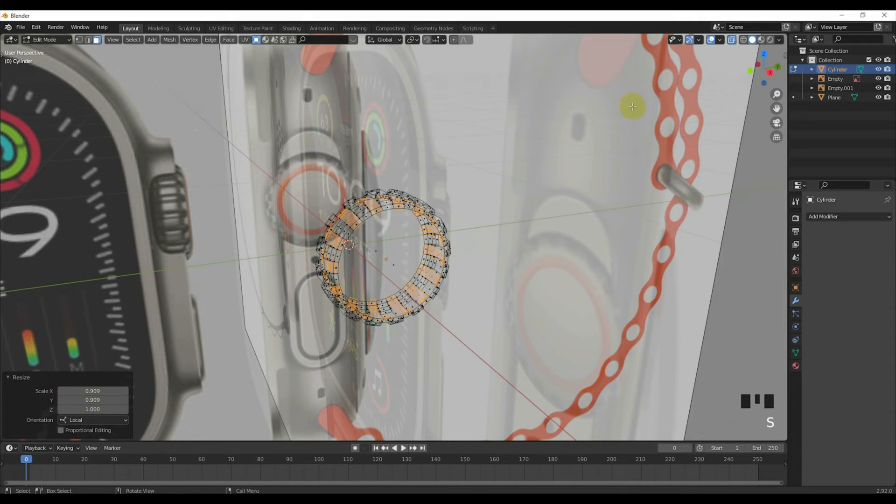
Apply a level 2 subdivision to the grooved crown in Object Mode and shade it smooth, with X-ray off.
{"action": "left_click", "coordinate": [731, 44]}
{"action": "mouse_move", "coordinate": [434, 238]}
{"action": "middle_mouse_down"}
{"action": "mouse_move", "coordinate": [428, 174]}
{"action": "mouse_move", "coordinate": [390, 139]}
{"action": "mouse_move", "coordinate": [360, 156]}
{"action": "mouse_move", "coordinate": [344, 202]}
{"action": "mouse_move", "coordinate": [403, 231]}
{"action": "mouse_move", "coordinate": [366, 260]}
{"action": "mouse_move", "coordinate": [408, 260]}
{"action": "mouse_move", "coordinate": [417, 225]}
{"action": "mouse_move", "coordinate": [409, 224]}
{"action": "mouse_move", "coordinate": [439, 243]}
{"action": "mouse_move", "coordinate": [360, 235]}
{"action": "mouse_move", "coordinate": [373, 248]}
{"action": "mouse_move", "coordinate": [332, 268]}
{"action": "mouse_move", "coordinate": [363, 285]}
{"action": "middle_mouse_up"}
{"action": "key", "text": "Tab"}
{"action": "scroll", "coordinate": [416, 266], "scroll_direction": "up", "scroll_amount": 3}
{"action": "key", "text": "ctrl+2"}
{"action": "right_click", "coordinate": [410, 224]}
{"action": "scroll", "coordinate": [410, 224], "scroll_direction": "down", "scroll_amount": 3}
{"action": "scroll", "coordinate": [439, 244], "scroll_direction": "up", "scroll_amount": 3}
{"action": "scroll", "coordinate": [386, 251], "scroll_direction": "down", "scroll_amount": 4}
Move the crown's flat outer face slightly outward along X.
{"action": "left_click", "coordinate": [381, 280]}
{"action": "key", "text": "Tab"}
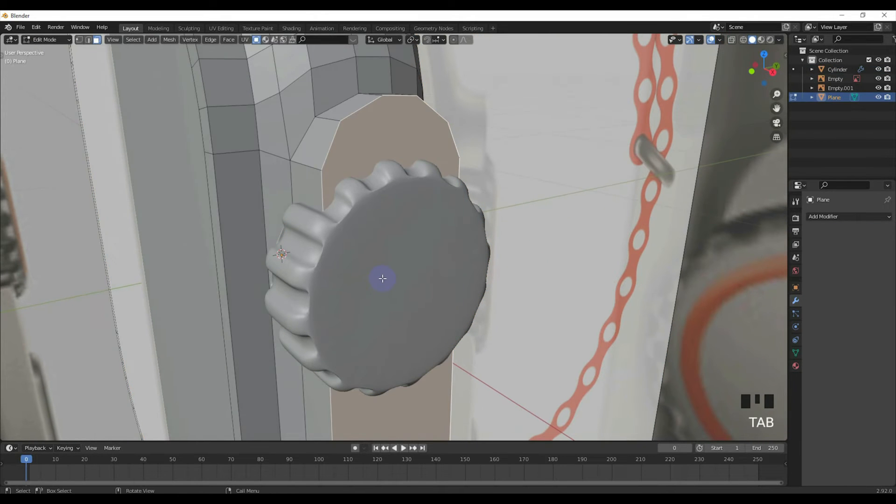
{"action": "key", "text": "Tab"}
{"action": "left_click", "coordinate": [384, 275]}
{"action": "key", "text": "Tab"}
{"action": "scroll", "coordinate": [315, 233], "scroll_direction": "up", "scroll_amount": 2}
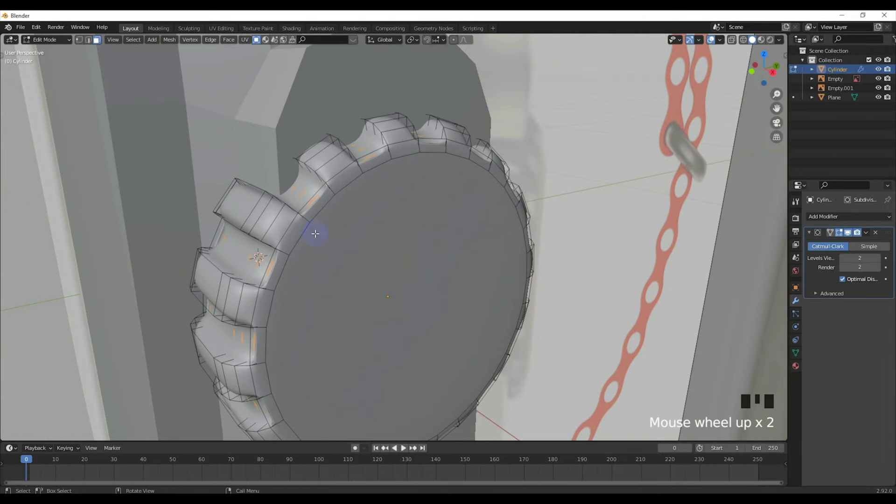
{"action": "left_click", "coordinate": [103, 40]}
{"action": "left_click", "coordinate": [393, 232]}
{"action": "middle_click_drag", "start_coordinate": [394, 233], "coordinate": [409, 272]}
{"action": "key", "text": "g"}
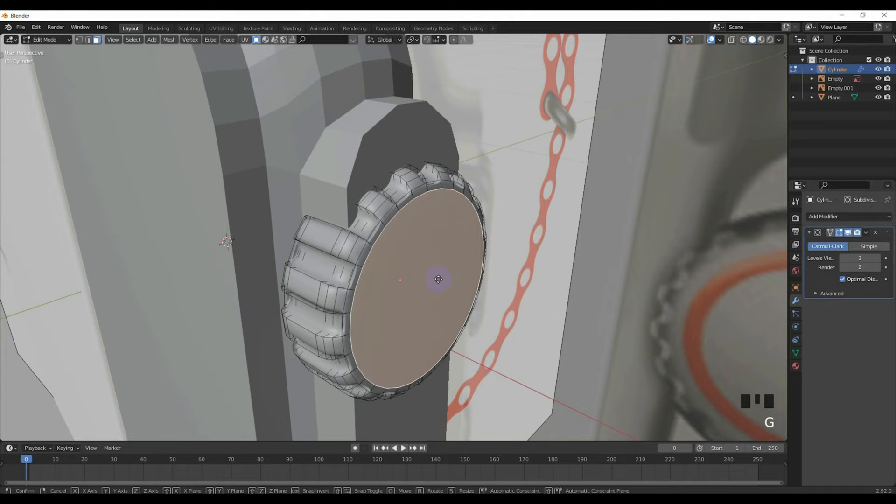
{"action": "key", "text": "x"}
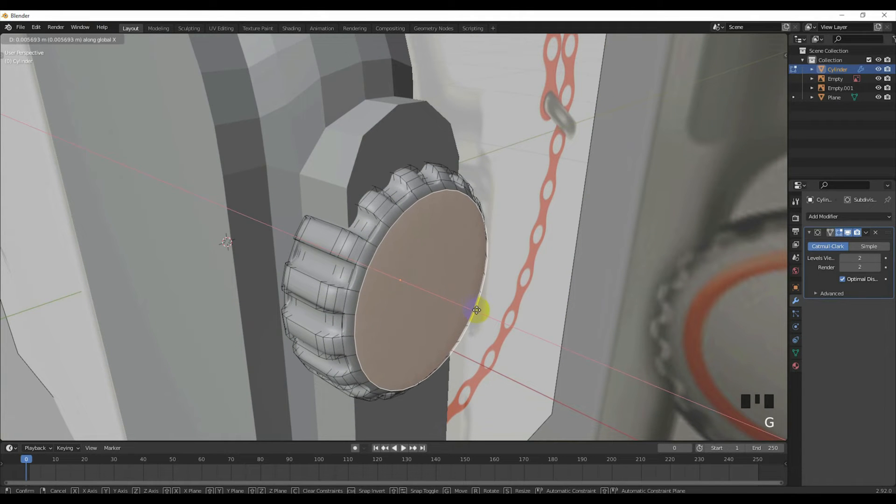
{"action": "left_click", "coordinate": [460, 308]}
{"action": "key", "text": "Tab"}
Scale the whole crown to 0.934 along X.
{"action": "middle_click_drag", "start_coordinate": [456, 327], "coordinate": [516, 298]}
{"action": "left_click", "coordinate": [425, 277]}
{"action": "key", "text": "Tab"}
{"action": "key", "text": "Tab"}
{"action": "left_click", "coordinate": [427, 276]}
{"action": "scroll", "coordinate": [427, 277], "scroll_direction": "up", "scroll_amount": 2}
{"action": "key", "text": "s"}
{"action": "key", "text": "x"}
{"action": "left_click", "coordinate": [512, 295]}
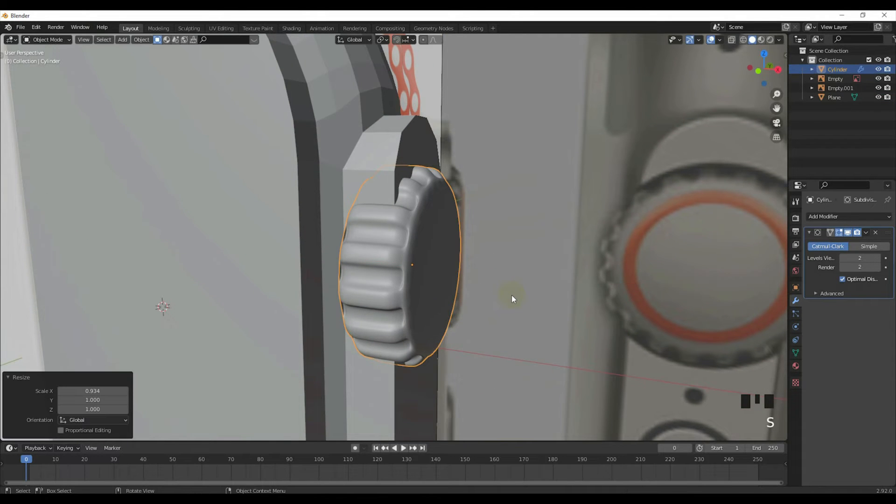
Move the crown by -0.000758 m along X to align it with the front reference image.
{"action": "key", "text": "KP_1"}
{"action": "scroll", "coordinate": [514, 267], "scroll_direction": "up", "scroll_amount": 2}
{"action": "left_click", "coordinate": [732, 40]}
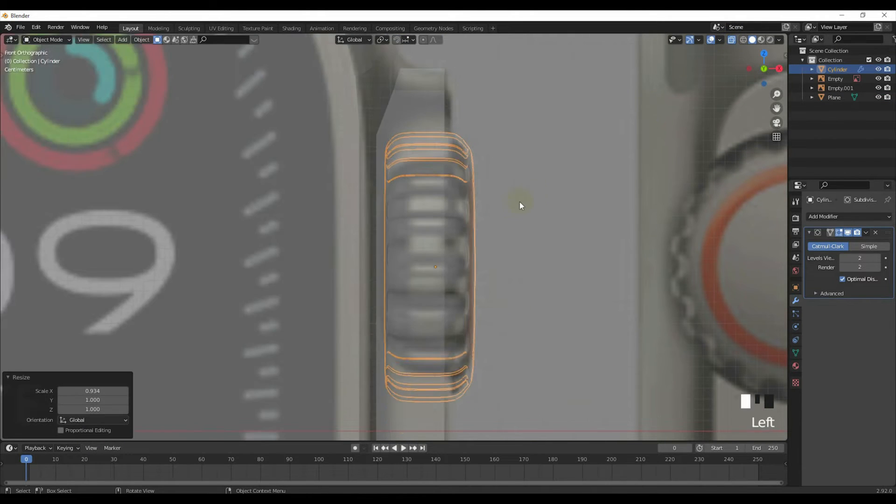
{"action": "scroll", "coordinate": [516, 240], "scroll_direction": "up", "scroll_amount": 1}
{"action": "key", "text": "g"}
{"action": "key", "text": "x"}
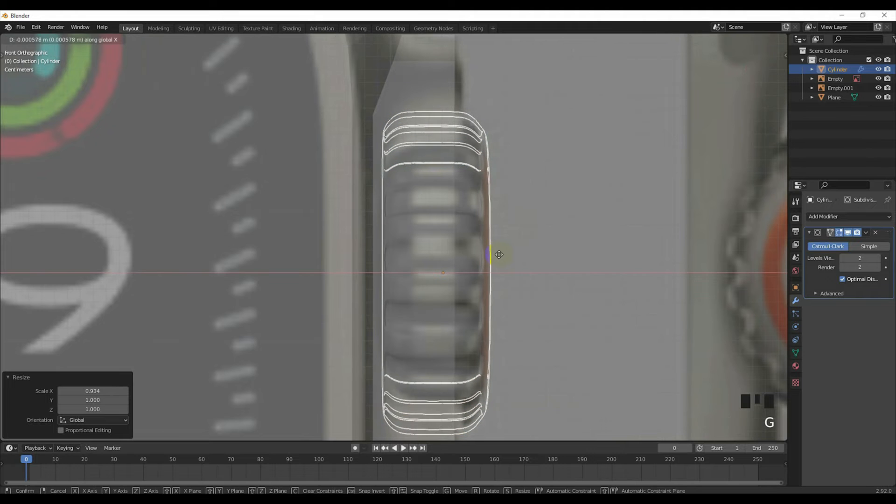
{"action": "left_click", "coordinate": [500, 254]}
{"action": "left_click", "coordinate": [731, 40]}
{"action": "scroll", "coordinate": [469, 249], "scroll_direction": "down", "scroll_amount": 2}
{"action": "middle_click_drag", "start_coordinate": [469, 249], "coordinate": [348, 266]}
{"action": "scroll", "coordinate": [360, 265], "scroll_direction": "down", "scroll_amount": 3}
{"action": "key", "text": "KP_1"}
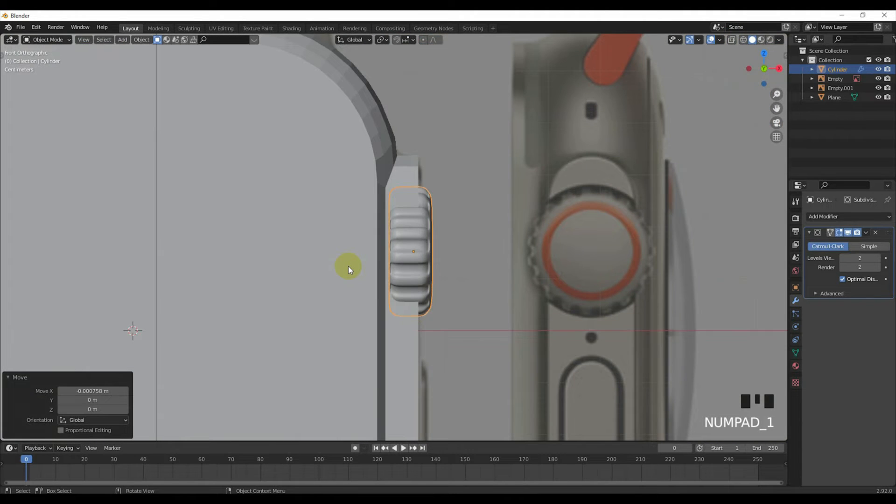
Inset the crown's outer face twice, by about 0.0094 m and 0.01408 m, following both edges of the reference's orange ring.
{"action": "key", "text": "KP_3"}
{"action": "scroll", "coordinate": [362, 270], "scroll_direction": "up", "scroll_amount": 3}
{"action": "left_click", "coordinate": [363, 270]}
{"action": "scroll", "coordinate": [379, 270], "scroll_direction": "up", "scroll_amount": 2}
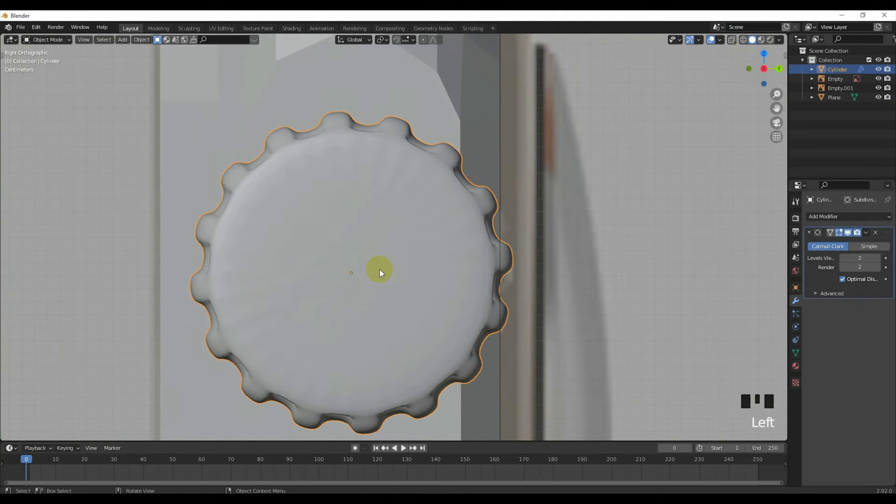
{"action": "scroll", "coordinate": [380, 270], "scroll_direction": "down", "scroll_amount": 5}
{"action": "key", "text": "Tab"}
{"action": "scroll", "coordinate": [381, 270], "scroll_direction": "up", "scroll_amount": 3}
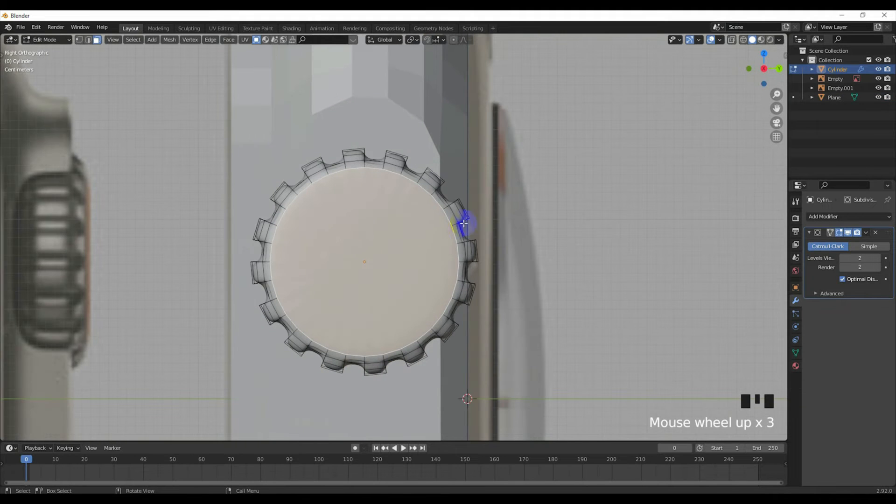
{"action": "left_click", "coordinate": [732, 40]}
{"action": "scroll", "coordinate": [468, 204], "scroll_direction": "up", "scroll_amount": 1}
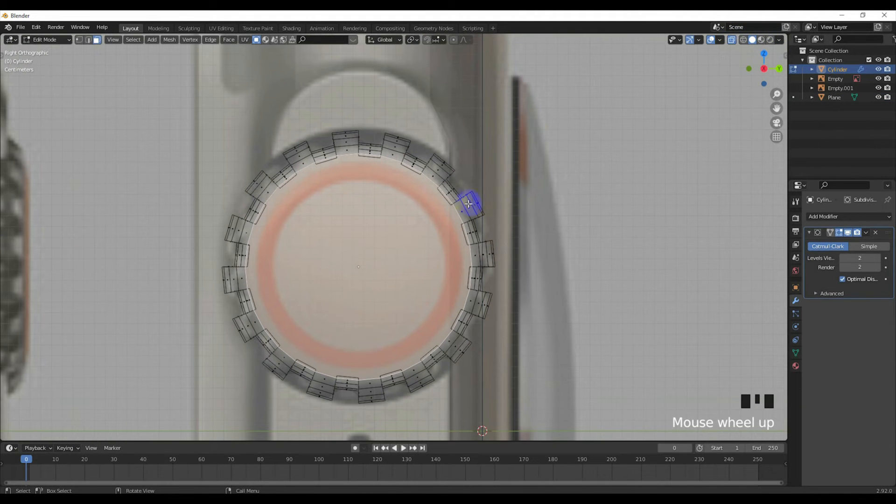
{"action": "left_click", "coordinate": [732, 41]}
{"action": "left_click", "coordinate": [732, 41]}
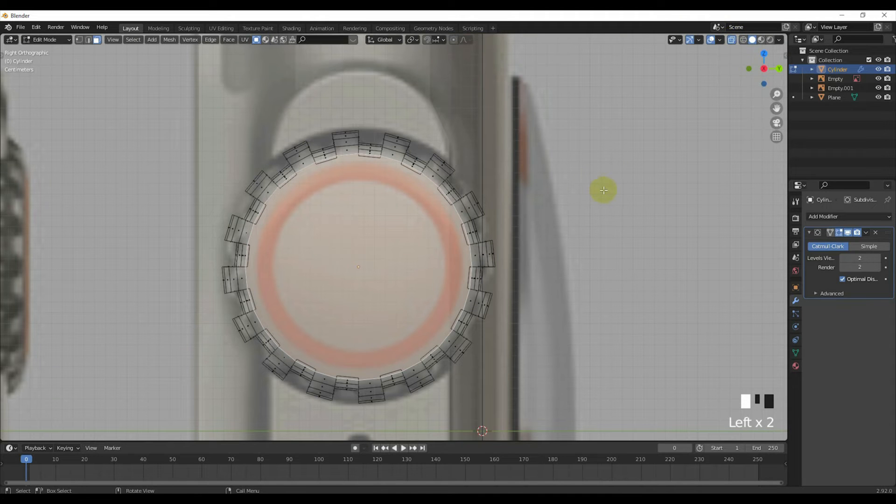
{"action": "key", "text": "i"}
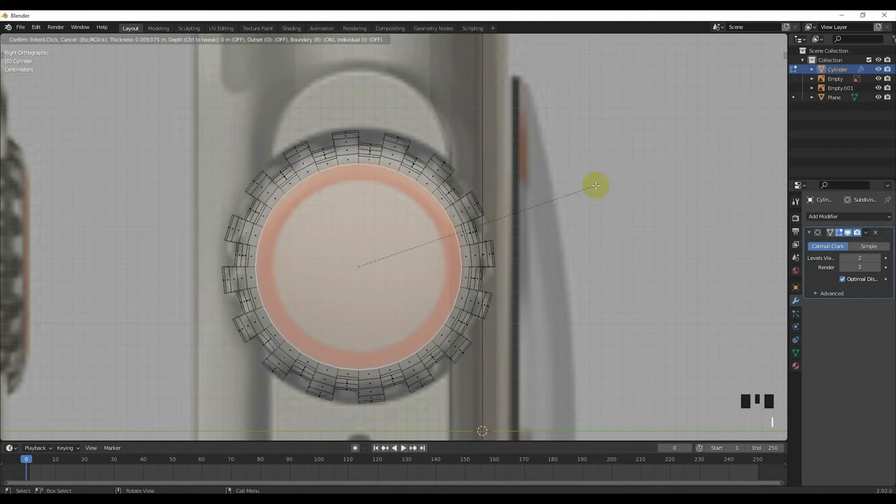
{"action": "left_click", "coordinate": [595, 186]}
{"action": "key", "text": "i"}
{"action": "left_click", "coordinate": [580, 186]}
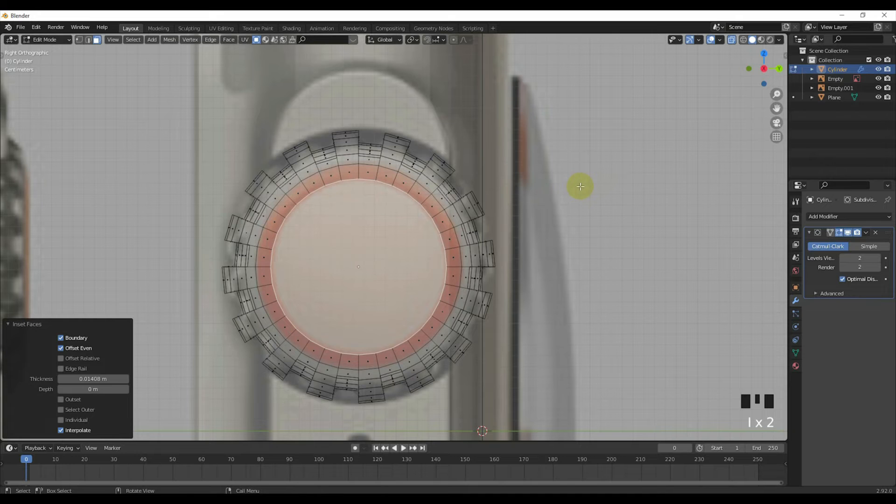
Return to Object Mode with X-ray off and inspect the crown's shape.
{"action": "scroll", "coordinate": [580, 186], "scroll_direction": "down", "scroll_amount": 3}
{"action": "left_click", "coordinate": [446, 350]}
{"action": "middle_click_drag", "start_coordinate": [446, 350], "coordinate": [488, 228]}
{"action": "key", "text": "Tab"}
{"action": "left_click", "coordinate": [732, 40]}
{"action": "middle_click_drag", "start_coordinate": [490, 196], "coordinate": [395, 228]}
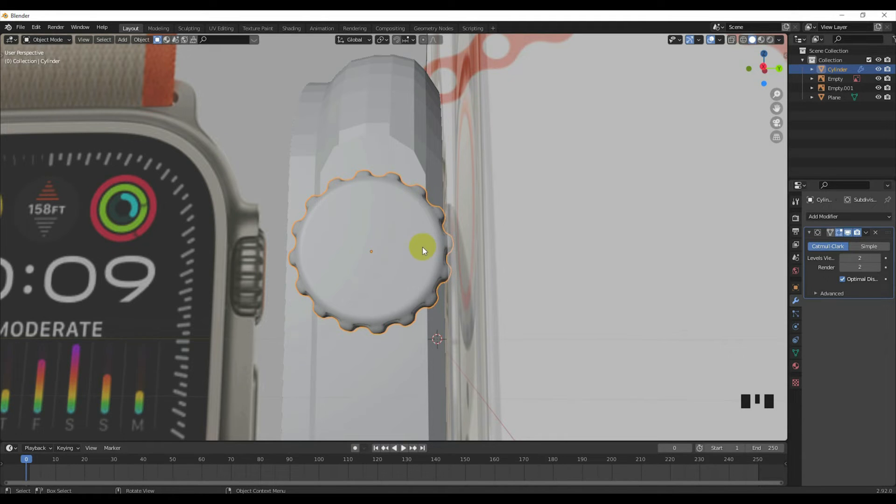
Snap the 3D cursor to the crown's centre and add a 32-vertex cylinder there.
{"action": "scroll", "coordinate": [422, 248], "scroll_direction": "down", "scroll_amount": 2}
{"action": "key", "text": "KP_1"}
{"action": "key", "text": "KP_3"}
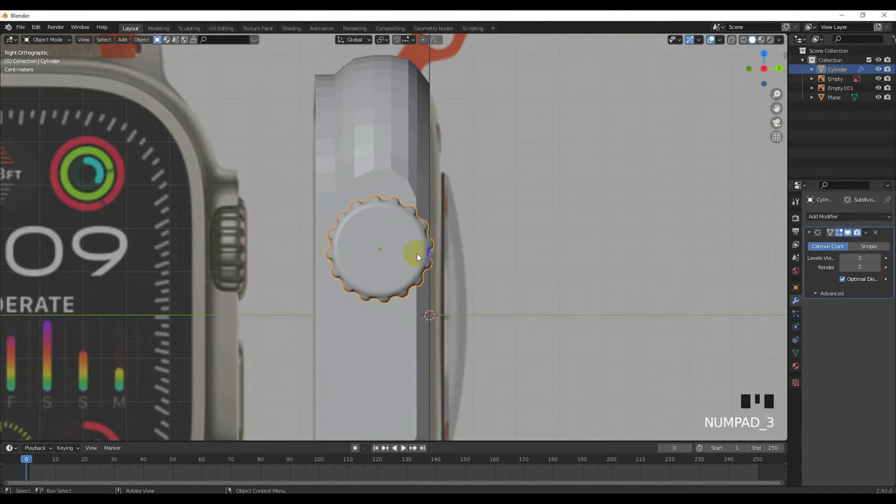
{"action": "scroll", "coordinate": [406, 252], "scroll_direction": "up", "scroll_amount": 2}
{"action": "key", "text": "shift+s"}
{"action": "left_click", "coordinate": [401, 299]}
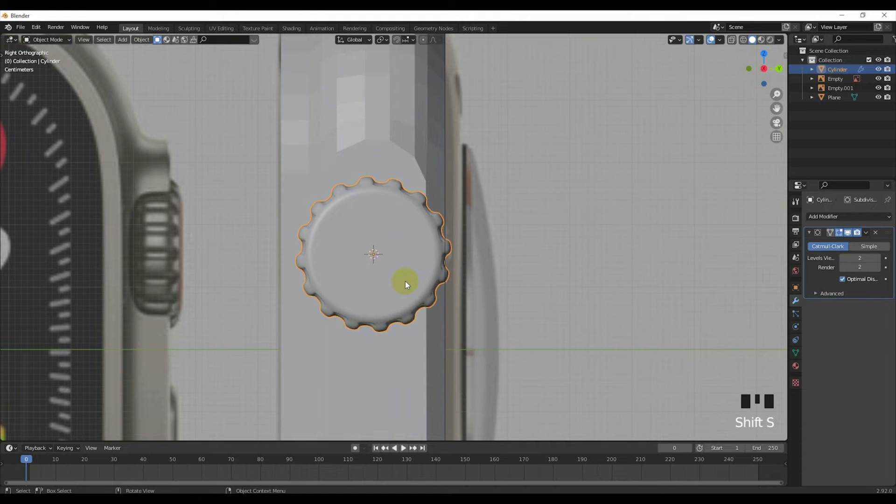
{"action": "key", "text": "shift+a"}
{"action": "mouse_move", "coordinate": [419, 258]}
{"action": "left_click", "coordinate": [441, 306]}
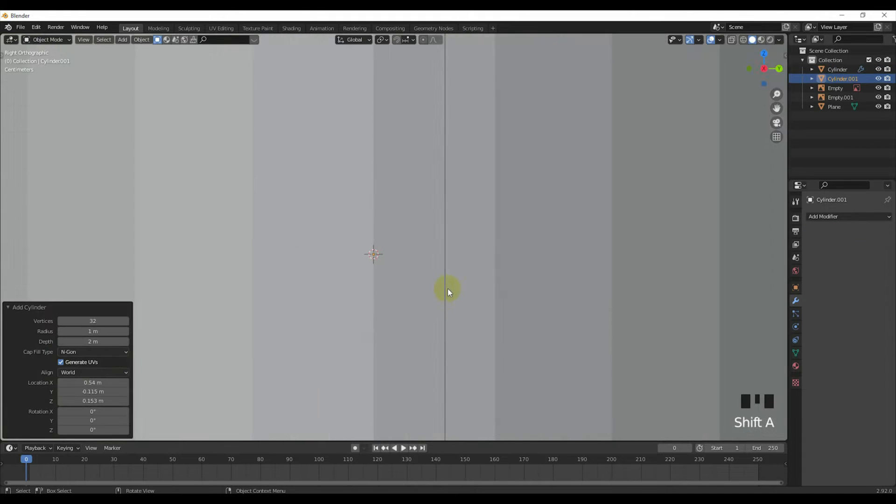
Rotate the new cylinder 90° about X and 90° about Z.
{"action": "scroll", "coordinate": [447, 286], "scroll_direction": "down", "scroll_amount": 9}
{"action": "type", "text": "rx"}
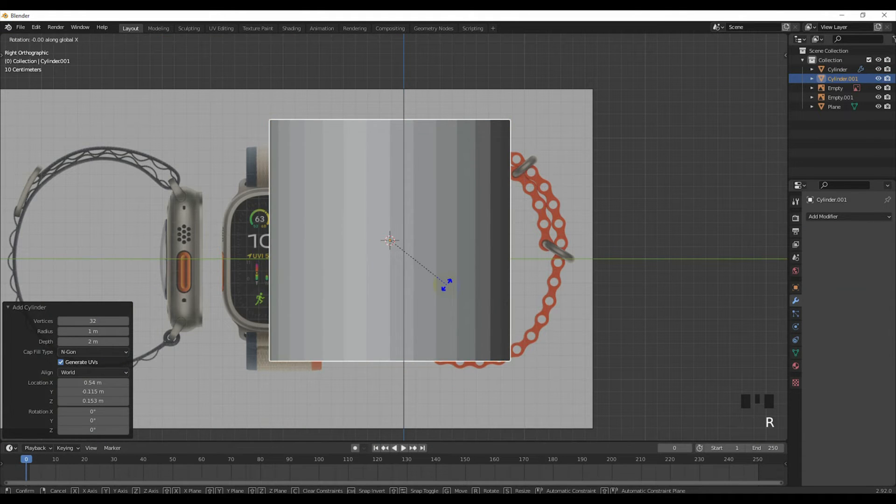
{"action": "type", "text": "90"}
{"action": "key", "text": "Return"}
{"action": "type", "text": "rz90"}
{"action": "key", "text": "Return"}
Scale the new cylinder down in stages, finishing with factors 0.585 and 0.952, until it closely surrounds the crown in the reference.
{"action": "key", "text": "s"}
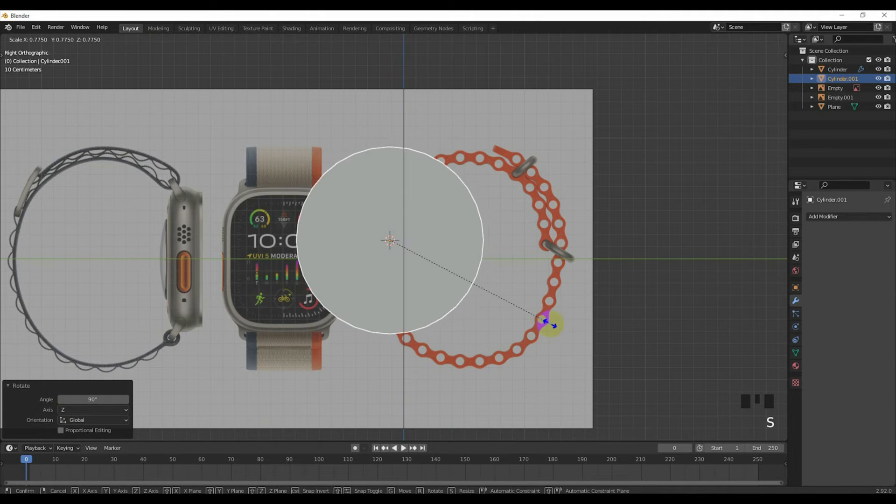
{"action": "left_click", "coordinate": [424, 268]}
{"action": "scroll", "coordinate": [424, 268], "scroll_direction": "up", "scroll_amount": 8}
{"action": "key", "text": "s"}
{"action": "left_click", "coordinate": [484, 285]}
{"action": "left_click", "coordinate": [731, 40]}
{"action": "scroll", "coordinate": [556, 183], "scroll_direction": "up", "scroll_amount": 3}
{"action": "key", "text": "s"}
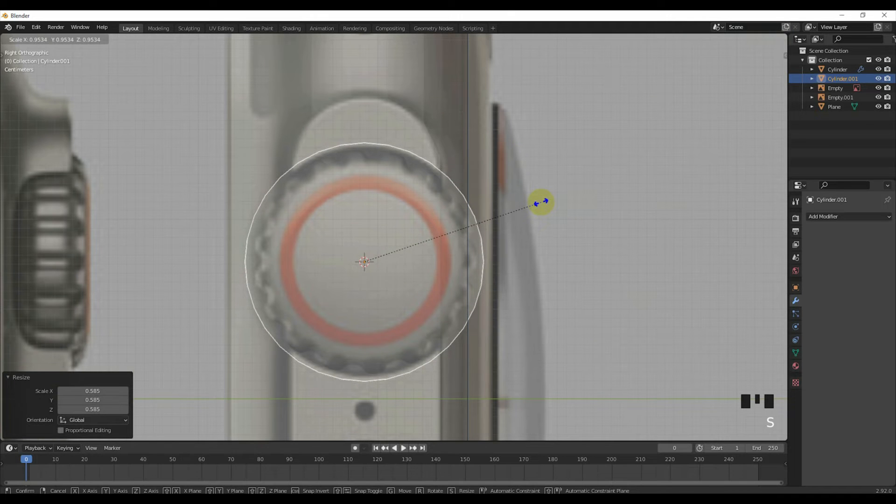
{"action": "left_click", "coordinate": [541, 201]}
{"action": "scroll", "coordinate": [479, 243], "scroll_direction": "up", "scroll_amount": 2}
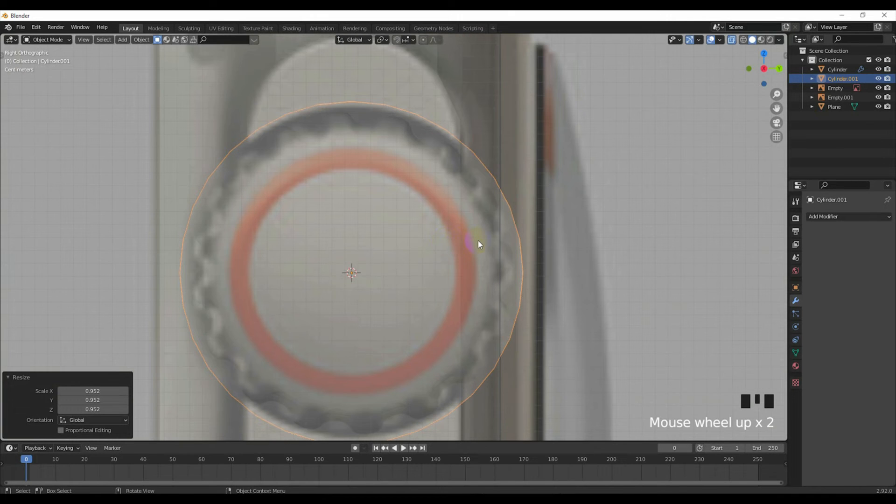
{"action": "scroll", "coordinate": [426, 259], "scroll_direction": "down", "scroll_amount": 1}
{"action": "left_click", "coordinate": [417, 266]}
{"action": "left_click", "coordinate": [419, 270]}
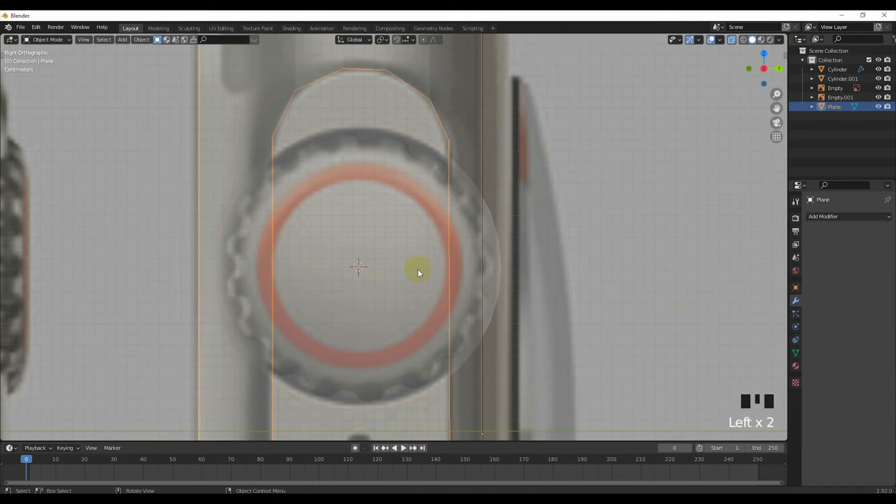
Scale the cylinder around the crown by 0.984 to fit the crown's outer edge in the side reference.
{"action": "left_click", "coordinate": [438, 262]}
{"action": "left_click", "coordinate": [497, 276]}
{"action": "key", "text": "s"}
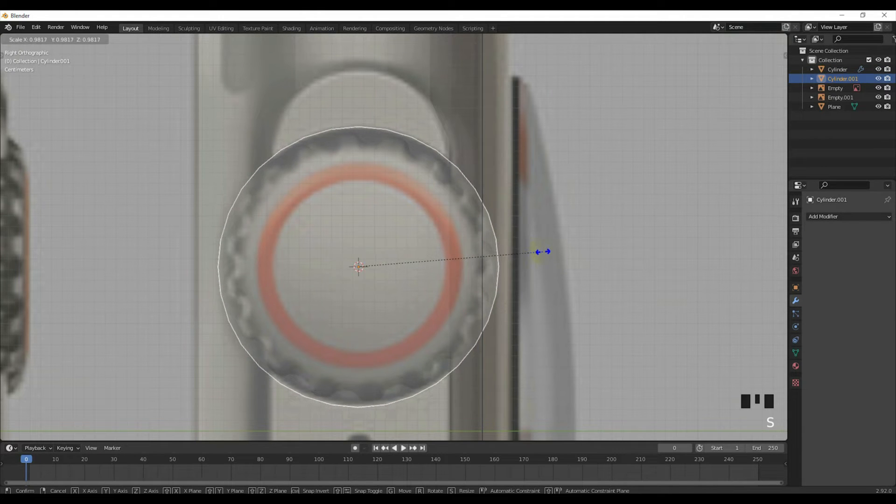
{"action": "left_click", "coordinate": [544, 252]}
Turn X-ray off, shorten the cylinder along its axis and move it about 0.057 m along X away from the watch body.
{"action": "left_click", "coordinate": [731, 40]}
{"action": "scroll", "coordinate": [405, 234], "scroll_direction": "down", "scroll_amount": 4}
{"action": "middle_click_drag", "start_coordinate": [405, 234], "coordinate": [492, 302]}
{"action": "scroll", "coordinate": [492, 288], "scroll_direction": "down", "scroll_amount": 1}
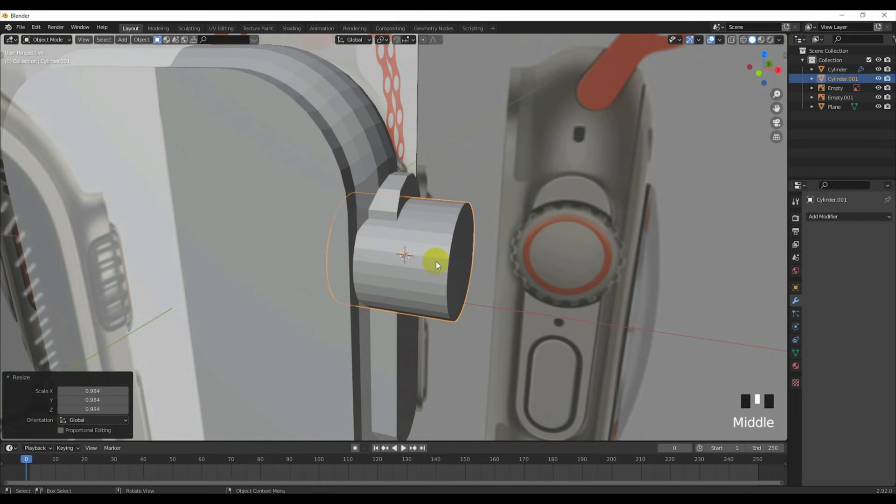
{"action": "middle_click_drag", "start_coordinate": [436, 261], "coordinate": [547, 270]}
{"action": "key", "text": "s"}
{"action": "left_click", "coordinate": [484, 272]}
{"action": "key", "text": "g"}
{"action": "left_click", "coordinate": [478, 269]}
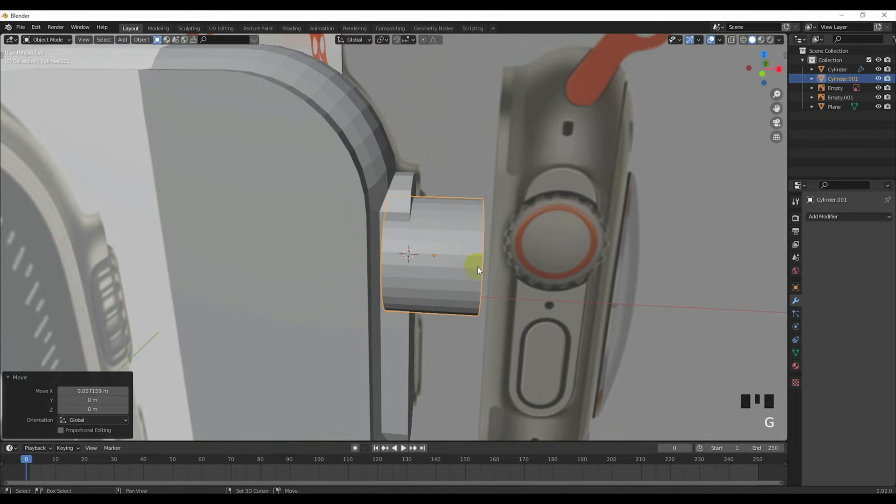
In front view, shift the cylinder about -0.0025 m along X so it sits just outside the case wall.
{"action": "key", "text": "KP_1"}
{"action": "scroll", "coordinate": [449, 267], "scroll_direction": "up", "scroll_amount": 4}
{"action": "key", "text": "g"}
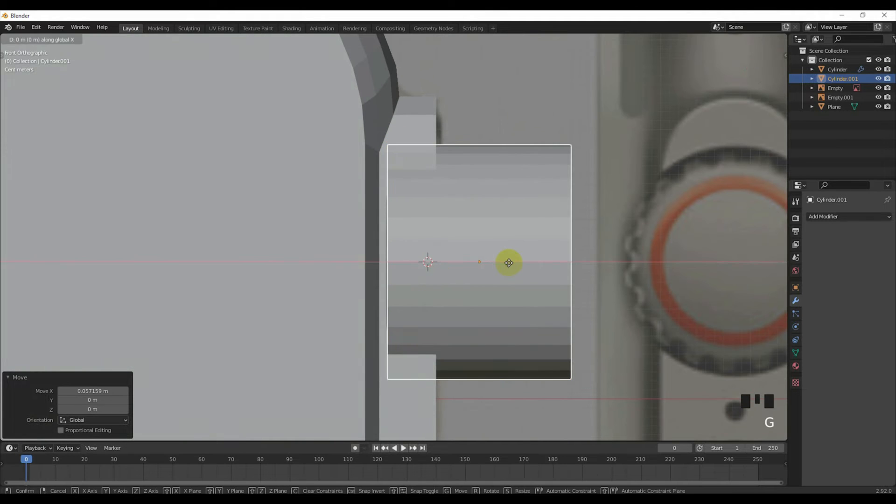
{"action": "left_click", "coordinate": [486, 259]}
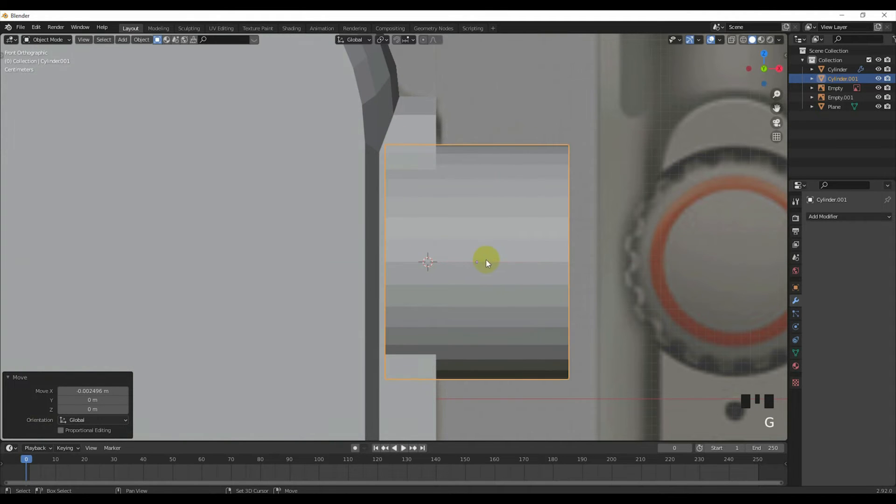
Subtract the cylinder from the watch body with a Bool Tool difference.
{"action": "left_click", "coordinate": [424, 381], "text": "shift"}
{"action": "key", "text": "ctrl+KP_Subtract"}
{"action": "scroll", "coordinate": [449, 357], "scroll_direction": "down", "scroll_amount": 3}
{"action": "middle_click_drag", "start_coordinate": [449, 358], "coordinate": [386, 335]}
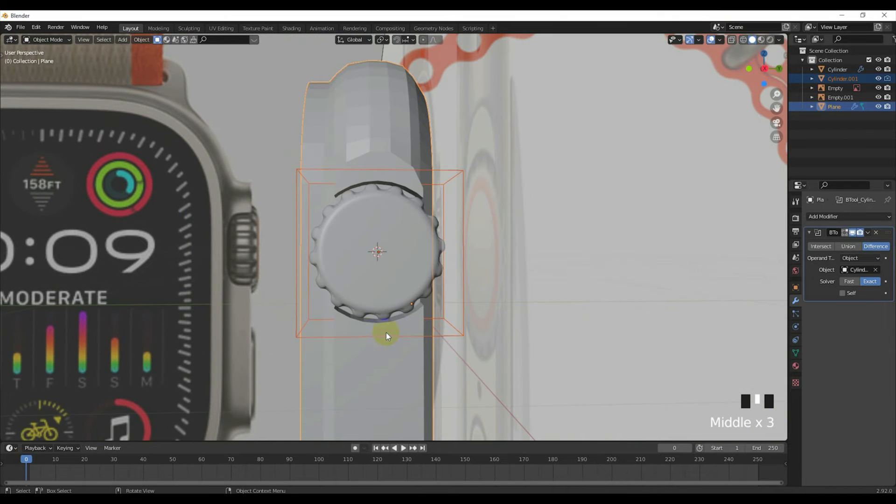
Examine the recess around the crown and compare it with the side button area in the side reference, using X-ray.
{"action": "key", "text": "KP_1"}
{"action": "key", "text": "KP_3"}
{"action": "left_click", "coordinate": [506, 336]}
{"action": "scroll", "coordinate": [433, 314], "scroll_direction": "up", "scroll_amount": 3}
{"action": "middle_click_drag", "start_coordinate": [433, 315], "coordinate": [411, 308]}
{"action": "scroll", "coordinate": [469, 318], "scroll_direction": "down", "scroll_amount": 4}
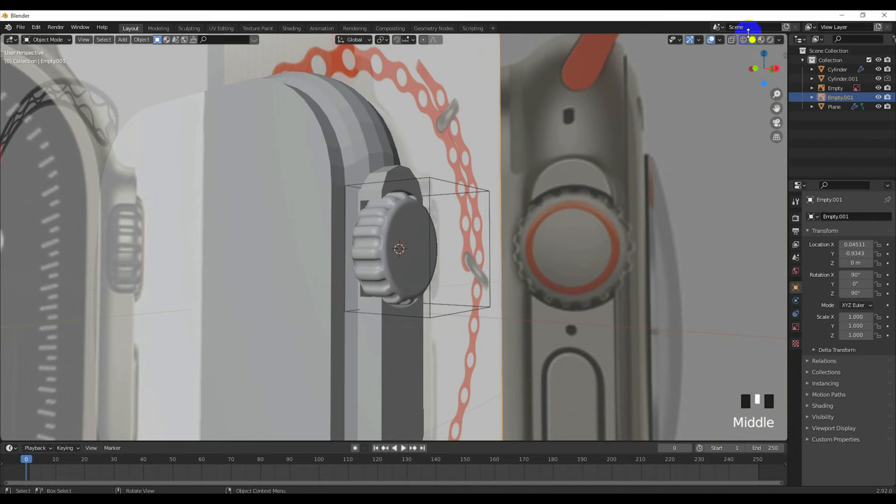
{"action": "left_click", "coordinate": [732, 39]}
{"action": "scroll", "coordinate": [466, 236], "scroll_direction": "down", "scroll_amount": 3}
{"action": "scroll", "coordinate": [468, 236], "scroll_direction": "up", "scroll_amount": 2}
{"action": "key", "text": "KP_3"}
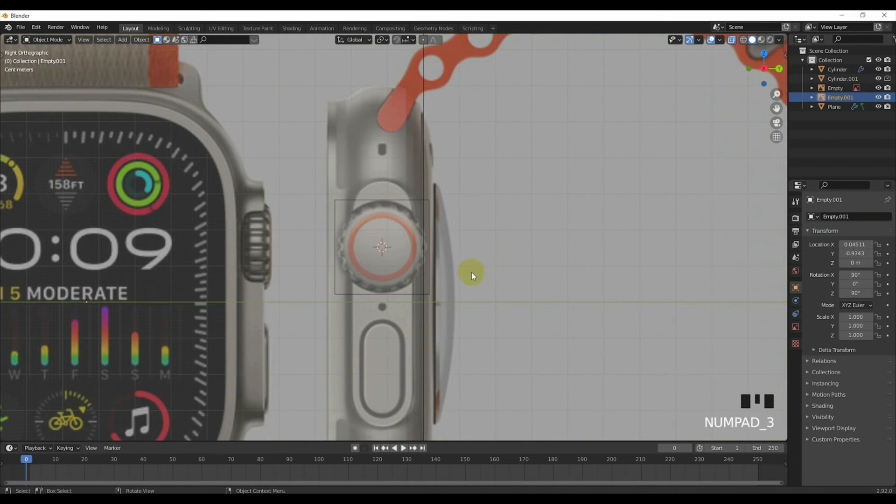
{"action": "scroll", "coordinate": [471, 273], "scroll_direction": "up", "scroll_amount": 2}
{"action": "middle_click_drag", "start_coordinate": [470, 276], "coordinate": [466, 214], "text": "shift"}
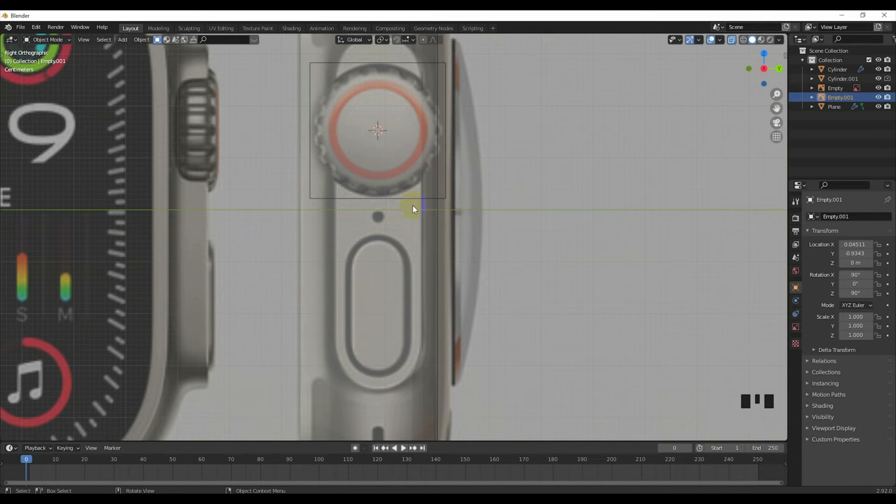
{"action": "middle_click_drag", "start_coordinate": [408, 200], "coordinate": [715, 65]}
{"action": "left_click", "coordinate": [709, 60]}
{"action": "scroll", "coordinate": [394, 230], "scroll_direction": "up", "scroll_amount": 2}
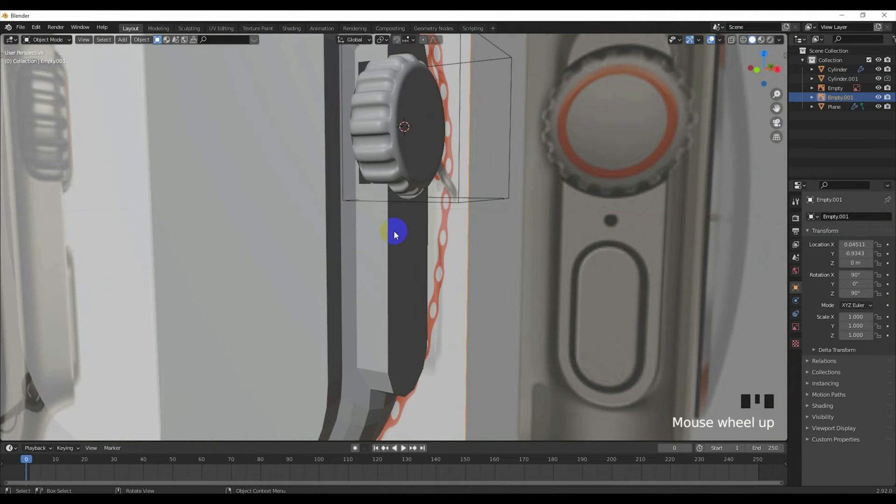
Apply the Boolean modifier on the watch body and delete the cutting cylinder.
{"action": "left_click", "coordinate": [630, 253]}
{"action": "left_click", "coordinate": [864, 233]}
{"action": "left_click", "coordinate": [840, 244]}
{"action": "left_click", "coordinate": [426, 199]}
{"action": "left_click", "coordinate": [449, 203]}
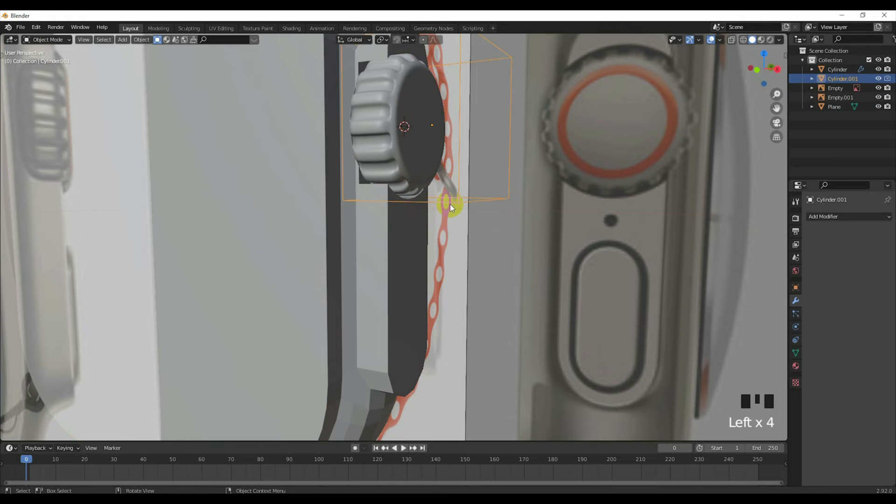
{"action": "key", "text": "Delete"}
{"action": "key", "text": "KP_3"}
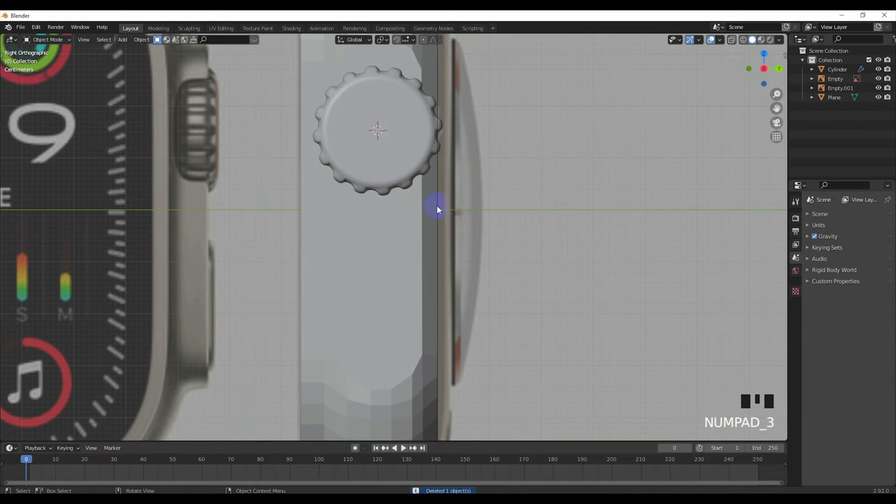
Turn X-ray on, add a 2 m plane at the 3D cursor and rotate it 90° about Y to face the side view.
{"action": "left_click", "coordinate": [742, 39]}
{"action": "key", "text": "shift+a"}
{"action": "mouse_move", "coordinate": [383, 130]}
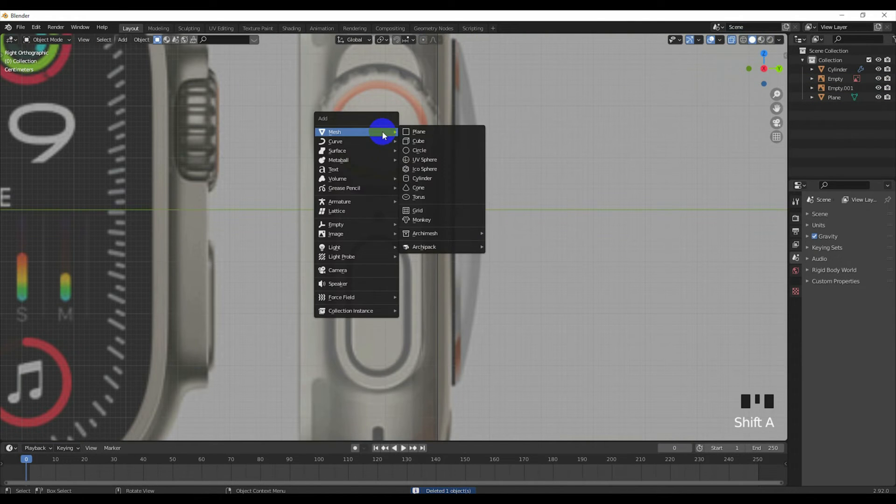
{"action": "left_click", "coordinate": [418, 132]}
{"action": "scroll", "coordinate": [402, 166], "scroll_direction": "down", "scroll_amount": 4}
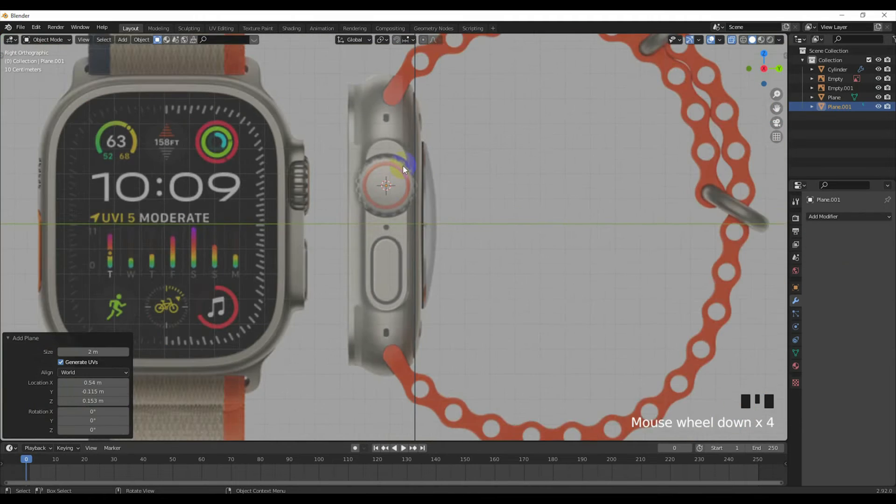
{"action": "scroll", "coordinate": [426, 183], "scroll_direction": "up", "scroll_amount": 2}
{"action": "scroll", "coordinate": [426, 184], "scroll_direction": "down", "scroll_amount": 4}
{"action": "scroll", "coordinate": [425, 189], "scroll_direction": "up", "scroll_amount": 3}
{"action": "type", "text": "r"}
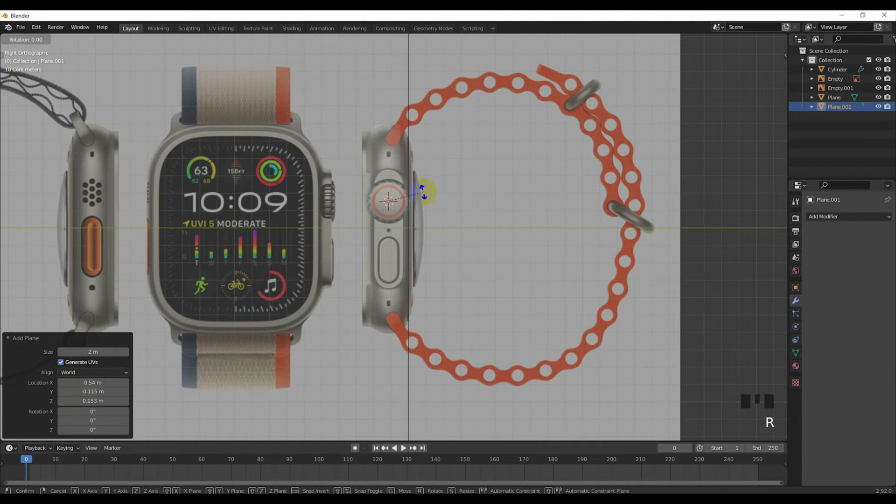
{"action": "type", "text": "90"}
{"action": "key", "text": "Return"}
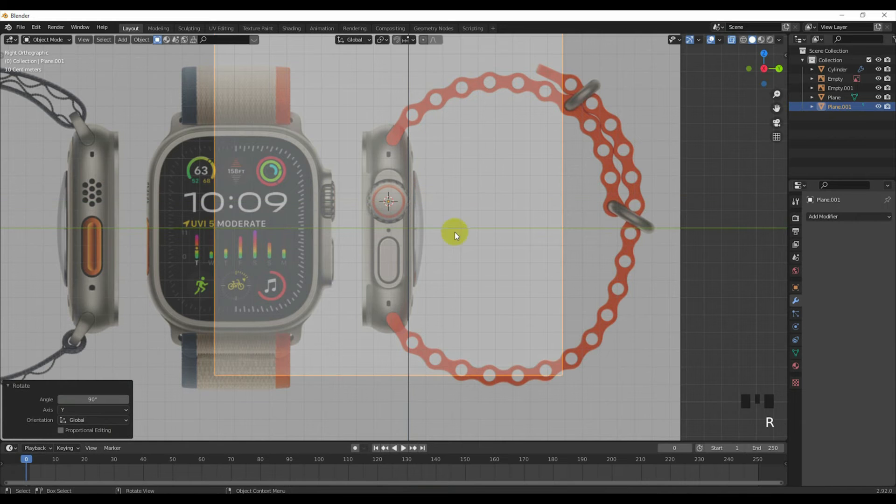
Scale the new plane by 0.244 and move it -0.33772 m along Z onto the side button in the reference.
{"action": "key", "text": "s"}
{"action": "left_click", "coordinate": [413, 229]}
{"action": "scroll", "coordinate": [415, 238], "scroll_direction": "up", "scroll_amount": 4}
{"action": "middle_click_drag", "start_coordinate": [415, 238], "coordinate": [407, 221], "text": "shift"}
{"action": "key", "text": "g"}
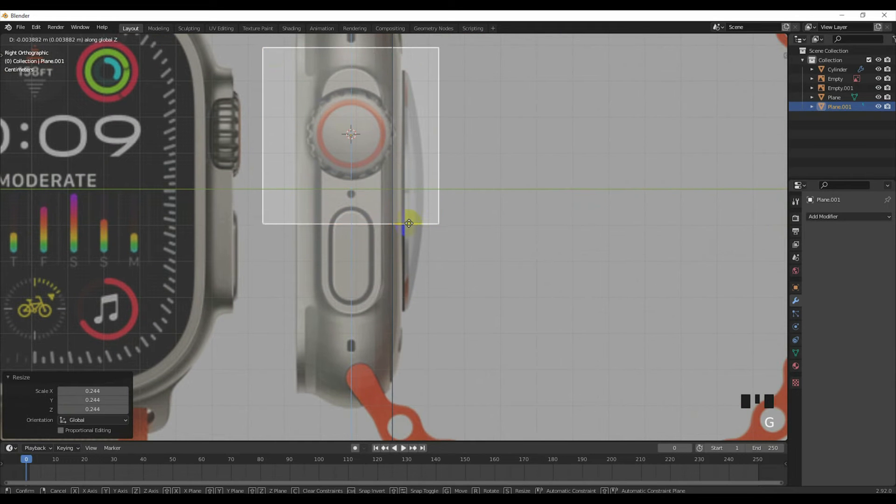
{"action": "key", "text": "z"}
{"action": "left_click", "coordinate": [416, 344]}
{"action": "scroll", "coordinate": [470, 343], "scroll_direction": "up", "scroll_amount": 2}
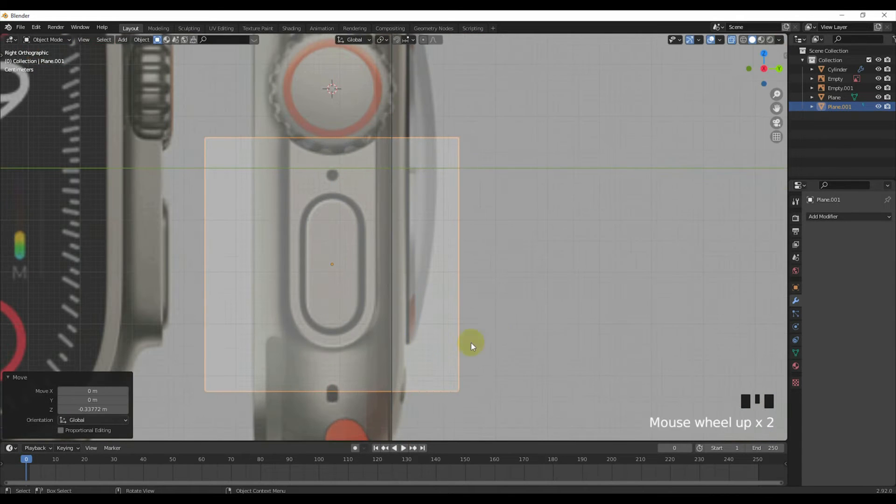
Scale the plane by 0.449 and again by 0.549 until it matches the side button's width.
{"action": "key", "text": "s"}
{"action": "left_click", "coordinate": [411, 320]}
{"action": "scroll", "coordinate": [411, 320], "scroll_direction": "up", "scroll_amount": 3}
{"action": "middle_click_drag", "start_coordinate": [411, 320], "coordinate": [495, 314], "text": "shift"}
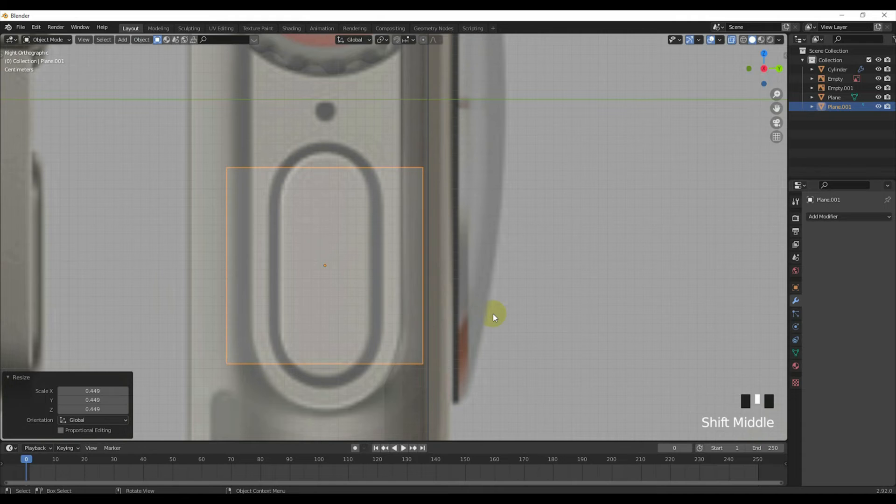
{"action": "key", "text": "s"}
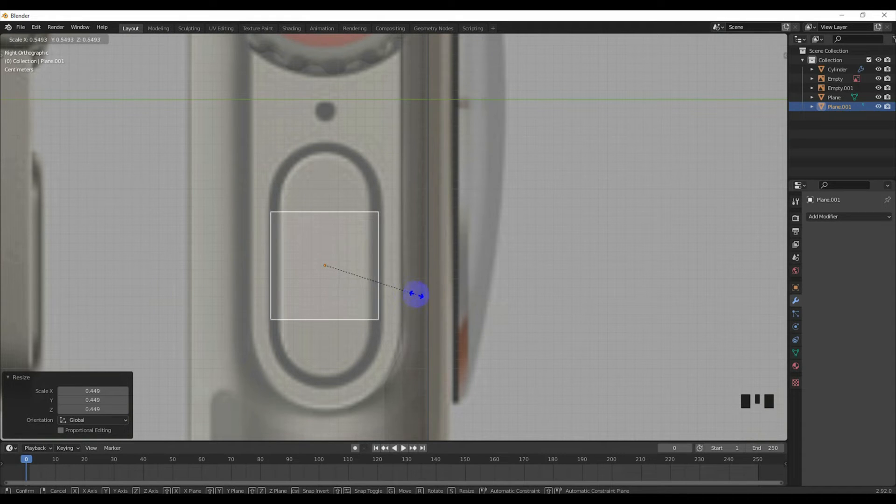
{"action": "left_click", "coordinate": [417, 294]}
{"action": "scroll", "coordinate": [416, 294], "scroll_direction": "up", "scroll_amount": 1}
{"action": "middle_click_drag", "start_coordinate": [416, 294], "coordinate": [375, 282], "text": "shift"}
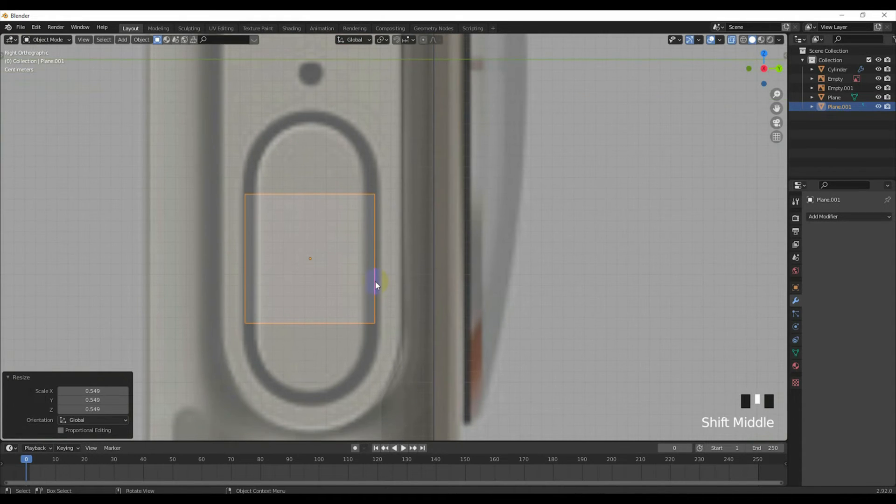
Centre the plane on the side button by moving it 0.001517 m and 0.000347 m along Y.
{"action": "key", "text": "g"}
{"action": "right_click", "coordinate": [406, 289]}
{"action": "key", "text": "g"}
{"action": "key", "text": "y"}
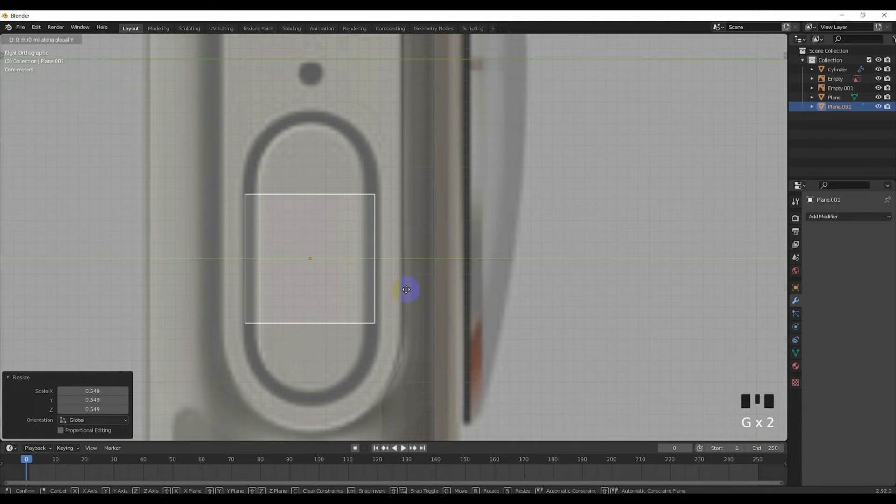
{"action": "left_click", "coordinate": [422, 291]}
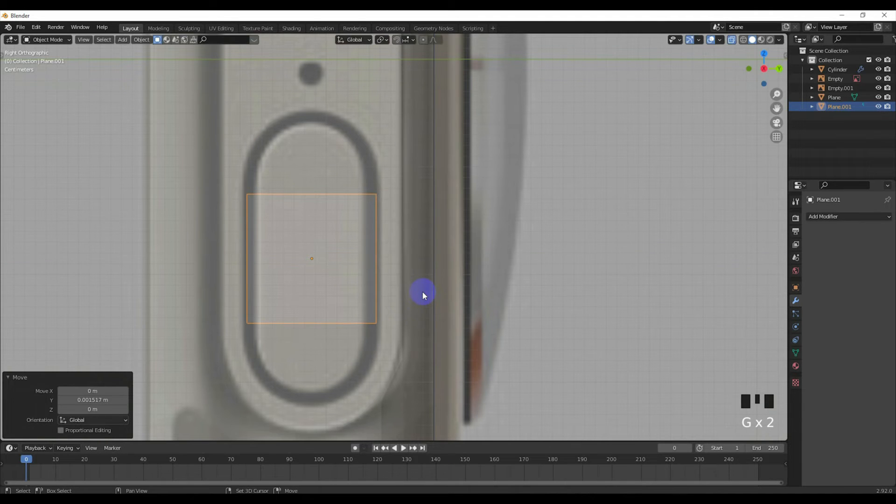
{"action": "key", "text": "g"}
{"action": "key", "text": "y"}
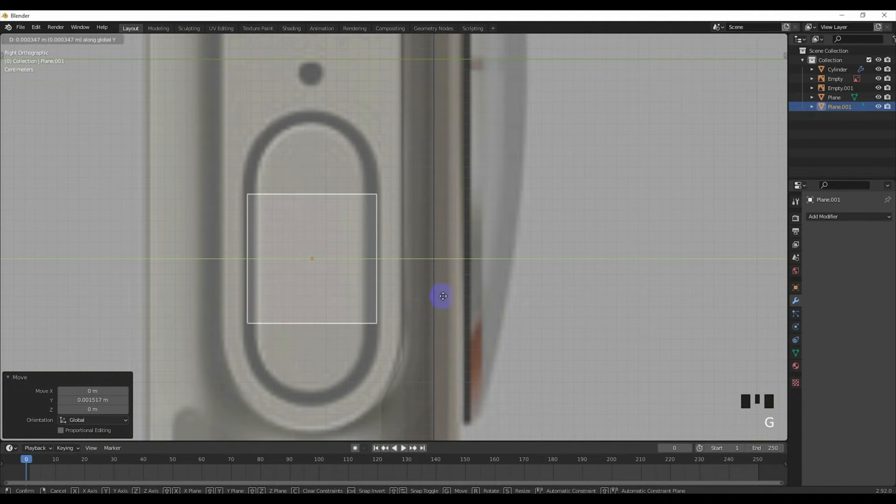
{"action": "left_click", "coordinate": [443, 296]}
Stretch the plane by 2.229 along Z to the side button's height and apply its scale.
{"action": "key", "text": "s"}
{"action": "right_click", "coordinate": [446, 316]}
{"action": "key", "text": "s"}
{"action": "key", "text": "z"}
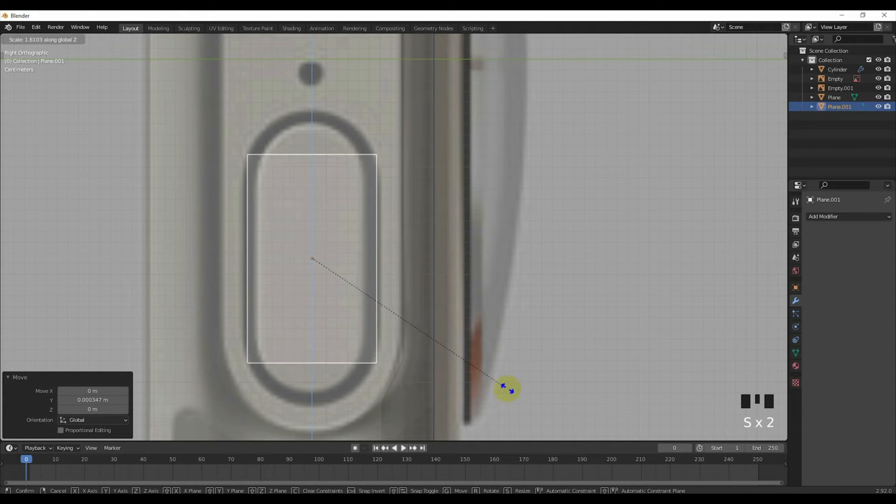
{"action": "left_click", "coordinate": [590, 424]}
{"action": "key", "text": "ctrl+a"}
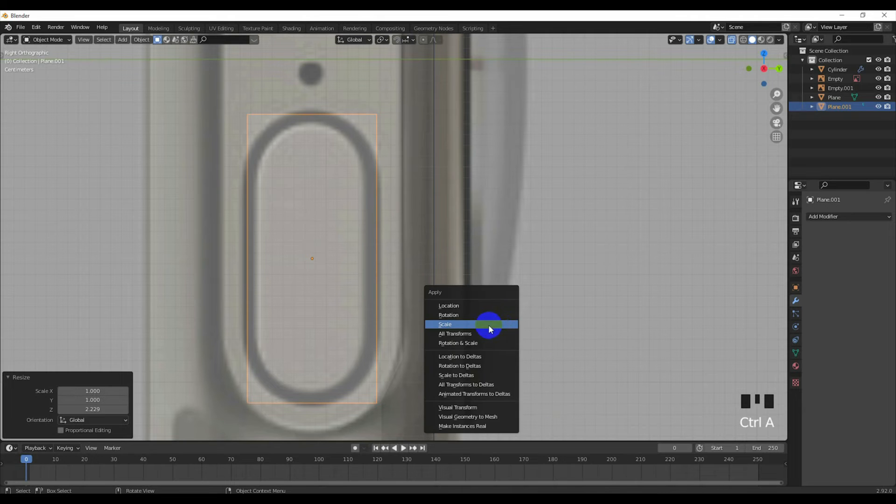
{"action": "left_click", "coordinate": [488, 324]}
In Edit Mode, vertex-bevel the plane's four corners with 5 segments and about 0.06 m width to form the button outline.
{"action": "scroll", "coordinate": [475, 315], "scroll_direction": "down", "scroll_amount": 5}
{"action": "scroll", "coordinate": [399, 224], "scroll_direction": "up", "scroll_amount": 2}
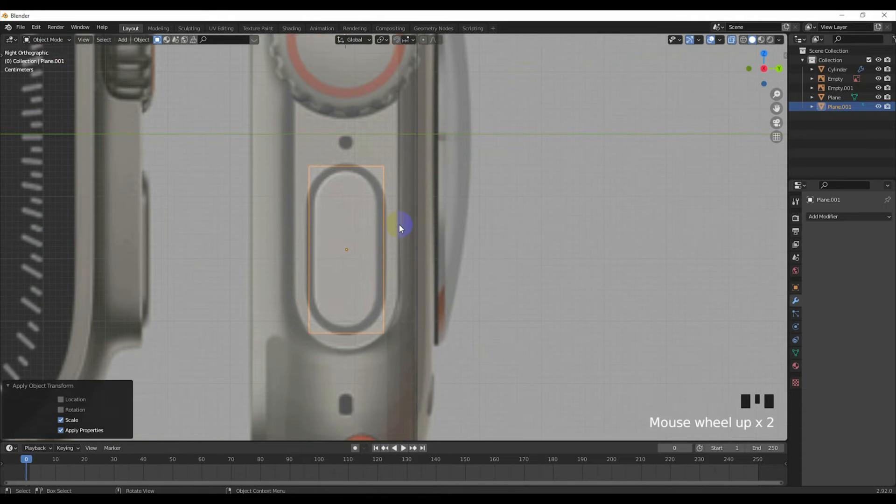
{"action": "key", "text": "Tab"}
{"action": "left_click", "coordinate": [79, 39]}
{"action": "scroll", "coordinate": [360, 194], "scroll_direction": "up", "scroll_amount": 2}
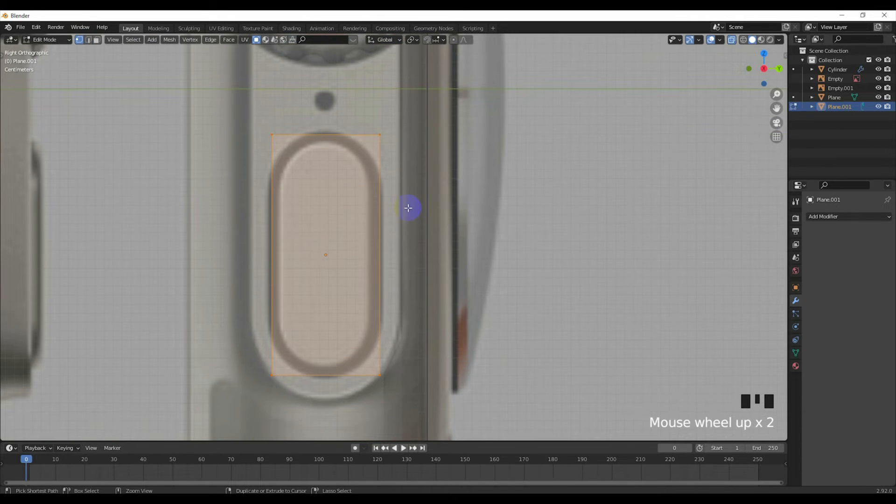
{"action": "key", "text": "ctrl+shift+b"}
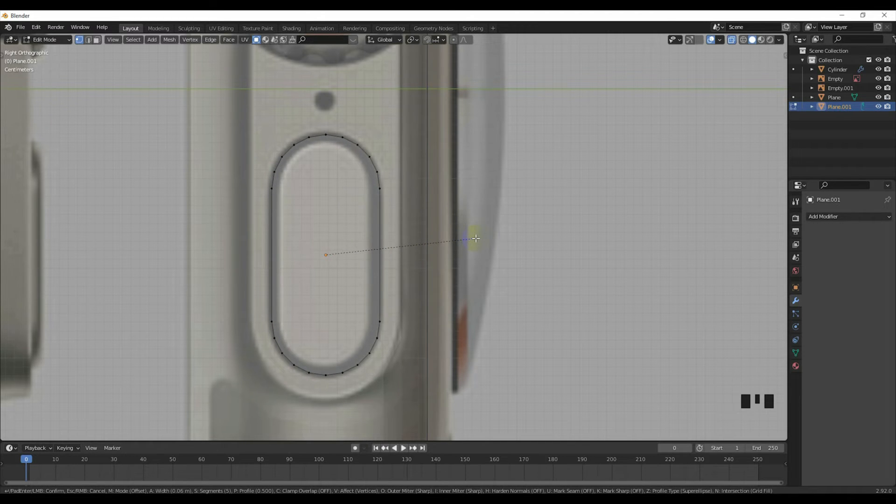
{"action": "left_click", "coordinate": [476, 238]}
Merge the overlapping vertices at the top and bottom midpoints of the button outline at their centre.
{"action": "scroll", "coordinate": [406, 194], "scroll_direction": "up", "scroll_amount": 3}
{"action": "middle_click_drag", "start_coordinate": [406, 194], "coordinate": [369, 192], "text": "shift"}
{"action": "scroll", "coordinate": [368, 192], "scroll_direction": "up", "scroll_amount": 3}
{"action": "left_click", "coordinate": [380, 197]}
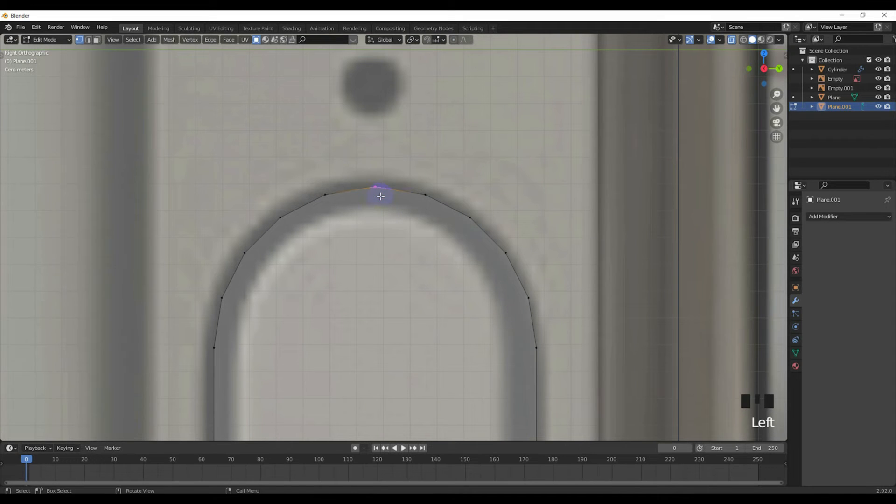
{"action": "key", "text": "m"}
{"action": "left_click", "coordinate": [406, 206]}
{"action": "scroll", "coordinate": [406, 213], "scroll_direction": "down", "scroll_amount": 5}
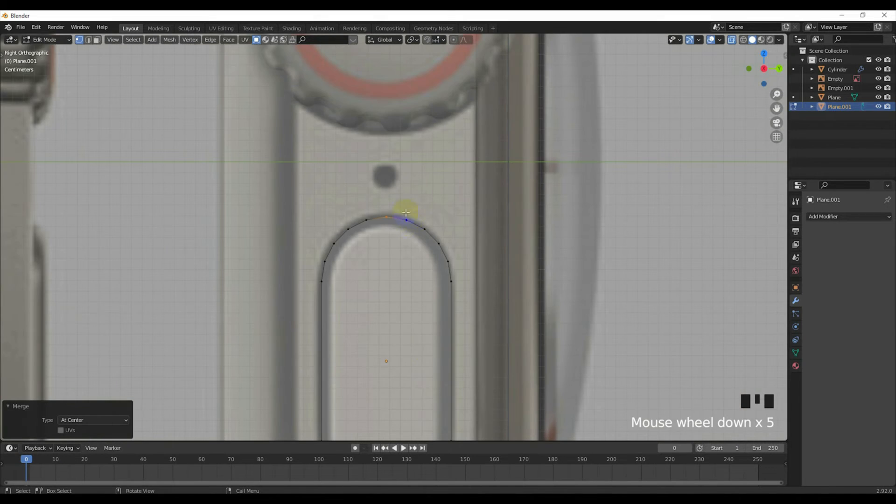
{"action": "middle_click_drag", "start_coordinate": [429, 353], "coordinate": [400, 274], "text": "shift"}
{"action": "left_click", "coordinate": [368, 299]}
{"action": "key", "text": "m"}
{"action": "left_click", "coordinate": [368, 297]}
Move the side button outline 0.019619 m along X to the button's outer face in the front reference.
{"action": "scroll", "coordinate": [376, 287], "scroll_direction": "down", "scroll_amount": 3}
{"action": "scroll", "coordinate": [382, 275], "scroll_direction": "up", "scroll_amount": 3}
{"action": "key", "text": "Tab"}
{"action": "scroll", "coordinate": [420, 280], "scroll_direction": "down", "scroll_amount": 7}
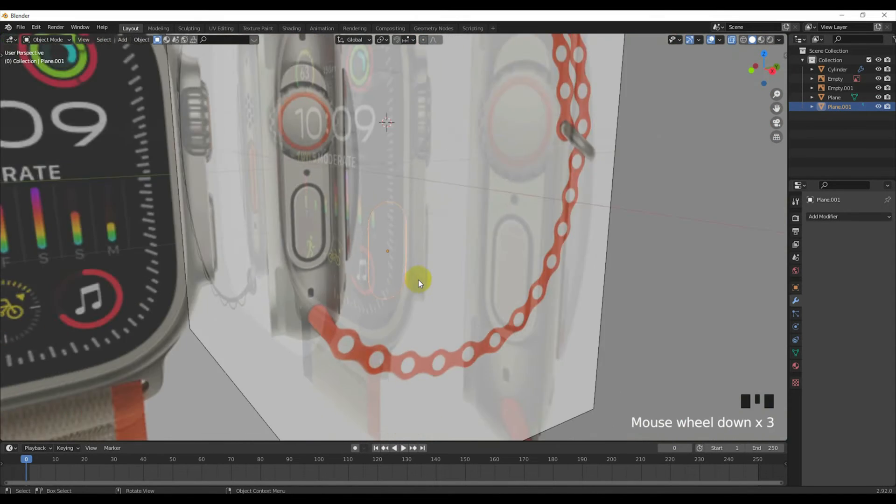
{"action": "key", "text": "KP_1"}
{"action": "scroll", "coordinate": [430, 264], "scroll_direction": "up", "scroll_amount": 5}
{"action": "key", "text": "Tab"}
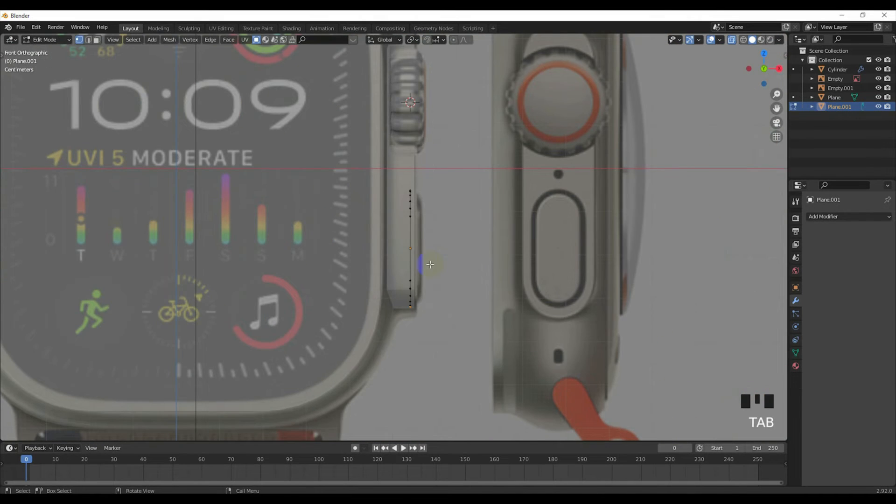
{"action": "scroll", "coordinate": [425, 226], "scroll_direction": "up", "scroll_amount": 3}
{"action": "scroll", "coordinate": [426, 226], "scroll_direction": "down", "scroll_amount": 2}
{"action": "left_click", "coordinate": [89, 40]}
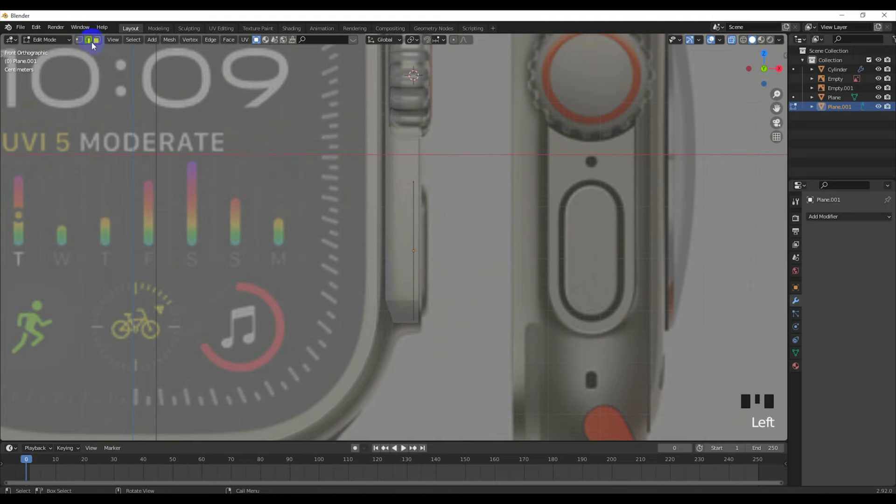
{"action": "scroll", "coordinate": [453, 236], "scroll_direction": "up", "scroll_amount": 1}
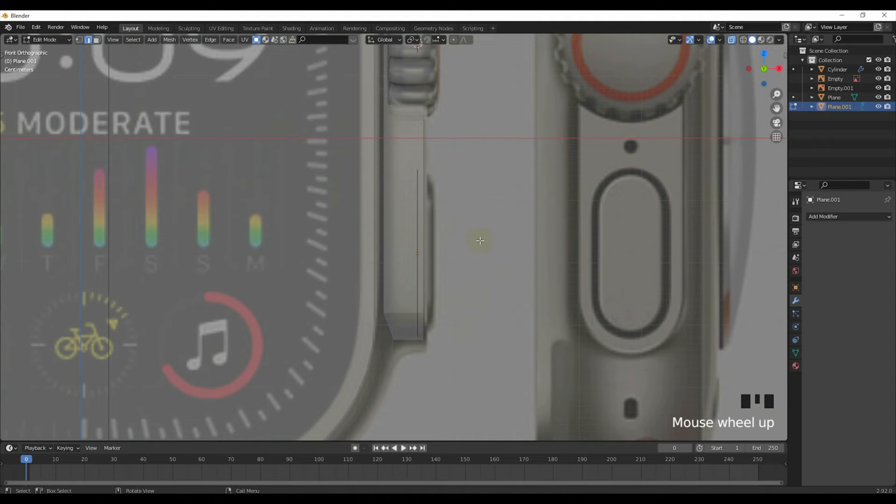
{"action": "key", "text": "g"}
{"action": "key", "text": "x"}
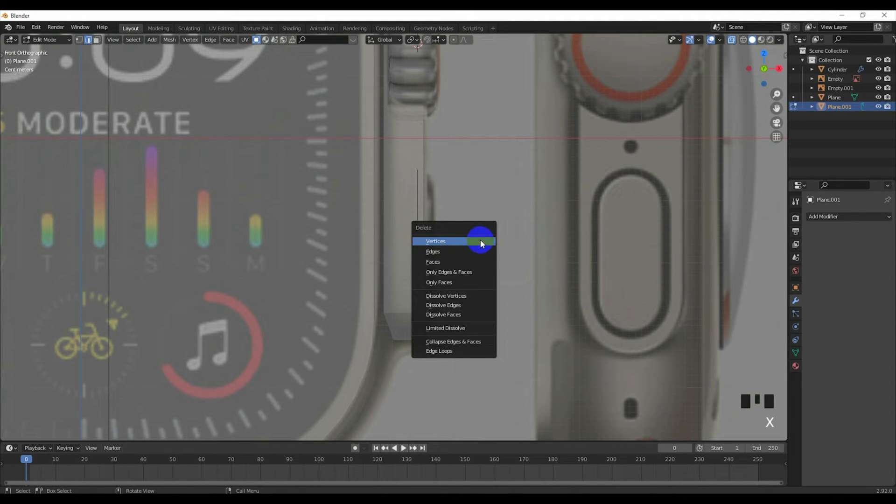
{"action": "key", "text": "g"}
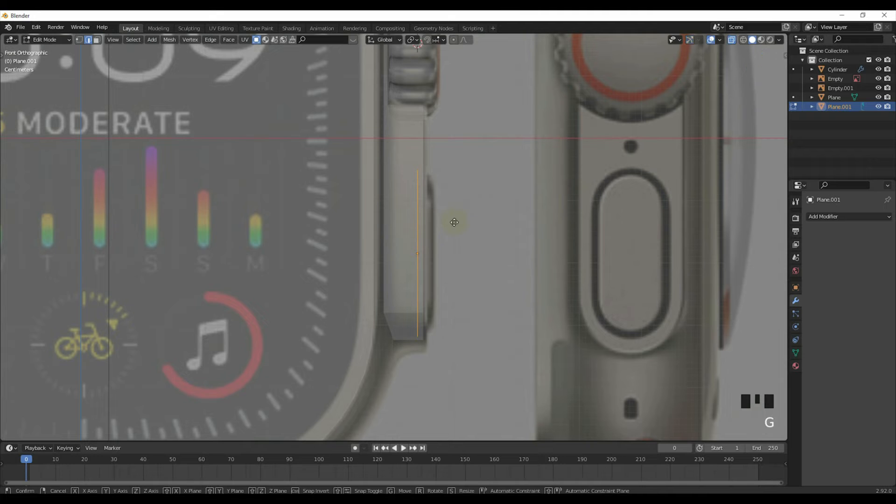
{"action": "left_click", "coordinate": [471, 225]}
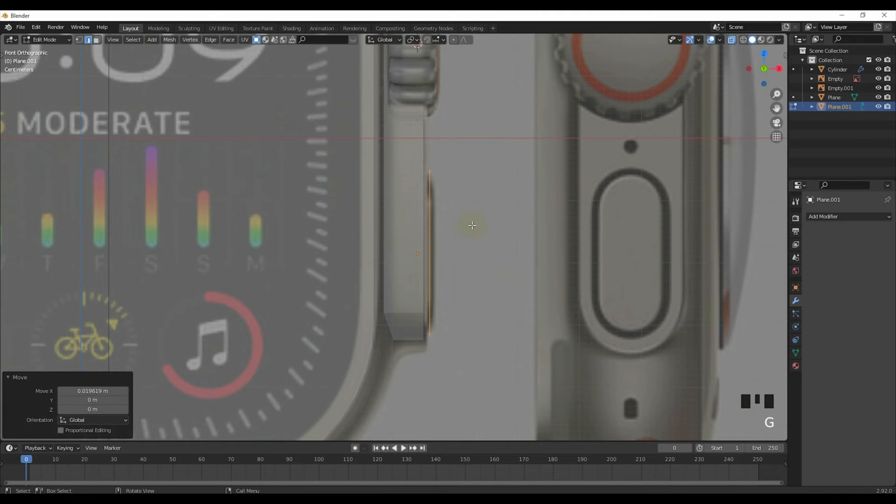
Extrude the side button outline -0.062152 m along X into the watch body.
{"action": "key", "text": "e"}
{"action": "key", "text": "x"}
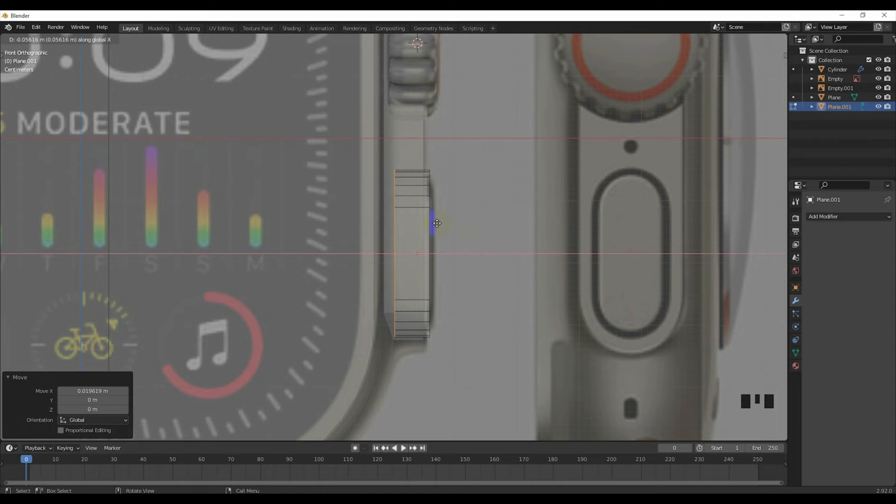
{"action": "left_click", "coordinate": [434, 223]}
{"action": "scroll", "coordinate": [436, 224], "scroll_direction": "down", "scroll_amount": 3}
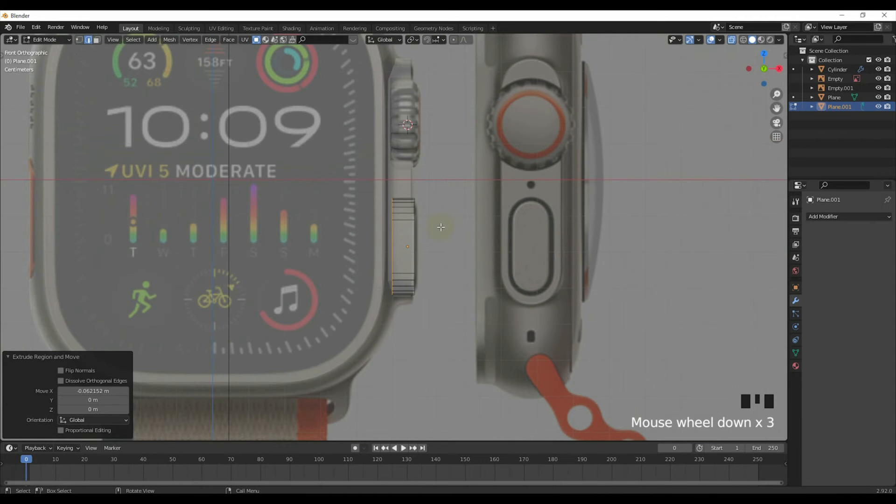
{"action": "key", "text": "KP_3"}
{"action": "scroll", "coordinate": [433, 234], "scroll_direction": "up", "scroll_amount": 4}
{"action": "scroll", "coordinate": [416, 233], "scroll_direction": "up", "scroll_amount": 1}
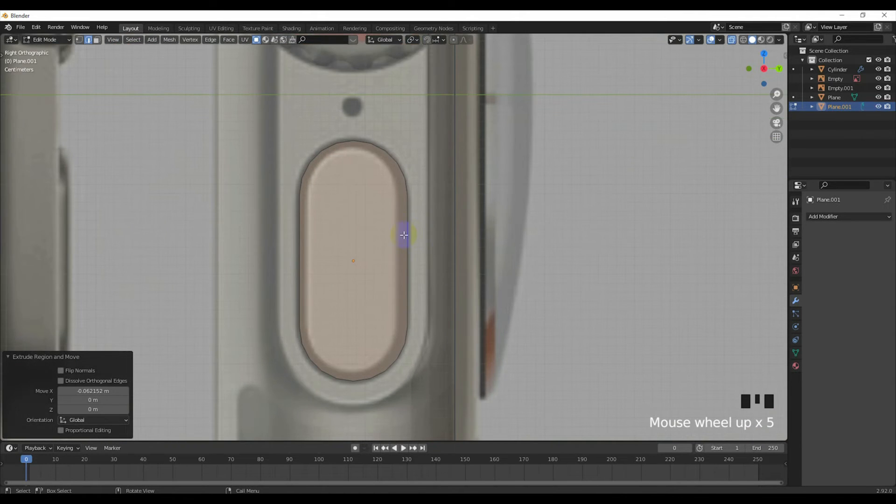
{"action": "scroll", "coordinate": [400, 236], "scroll_direction": "down", "scroll_amount": 2}
In Object Mode, turn off X-ray, duplicate the button solid in place and hide the duplicate.
{"action": "key", "text": "Tab"}
{"action": "middle_click_drag", "start_coordinate": [400, 236], "coordinate": [723, 96]}
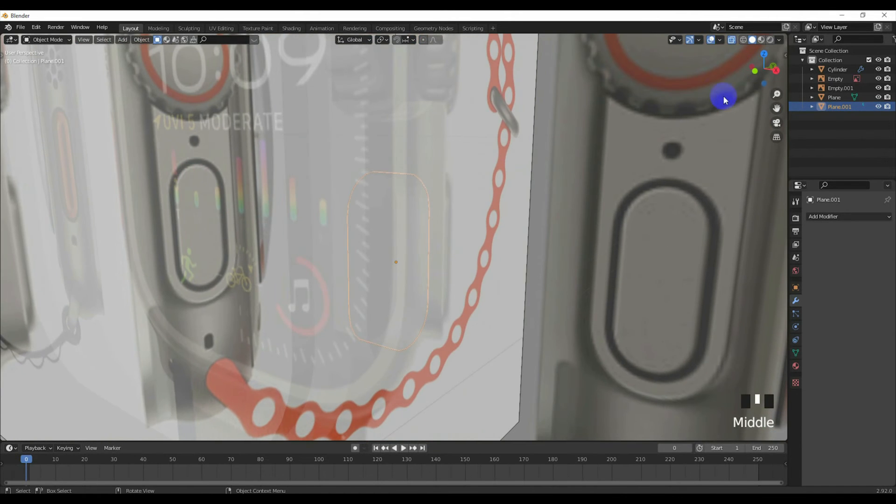
{"action": "left_click", "coordinate": [731, 41]}
{"action": "scroll", "coordinate": [451, 214], "scroll_direction": "down", "scroll_amount": 3}
{"action": "middle_click_drag", "start_coordinate": [452, 214], "coordinate": [384, 234]}
{"action": "scroll", "coordinate": [384, 234], "scroll_direction": "up", "scroll_amount": 4}
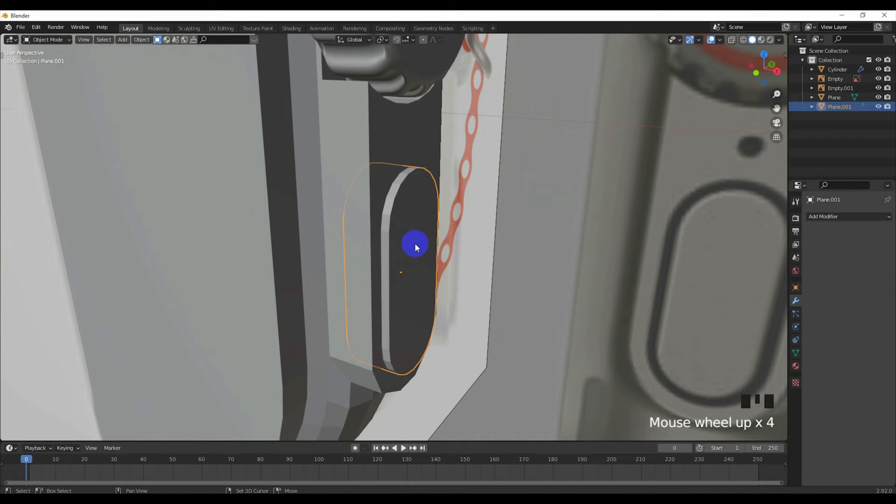
{"action": "key", "text": "shift+d"}
{"action": "right_click", "coordinate": [414, 244]}
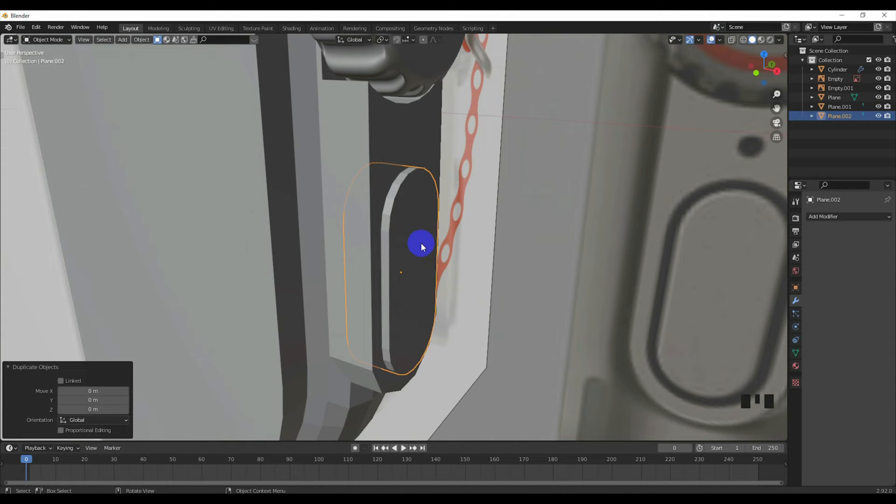
{"action": "left_click", "coordinate": [878, 116]}
Subtract the button solid from the watch body with a Bool Tool difference.
{"action": "left_click", "coordinate": [388, 169]}
{"action": "left_click", "coordinate": [386, 166], "text": "shift"}
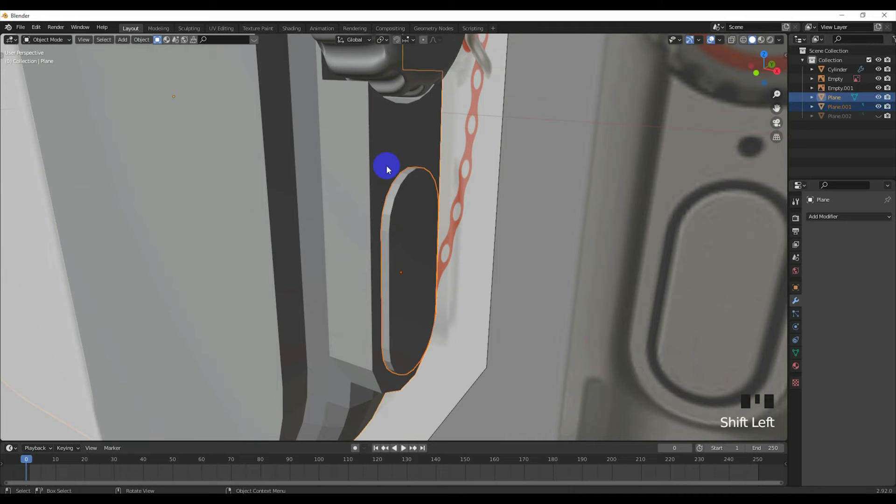
{"action": "key", "text": "ctrl+KP_Subtract"}
{"action": "middle_click_drag", "start_coordinate": [387, 167], "coordinate": [363, 160]}
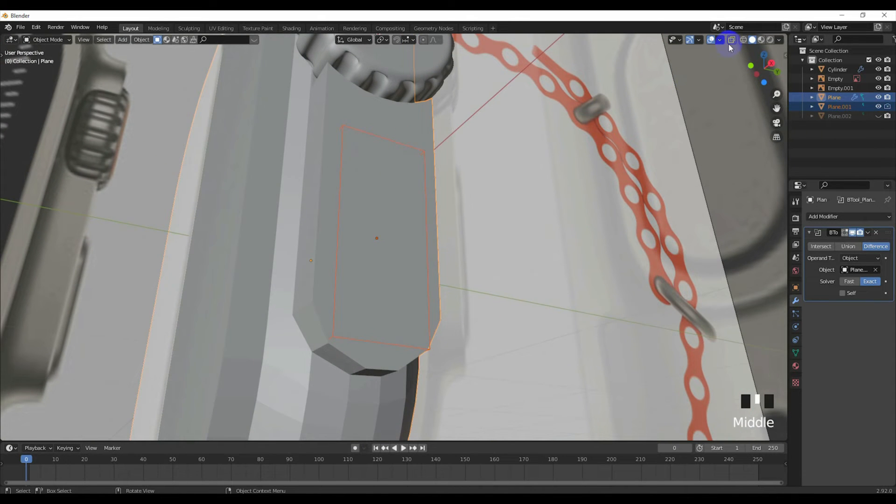
{"action": "left_click", "coordinate": [732, 39]}
{"action": "left_click", "coordinate": [732, 40]}
{"action": "middle_click_drag", "start_coordinate": [411, 219], "coordinate": [410, 241]}
{"action": "left_click", "coordinate": [376, 179]}
{"action": "left_click", "coordinate": [377, 181]}
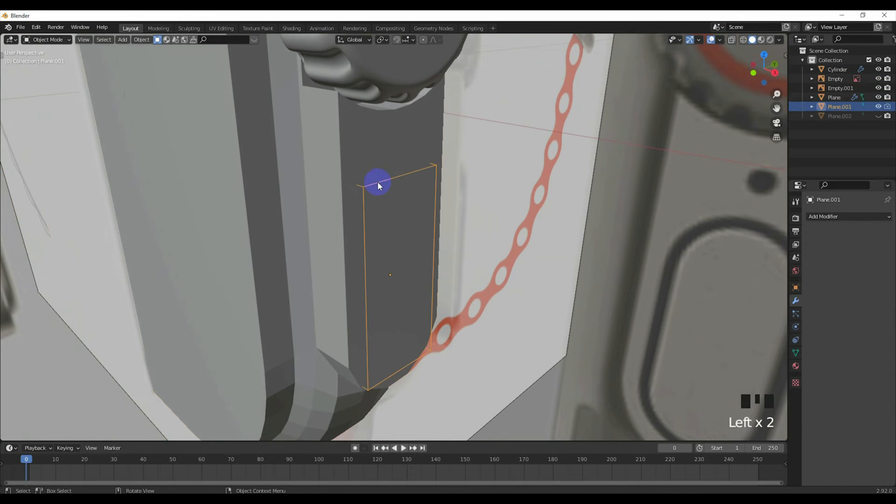
{"action": "key", "text": "s"}
{"action": "right_click", "coordinate": [475, 218]}
Set the solver of the watch body's Boolean modifier to Fast.
{"action": "left_click", "coordinate": [392, 260]}
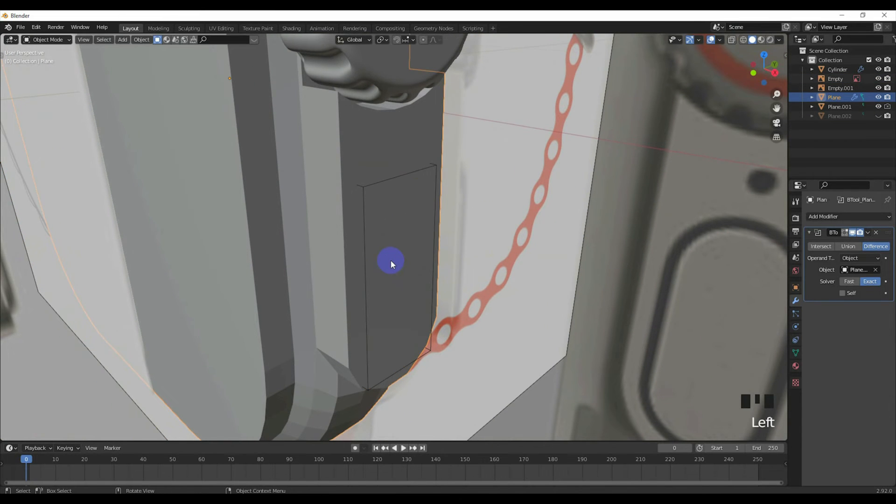
{"action": "scroll", "coordinate": [391, 259], "scroll_direction": "down", "scroll_amount": 2}
{"action": "left_click", "coordinate": [818, 232]}
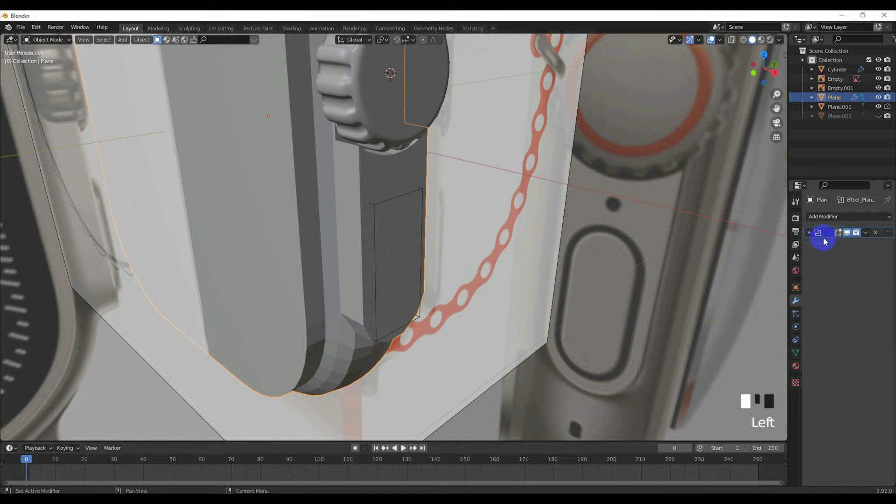
{"action": "left_click", "coordinate": [382, 204]}
{"action": "left_click", "coordinate": [510, 254]}
{"action": "left_click", "coordinate": [803, 230]}
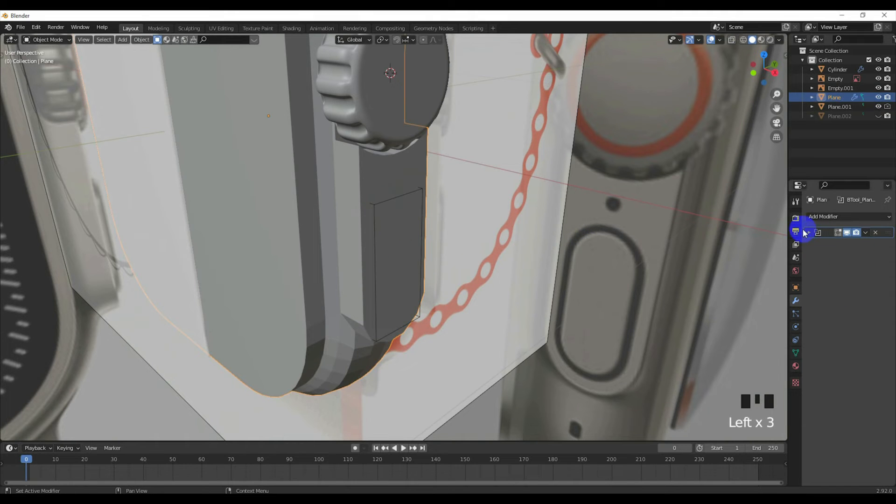
{"action": "left_click", "coordinate": [810, 232]}
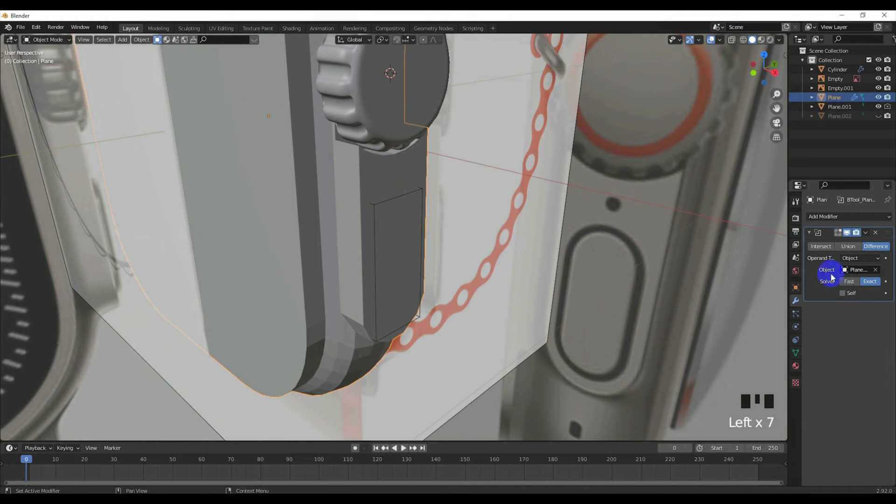
{"action": "left_click", "coordinate": [856, 260]}
{"action": "left_click", "coordinate": [865, 269]}
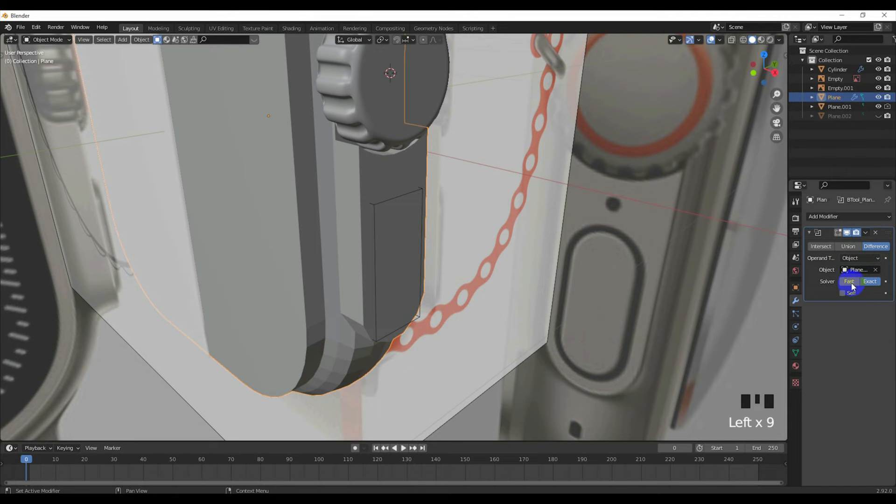
{"action": "left_click", "coordinate": [849, 281]}
{"action": "middle_click_drag", "start_coordinate": [668, 282], "coordinate": [402, 299]}
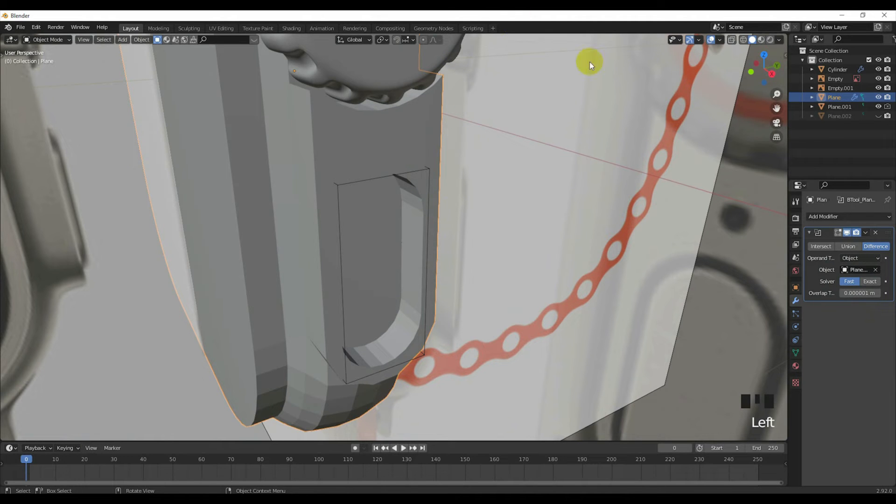
Apply the watch body's Boolean modifier and delete the button cutter object.
{"action": "left_click", "coordinate": [866, 232]}
{"action": "left_click", "coordinate": [829, 243]}
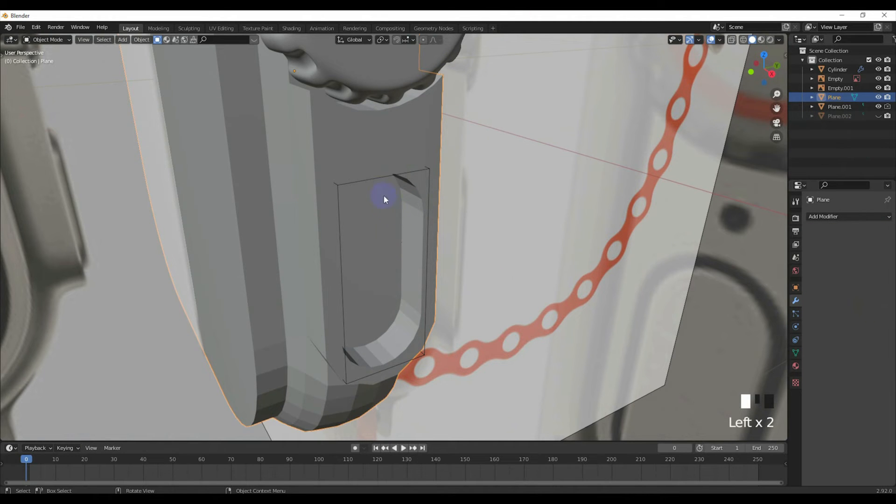
{"action": "left_click", "coordinate": [377, 184]}
{"action": "key", "text": "Delete"}
{"action": "middle_click_drag", "start_coordinate": [369, 214], "coordinate": [368, 212]}
In Edit Mode with X-ray on, inset the floor face of the watch body's button recess by 0.008042 m.
{"action": "left_click", "coordinate": [369, 222]}
{"action": "key", "text": "Tab"}
{"action": "left_click", "coordinate": [368, 213]}
{"action": "left_click", "coordinate": [97, 39]}
{"action": "left_click", "coordinate": [334, 247]}
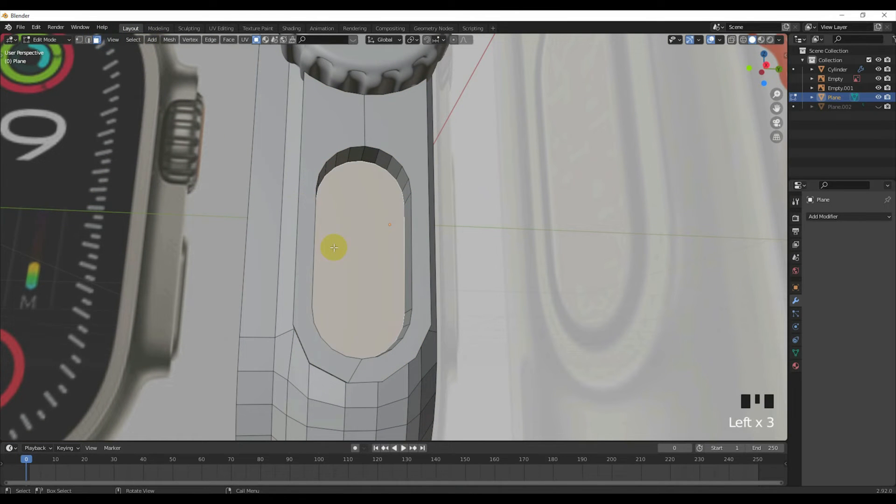
{"action": "key", "text": "KP_3"}
{"action": "left_click", "coordinate": [731, 39]}
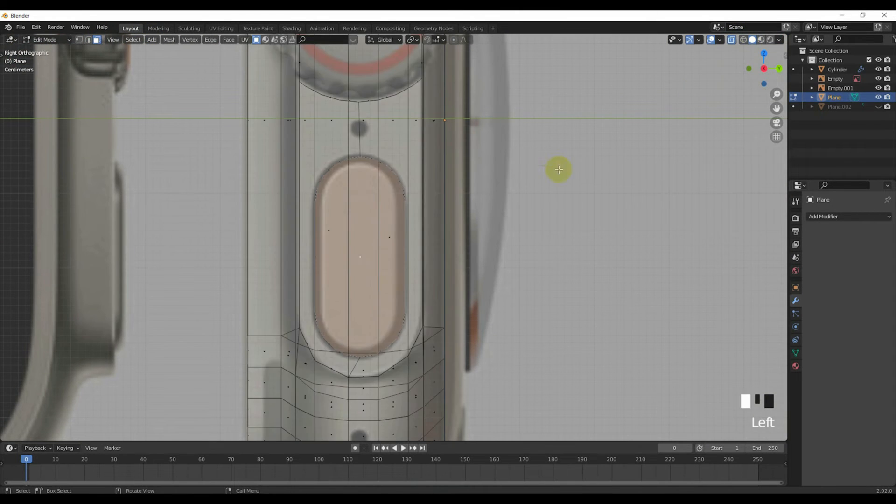
{"action": "scroll", "coordinate": [486, 214], "scroll_direction": "up", "scroll_amount": 2}
{"action": "key", "text": "i"}
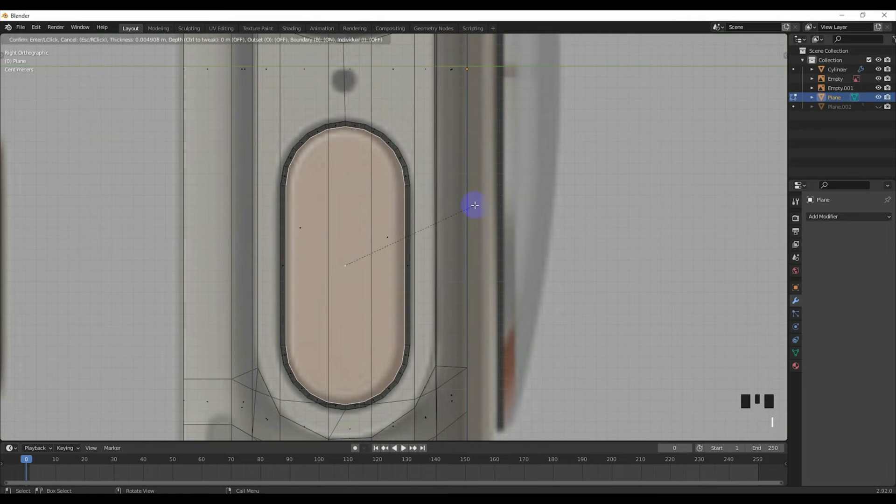
{"action": "left_click", "coordinate": [470, 205]}
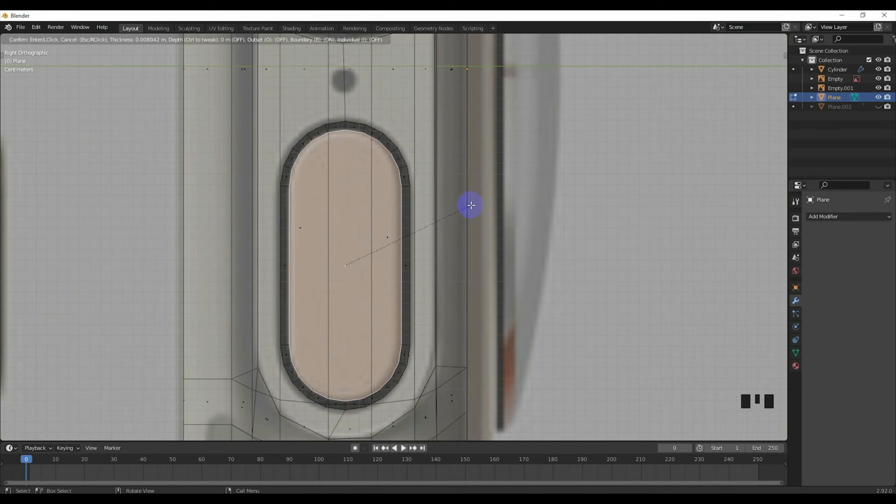
Extrude the inset recess face 0.065237 m along X to form the raised side button.
{"action": "middle_click_drag", "start_coordinate": [449, 210], "coordinate": [432, 236]}
{"action": "scroll", "coordinate": [472, 234], "scroll_direction": "down", "scroll_amount": 4}
{"action": "key", "text": "KP_1"}
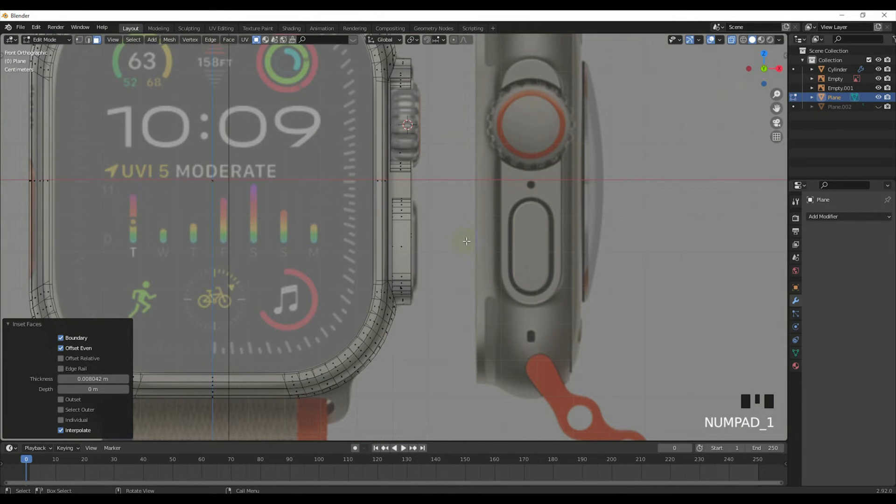
{"action": "scroll", "coordinate": [447, 227], "scroll_direction": "up", "scroll_amount": 2}
{"action": "key", "text": "e"}
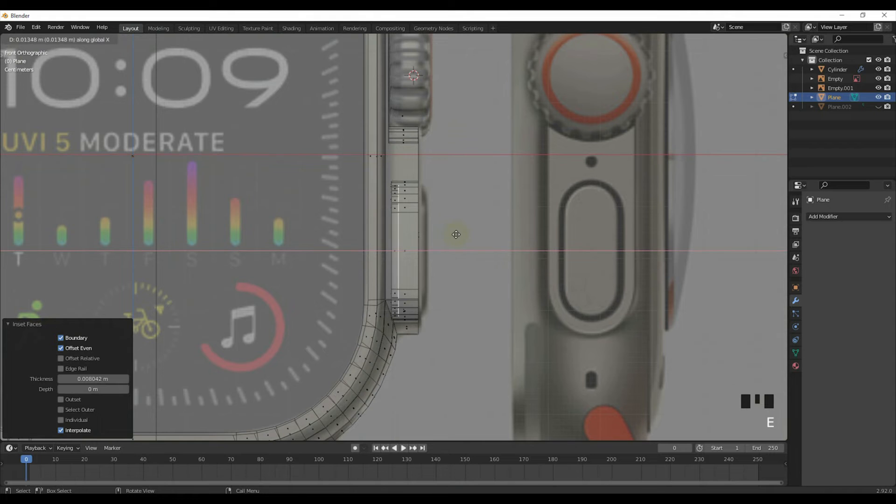
{"action": "left_click", "coordinate": [542, 232]}
Bevel the side button's outer face edges with 0.013 m width and 3 segments, and turn off X-ray.
{"action": "scroll", "coordinate": [474, 242], "scroll_direction": "up", "scroll_amount": 1}
{"action": "key", "text": "ctrl+b"}
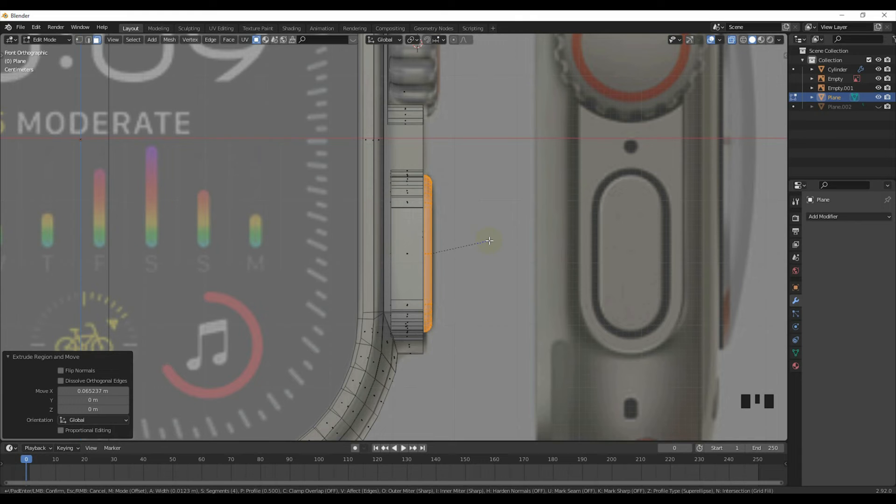
{"action": "left_click", "coordinate": [489, 240]}
{"action": "scroll", "coordinate": [541, 202], "scroll_direction": "down", "scroll_amount": 3}
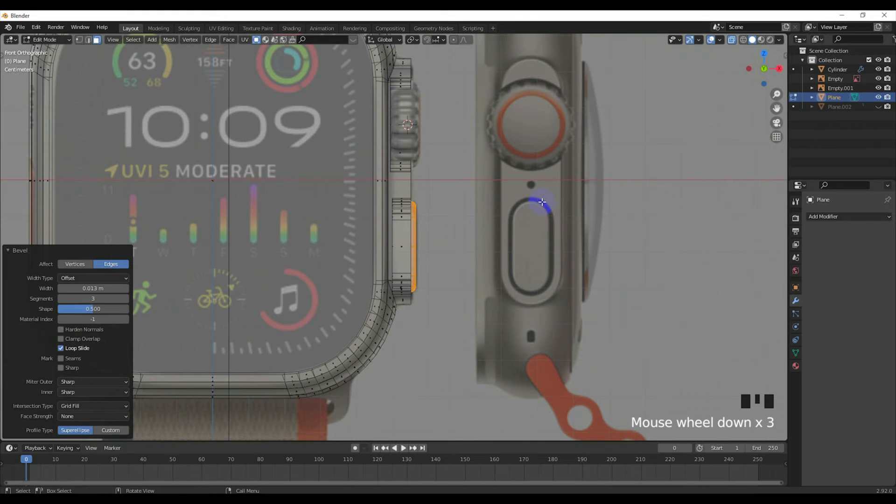
{"action": "key", "text": "KP_3"}
{"action": "scroll", "coordinate": [555, 176], "scroll_direction": "up", "scroll_amount": 2}
{"action": "left_click", "coordinate": [730, 40]}
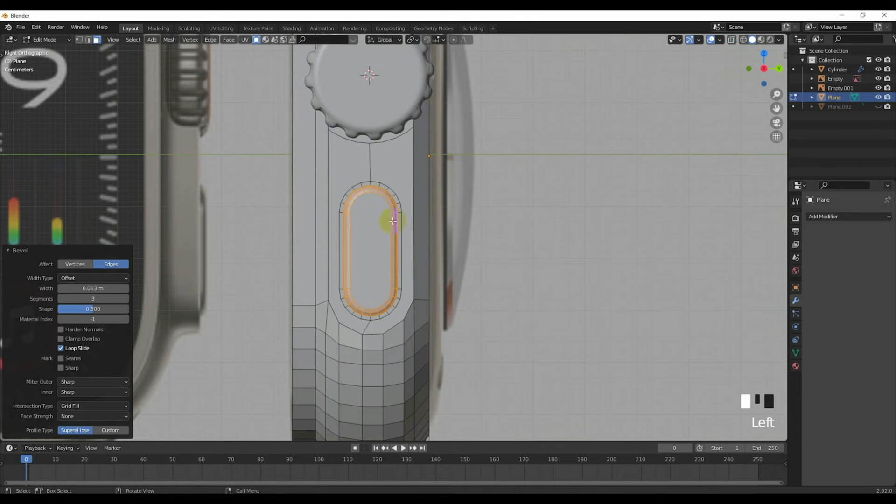
{"action": "key", "text": "Tab"}
{"action": "middle_click_drag", "start_coordinate": [418, 215], "coordinate": [370, 240]}
{"action": "scroll", "coordinate": [421, 233], "scroll_direction": "up", "scroll_amount": 4}
{"action": "scroll", "coordinate": [371, 240], "scroll_direction": "down", "scroll_amount": 2}
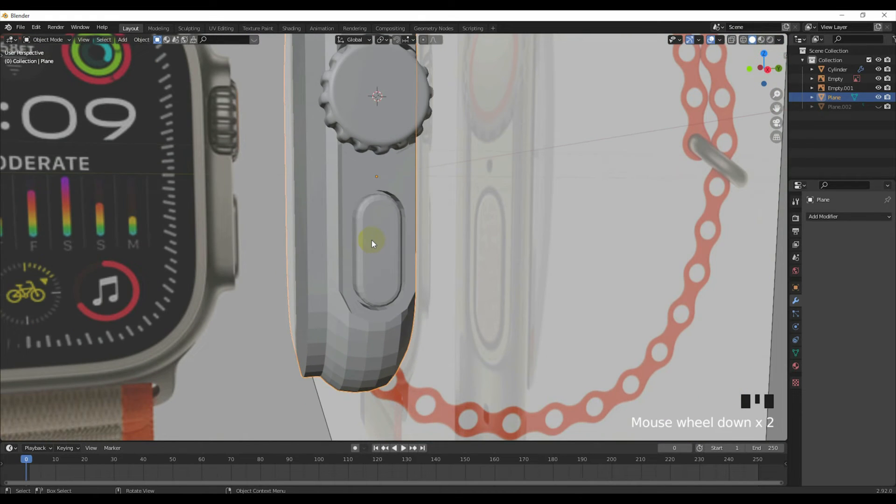
Undo the side button's bevel, extrusion and inset back to the plain floor face of the recess in Edit Mode.
{"action": "key", "text": "KP_3"}
{"action": "scroll", "coordinate": [380, 244], "scroll_direction": "up", "scroll_amount": 4}
{"action": "left_click", "coordinate": [374, 247]}
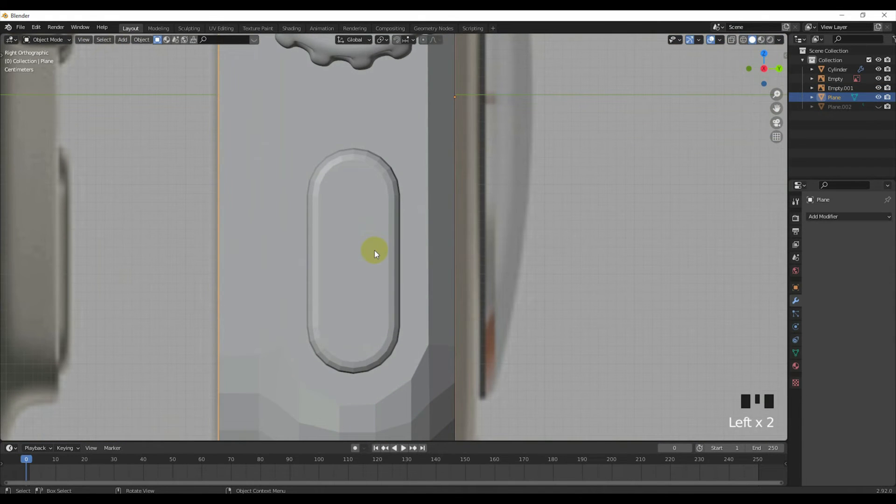
{"action": "key", "text": "Tab"}
{"action": "scroll", "coordinate": [374, 248], "scroll_direction": "up", "scroll_amount": 1}
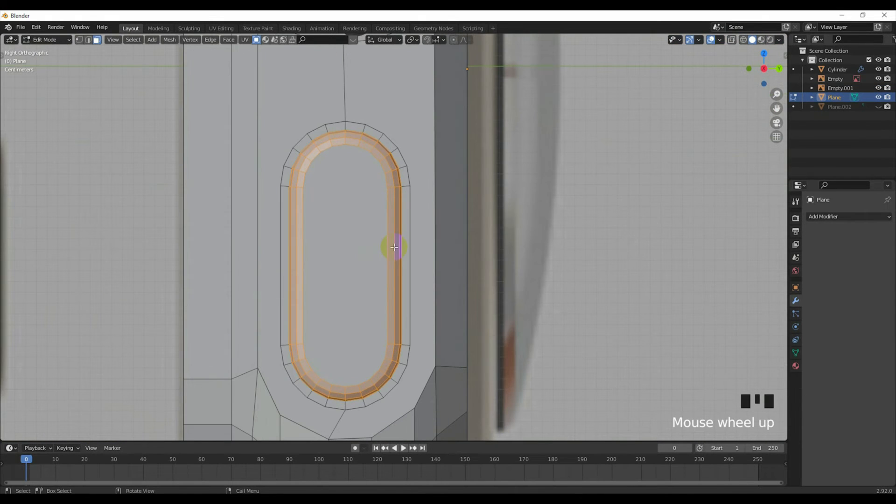
{"action": "key", "text": "ctrl+z"}
{"action": "key", "text": "ctrl+z"}
{"action": "key", "text": "ctrl+z"}
{"action": "key", "text": "ctrl+z"}
{"action": "key", "text": "ctrl+z"}
{"action": "key", "text": "ctrl+z"}
{"action": "key", "text": "ctrl+z"}
{"action": "key", "text": "ctrl+z"}
{"action": "key", "text": "ctrl+z"}
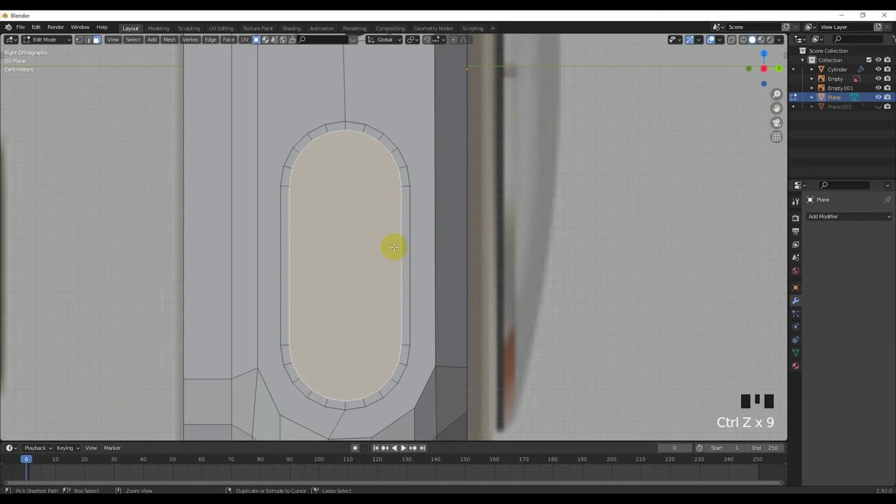
{"action": "key", "text": "ctrl+z"}
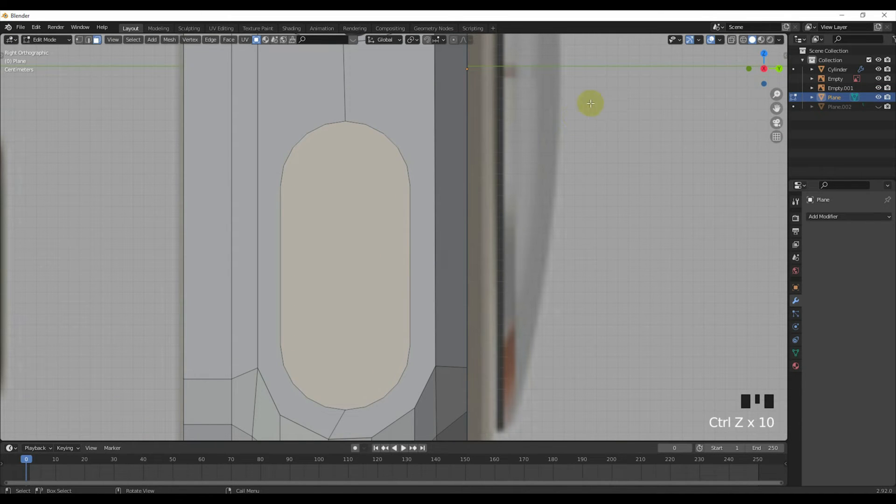
Inset the button recess's floor face by 0.005632 m, using X-ray to match the gap in the reference image.
{"action": "left_click", "coordinate": [733, 41]}
{"action": "key", "text": "i"}
{"action": "left_click", "coordinate": [522, 177]}
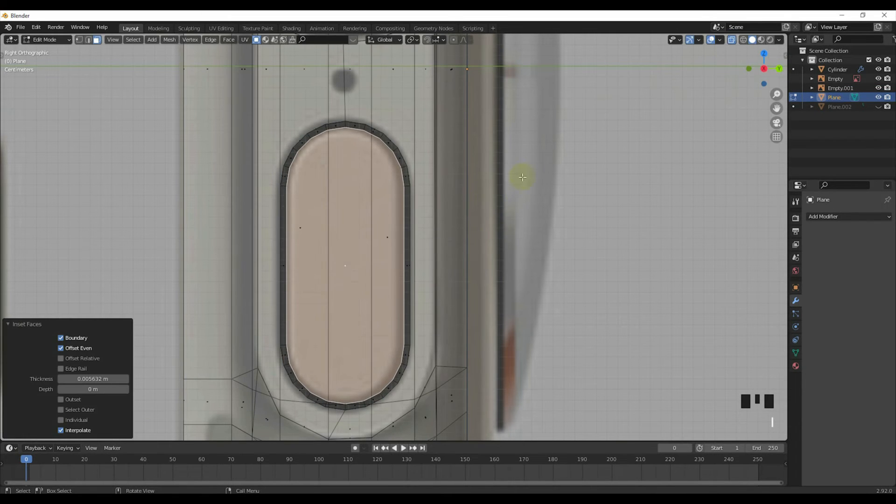
{"action": "left_click", "coordinate": [732, 43]}
In front view, extrude the inset recess face 0.06371 m along X to form the raised side button.
{"action": "middle_click_drag", "start_coordinate": [420, 220], "coordinate": [440, 244]}
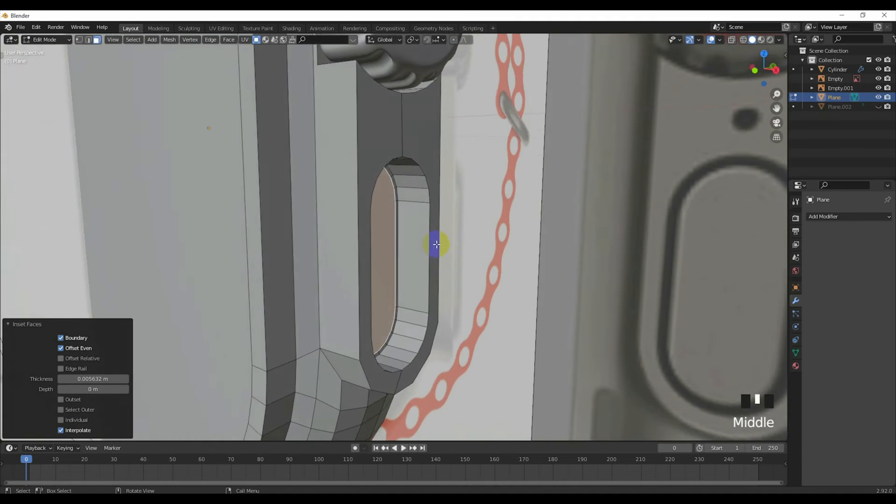
{"action": "scroll", "coordinate": [437, 244], "scroll_direction": "down", "scroll_amount": 3}
{"action": "key", "text": "KP_1"}
{"action": "scroll", "coordinate": [434, 232], "scroll_direction": "up", "scroll_amount": 1}
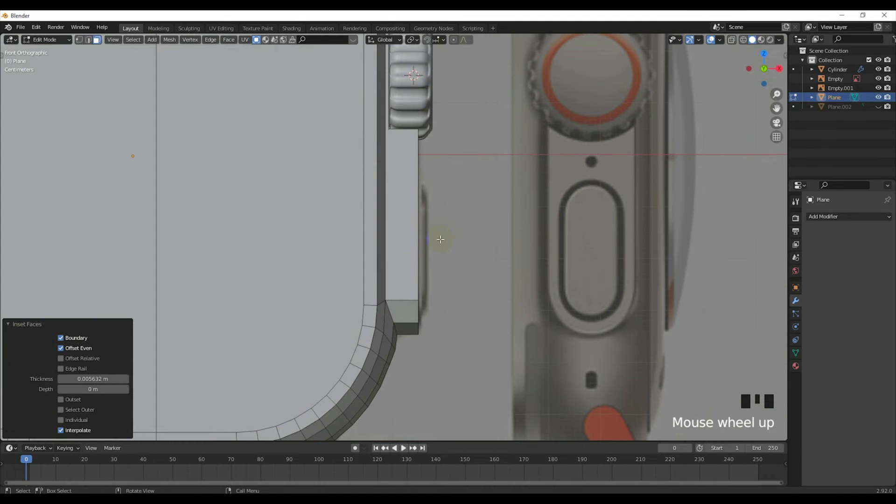
{"action": "key", "text": "e"}
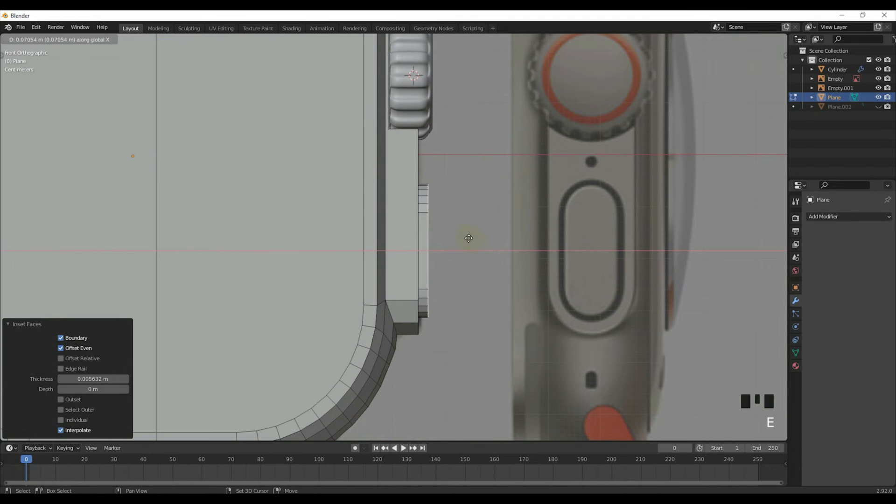
{"action": "left_click", "coordinate": [435, 231]}
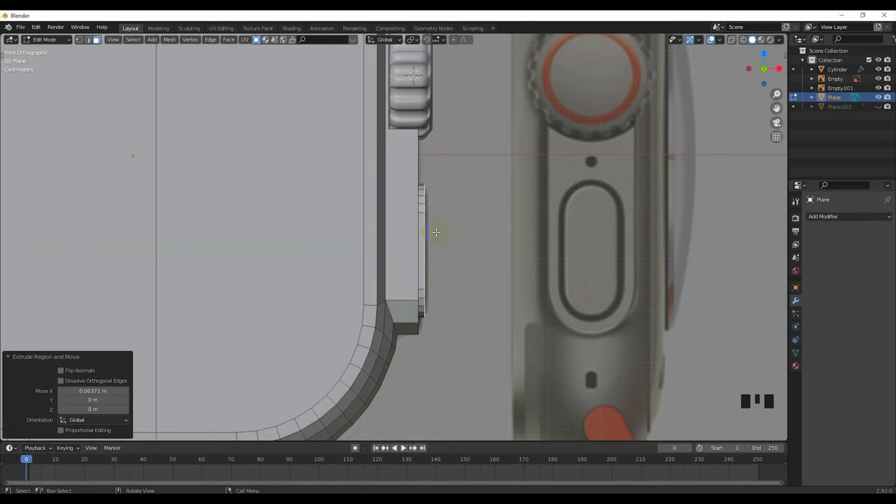
Bevel the extruded side button's outer edges with about 0.012 m width and 3 segments, and check the mesh with X-ray.
{"action": "key", "text": "ctrl+b"}
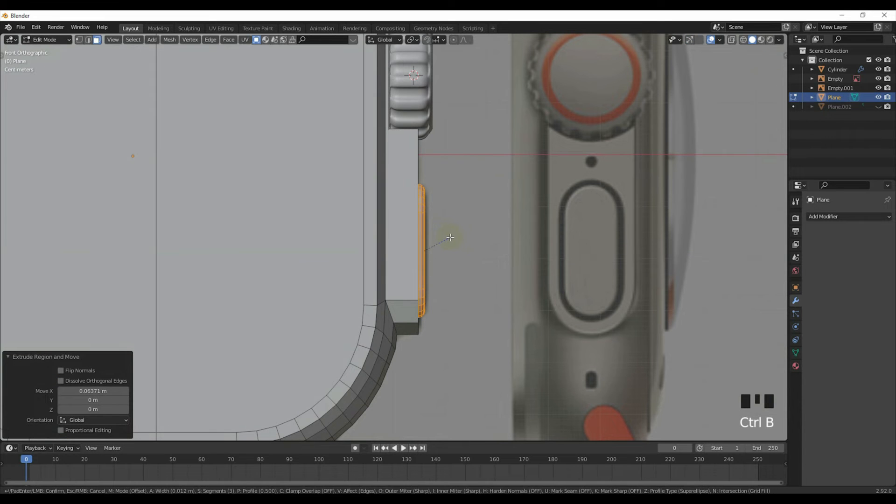
{"action": "left_click", "coordinate": [451, 235]}
{"action": "left_click", "coordinate": [732, 39]}
{"action": "scroll", "coordinate": [500, 200], "scroll_direction": "up", "scroll_amount": 3}
{"action": "middle_click_drag", "start_coordinate": [500, 200], "coordinate": [415, 219]}
{"action": "left_click", "coordinate": [736, 45]}
{"action": "scroll", "coordinate": [351, 204], "scroll_direction": "down", "scroll_amount": 5}
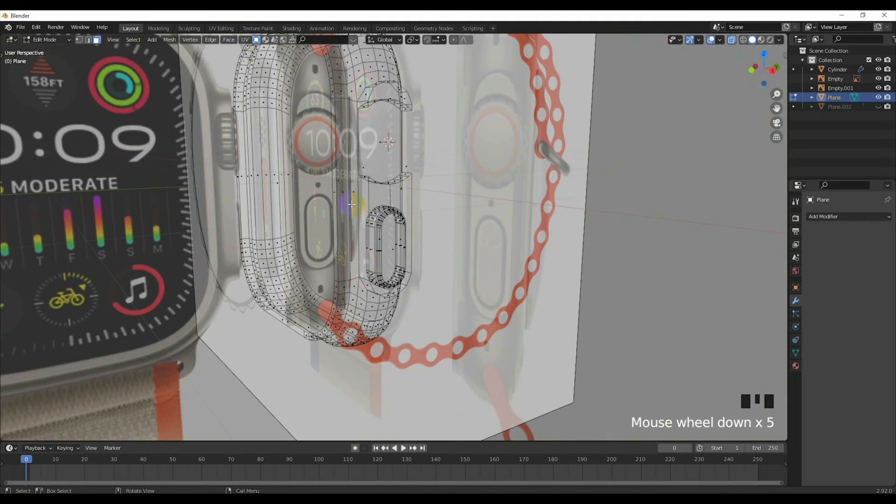
Turn off X-ray and return the watch body to Object Mode.
{"action": "key", "text": "slash"}
{"action": "key", "text": "slash"}
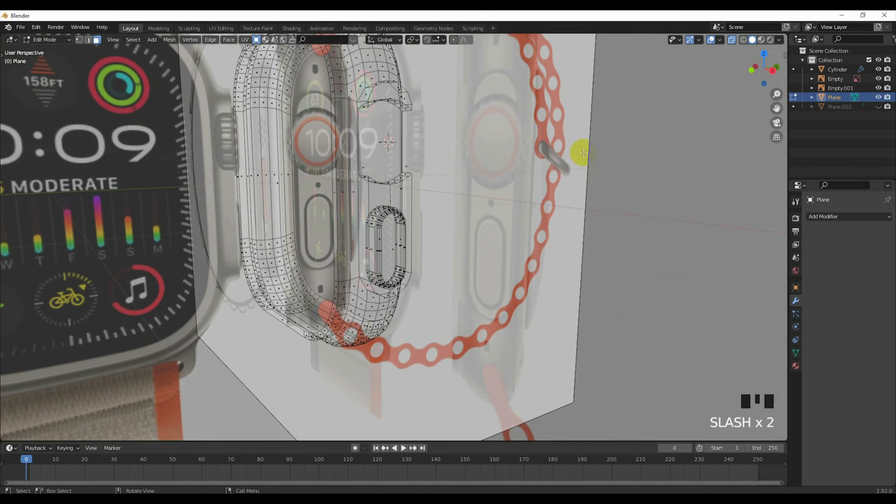
{"action": "left_click", "coordinate": [732, 40]}
{"action": "scroll", "coordinate": [434, 221], "scroll_direction": "up", "scroll_amount": 3}
{"action": "key", "text": "Tab"}
{"action": "middle_click_drag", "start_coordinate": [419, 228], "coordinate": [397, 228]}
{"action": "scroll", "coordinate": [368, 202], "scroll_direction": "down", "scroll_amount": 2}
{"action": "left_click", "coordinate": [357, 184]}
{"action": "middle_click_drag", "start_coordinate": [357, 184], "coordinate": [367, 193]}
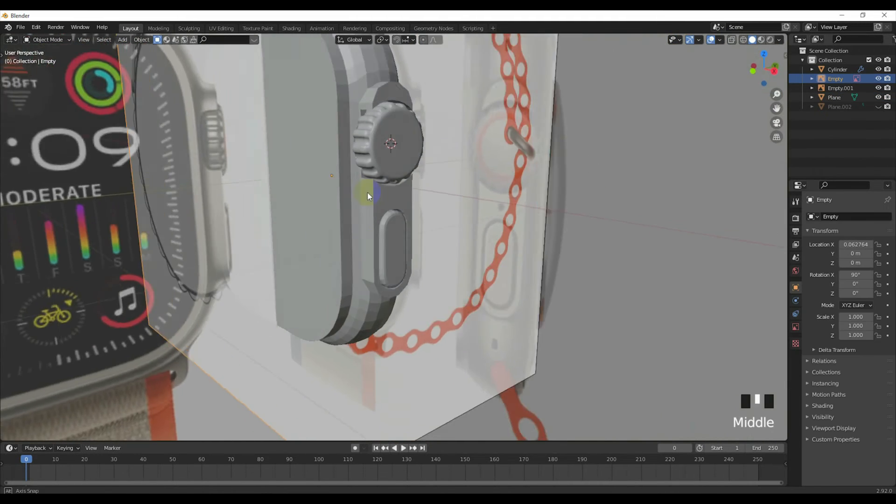
{"action": "left_click", "coordinate": [370, 197]}
{"action": "key", "text": "Tab"}
{"action": "scroll", "coordinate": [366, 196], "scroll_direction": "up", "scroll_amount": 2}
{"action": "left_click", "coordinate": [357, 210]}
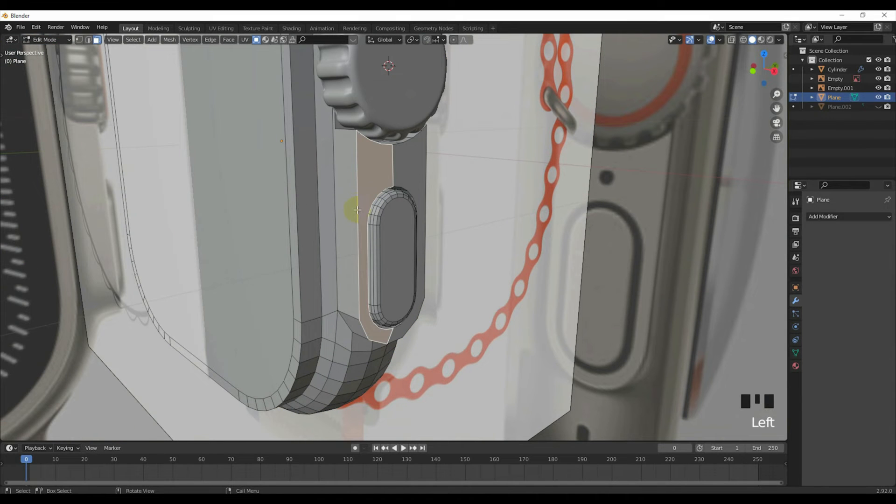
{"action": "left_click", "coordinate": [79, 39]}
{"action": "left_click", "coordinate": [89, 40]}
{"action": "left_click", "coordinate": [356, 158]}
{"action": "middle_click_drag", "start_coordinate": [388, 153], "coordinate": [380, 169]}
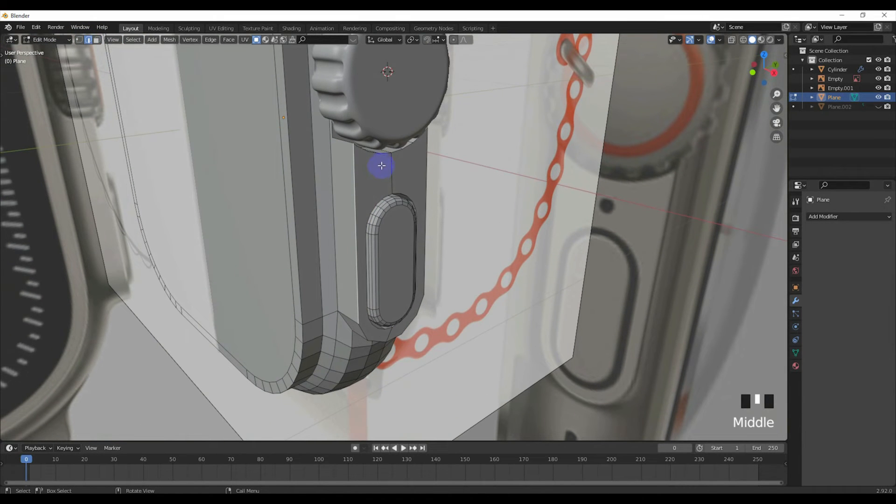
{"action": "scroll", "coordinate": [379, 159], "scroll_direction": "down", "scroll_amount": 4}
{"action": "middle_click_drag", "start_coordinate": [408, 177], "coordinate": [352, 184]}
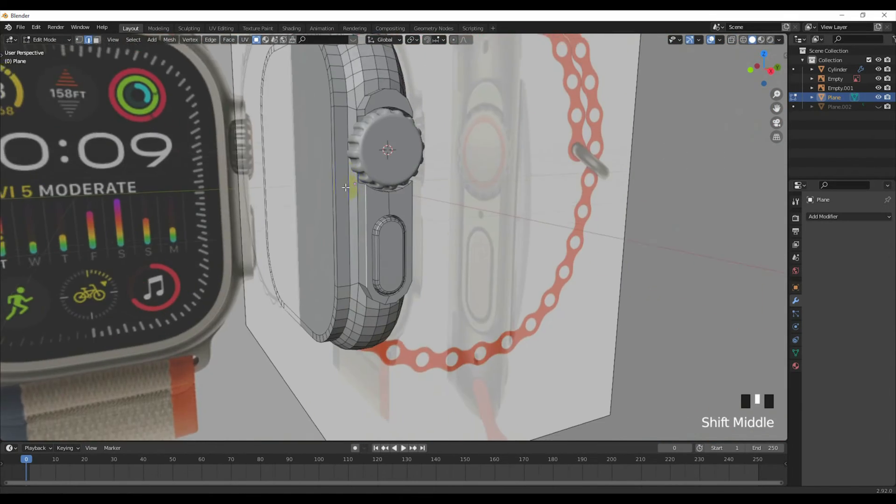
{"action": "scroll", "coordinate": [369, 240], "scroll_direction": "down", "scroll_amount": 3}
{"action": "key", "text": "Tab"}
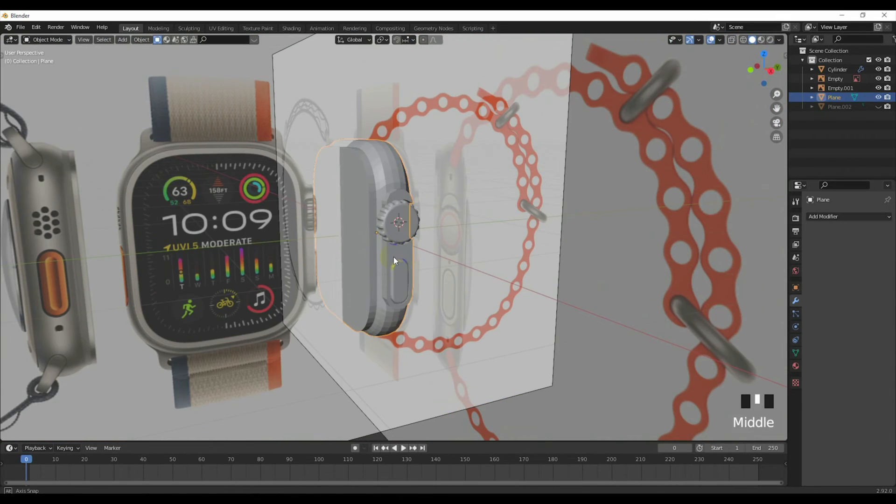
Compare the crown and side button with the reference image in right orthographic view, using X-ray.
{"action": "middle_click_drag", "start_coordinate": [393, 257], "coordinate": [444, 264]}
{"action": "scroll", "coordinate": [443, 265], "scroll_direction": "down", "scroll_amount": 3}
{"action": "scroll", "coordinate": [425, 268], "scroll_direction": "up", "scroll_amount": 1}
{"action": "key", "text": "KP_3"}
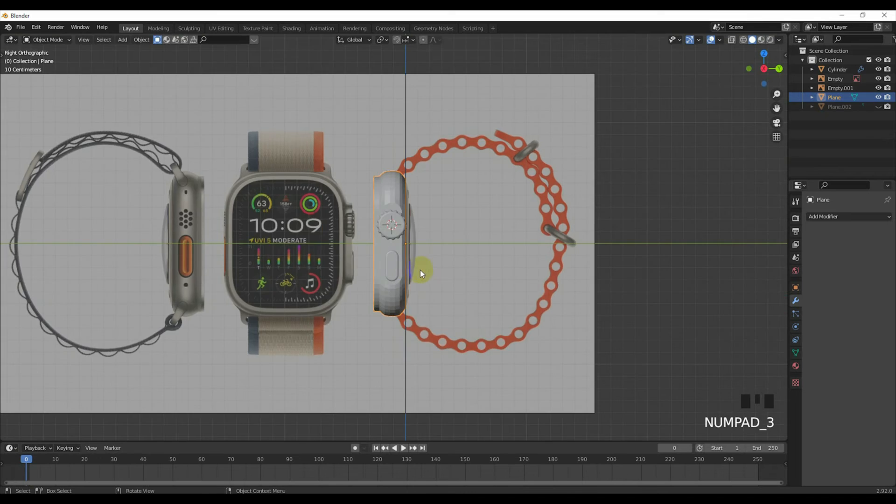
{"action": "scroll", "coordinate": [420, 269], "scroll_direction": "up", "scroll_amount": 4}
{"action": "left_click", "coordinate": [733, 40]}
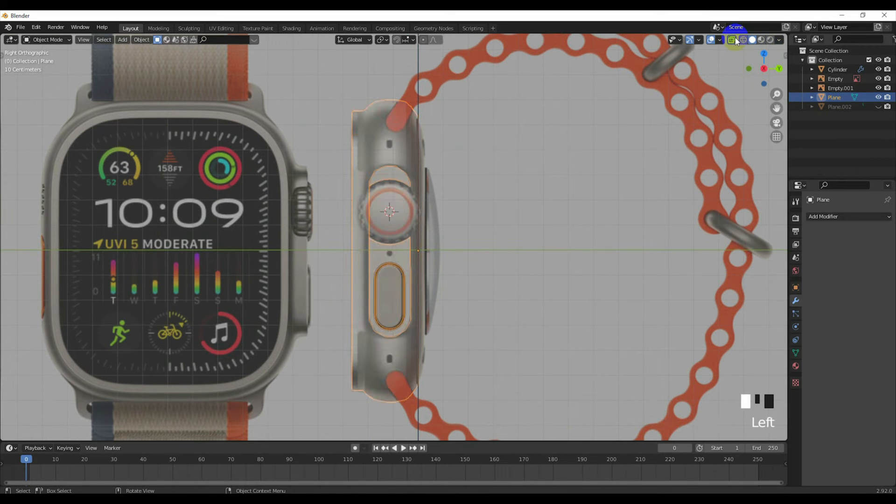
{"action": "left_click", "coordinate": [733, 40]}
Duplicate the side-view reference image Empty.001 in place and hide the duplicate.
{"action": "scroll", "coordinate": [425, 174], "scroll_direction": "down", "scroll_amount": 8}
{"action": "middle_click_drag", "start_coordinate": [424, 174], "coordinate": [492, 254]}
{"action": "left_click", "coordinate": [415, 194]}
{"action": "middle_click_drag", "start_coordinate": [420, 194], "coordinate": [405, 213]}
{"action": "scroll", "coordinate": [405, 213], "scroll_direction": "up", "scroll_amount": 1}
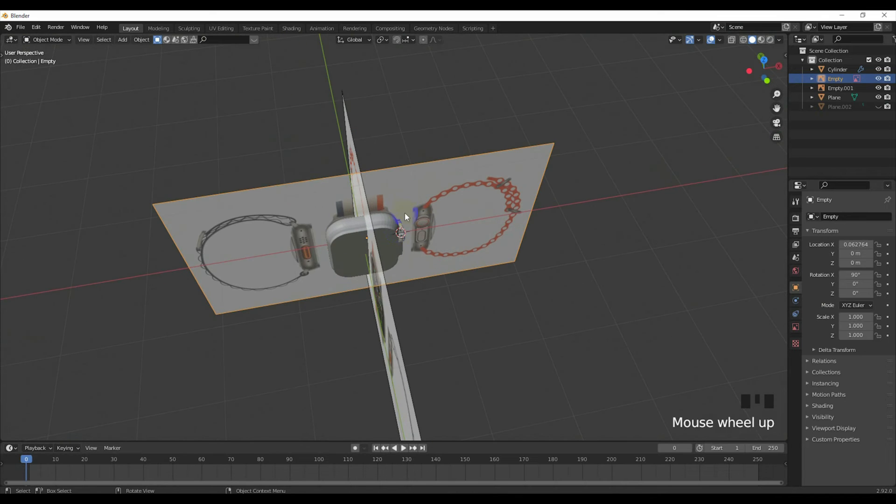
{"action": "left_click", "coordinate": [382, 288]}
{"action": "middle_click_drag", "start_coordinate": [381, 290], "coordinate": [486, 242]}
{"action": "scroll", "coordinate": [487, 242], "scroll_direction": "down", "scroll_amount": 3}
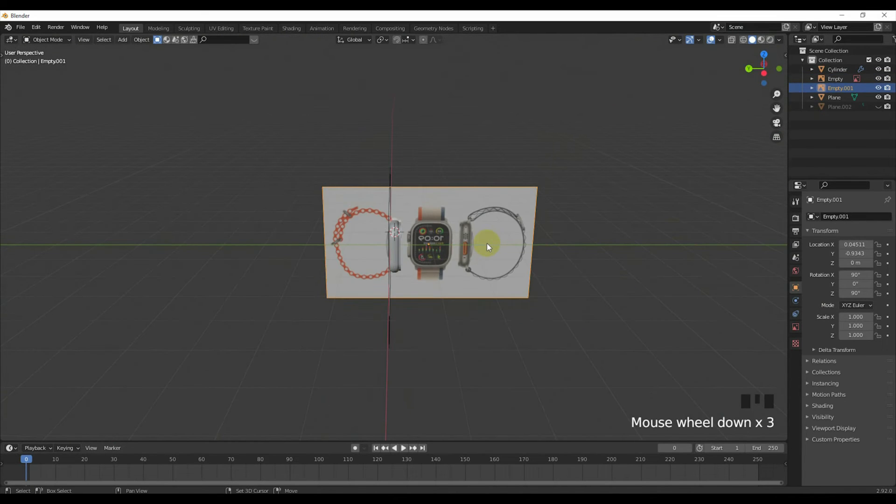
{"action": "key", "text": "shift+d"}
{"action": "key", "text": "h"}
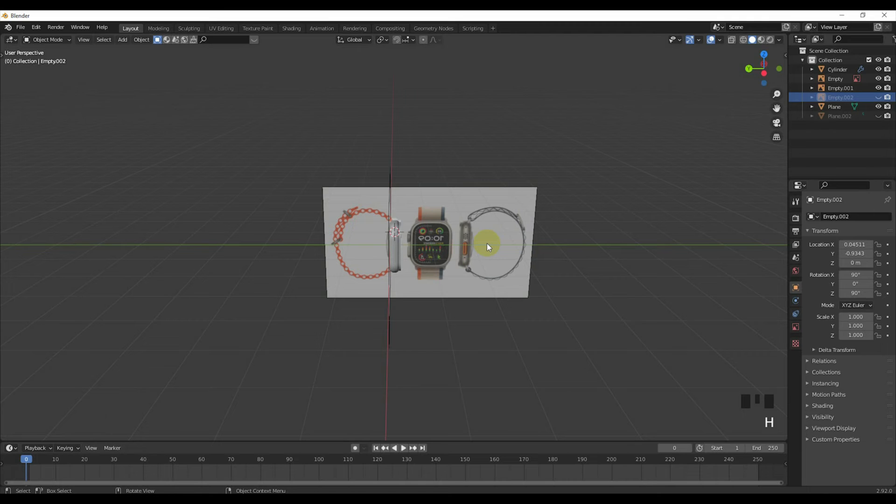
Rotate the visible side-view reference image Empty.001 by 180° about the Z axis.
{"action": "left_click", "coordinate": [472, 223]}
{"action": "key", "text": "r"}
{"action": "type", "text": "z180"}
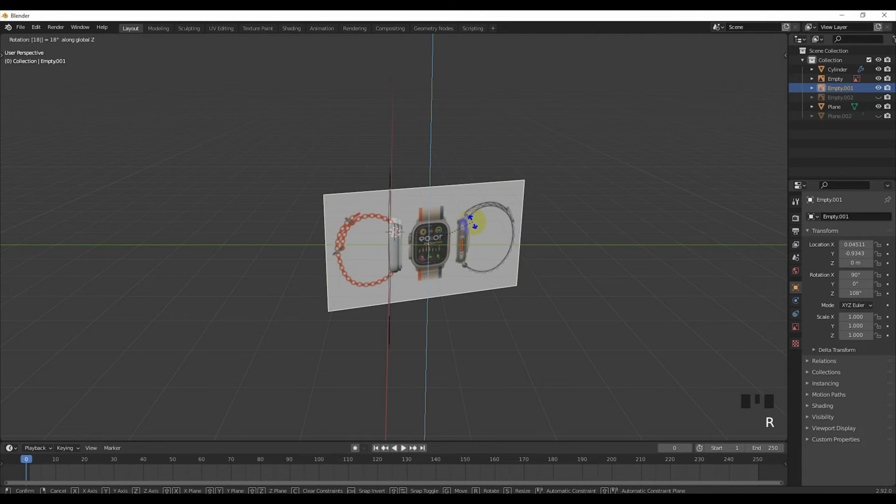
{"action": "key", "text": "Return"}
{"action": "middle_click_drag", "start_coordinate": [472, 221], "coordinate": [391, 241]}
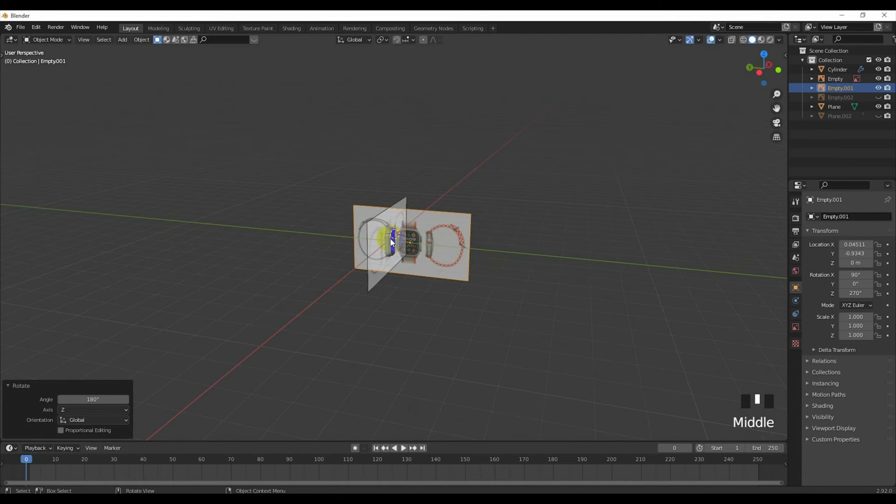
Switch to left orthographic view and turn on X-ray to compare the watch body with the rotated reference image.
{"action": "key", "text": "grave"}
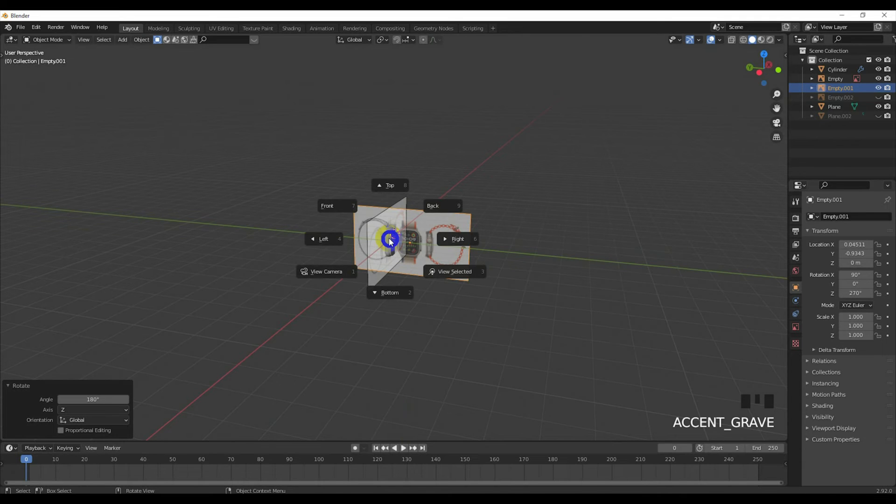
{"action": "left_click", "coordinate": [322, 240]}
{"action": "scroll", "coordinate": [420, 250], "scroll_direction": "up", "scroll_amount": 8}
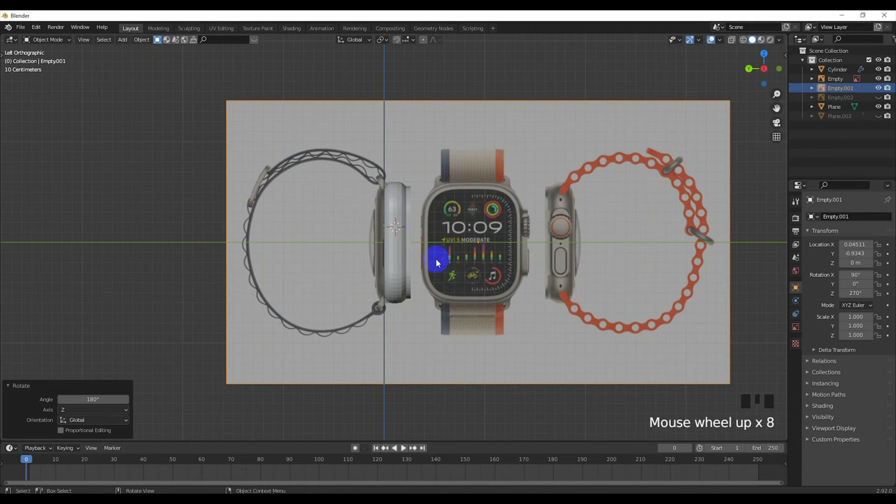
{"action": "left_click", "coordinate": [731, 41]}
{"action": "scroll", "coordinate": [480, 193], "scroll_direction": "up", "scroll_amount": 3}
{"action": "scroll", "coordinate": [417, 236], "scroll_direction": "down", "scroll_amount": 2}
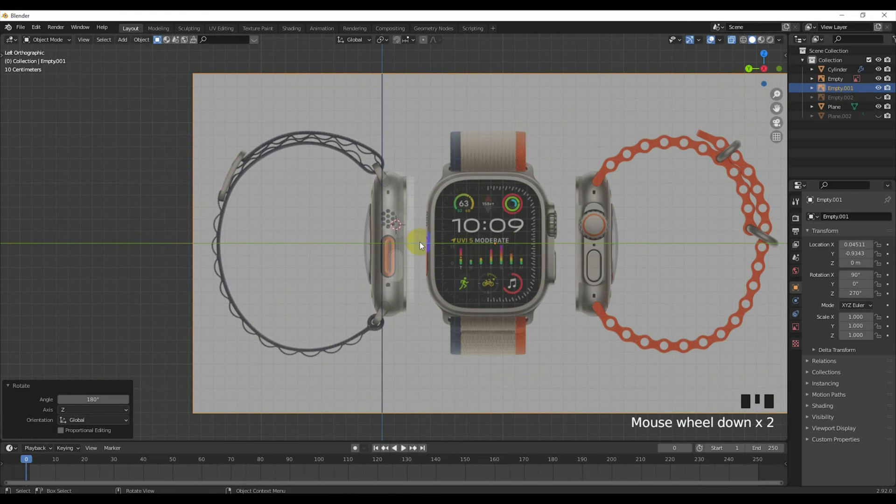
{"action": "left_click", "coordinate": [412, 148]}
{"action": "scroll", "coordinate": [444, 145], "scroll_direction": "up", "scroll_amount": 1}
{"action": "scroll", "coordinate": [488, 112], "scroll_direction": "down", "scroll_amount": 3}
{"action": "left_click_drag", "start_coordinate": [485, 98], "coordinate": [492, 150]}
{"action": "scroll", "coordinate": [434, 174], "scroll_direction": "up", "scroll_amount": 3}
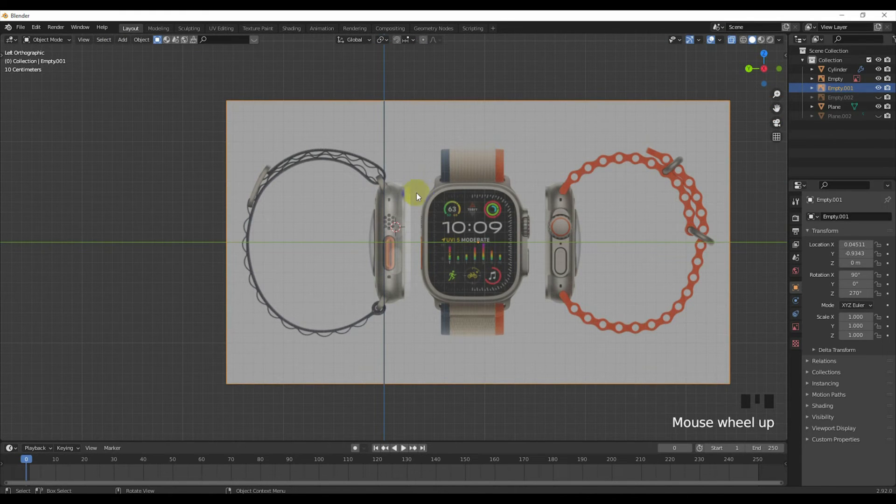
Move the reference image Empty.001 by -0.059566 m along Y so its left-hand watch lines up with the body.
{"action": "left_click", "coordinate": [418, 200]}
{"action": "scroll", "coordinate": [417, 200], "scroll_direction": "up", "scroll_amount": 1}
{"action": "left_click", "coordinate": [452, 182]}
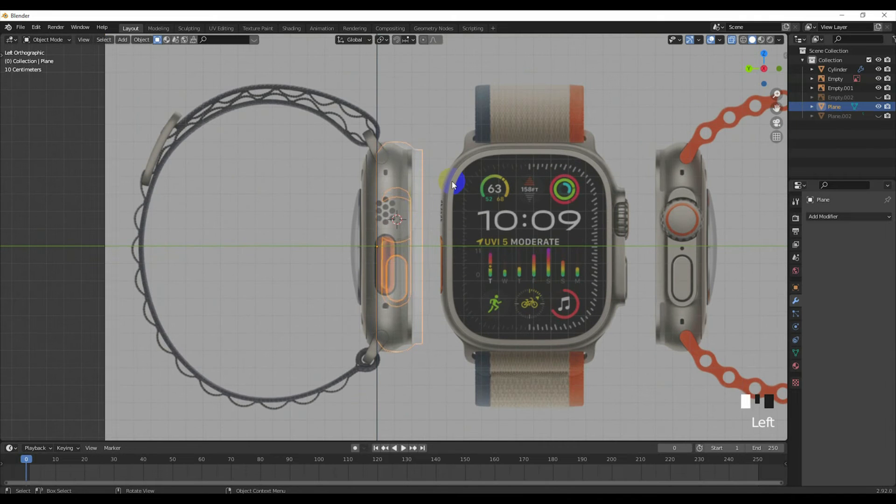
{"action": "key", "text": "g"}
{"action": "key", "text": "x"}
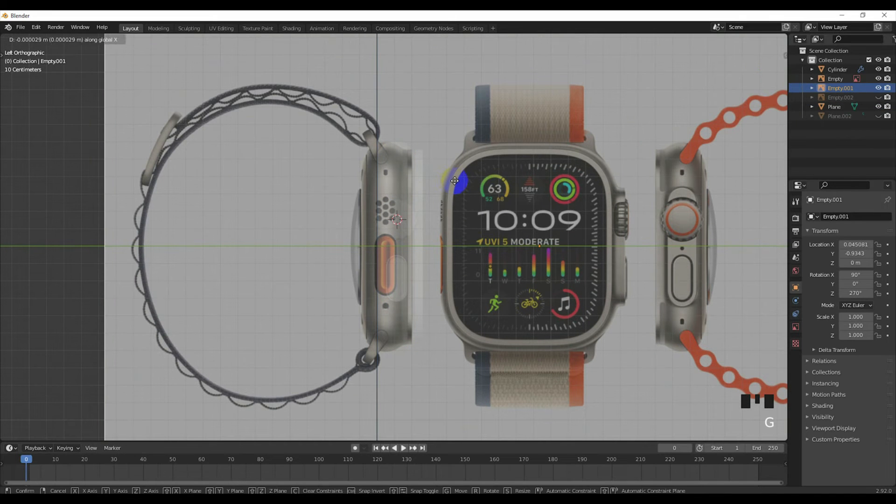
{"action": "right_click", "coordinate": [464, 141]}
{"action": "key", "text": "g"}
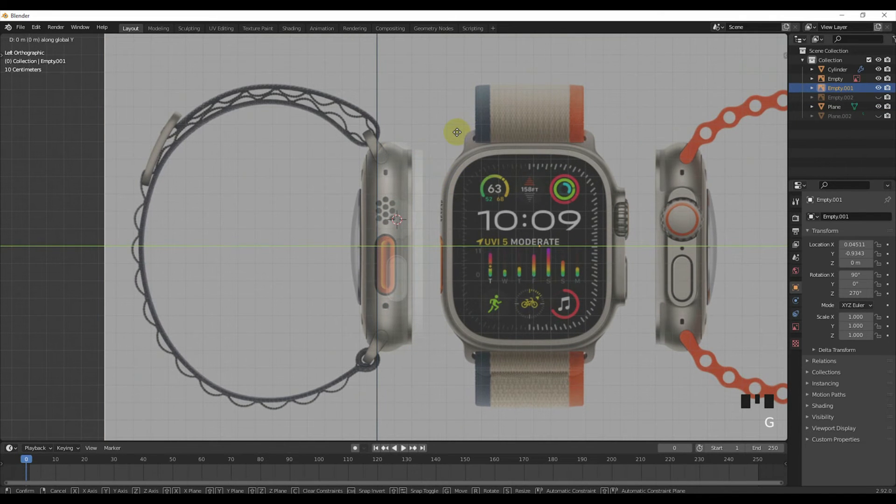
{"action": "key", "text": "y"}
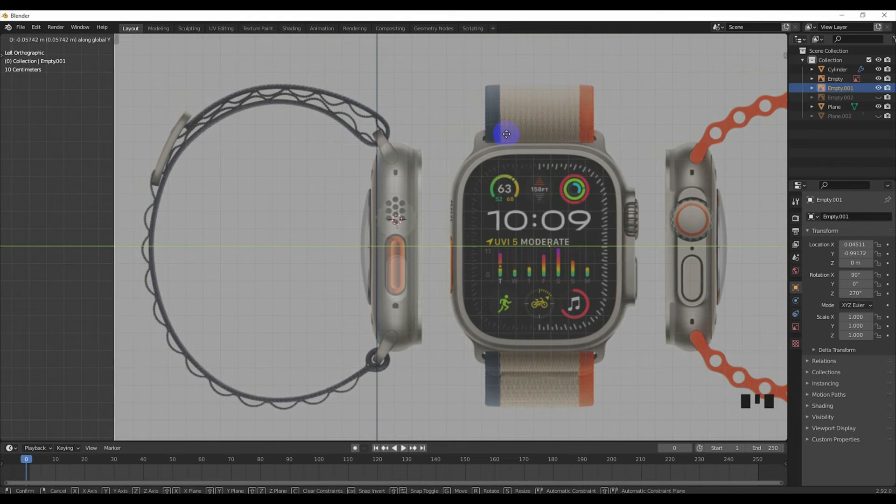
{"action": "left_click", "coordinate": [510, 134]}
Add a 32-vertex mesh cylinder with 1 m radius and 2 m depth at the 3D cursor near the speaker holes.
{"action": "scroll", "coordinate": [452, 198], "scroll_direction": "up", "scroll_amount": 5}
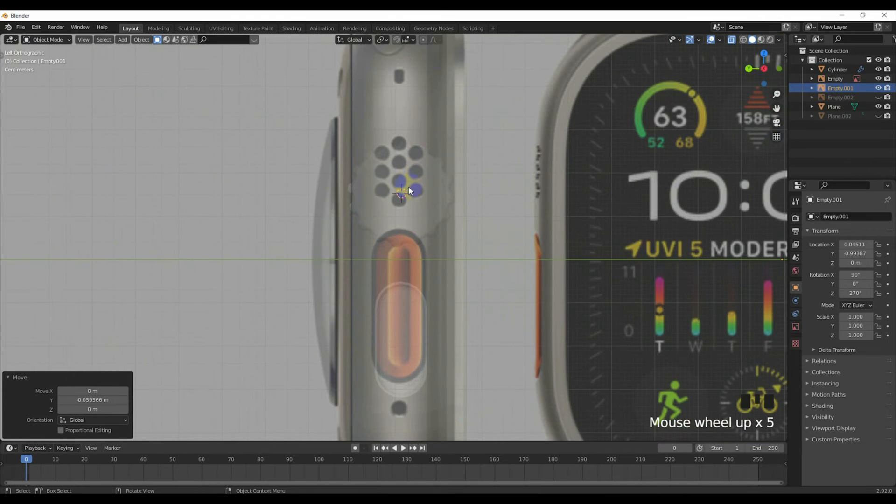
{"action": "scroll", "coordinate": [368, 247], "scroll_direction": "up", "scroll_amount": 2, "text": "shift"}
{"action": "scroll", "coordinate": [368, 247], "scroll_direction": "down", "scroll_amount": 3}
{"action": "scroll", "coordinate": [371, 214], "scroll_direction": "up", "scroll_amount": 1}
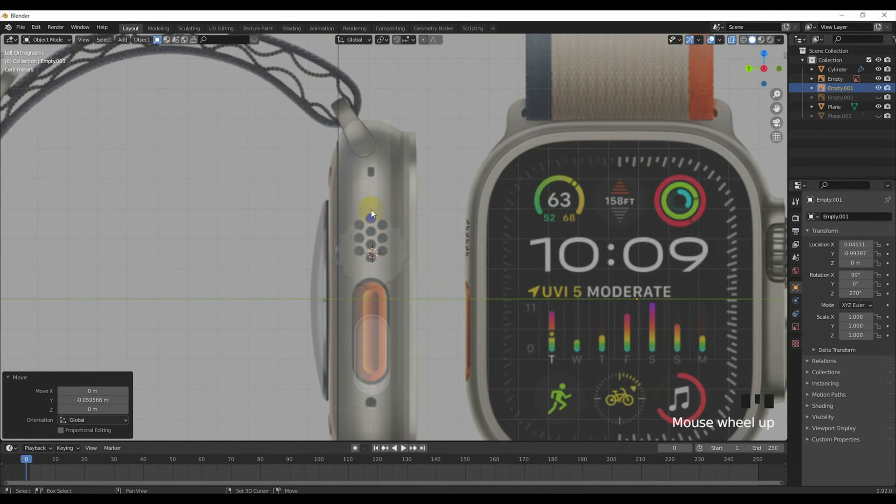
{"action": "key", "text": "shift+a"}
{"action": "mouse_move", "coordinate": [370, 206]}
{"action": "left_click", "coordinate": [401, 260]}
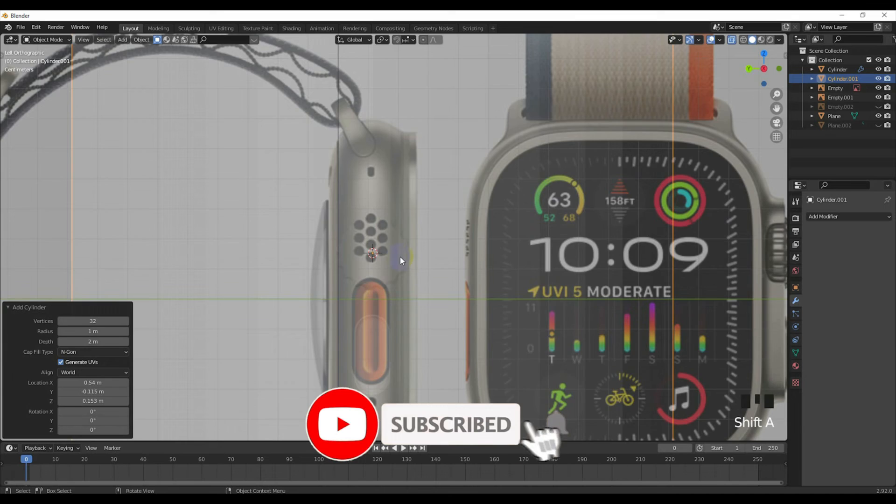
Rotate the new cylinder 90° about the view axis and 90° about Y so its round face points sideways.
{"action": "scroll", "coordinate": [401, 257], "scroll_direction": "down", "scroll_amount": 8}
{"action": "scroll", "coordinate": [404, 256], "scroll_direction": "up", "scroll_amount": 1}
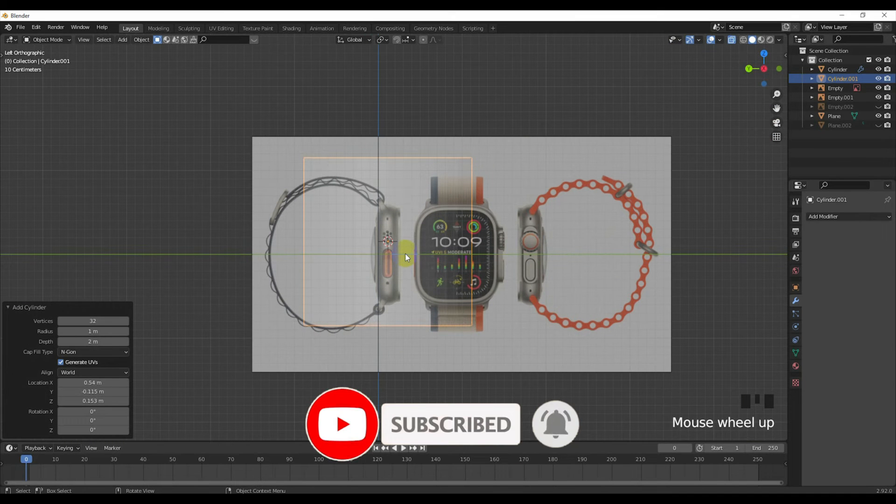
{"action": "scroll", "coordinate": [406, 257], "scroll_direction": "up", "scroll_amount": 2}
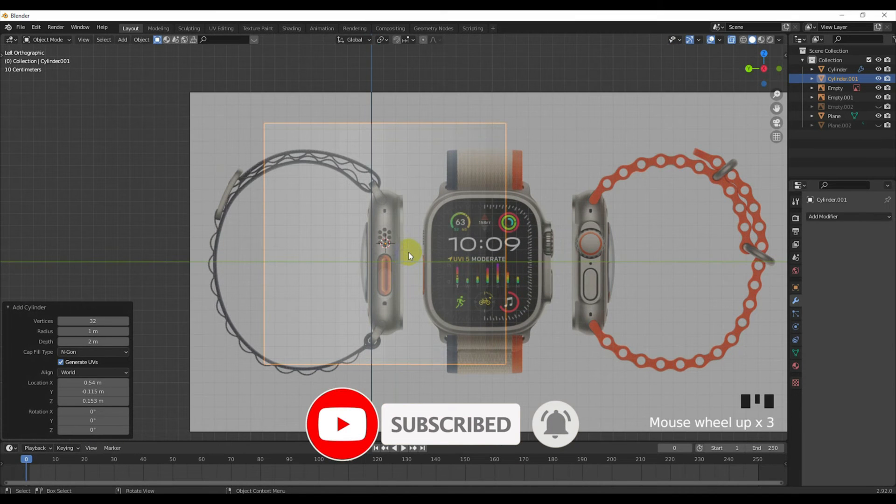
{"action": "type", "text": "r90"}
{"action": "key", "text": "Return"}
{"action": "type", "text": "ry90"}
{"action": "key", "text": "Return"}
Scale the cylinder down by 0.153, then further, ending with a factor of 0.377, to roughly the size of one speaker hole.
{"action": "scroll", "coordinate": [413, 254], "scroll_direction": "up", "scroll_amount": 4}
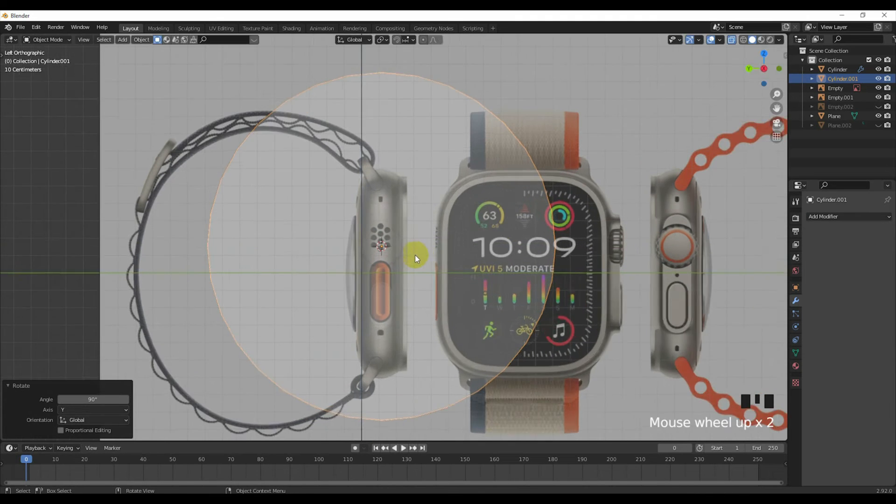
{"action": "key", "text": "s"}
{"action": "left_click", "coordinate": [429, 253]}
{"action": "scroll", "coordinate": [408, 251], "scroll_direction": "up", "scroll_amount": 8}
{"action": "key", "text": "s"}
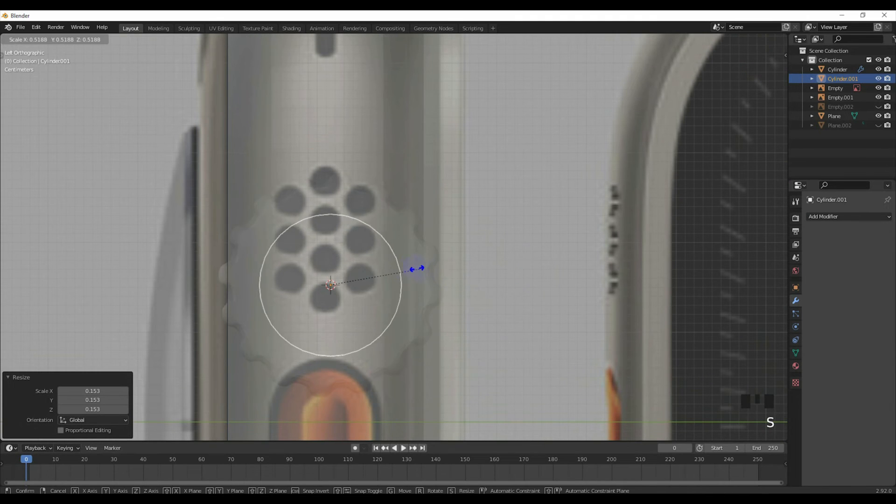
{"action": "left_click", "coordinate": [370, 266]}
{"action": "scroll", "coordinate": [341, 279], "scroll_direction": "up", "scroll_amount": 4}
{"action": "middle_click_drag", "start_coordinate": [341, 279], "coordinate": [421, 291], "text": "shift"}
{"action": "key", "text": "s"}
{"action": "left_click", "coordinate": [383, 313]}
{"action": "scroll", "coordinate": [397, 318], "scroll_direction": "down", "scroll_amount": 1}
{"action": "scroll", "coordinate": [397, 318], "scroll_direction": "down", "scroll_amount": 1}
Move the cylinder onto the lowest speaker hole of the reference image and scale it by 1.031 to match.
{"action": "key", "text": "g"}
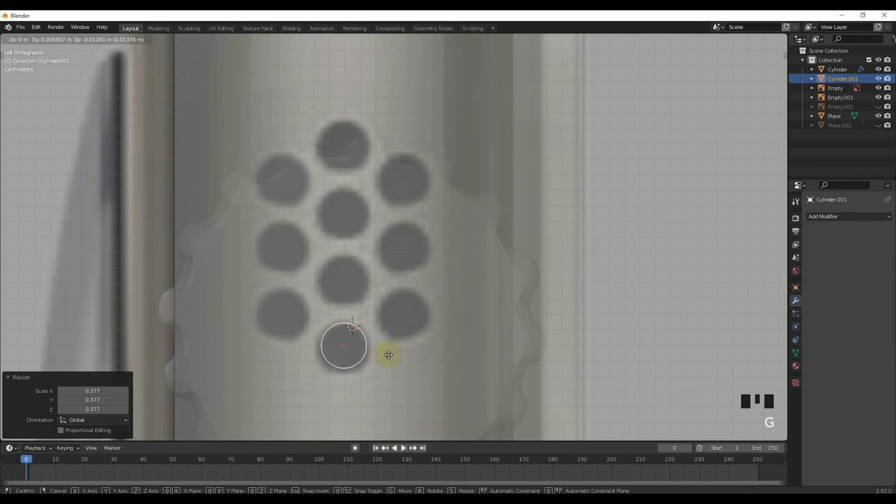
{"action": "left_click", "coordinate": [387, 377]}
{"action": "key", "text": "s"}
{"action": "left_click", "coordinate": [411, 375]}
Turn off X-ray and stretch the cylinder by a factor of 8.526 along X.
{"action": "scroll", "coordinate": [394, 348], "scroll_direction": "down", "scroll_amount": 4}
{"action": "key", "text": "KP_3"}
{"action": "scroll", "coordinate": [397, 344], "scroll_direction": "down", "scroll_amount": 6}
{"action": "scroll", "coordinate": [342, 336], "scroll_direction": "down", "scroll_amount": 4}
{"action": "middle_click_drag", "start_coordinate": [327, 321], "coordinate": [414, 355], "text": "shift"}
{"action": "scroll", "coordinate": [402, 327], "scroll_direction": "up", "scroll_amount": 3}
{"action": "scroll", "coordinate": [449, 326], "scroll_direction": "down", "scroll_amount": 2}
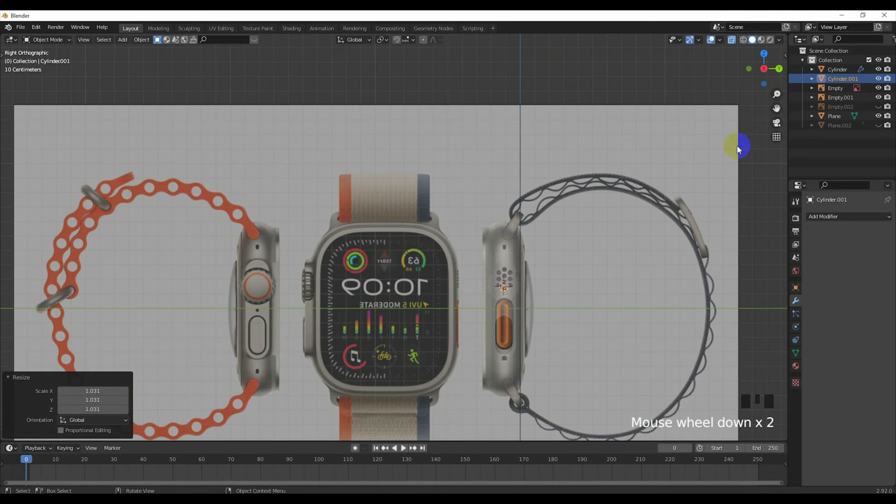
{"action": "left_click", "coordinate": [731, 40]}
{"action": "scroll", "coordinate": [497, 279], "scroll_direction": "down", "scroll_amount": 4}
{"action": "middle_click_drag", "start_coordinate": [496, 279], "coordinate": [454, 328]}
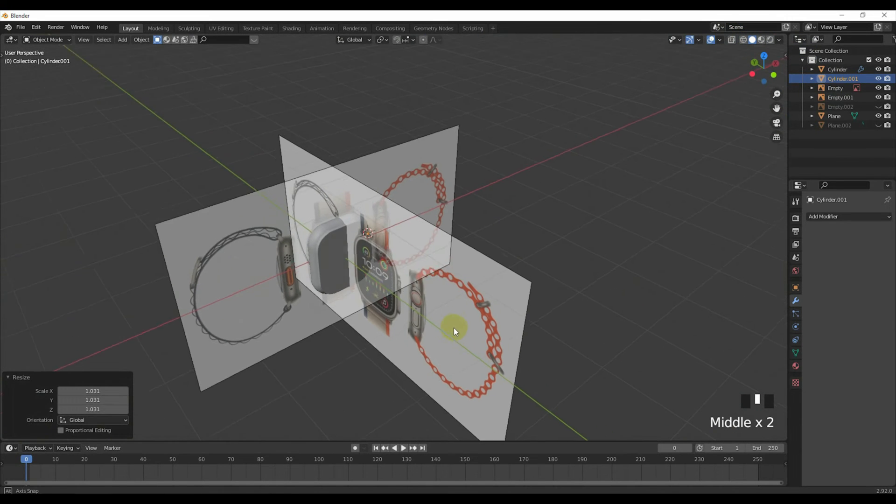
{"action": "key", "text": "KP_3"}
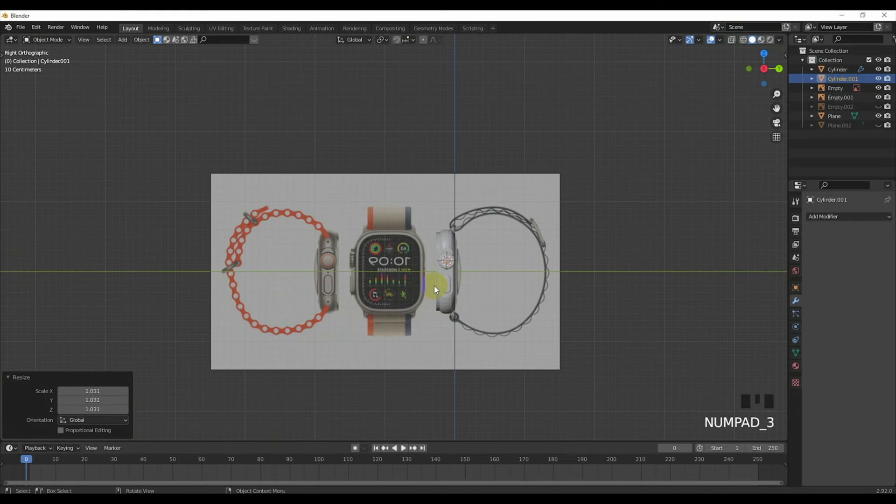
{"action": "middle_click_drag", "start_coordinate": [491, 278], "coordinate": [579, 304]}
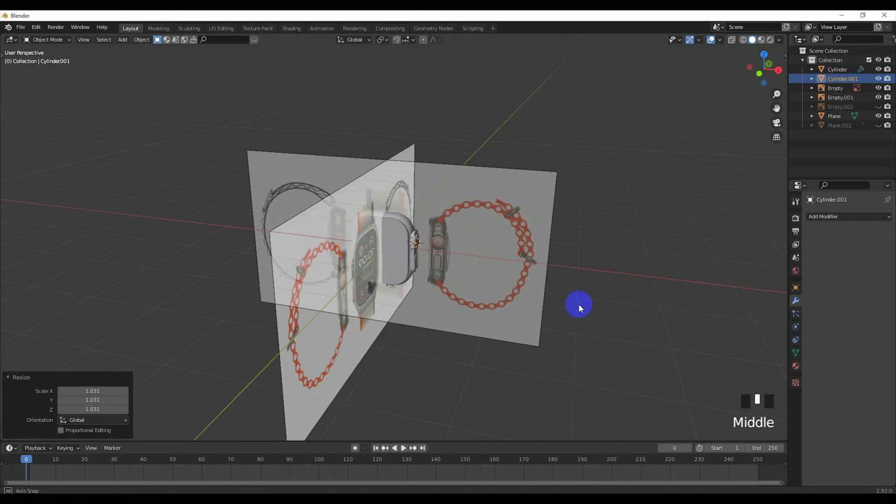
{"action": "key", "text": "s"}
{"action": "key", "text": "x"}
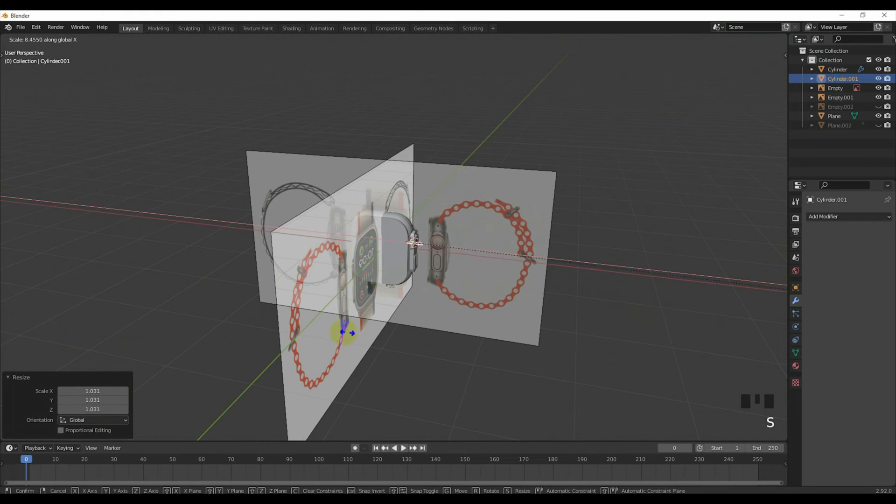
{"action": "left_click", "coordinate": [346, 334]}
In top view, move the cylinder by -1.0341 m along X so it pierces the body wall opposite the crown.
{"action": "scroll", "coordinate": [408, 306], "scroll_direction": "up", "scroll_amount": 2}
{"action": "key", "text": "KP_7"}
{"action": "scroll", "coordinate": [426, 305], "scroll_direction": "up", "scroll_amount": 5}
{"action": "middle_click_drag", "start_coordinate": [434, 179], "coordinate": [510, 334], "text": "shift"}
{"action": "key", "text": "g"}
{"action": "key", "text": "x"}
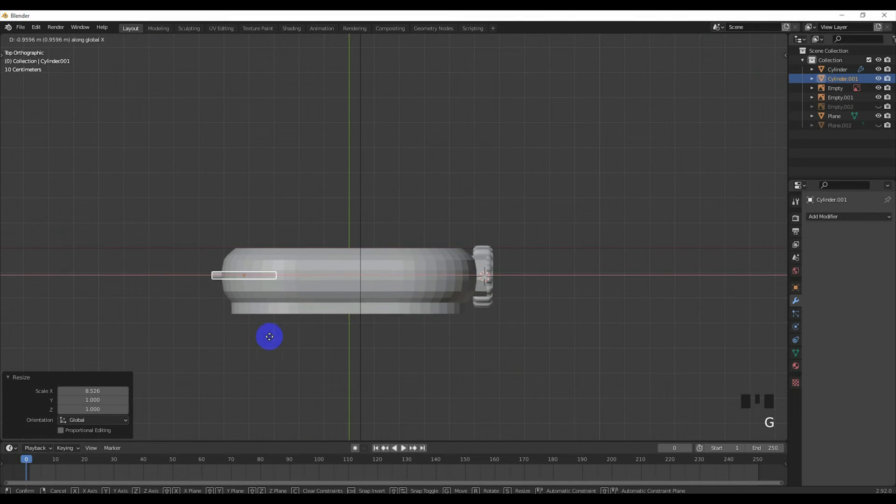
{"action": "left_click", "coordinate": [251, 337]}
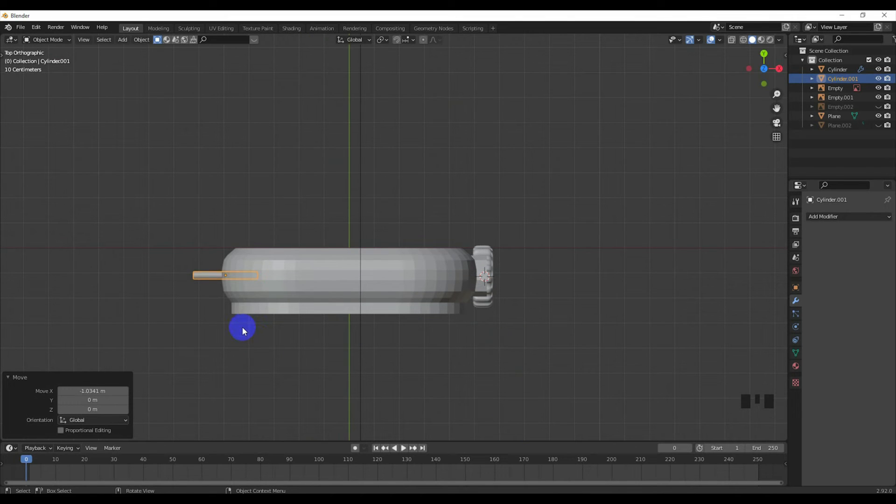
In left orthographic view with X-ray on, duplicate the cylinder 0.043636 m along Z onto the hole above in the centre column.
{"action": "key", "text": "grave"}
{"action": "key", "text": "grave"}
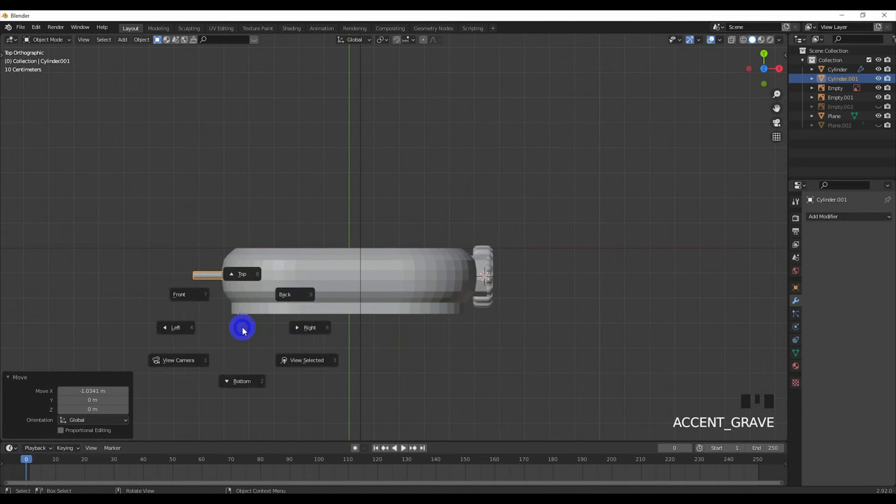
{"action": "left_click", "coordinate": [181, 327]}
{"action": "scroll", "coordinate": [361, 296], "scroll_direction": "down", "scroll_amount": 3}
{"action": "scroll", "coordinate": [410, 307], "scroll_direction": "up", "scroll_amount": 6}
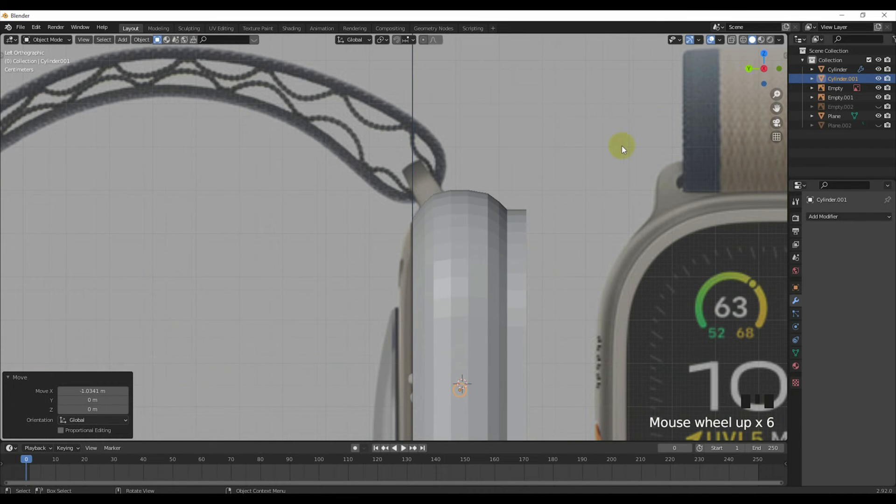
{"action": "left_click", "coordinate": [732, 40]}
{"action": "middle_click_drag", "start_coordinate": [437, 352], "coordinate": [387, 236], "text": "shift"}
{"action": "scroll", "coordinate": [421, 308], "scroll_direction": "up", "scroll_amount": 4}
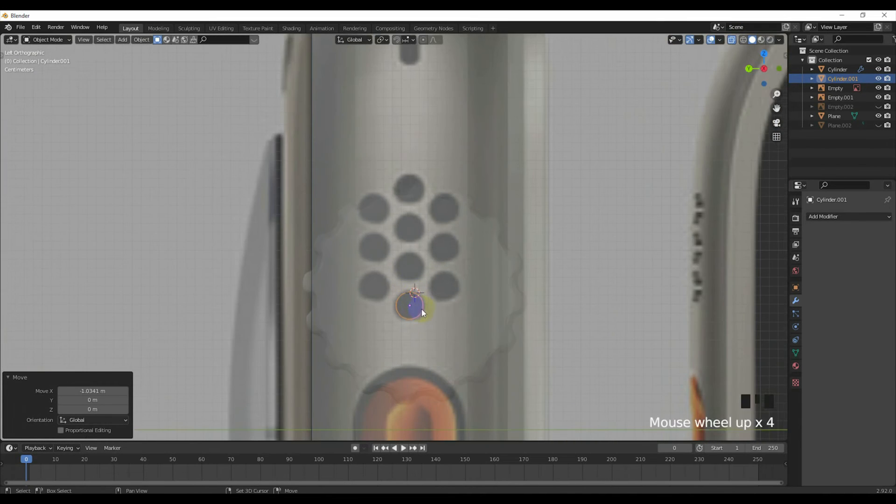
{"action": "scroll", "coordinate": [387, 276], "scroll_direction": "up", "scroll_amount": 3}
{"action": "middle_click_drag", "start_coordinate": [388, 275], "coordinate": [381, 289], "text": "shift"}
{"action": "scroll", "coordinate": [382, 293], "scroll_direction": "up", "scroll_amount": 1}
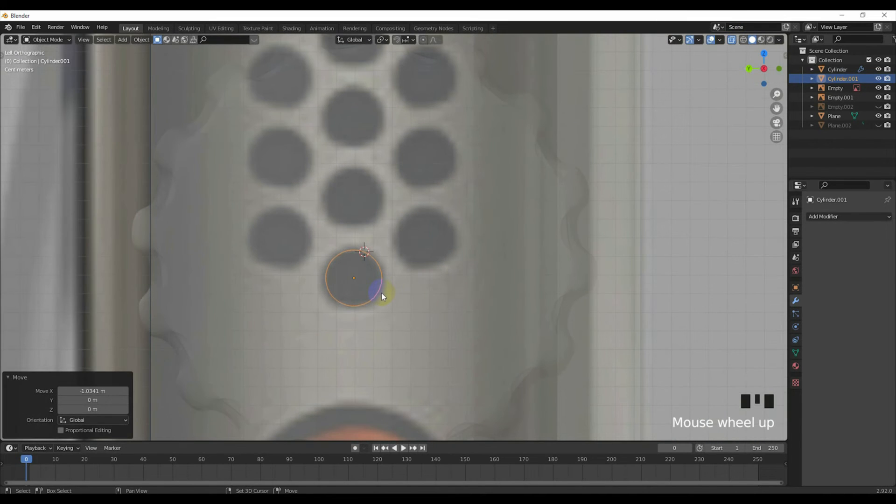
{"action": "key", "text": "shift+d"}
{"action": "key", "text": "z"}
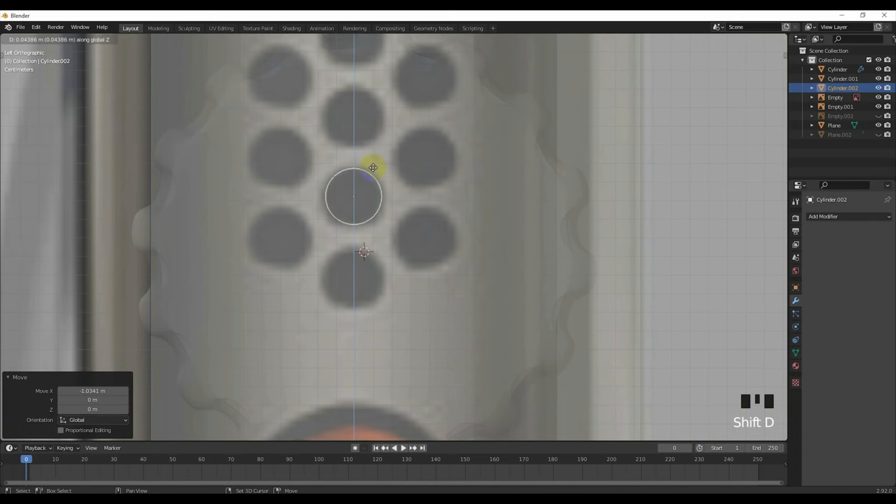
{"action": "left_click", "coordinate": [375, 173]}
{"action": "scroll", "coordinate": [388, 235], "scroll_direction": "down", "scroll_amount": 2}
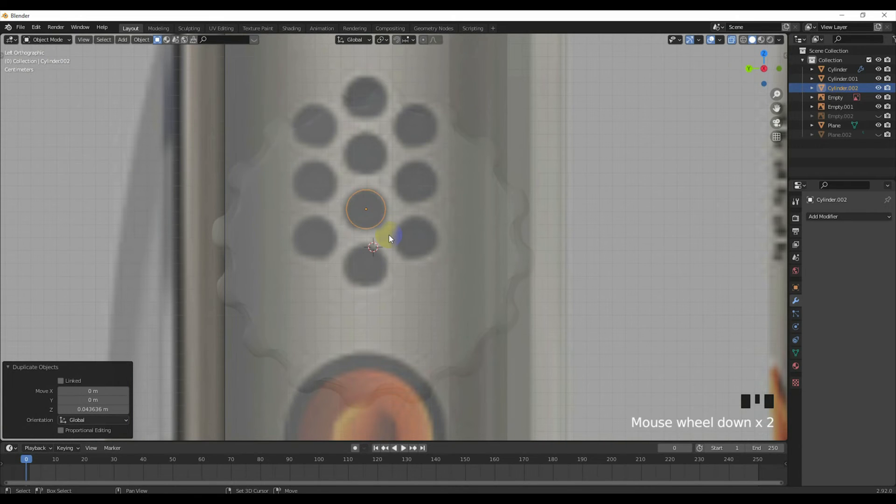
Repeat the Z duplication twice to place cylinders over the two upper holes of the centre column.
{"action": "key", "text": "shift+r"}
{"action": "key", "text": "shift+r"}
{"action": "left_click", "coordinate": [363, 153]}
{"action": "left_click", "coordinate": [364, 151]}
{"action": "left_click", "coordinate": [367, 107]}
{"action": "left_click", "coordinate": [367, 105]}
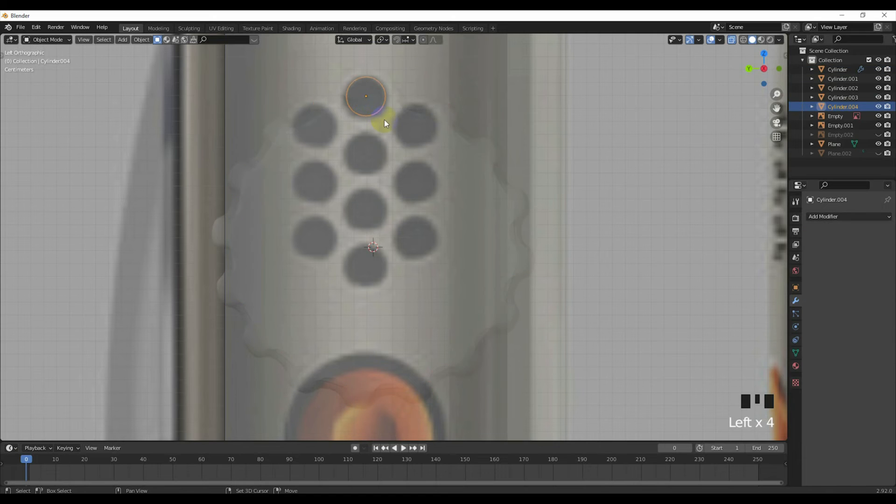
Duplicate the top cylinder by -0.038893 m Y and -0.022606 m Z onto the side column's top hole, and copy it down Z onto the two holes below.
{"action": "key", "text": "shift+d"}
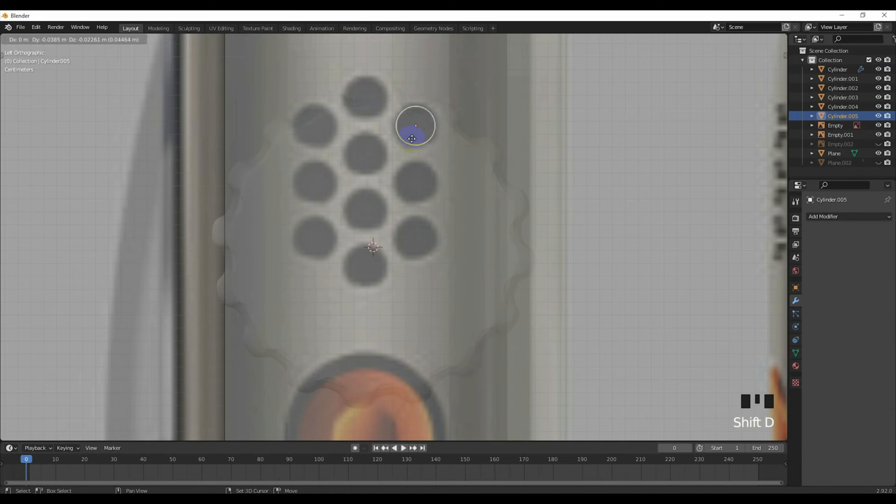
{"action": "left_click", "coordinate": [416, 139]}
{"action": "key", "text": "shift+d"}
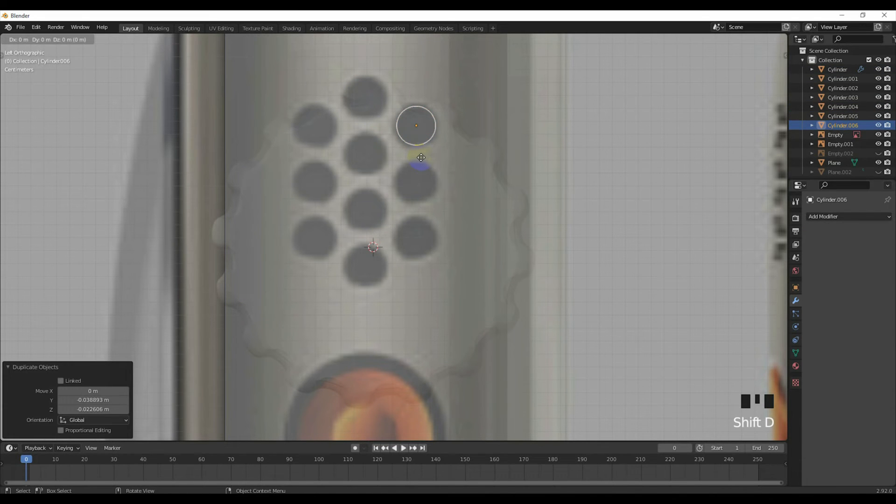
{"action": "key", "text": "z"}
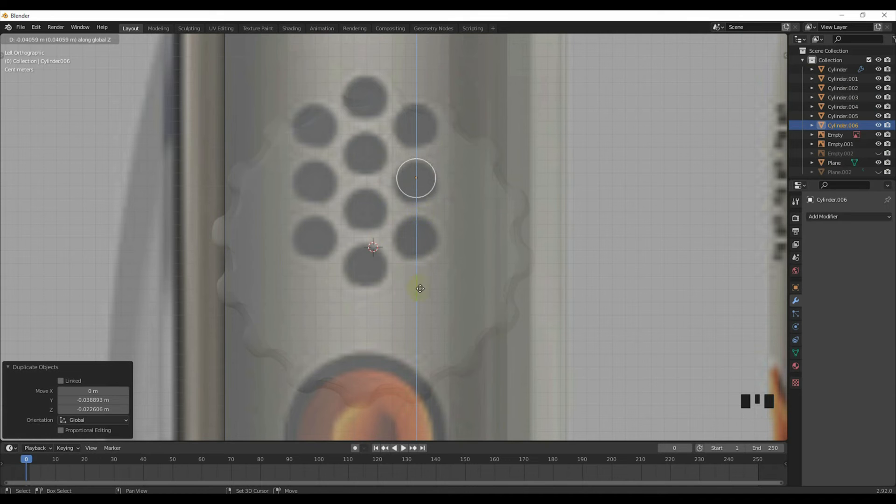
{"action": "left_click", "coordinate": [420, 322]}
{"action": "key", "text": "shift+r"}
{"action": "left_click", "coordinate": [415, 184]}
{"action": "left_click", "coordinate": [423, 229]}
Select the side column's three cylinders and, in left view with X-ray on, duplicate them along Y onto the opposite column of holes.
{"action": "scroll", "coordinate": [418, 231], "scroll_direction": "down", "scroll_amount": 9}
{"action": "middle_click_drag", "start_coordinate": [419, 231], "coordinate": [295, 240]}
{"action": "key", "text": "KP_1"}
{"action": "scroll", "coordinate": [289, 241], "scroll_direction": "up", "scroll_amount": 4}
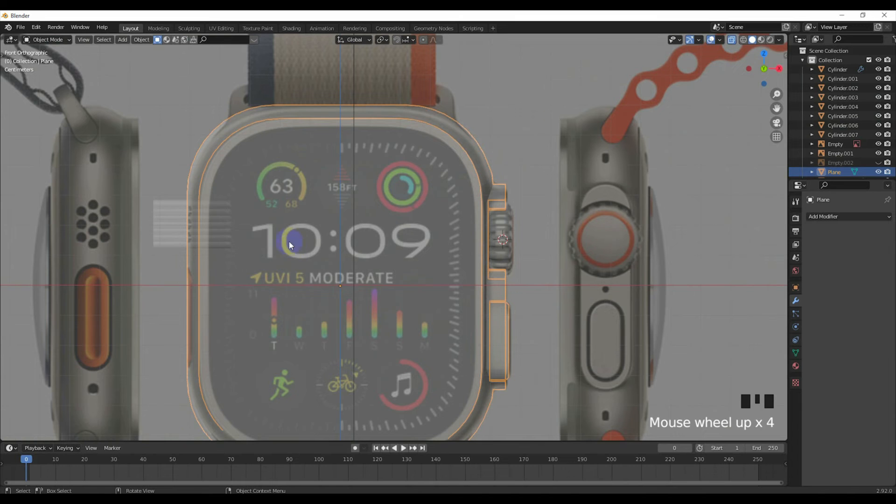
{"action": "middle_click_drag", "start_coordinate": [169, 217], "coordinate": [293, 232]}
{"action": "left_click", "coordinate": [316, 239]}
{"action": "left_click", "coordinate": [320, 256], "text": "shift"}
{"action": "left_click", "coordinate": [327, 269], "text": "shift"}
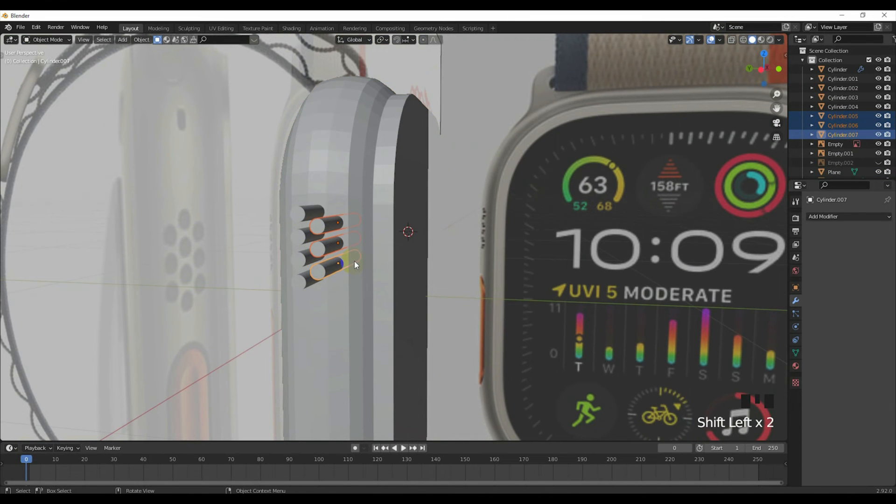
{"action": "key", "text": "KP_3"}
{"action": "key", "text": "KP_1"}
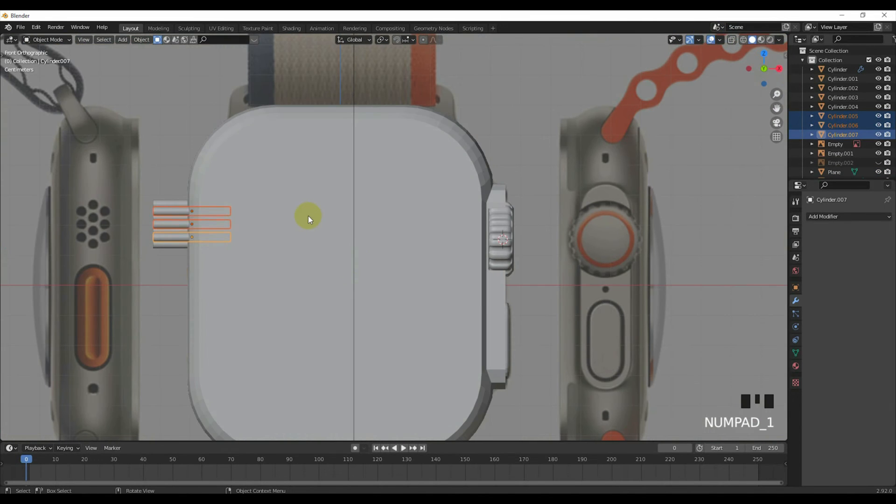
{"action": "key", "text": "grave"}
{"action": "key", "text": "grave"}
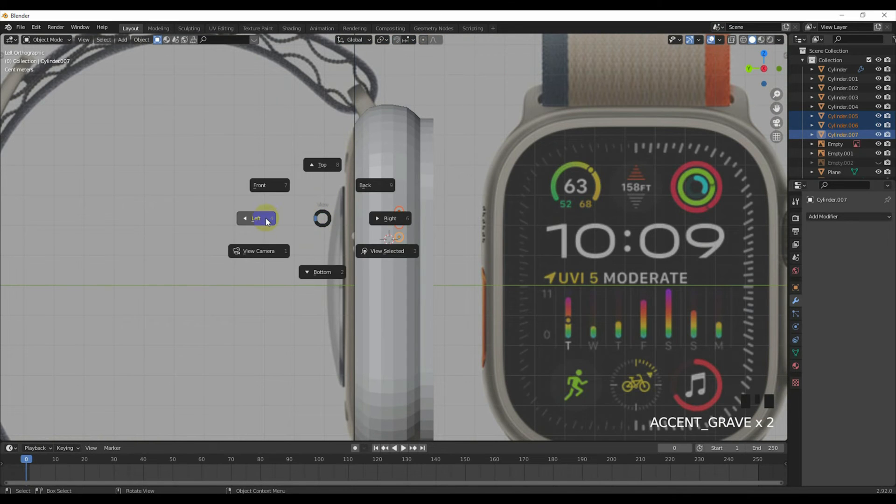
{"action": "scroll", "coordinate": [370, 223], "scroll_direction": "up", "scroll_amount": 3}
{"action": "left_click", "coordinate": [731, 39]}
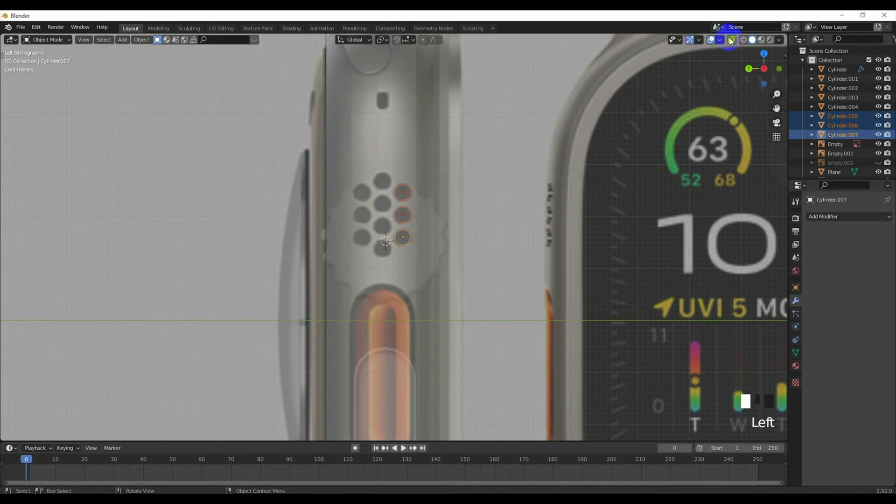
{"action": "scroll", "coordinate": [429, 212], "scroll_direction": "up", "scroll_amount": 2}
{"action": "key", "text": "shift+d"}
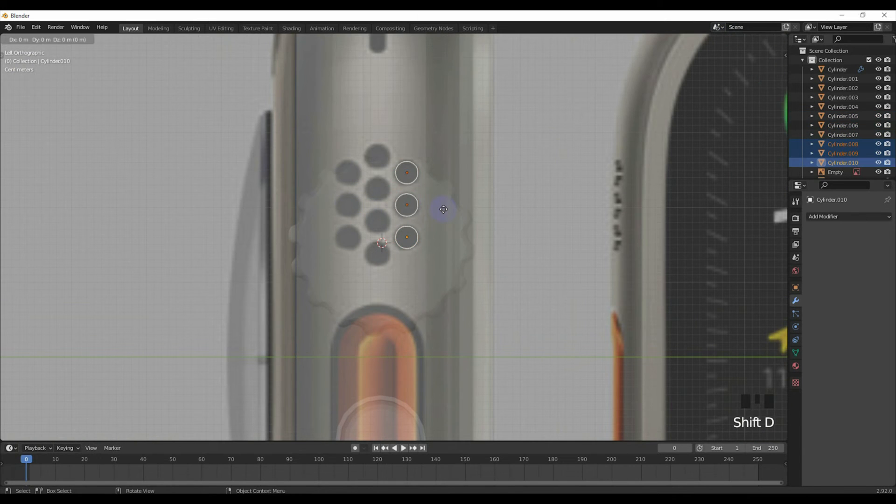
{"action": "right_click", "coordinate": [386, 209]}
{"action": "key", "text": "g"}
{"action": "key", "text": "y"}
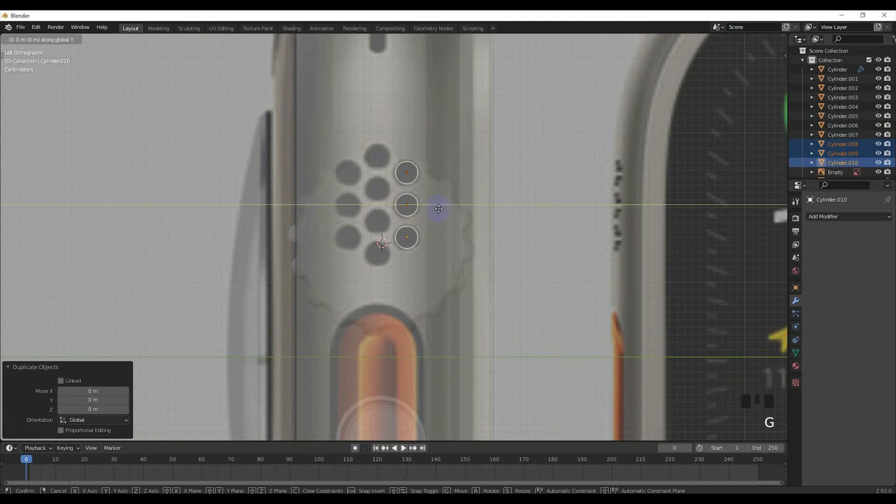
{"action": "left_click", "coordinate": [333, 198]}
Turn off X-ray, select all ten speaker-hole cylinders and join them into one object.
{"action": "left_click", "coordinate": [669, 90]}
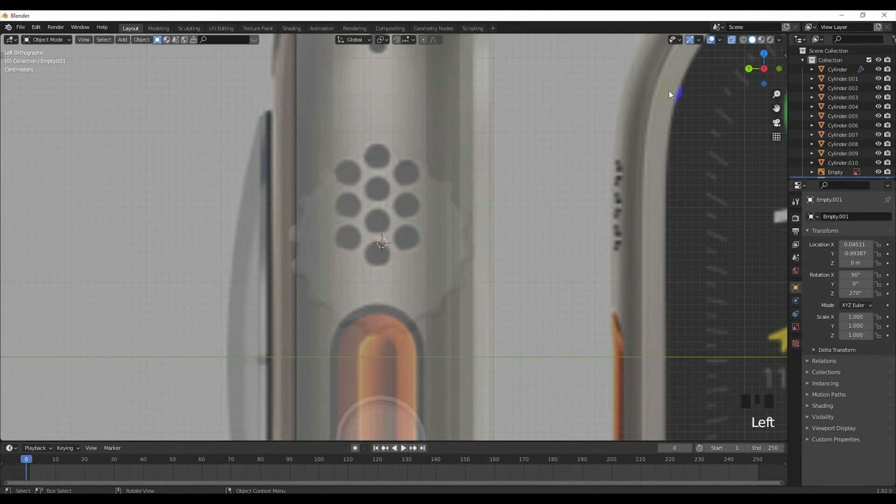
{"action": "left_click", "coordinate": [739, 56]}
{"action": "scroll", "coordinate": [408, 205], "scroll_direction": "down", "scroll_amount": 4}
{"action": "middle_click_drag", "start_coordinate": [409, 206], "coordinate": [276, 214]}
{"action": "scroll", "coordinate": [403, 219], "scroll_direction": "down", "scroll_amount": 3}
{"action": "left_click", "coordinate": [286, 250]}
{"action": "middle_click_drag", "start_coordinate": [285, 249], "coordinate": [265, 195]}
{"action": "left_click", "coordinate": [260, 185], "text": "shift"}
{"action": "left_click", "coordinate": [234, 161], "text": "shift"}
{"action": "scroll", "coordinate": [229, 172], "scroll_direction": "down", "scroll_amount": 5}
{"action": "left_click", "coordinate": [313, 162], "text": "shift"}
{"action": "left_click", "coordinate": [324, 161], "text": "shift"}
{"action": "left_click", "coordinate": [324, 161], "text": "shift"}
{"action": "left_click", "coordinate": [324, 162], "text": "shift"}
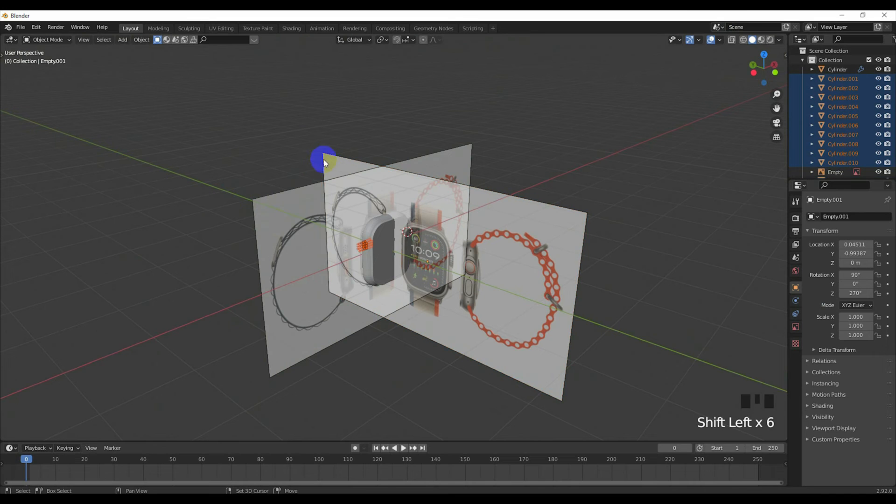
{"action": "scroll", "coordinate": [340, 228], "scroll_direction": "up", "scroll_amount": 7}
{"action": "scroll", "coordinate": [354, 282], "scroll_direction": "up", "scroll_amount": 2}
{"action": "middle_click_drag", "start_coordinate": [337, 292], "coordinate": [317, 222], "text": "shift"}
{"action": "scroll", "coordinate": [335, 247], "scroll_direction": "up", "scroll_amount": 1, "text": "shift"}
{"action": "left_click", "coordinate": [337, 248], "text": "shift"}
{"action": "key", "text": "ctrl+j"}
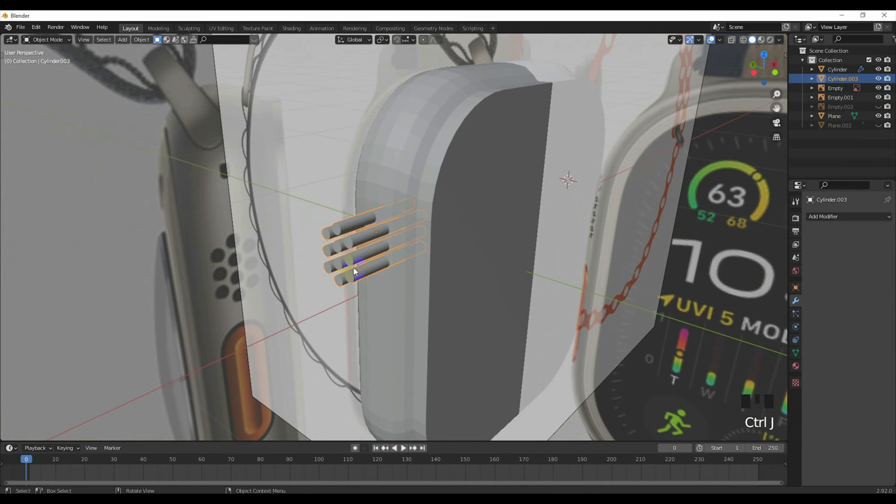
{"action": "scroll", "coordinate": [369, 299], "scroll_direction": "down", "scroll_amount": 9}
{"action": "scroll", "coordinate": [427, 315], "scroll_direction": "up", "scroll_amount": 2}
{"action": "scroll", "coordinate": [427, 315], "scroll_direction": "down", "scroll_amount": 2}
{"action": "key", "text": "g"}
{"action": "right_click", "coordinate": [180, 282]}
{"action": "scroll", "coordinate": [421, 316], "scroll_direction": "up", "scroll_amount": 3}
{"action": "middle_click_drag", "start_coordinate": [421, 317], "coordinate": [435, 308]}
{"action": "scroll", "coordinate": [435, 301], "scroll_direction": "up", "scroll_amount": 2}
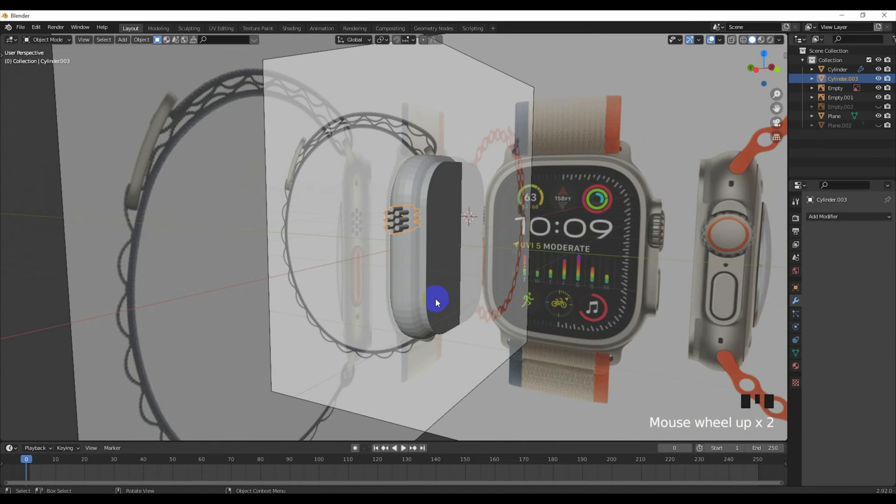
{"action": "key", "text": "KP_1"}
{"action": "key", "text": "KP_3"}
{"action": "scroll", "coordinate": [421, 300], "scroll_direction": "up", "scroll_amount": 3}
{"action": "scroll", "coordinate": [387, 299], "scroll_direction": "down", "scroll_amount": 4}
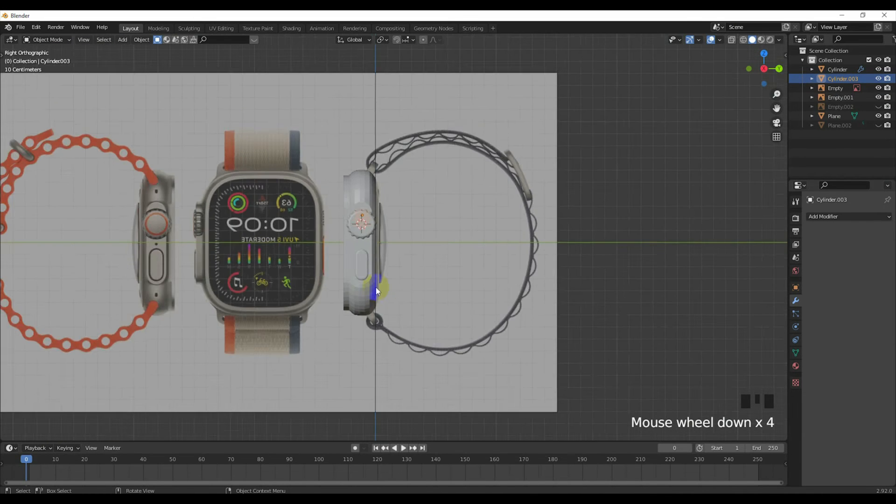
{"action": "scroll", "coordinate": [376, 286], "scroll_direction": "up", "scroll_amount": 2}
{"action": "left_click", "coordinate": [276, 252]}
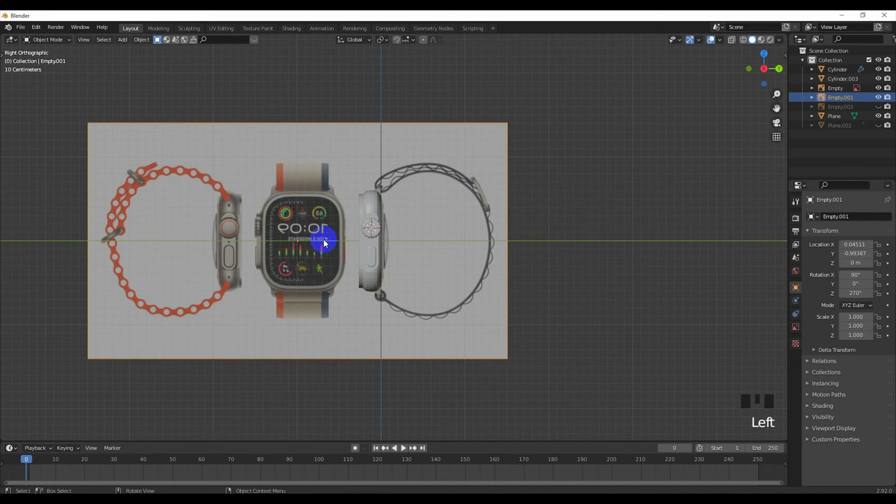
{"action": "key", "text": "KP_1"}
{"action": "left_click", "coordinate": [488, 207]}
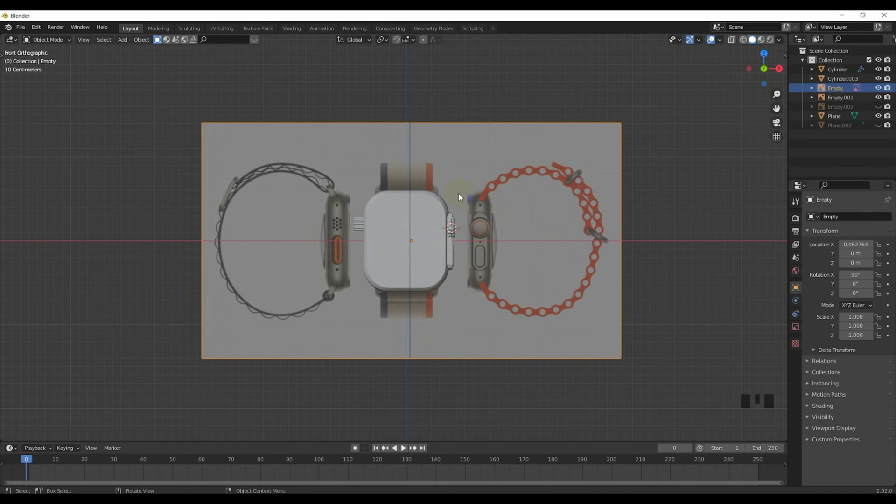
In left view with X-ray on, select the joined speaker-hole cylinders and snap the 3D cursor to them.
{"action": "key", "text": "grave"}
{"action": "left_click", "coordinate": [412, 237]}
{"action": "scroll", "coordinate": [412, 237], "scroll_direction": "up", "scroll_amount": 4}
{"action": "middle_click_drag", "start_coordinate": [412, 237], "coordinate": [452, 248], "text": "shift"}
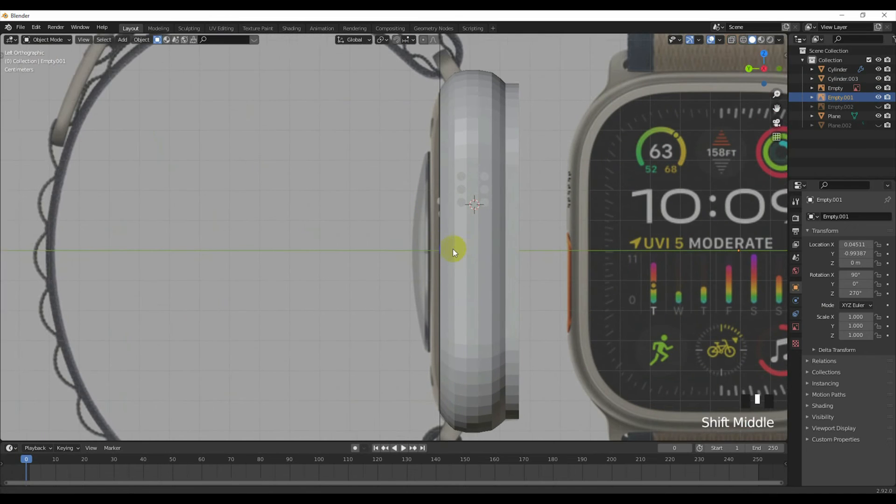
{"action": "scroll", "coordinate": [435, 244], "scroll_direction": "up", "scroll_amount": 1}
{"action": "scroll", "coordinate": [385, 220], "scroll_direction": "down", "scroll_amount": 3}
{"action": "left_click", "coordinate": [615, 128]}
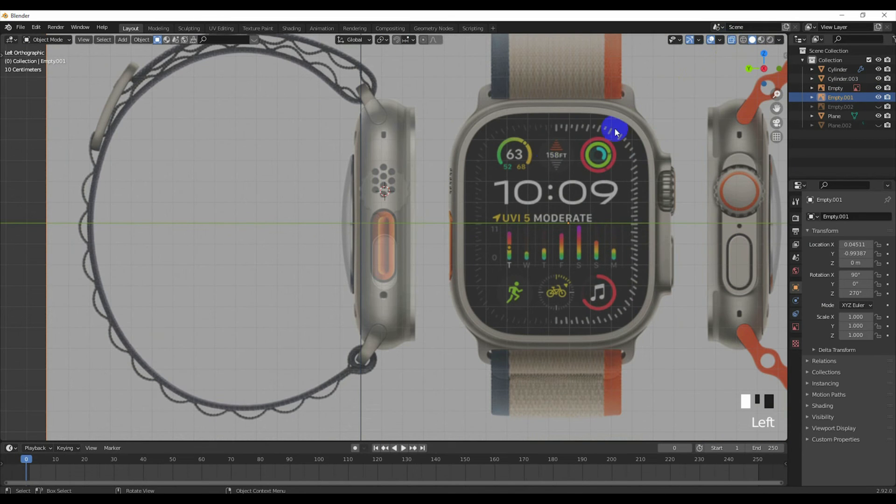
{"action": "left_click", "coordinate": [385, 186]}
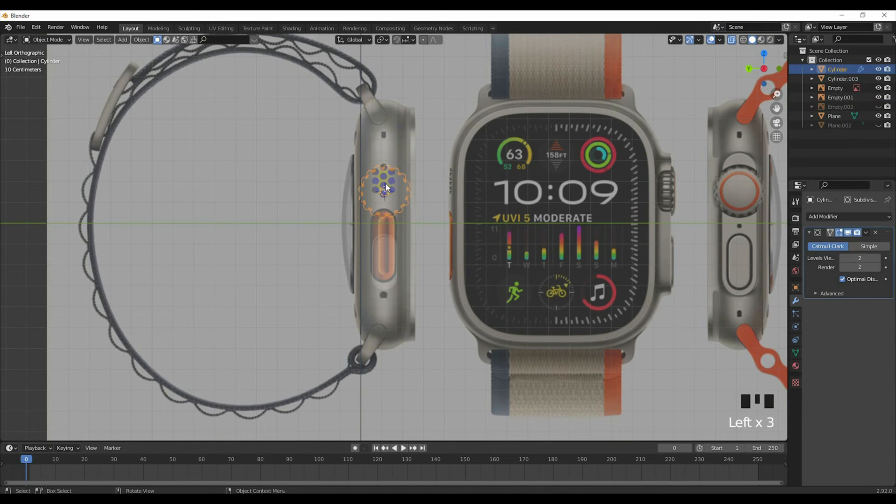
{"action": "left_click", "coordinate": [385, 182]}
{"action": "key", "text": "shift+s"}
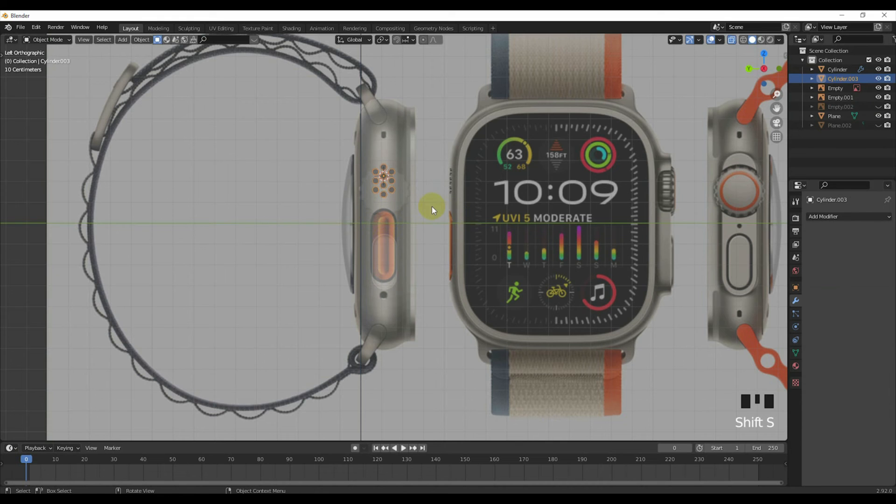
{"action": "left_click", "coordinate": [425, 210]}
Add a plane at the 3D cursor and rotate it 90° about Y to face the side view.
{"action": "key", "text": "shift+a"}
{"action": "left_click", "coordinate": [436, 196]}
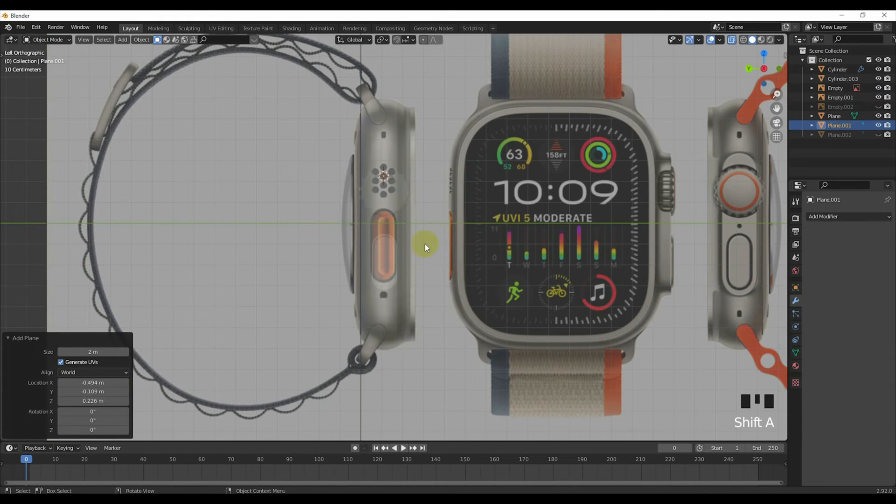
{"action": "scroll", "coordinate": [426, 245], "scroll_direction": "up", "scroll_amount": 3}
{"action": "scroll", "coordinate": [427, 247], "scroll_direction": "down", "scroll_amount": 4}
{"action": "type", "text": "ry90"}
{"action": "key", "text": "Return"}
Shrink the plane and move it down along Z over the orange side button, then scale it by 0.802.
{"action": "key", "text": "s"}
{"action": "left_click", "coordinate": [386, 225]}
{"action": "scroll", "coordinate": [388, 228], "scroll_direction": "up", "scroll_amount": 3}
{"action": "key", "text": "g"}
{"action": "key", "text": "z"}
{"action": "left_click", "coordinate": [384, 354]}
{"action": "scroll", "coordinate": [395, 344], "scroll_direction": "up", "scroll_amount": 3}
{"action": "middle_click_drag", "start_coordinate": [397, 341], "coordinate": [450, 296], "text": "shift"}
{"action": "key", "text": "s"}
{"action": "left_click", "coordinate": [452, 328]}
Shift the plane along Z to centre it on the orange button and stretch its height towards the dark outline.
{"action": "scroll", "coordinate": [449, 334], "scroll_direction": "up", "scroll_amount": 3}
{"action": "key", "text": "g"}
{"action": "key", "text": "z"}
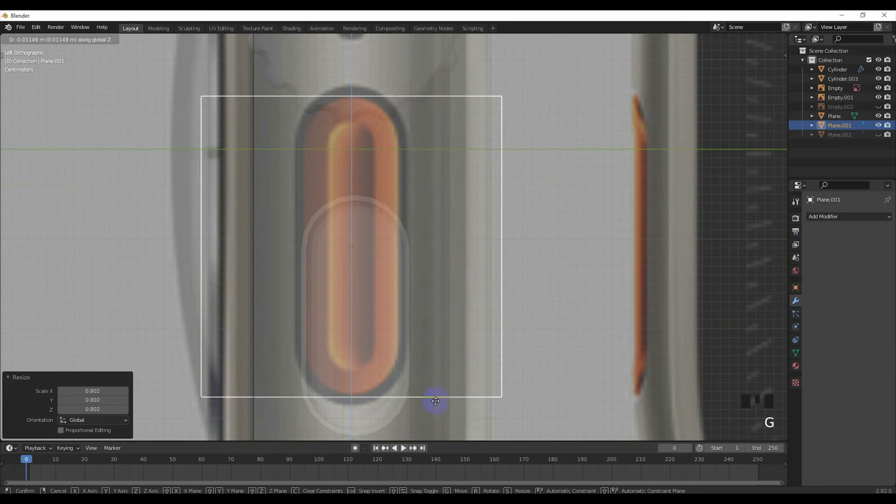
{"action": "left_click", "coordinate": [450, 347]}
{"action": "key", "text": "s"}
{"action": "key", "text": "z"}
{"action": "left_click", "coordinate": [451, 363]}
Fine-tune the plane's height with a Z scale of 1.019 to match the button outline's ends.
{"action": "key", "text": "g"}
{"action": "key", "text": "z"}
{"action": "right_click", "coordinate": [438, 347]}
{"action": "key", "text": "s"}
{"action": "key", "text": "z"}
{"action": "left_click", "coordinate": [451, 370]}
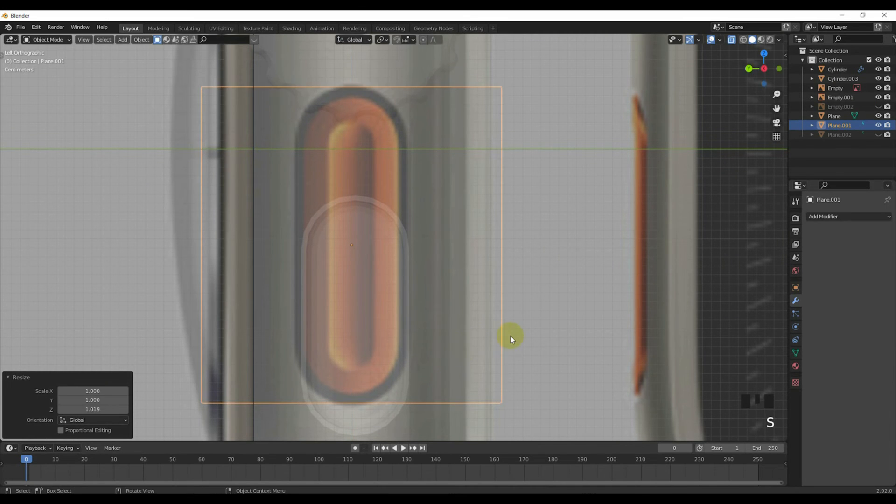
Scale the plane by 0.373 along Y to the button outline's width and centre it along Y.
{"action": "key", "text": "s"}
{"action": "key", "text": "y"}
{"action": "left_click", "coordinate": [402, 298]}
{"action": "key", "text": "g"}
{"action": "key", "text": "y"}
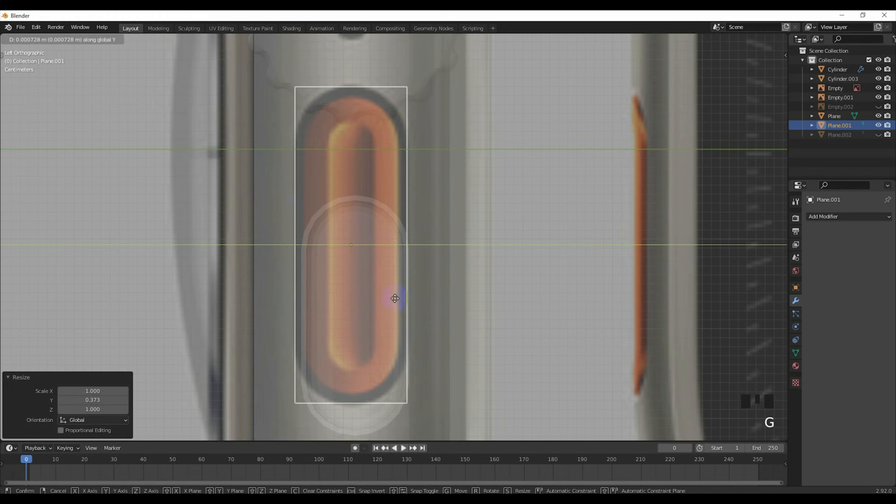
{"action": "left_click", "coordinate": [395, 298]}
Refine the plane's fit by scaling it 0.991 overall and 0.995 along Y.
{"action": "key", "text": "s"}
{"action": "right_click", "coordinate": [445, 311]}
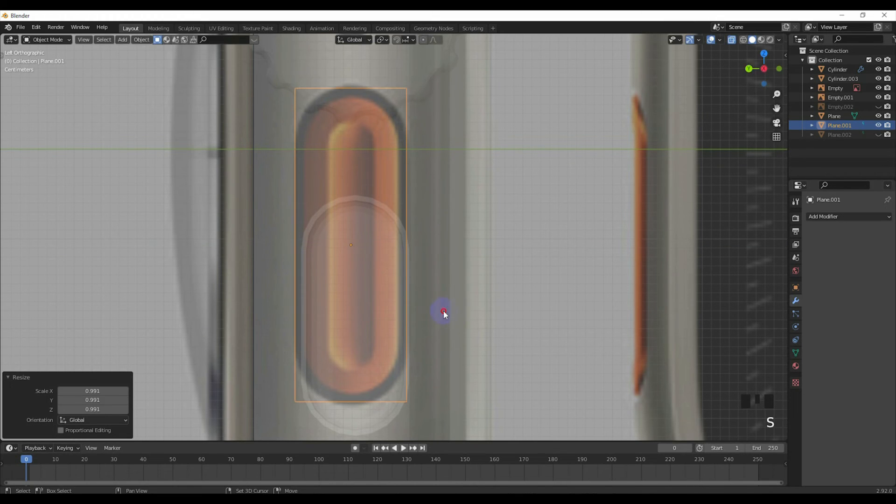
{"action": "key", "text": "s"}
{"action": "key", "text": "y"}
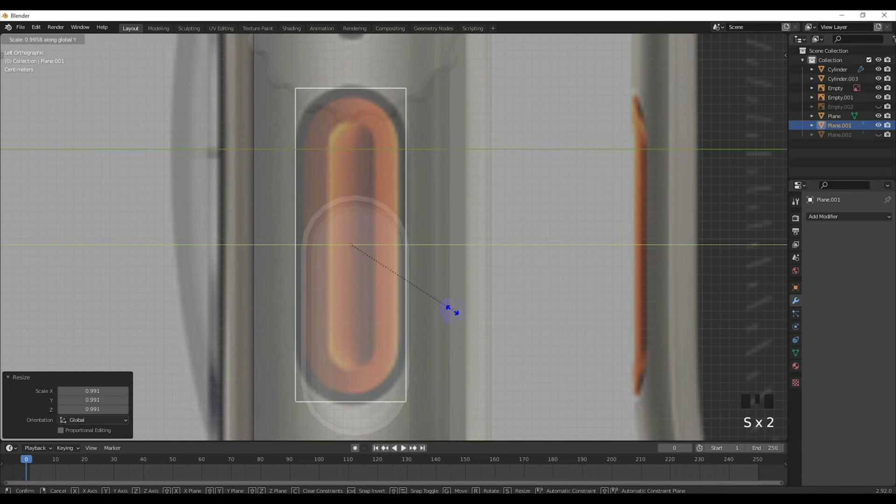
{"action": "left_click", "coordinate": [451, 312]}
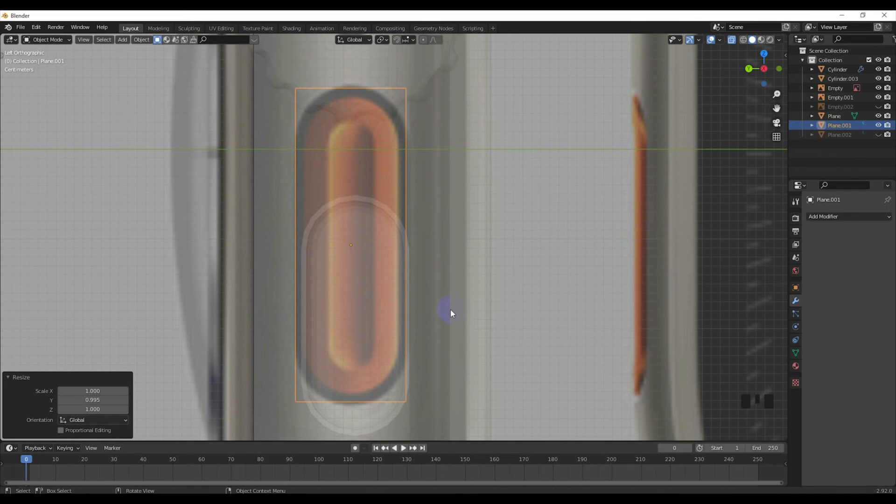
Apply the plane's scale and bevel its corner vertices by 0.0614 m with 5 segments into a capsule outline.
{"action": "key", "text": "ctrl+a"}
{"action": "left_click", "coordinate": [396, 262]}
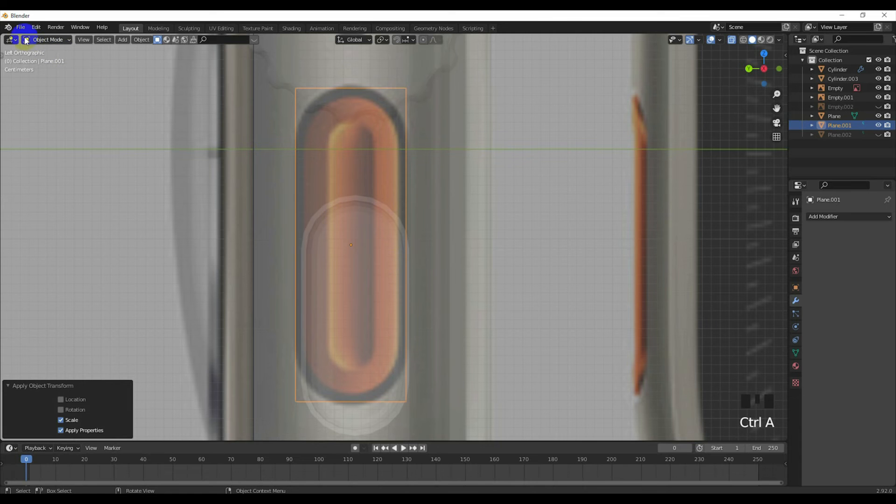
{"action": "key", "text": "Tab"}
{"action": "left_click", "coordinate": [79, 40]}
{"action": "key", "text": "ctrl+shift+b"}
{"action": "scroll", "coordinate": [434, 195], "scroll_direction": "up", "scroll_amount": 1}
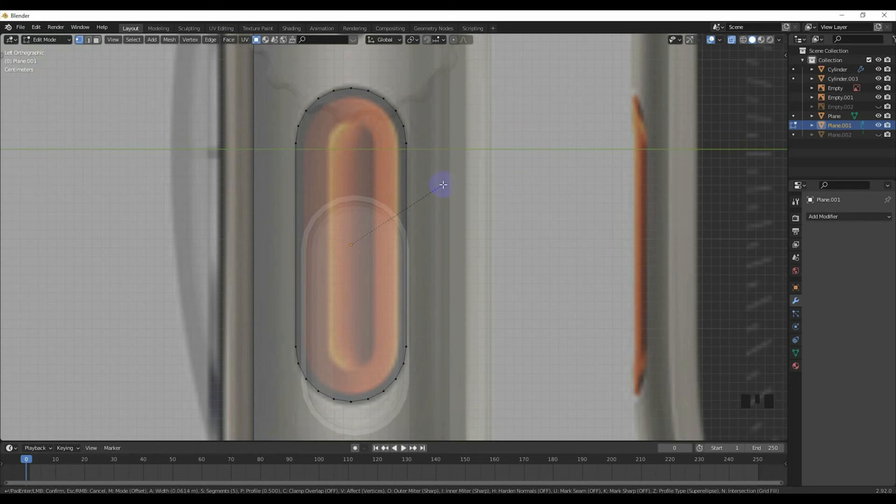
{"action": "left_click", "coordinate": [443, 185]}
Merge the middle vertices at the capsule's upper end at their centre, and do the same at its lower end.
{"action": "middle_click_drag", "start_coordinate": [345, 89], "coordinate": [346, 130], "text": "shift"}
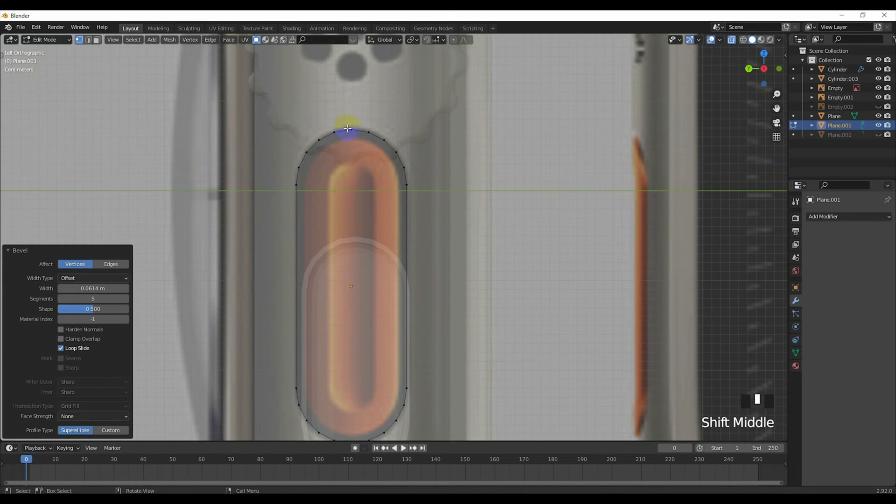
{"action": "left_click", "coordinate": [351, 131]}
{"action": "key", "text": "m"}
{"action": "left_click", "coordinate": [356, 140]}
{"action": "scroll", "coordinate": [352, 359], "scroll_direction": "down", "scroll_amount": 2}
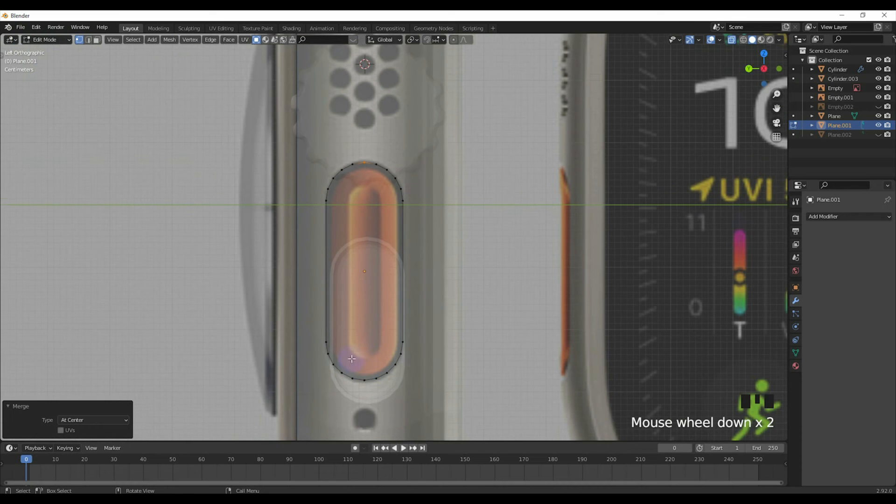
{"action": "left_click", "coordinate": [365, 370]}
{"action": "key", "text": "m"}
{"action": "left_click", "coordinate": [367, 383]}
{"action": "scroll", "coordinate": [368, 306], "scroll_direction": "up", "scroll_amount": 2}
{"action": "middle_click_drag", "start_coordinate": [367, 306], "coordinate": [365, 272], "text": "shift"}
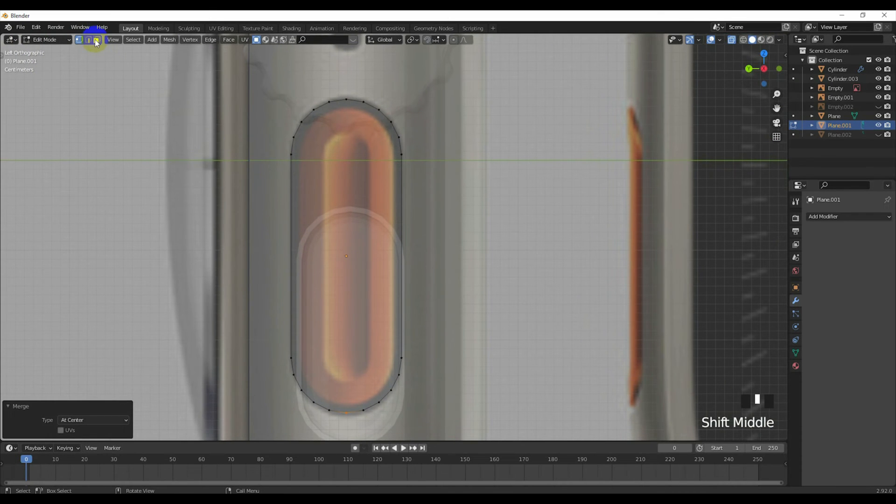
Select the capsule face, extrude it in front view towards the watch body's inside and return to Object Mode.
{"action": "scroll", "coordinate": [336, 192], "scroll_direction": "down", "scroll_amount": 2}
{"action": "left_click", "coordinate": [96, 39]}
{"action": "left_click", "coordinate": [369, 208]}
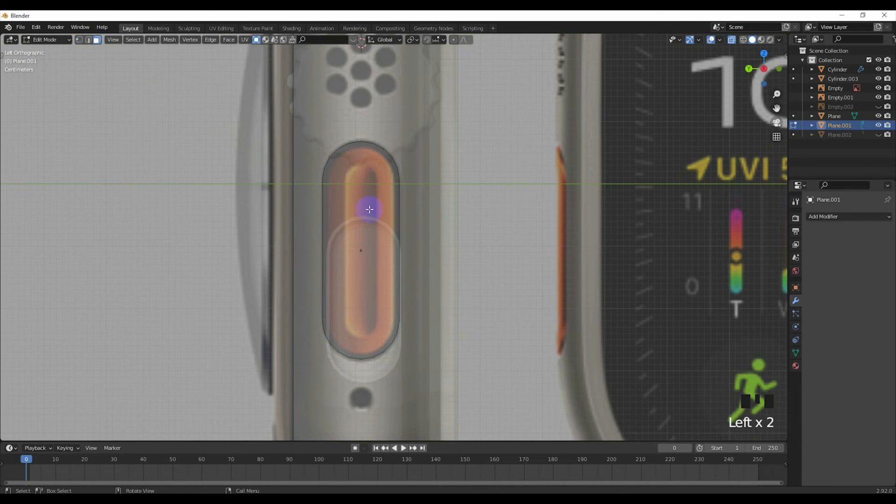
{"action": "scroll", "coordinate": [377, 217], "scroll_direction": "down", "scroll_amount": 1}
{"action": "left_click", "coordinate": [367, 250]}
{"action": "scroll", "coordinate": [370, 254], "scroll_direction": "down", "scroll_amount": 2}
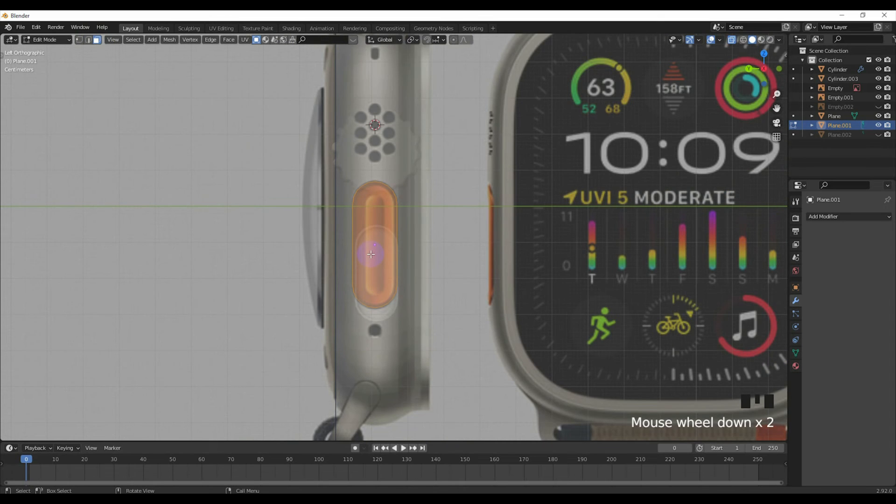
{"action": "key", "text": "KP_1"}
{"action": "scroll", "coordinate": [246, 237], "scroll_direction": "up", "scroll_amount": 2}
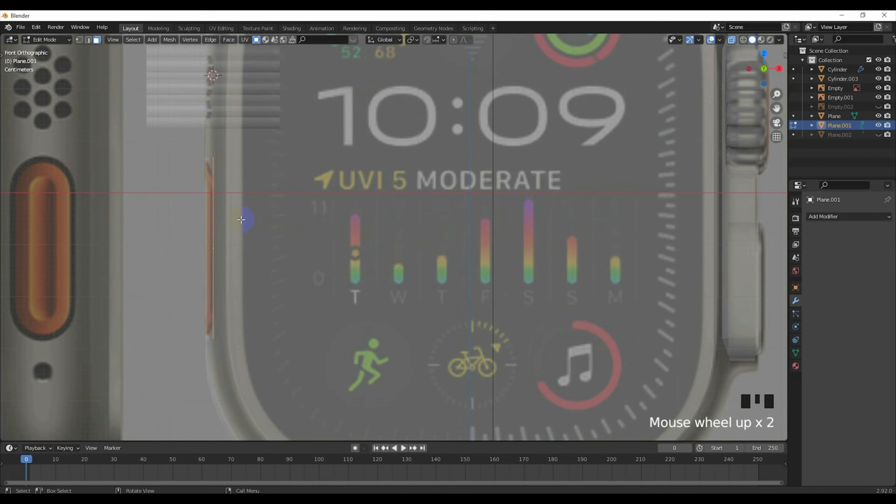
{"action": "key", "text": "e"}
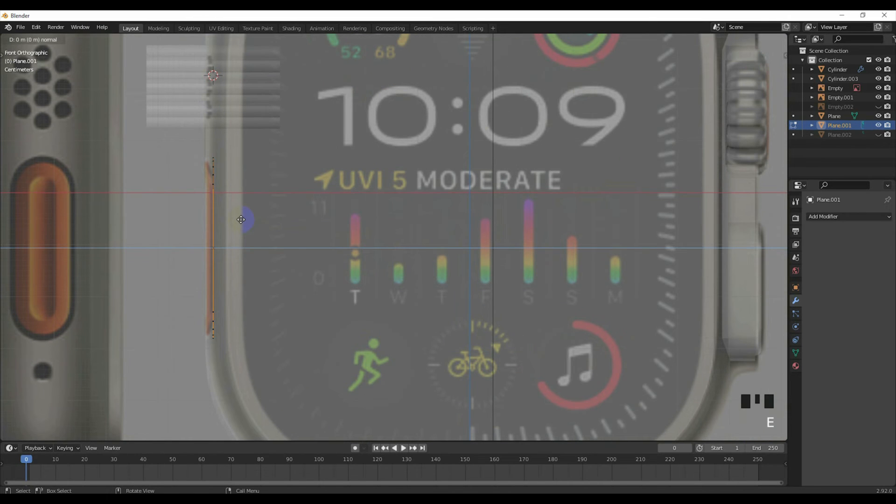
{"action": "left_click", "coordinate": [289, 220]}
{"action": "key", "text": "Tab"}
{"action": "key", "text": "f"}
{"action": "left_click", "coordinate": [318, 219]}
Move the extruded capsule -0.040437 m along X and scale it by 1.098 along X so it crosses the body's side.
{"action": "key", "text": "g"}
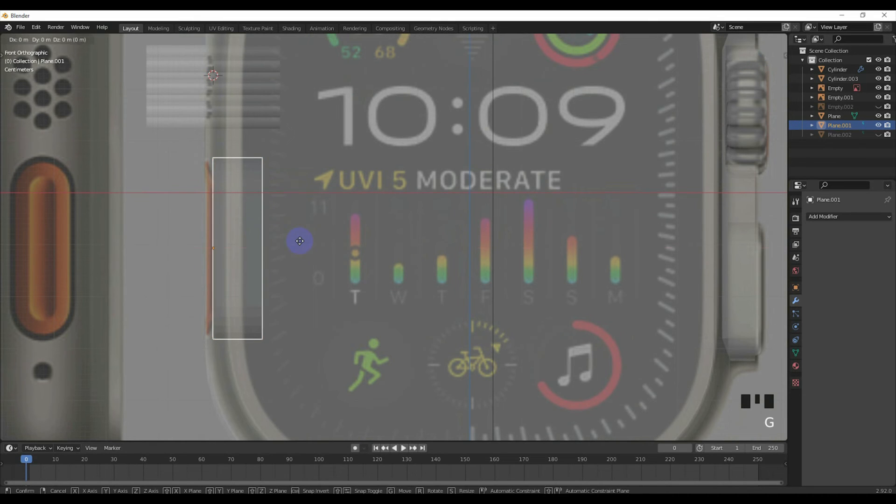
{"action": "left_click", "coordinate": [279, 241]}
{"action": "scroll", "coordinate": [278, 240], "scroll_direction": "down", "scroll_amount": 2}
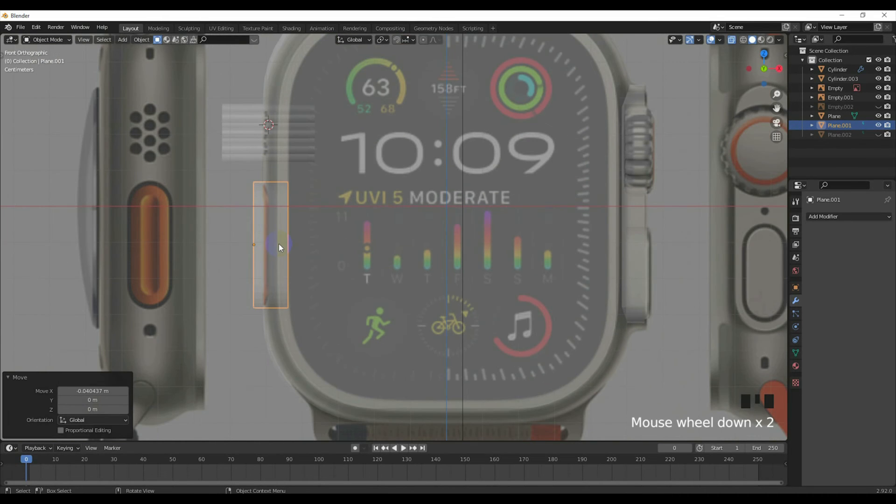
{"action": "key", "text": "s"}
{"action": "left_click", "coordinate": [280, 245]}
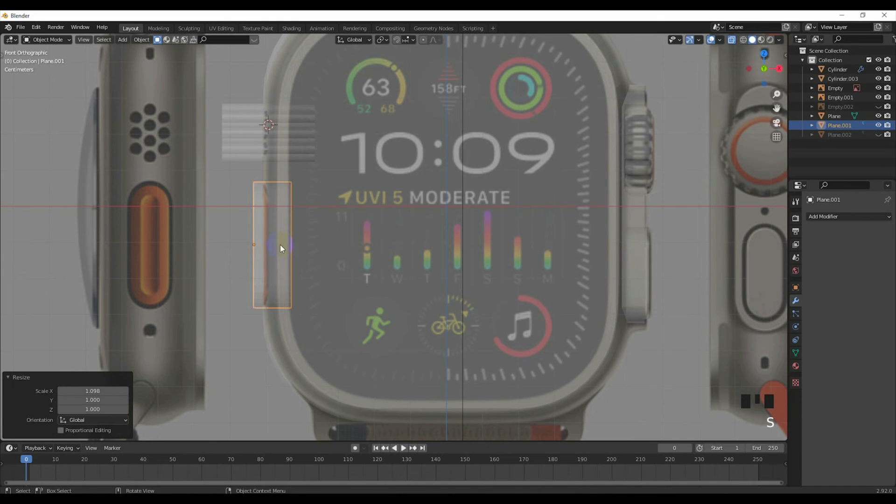
{"action": "key", "text": "KP_1"}
{"action": "scroll", "coordinate": [283, 255], "scroll_direction": "down", "scroll_amount": 3}
{"action": "scroll", "coordinate": [284, 255], "scroll_direction": "up", "scroll_amount": 2}
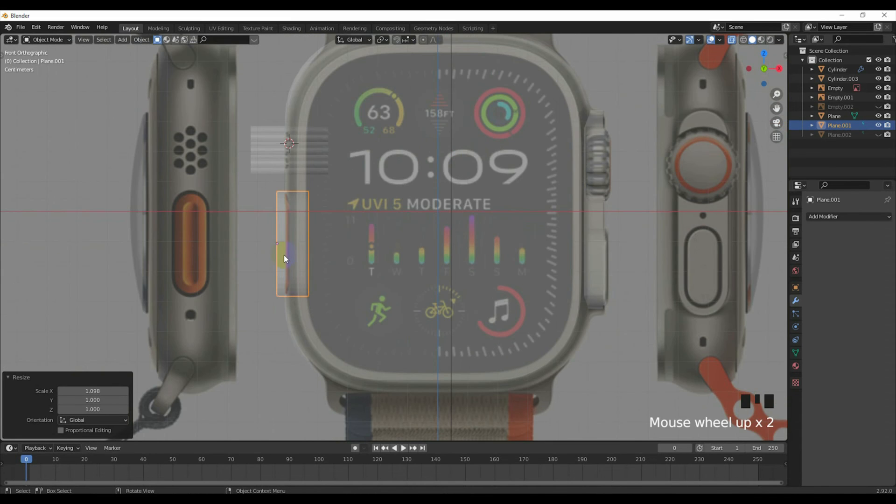
{"action": "key", "text": "KP_3"}
{"action": "scroll", "coordinate": [386, 270], "scroll_direction": "up", "scroll_amount": 1}
{"action": "scroll", "coordinate": [385, 270], "scroll_direction": "up", "scroll_amount": 4}
{"action": "key", "text": "KP_1"}
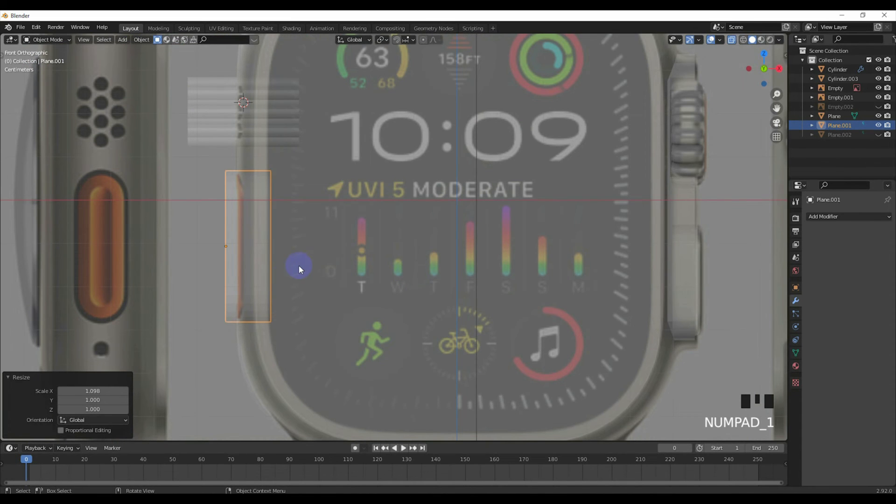
Turn off X-ray and subtract the capsule from the watch body with a Boolean difference, leaving the reference image deselected.
{"action": "left_click", "coordinate": [249, 341], "text": "shift"}
{"action": "scroll", "coordinate": [388, 236], "scroll_direction": "down", "scroll_amount": 4}
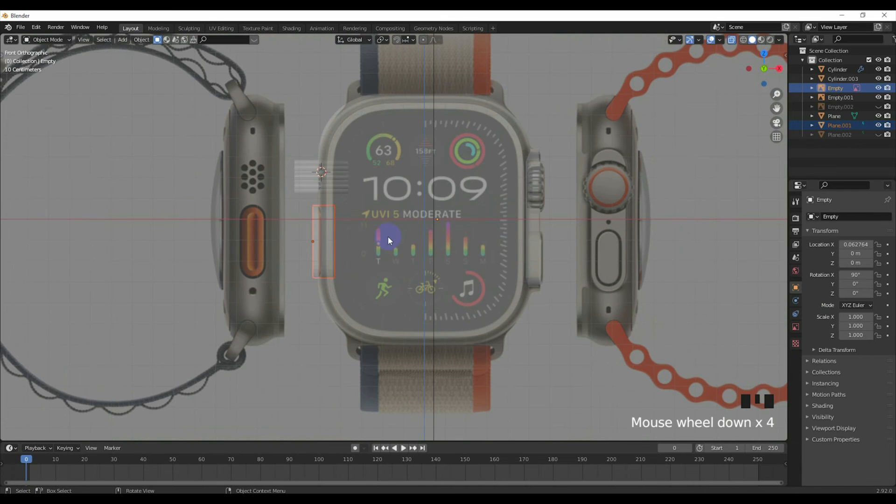
{"action": "left_click", "coordinate": [731, 39]}
{"action": "middle_click_drag", "start_coordinate": [340, 237], "coordinate": [323, 267]}
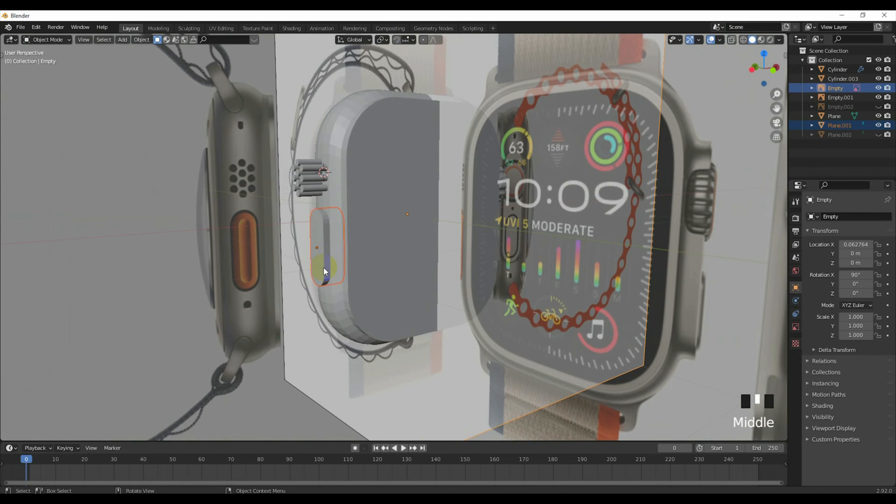
{"action": "left_click", "coordinate": [354, 193], "text": "shift"}
{"action": "scroll", "coordinate": [348, 220], "scroll_direction": "down", "scroll_amount": 8}
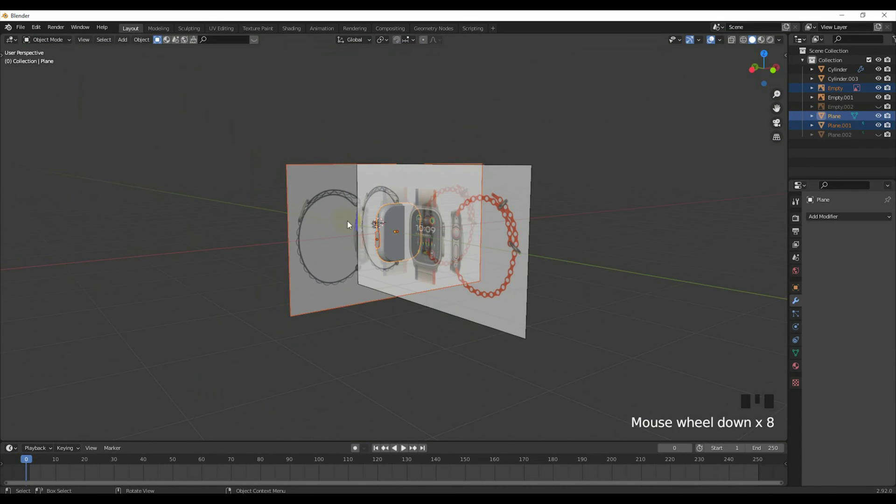
{"action": "scroll", "coordinate": [389, 290], "scroll_direction": "up", "scroll_amount": 5}
{"action": "left_click", "coordinate": [354, 241], "text": "shift"}
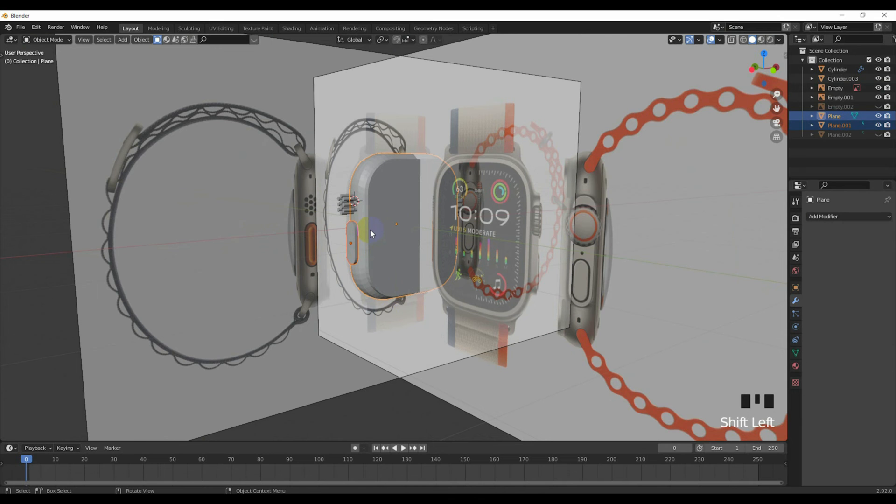
{"action": "key", "text": "ctrl+KP_Subtract"}
{"action": "scroll", "coordinate": [338, 242], "scroll_direction": "up", "scroll_amount": 3}
{"action": "middle_click_drag", "start_coordinate": [338, 241], "coordinate": [386, 244]}
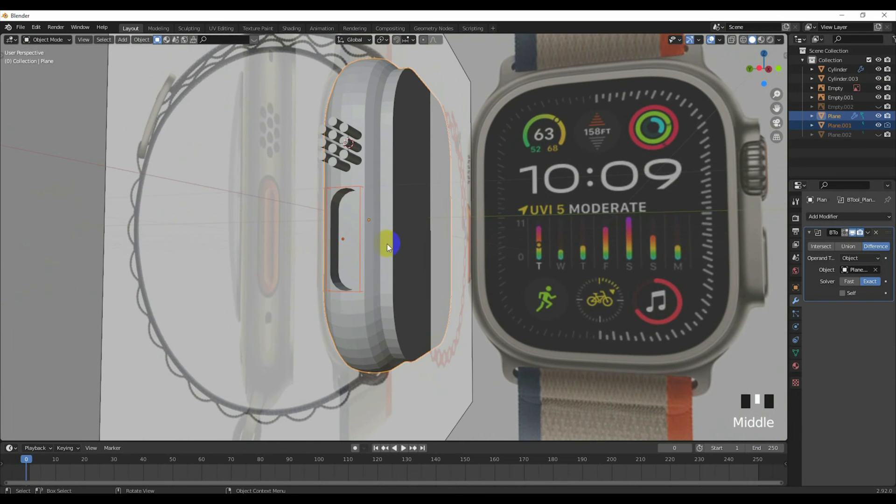
Subtract the joined speaker-hole cylinders from the watch body with a Boolean difference.
{"action": "left_click", "coordinate": [381, 246]}
{"action": "scroll", "coordinate": [366, 182], "scroll_direction": "down", "scroll_amount": 2}
{"action": "left_click", "coordinate": [365, 181]}
{"action": "left_click", "coordinate": [376, 160], "text": "shift"}
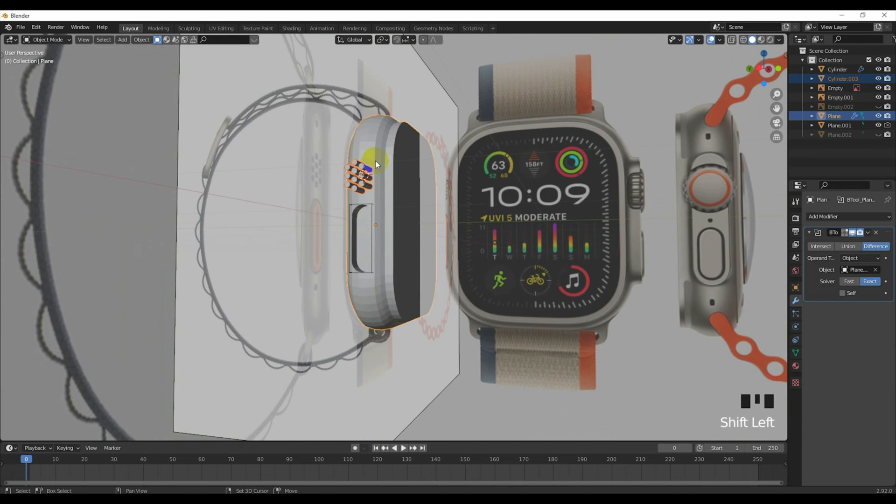
{"action": "key", "text": "ctrl+KP_Subtract"}
{"action": "middle_click_drag", "start_coordinate": [381, 195], "coordinate": [351, 201]}
Apply both Boolean difference modifiers on the watch body.
{"action": "scroll", "coordinate": [346, 201], "scroll_direction": "up", "scroll_amount": 2}
{"action": "left_click", "coordinate": [364, 229]}
{"action": "left_click", "coordinate": [364, 182]}
{"action": "left_click", "coordinate": [809, 309]}
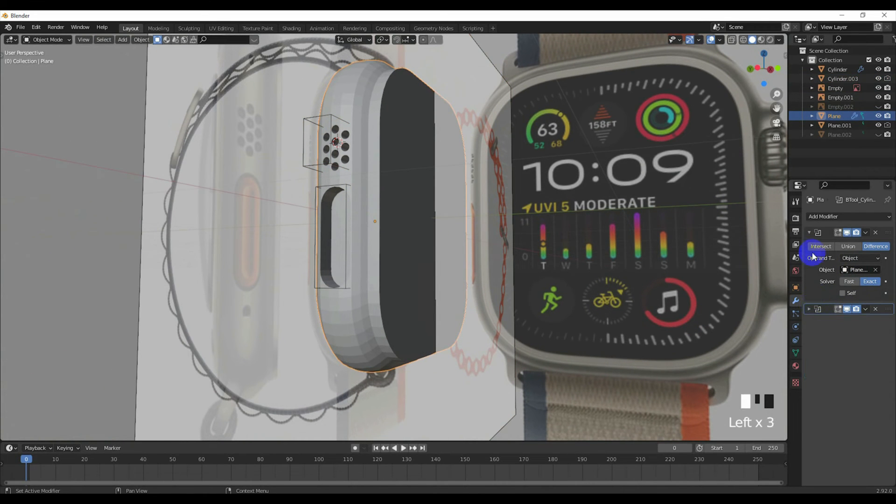
{"action": "left_click", "coordinate": [810, 232]}
{"action": "left_click", "coordinate": [867, 232]}
{"action": "left_click", "coordinate": [856, 242]}
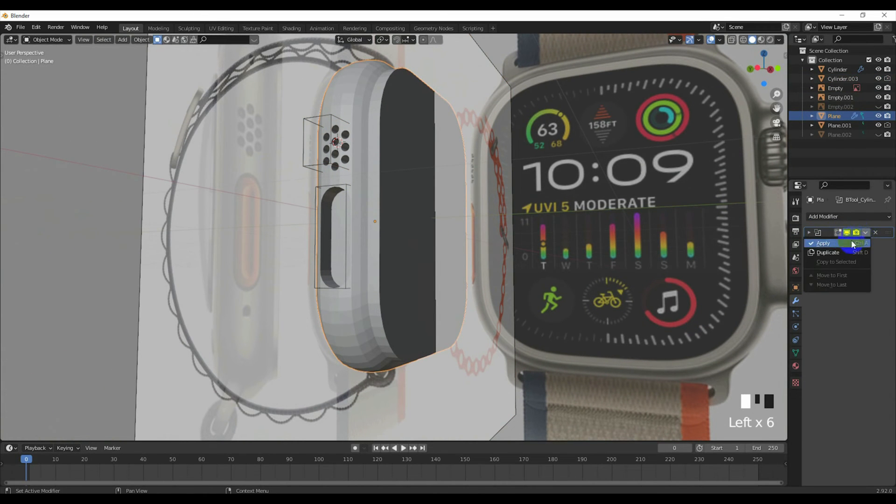
Delete the leftover speaker-hole cylinders and capsule cutter objects.
{"action": "left_click", "coordinate": [329, 161]}
{"action": "left_click", "coordinate": [326, 163]}
{"action": "key", "text": "Delete"}
{"action": "left_click", "coordinate": [334, 188]}
{"action": "key", "text": "Delete"}
View the watch body from the left around the capsule recess and enter Edit Mode.
{"action": "middle_click_drag", "start_coordinate": [342, 217], "coordinate": [373, 197]}
{"action": "key", "text": "grave"}
{"action": "left_click", "coordinate": [299, 220]}
{"action": "scroll", "coordinate": [386, 225], "scroll_direction": "up", "scroll_amount": 4}
{"action": "left_click", "coordinate": [363, 203]}
{"action": "key", "text": "Tab"}
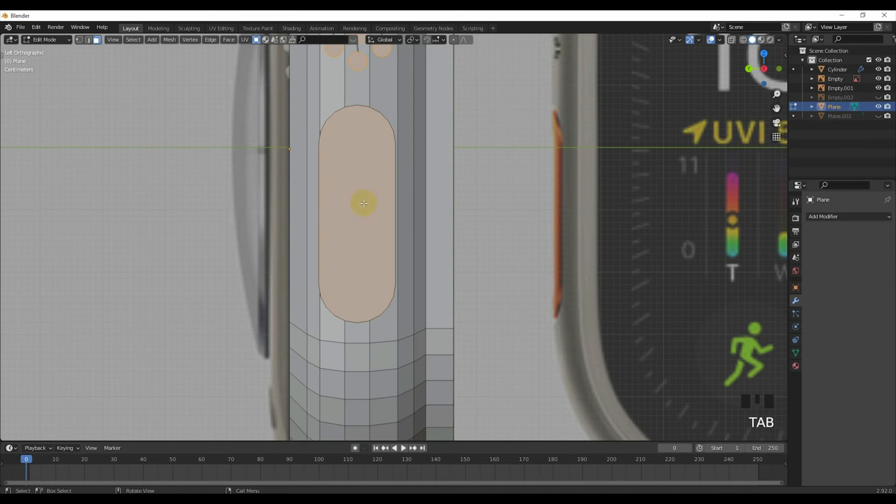
Select only the capsule recess's floor face with X-ray turned off.
{"action": "left_click", "coordinate": [732, 39]}
{"action": "left_click", "coordinate": [101, 168]}
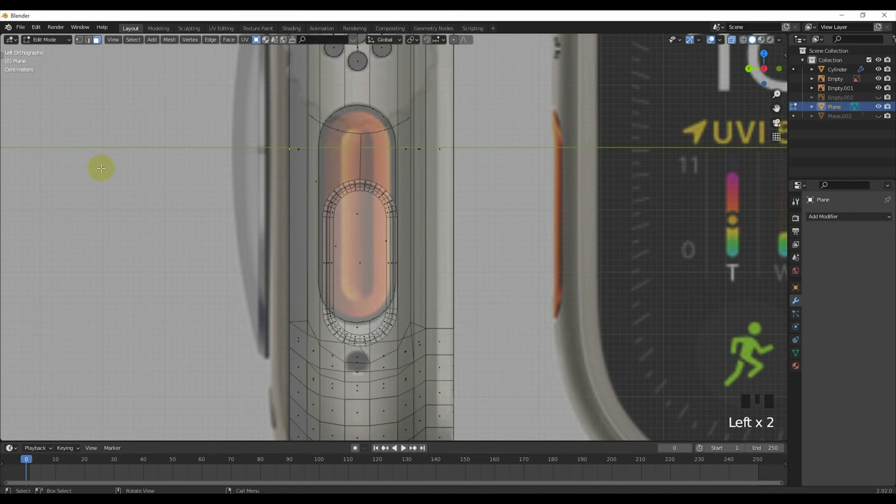
{"action": "left_click", "coordinate": [376, 154]}
{"action": "left_click", "coordinate": [358, 158]}
{"action": "left_click", "coordinate": [731, 40]}
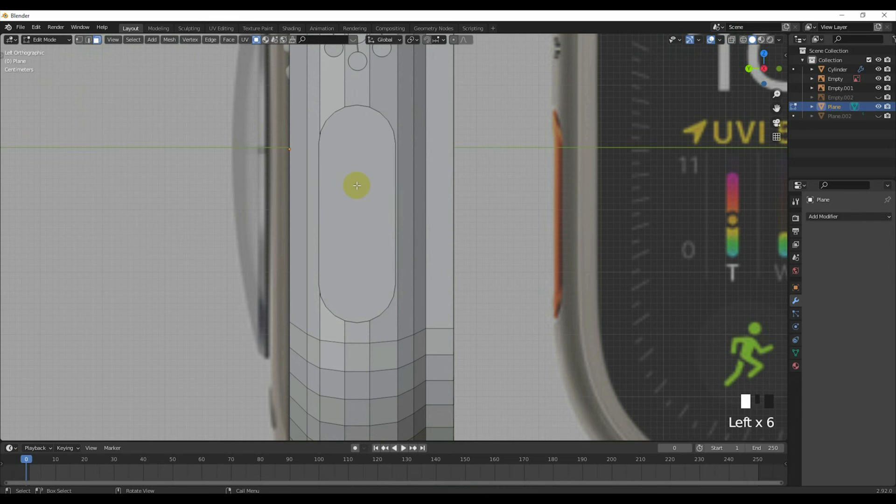
{"action": "left_click", "coordinate": [341, 211]}
{"action": "left_click", "coordinate": [180, 216]}
{"action": "left_click", "coordinate": [353, 184]}
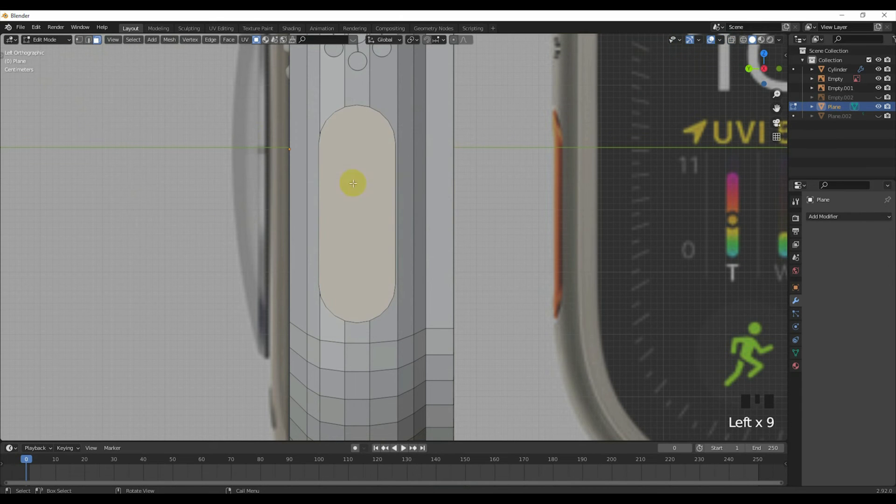
Turn on X-ray and inset the capsule recess's floor face by 0.004823 m.
{"action": "left_click", "coordinate": [731, 39]}
{"action": "scroll", "coordinate": [566, 142], "scroll_direction": "up", "scroll_amount": 3}
{"action": "scroll", "coordinate": [480, 139], "scroll_direction": "down", "scroll_amount": 2}
{"action": "scroll", "coordinate": [529, 172], "scroll_direction": "up", "scroll_amount": 1}
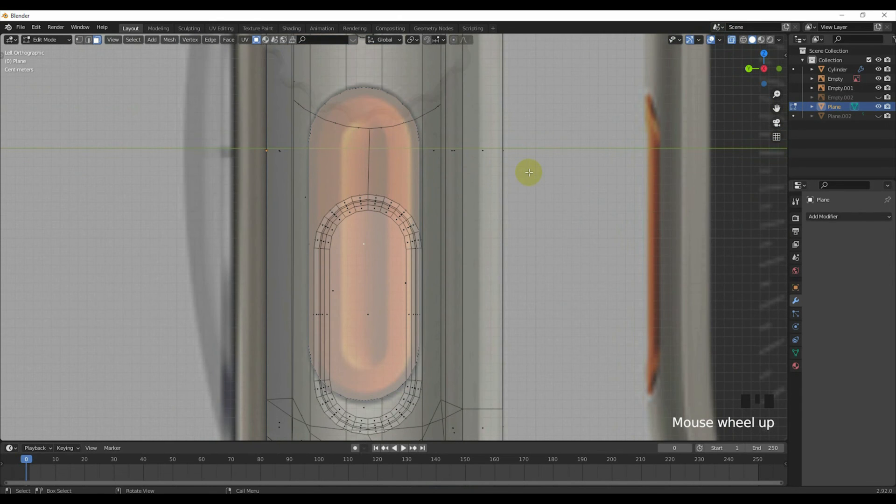
{"action": "key", "text": "i"}
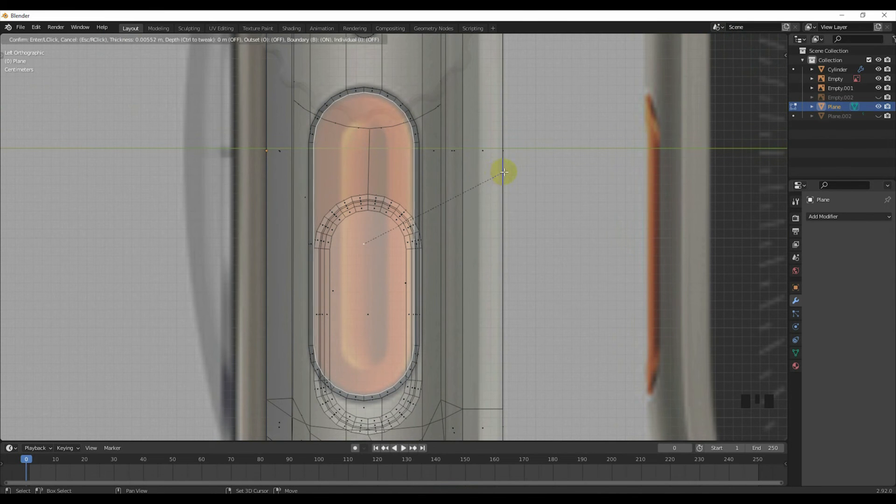
{"action": "left_click", "coordinate": [510, 170]}
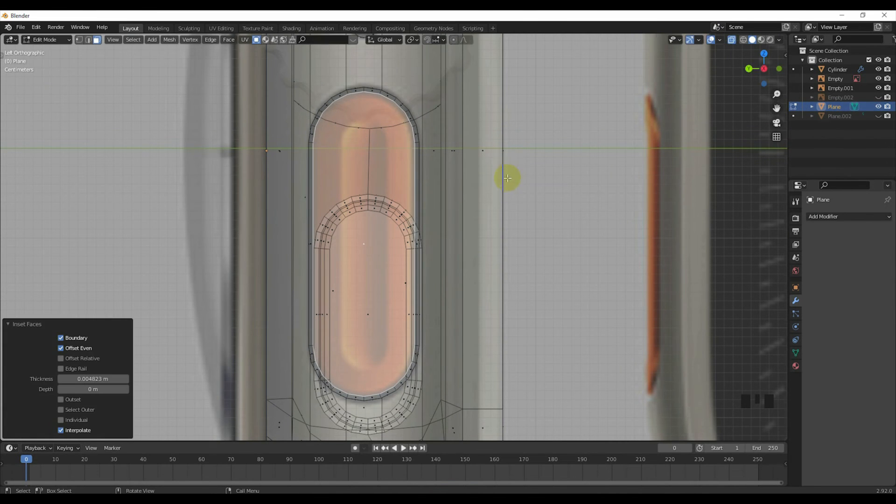
In front view, extrude the inset capsule face -0.079625 m along X out to the body's side to form the button.
{"action": "scroll", "coordinate": [501, 177], "scroll_direction": "down", "scroll_amount": 3}
{"action": "key", "text": "KP_1"}
{"action": "scroll", "coordinate": [254, 219], "scroll_direction": "up", "scroll_amount": 2}
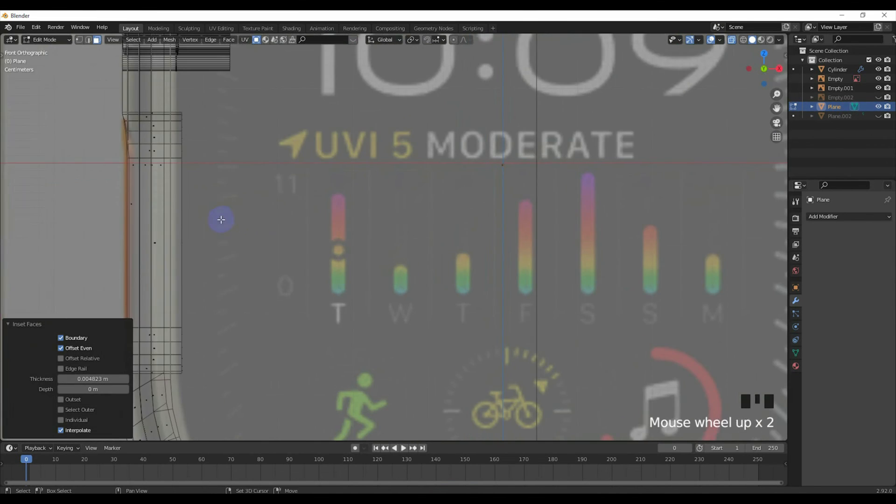
{"action": "middle_click_drag", "start_coordinate": [220, 216], "coordinate": [393, 219], "text": "shift"}
{"action": "key", "text": "e"}
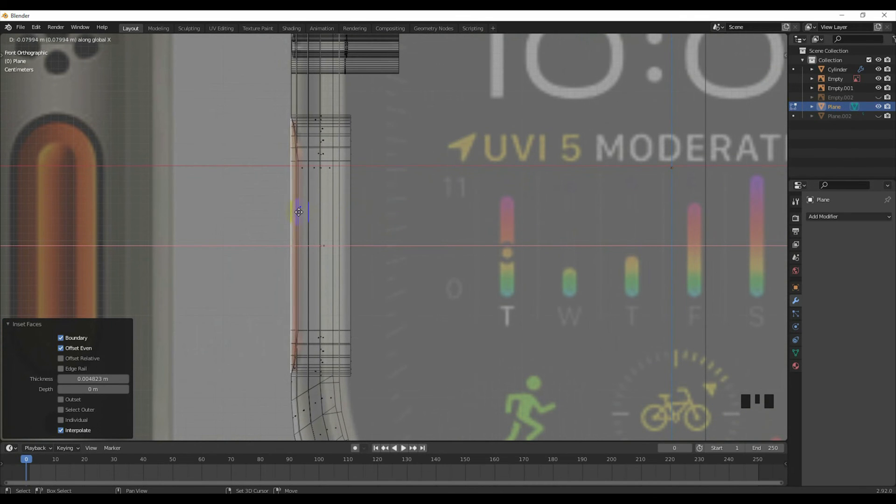
{"action": "left_click", "coordinate": [300, 212]}
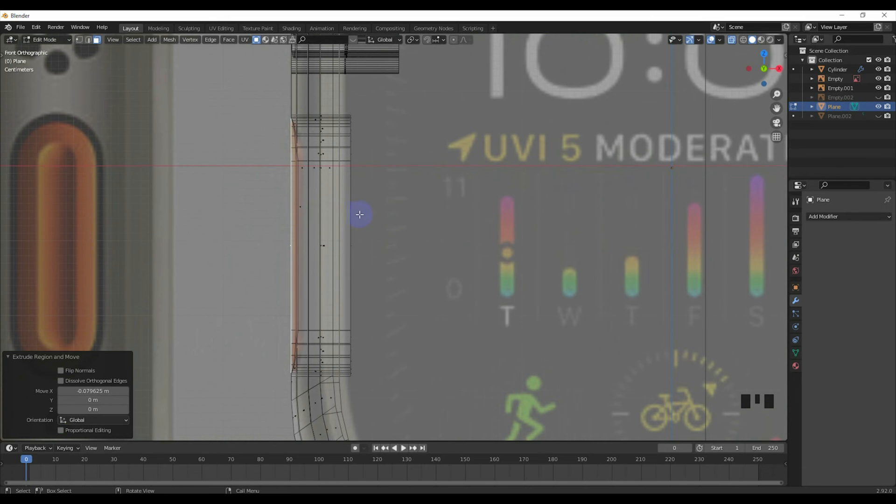
In left view, inset the button's outer face by 0.02995 m to match the reference's inner groove outline.
{"action": "scroll", "coordinate": [363, 221], "scroll_direction": "down", "scroll_amount": 2}
{"action": "middle_click_drag", "start_coordinate": [363, 222], "coordinate": [404, 229]}
{"action": "key", "text": "KP_1"}
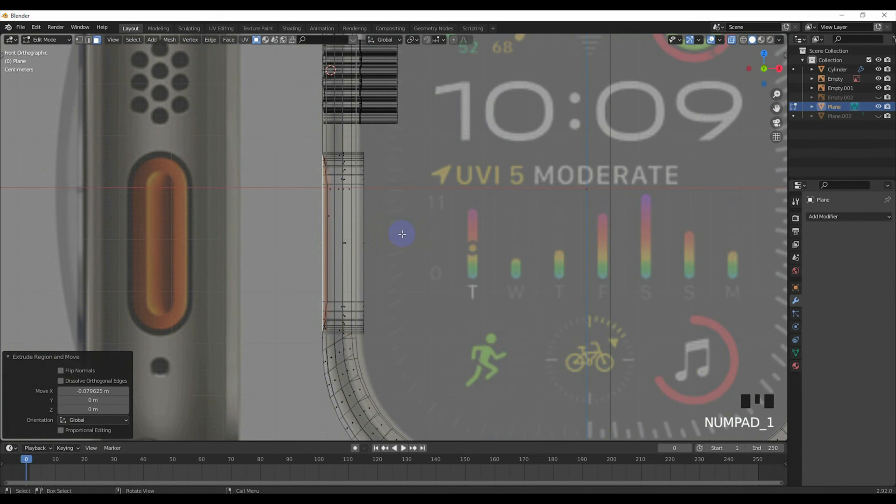
{"action": "key", "text": "grave"}
{"action": "left_click", "coordinate": [345, 234]}
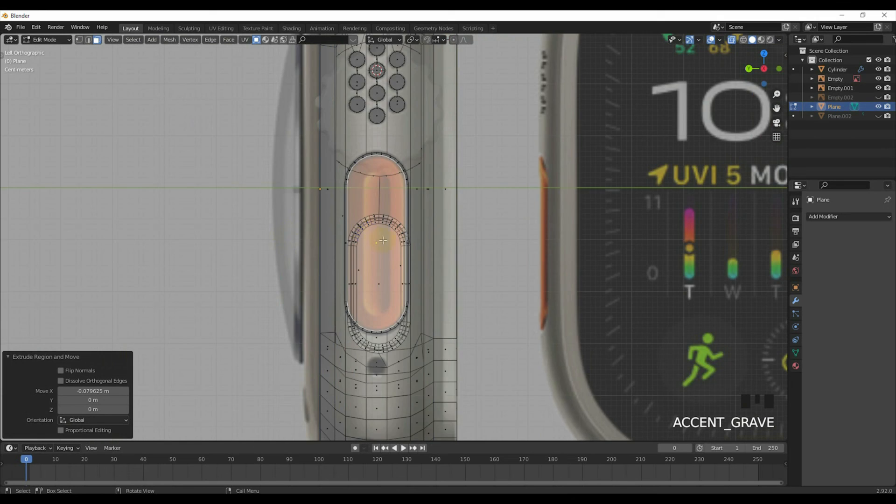
{"action": "scroll", "coordinate": [421, 187], "scroll_direction": "up", "scroll_amount": 3}
{"action": "key", "text": "i"}
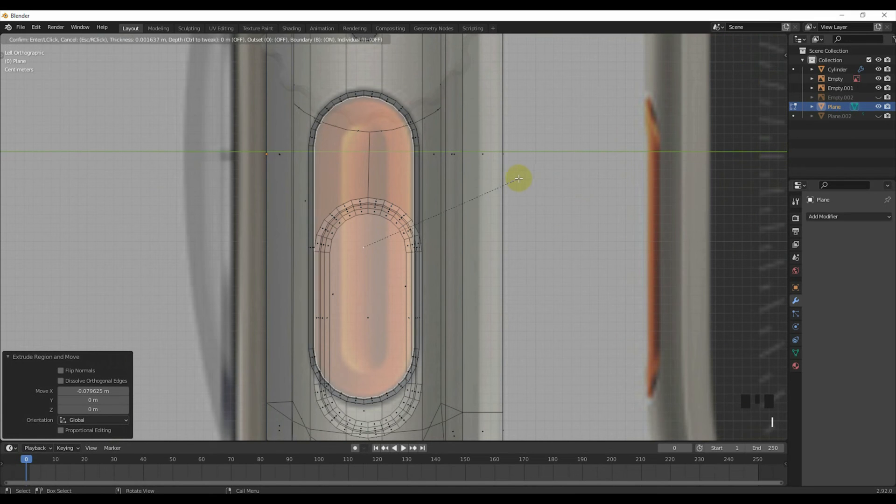
{"action": "left_click", "coordinate": [490, 181]}
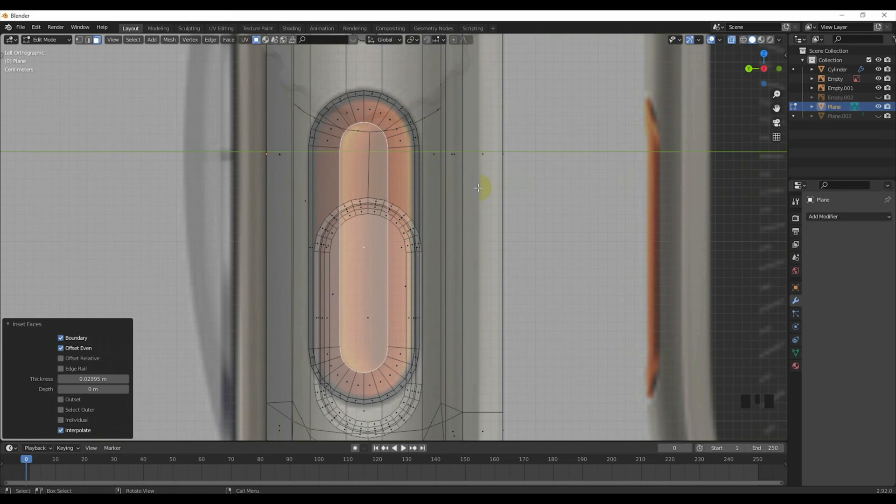
In front view, extrude the button's inner face inwards twice along X, by 0.004524 m and 0.004803 m.
{"action": "key", "text": "KP_1"}
{"action": "key", "text": "e"}
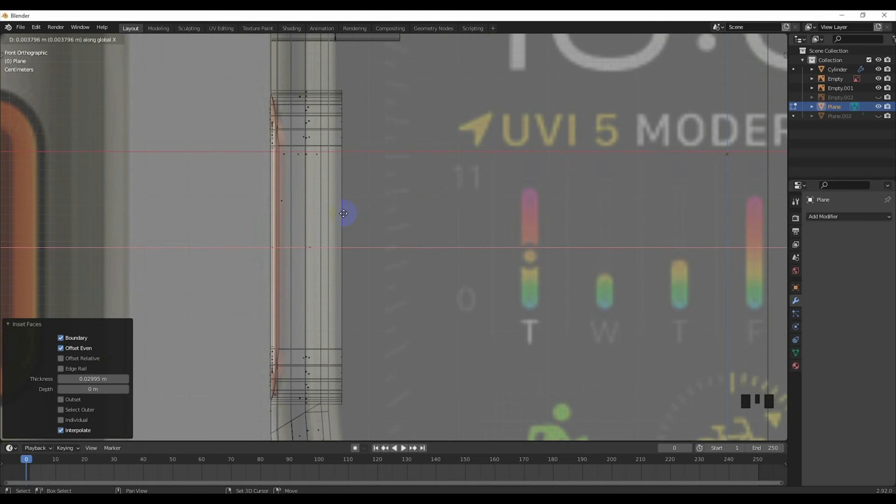
{"action": "left_click", "coordinate": [350, 213]}
{"action": "scroll", "coordinate": [315, 217], "scroll_direction": "up", "scroll_amount": 2}
{"action": "key", "text": "e"}
{"action": "key", "text": "x"}
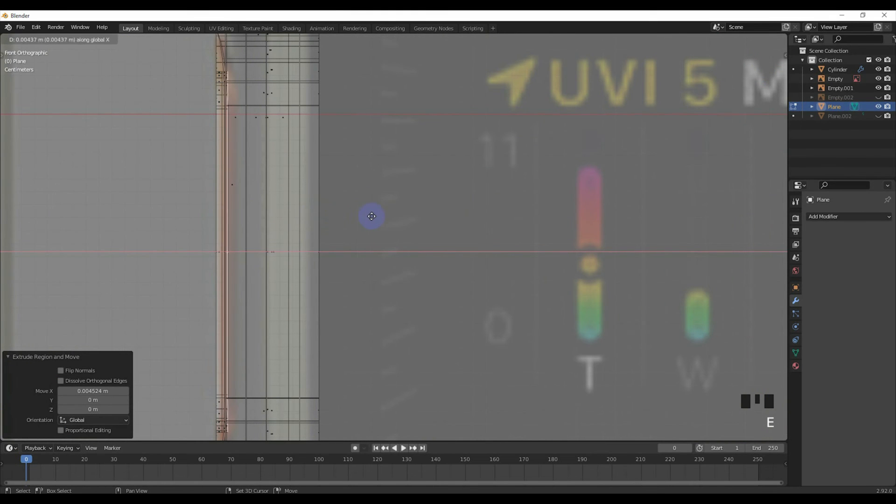
{"action": "left_click", "coordinate": [377, 216]}
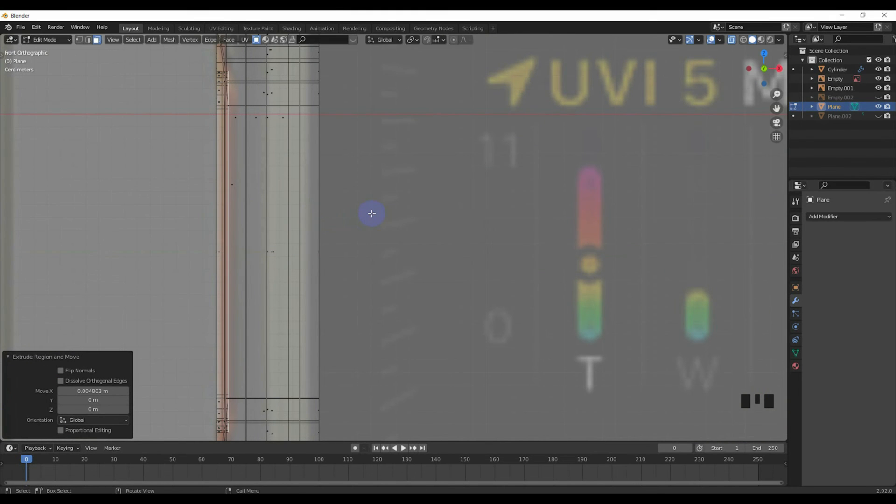
In left view, scale the button's sunken inner face by 0.972 overall and by 0.910 along Y.
{"action": "key", "text": "grave"}
{"action": "left_click", "coordinate": [283, 212]}
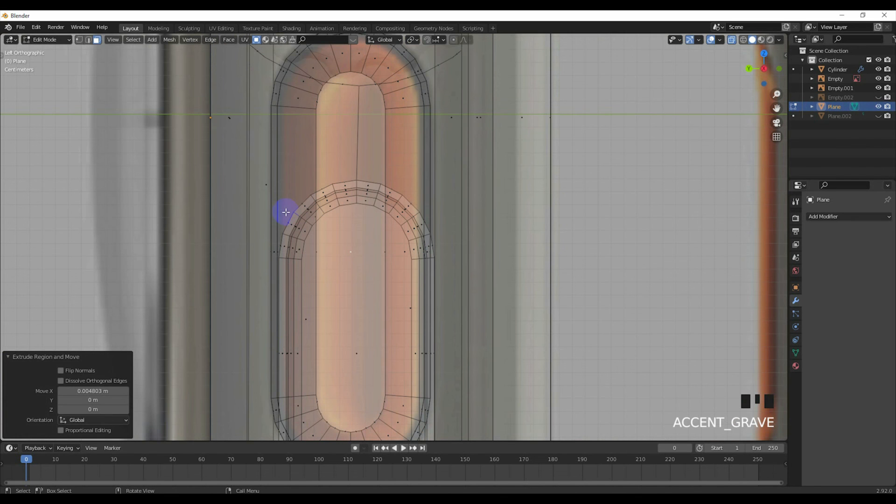
{"action": "key", "text": "s"}
{"action": "left_click", "coordinate": [478, 227]}
{"action": "key", "text": "s"}
{"action": "right_click", "coordinate": [480, 228]}
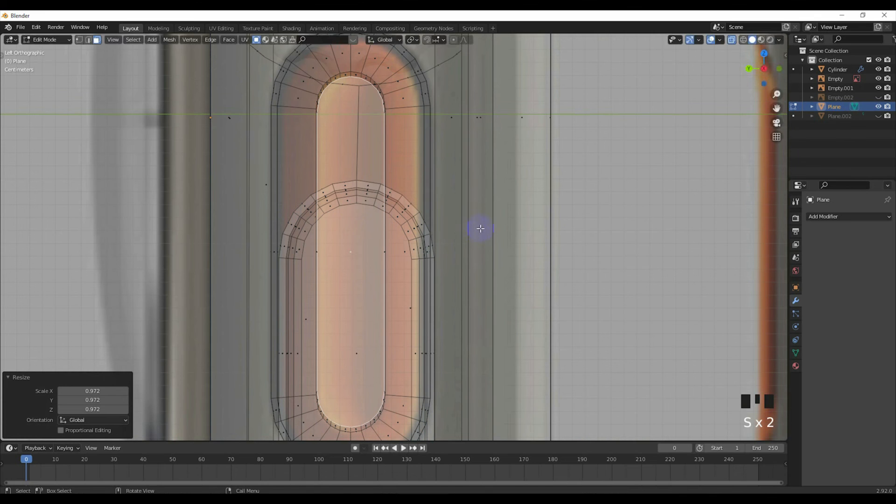
{"action": "key", "text": "s"}
{"action": "key", "text": "y"}
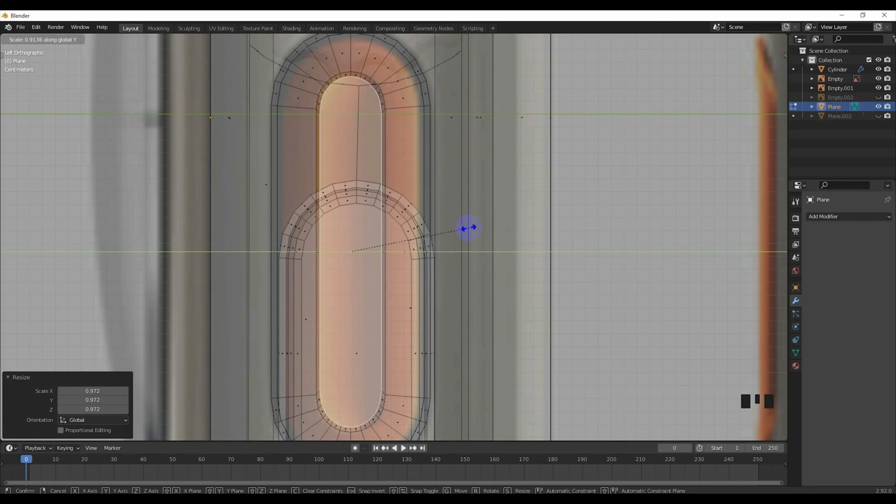
{"action": "left_click", "coordinate": [468, 227]}
Inset the button's sunken face by 0.005004 m and move it 0.001228 m along X in front view.
{"action": "key", "text": "i"}
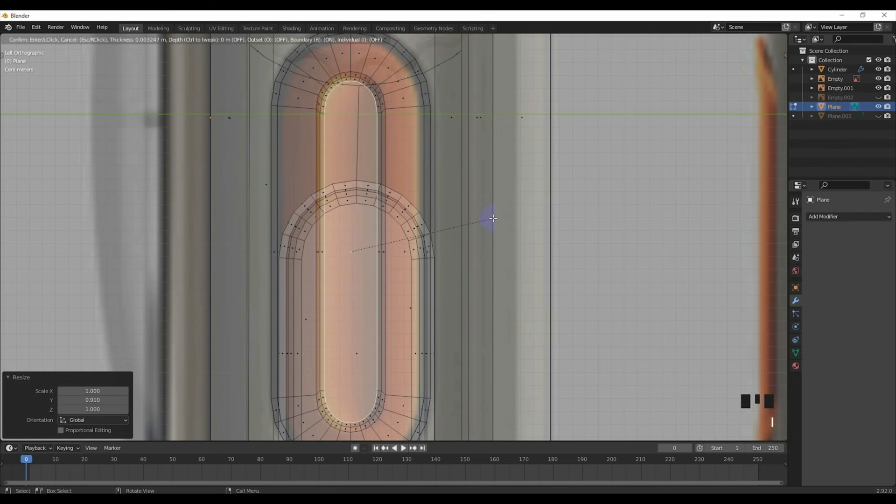
{"action": "left_click", "coordinate": [490, 218]}
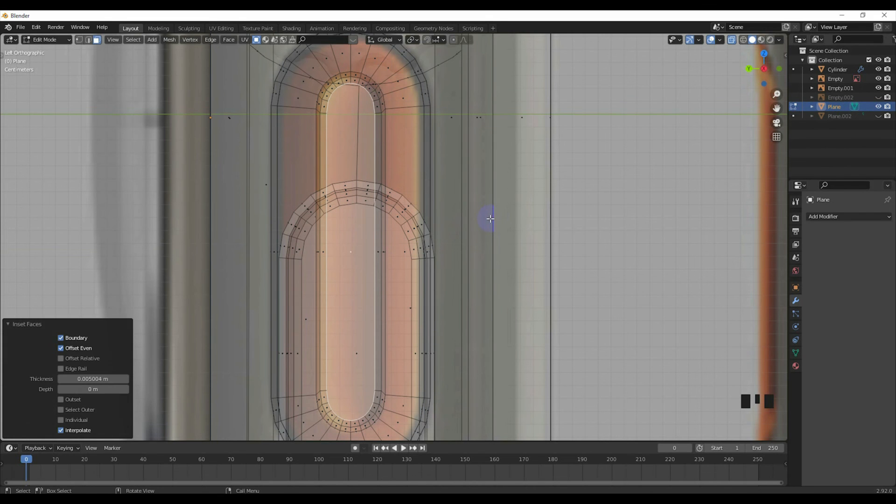
{"action": "key", "text": "KP_1"}
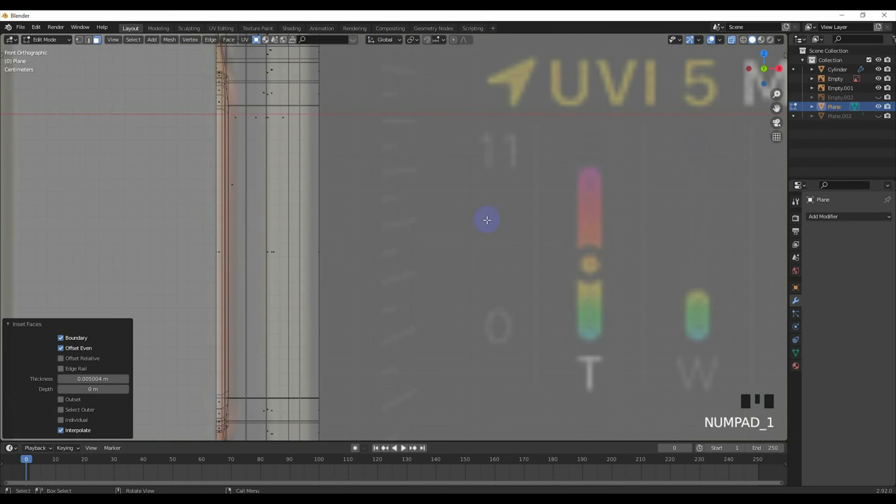
{"action": "key", "text": "g"}
{"action": "key", "text": "x"}
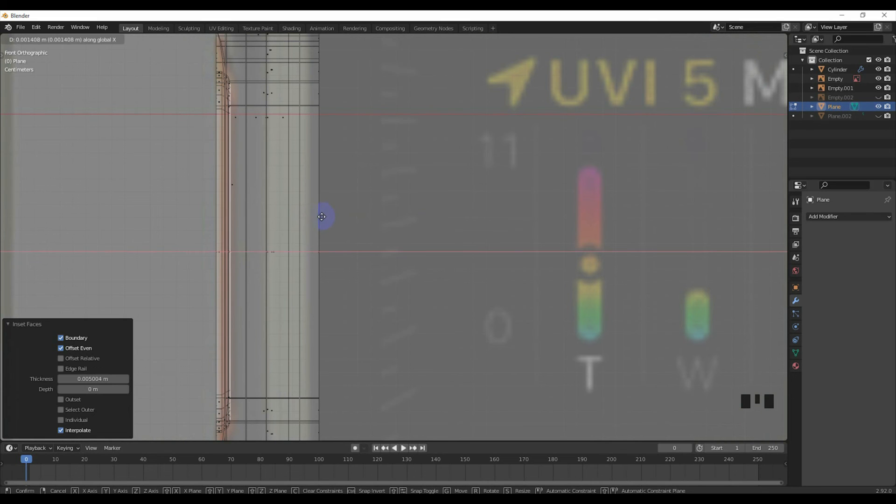
{"action": "left_click", "coordinate": [319, 217]}
{"action": "key", "text": "KP_1"}
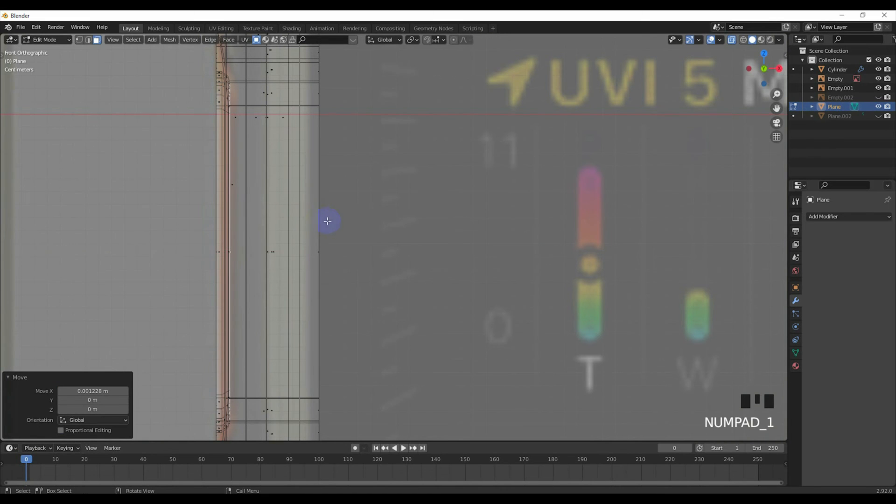
In left view, inset the button's sunken face twice, by 0.006478 m and 0.005198 m.
{"action": "scroll", "coordinate": [328, 221], "scroll_direction": "down", "scroll_amount": 3}
{"action": "key", "text": "grave"}
{"action": "left_click", "coordinate": [290, 224]}
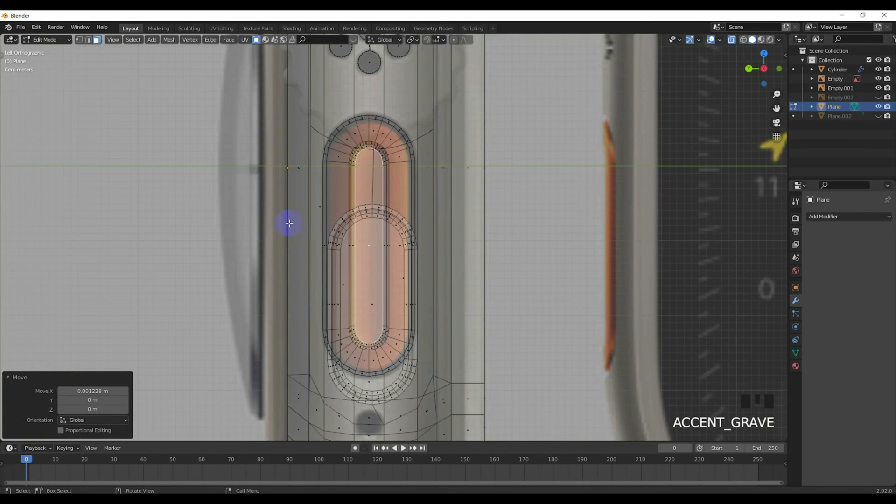
{"action": "scroll", "coordinate": [379, 226], "scroll_direction": "up", "scroll_amount": 4}
{"action": "key", "text": "i"}
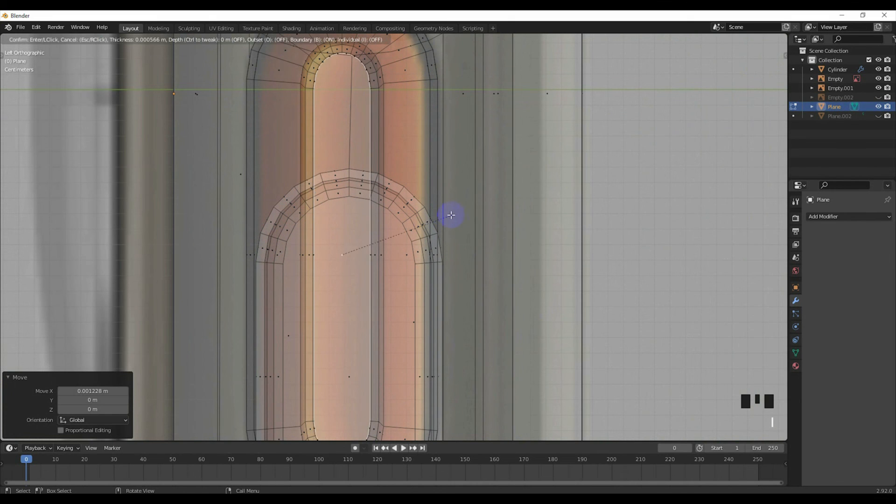
{"action": "left_click", "coordinate": [442, 215]}
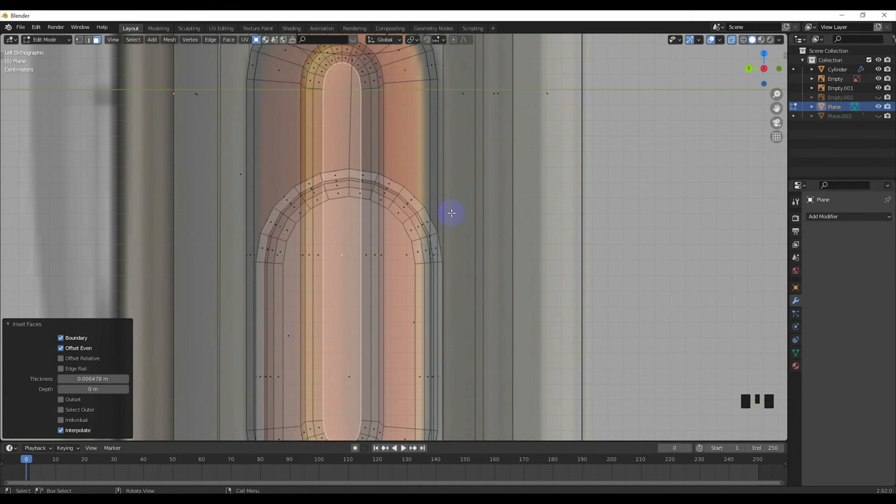
{"action": "key", "text": "i"}
{"action": "left_click", "coordinate": [443, 212]}
{"action": "scroll", "coordinate": [441, 217], "scroll_direction": "down", "scroll_amount": 3}
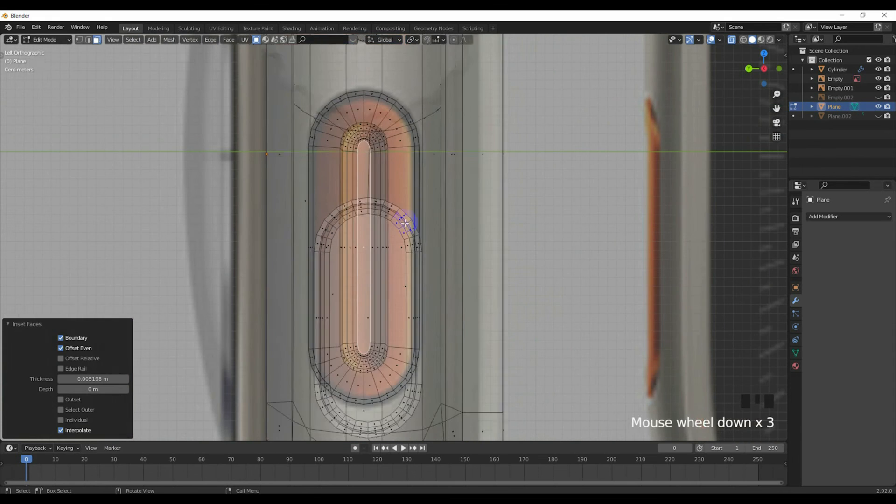
Return to Object Mode, turn off X-ray and inspect the modelled side button from an angle and in left view.
{"action": "key", "text": "Tab"}
{"action": "left_click", "coordinate": [731, 42]}
{"action": "middle_click_drag", "start_coordinate": [354, 201], "coordinate": [343, 198]}
{"action": "scroll", "coordinate": [408, 200], "scroll_direction": "up", "scroll_amount": 1}
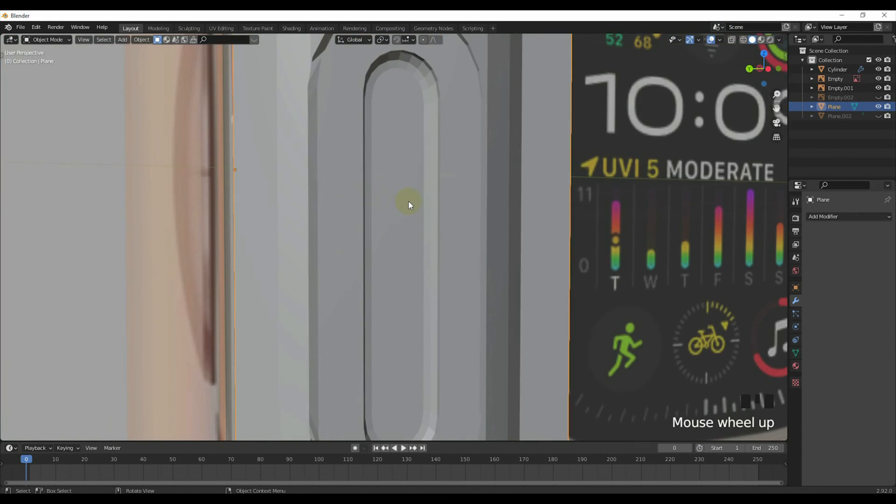
{"action": "middle_click_drag", "start_coordinate": [408, 200], "coordinate": [354, 209]}
{"action": "scroll", "coordinate": [356, 204], "scroll_direction": "up", "scroll_amount": 2}
{"action": "left_click", "coordinate": [356, 207]}
{"action": "left_click", "coordinate": [357, 208]}
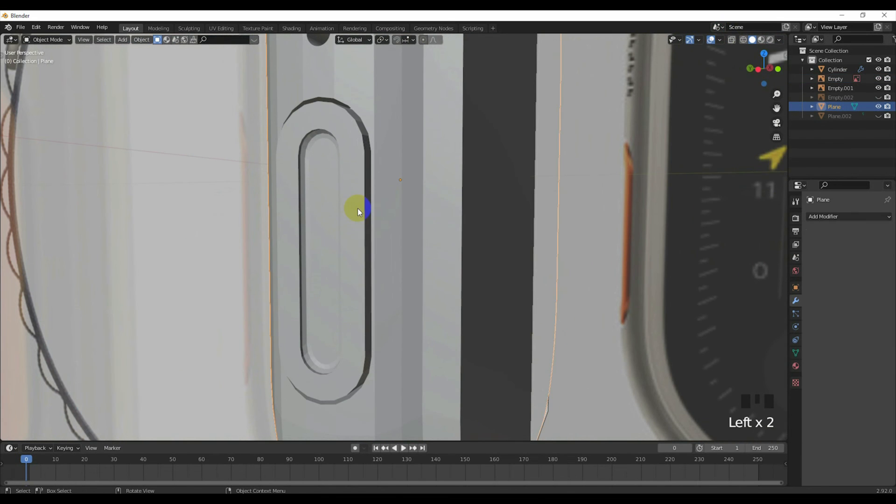
{"action": "left_click", "coordinate": [356, 207]}
{"action": "left_click", "coordinate": [355, 208]}
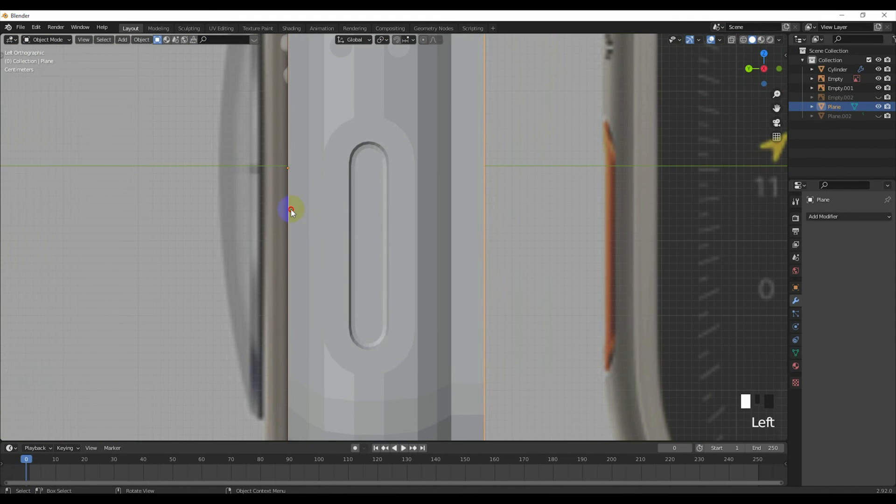
{"action": "left_click", "coordinate": [360, 209]}
{"action": "scroll", "coordinate": [374, 213], "scroll_direction": "up", "scroll_amount": 2}
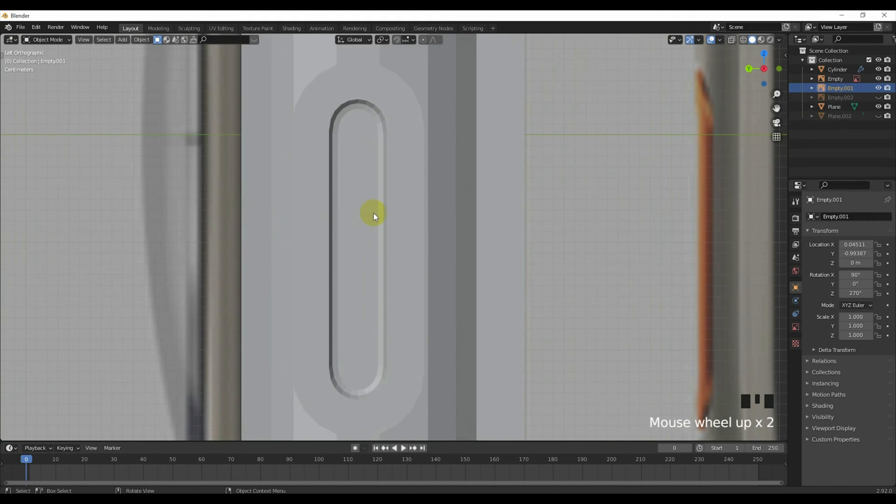
Enter Edit Mode on the watch body with X-ray on and add one centred loop cut around the side button's outer ring.
{"action": "key", "text": "Tab"}
{"action": "left_click", "coordinate": [394, 218]}
{"action": "key", "text": "Tab"}
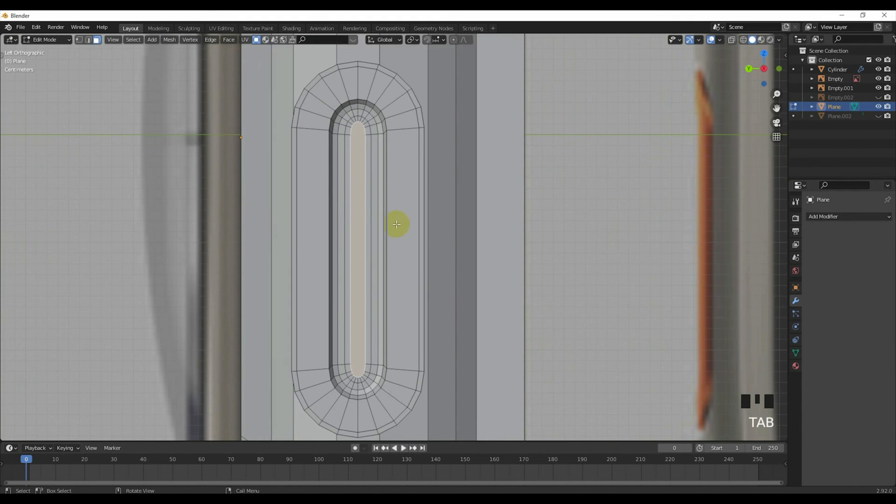
{"action": "left_click", "coordinate": [730, 41]}
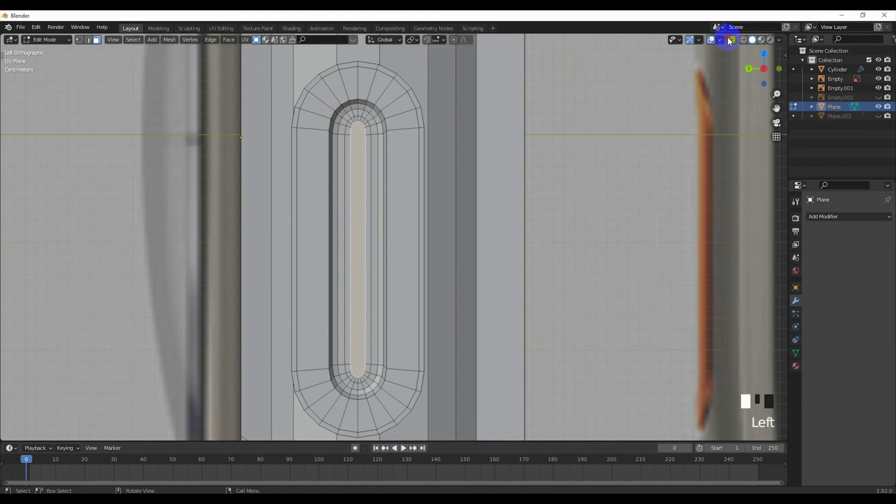
{"action": "key", "text": "ctrl+r"}
{"action": "left_click", "coordinate": [406, 102]}
{"action": "right_click", "coordinate": [406, 104]}
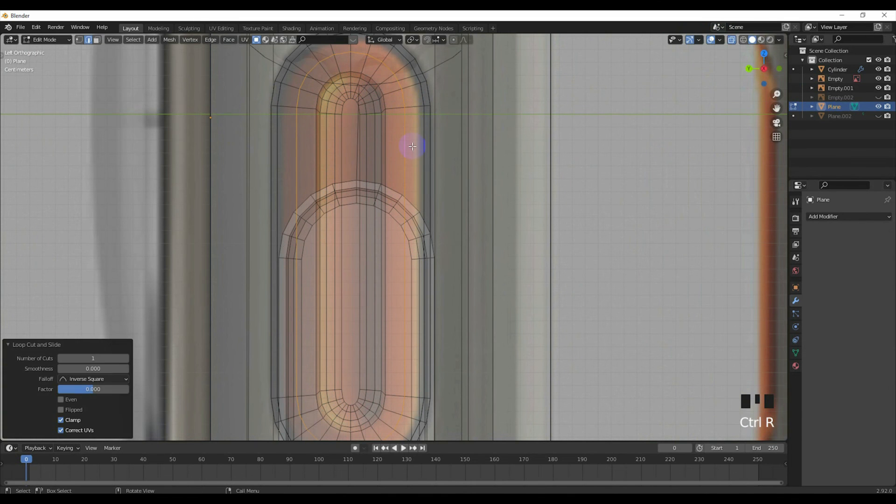
In front view, move the button's new edge loop -0.003431 m along X, then return to left view.
{"action": "key", "text": "KP_1"}
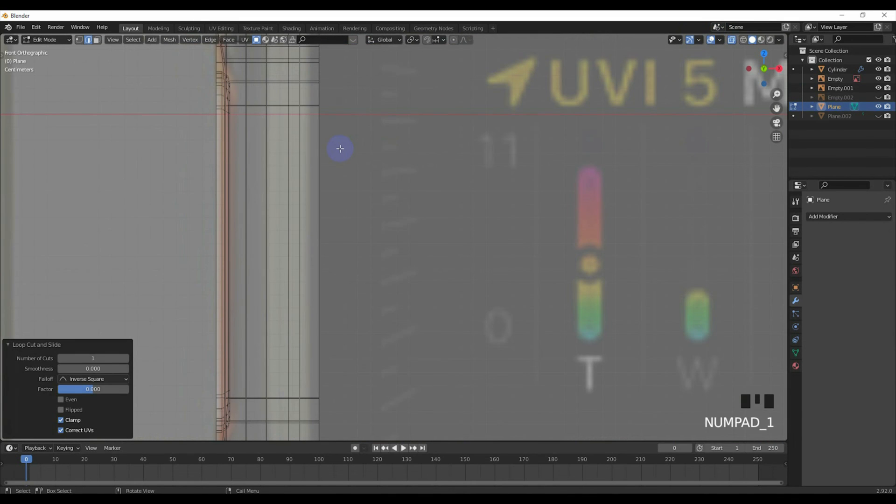
{"action": "key", "text": "g"}
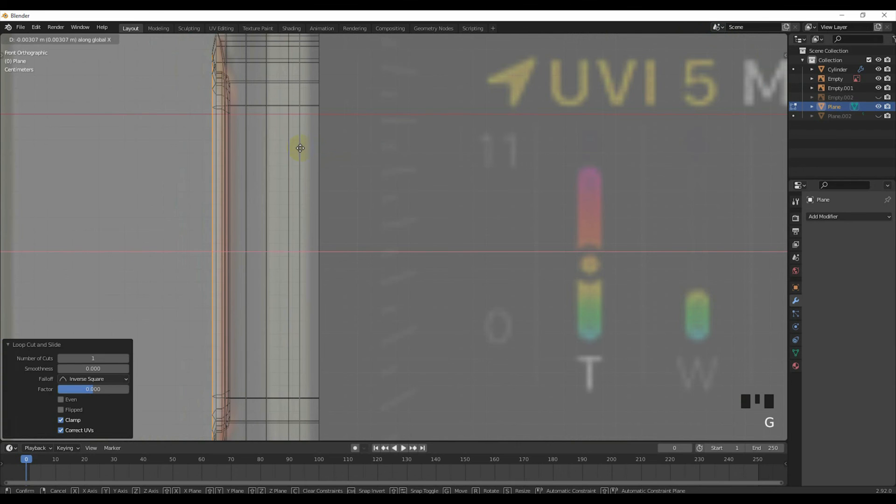
{"action": "left_click", "coordinate": [301, 149]}
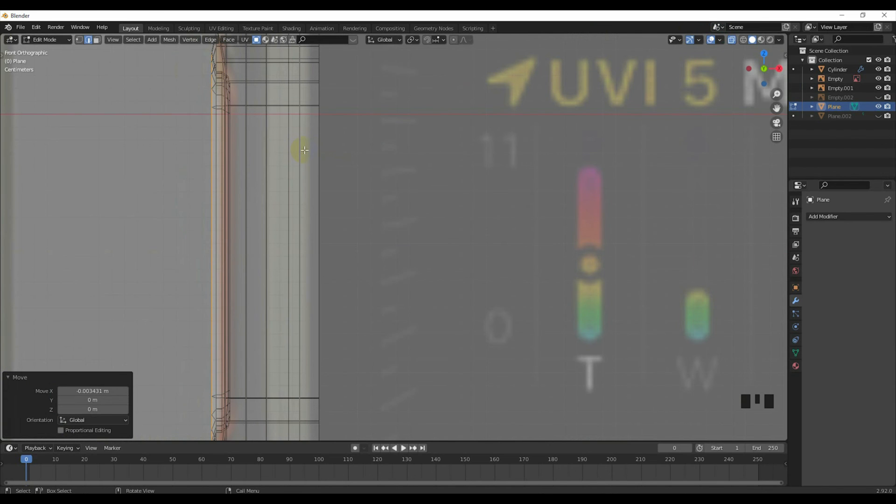
{"action": "key", "text": "grave"}
{"action": "left_click", "coordinate": [236, 150]}
{"action": "scroll", "coordinate": [340, 154], "scroll_direction": "down", "scroll_amount": 2}
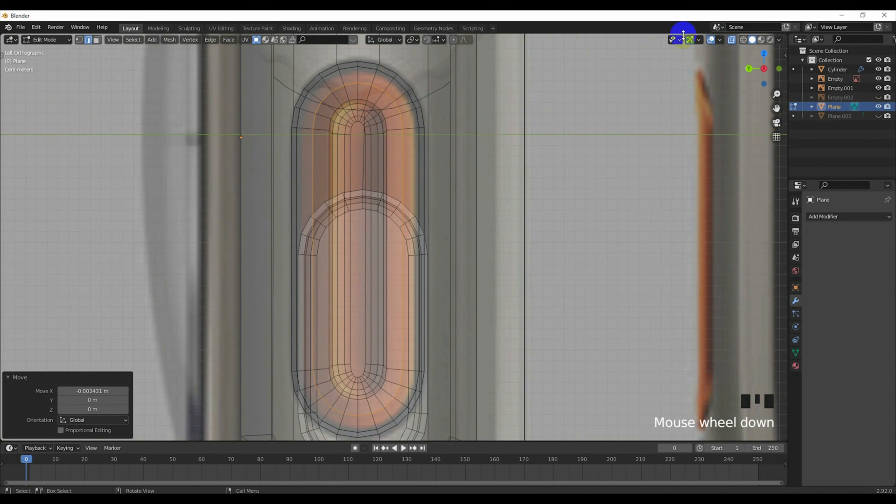
Turn off X-ray, return to Object Mode and inspect the reshaped button from an angle and the whole watch in front view.
{"action": "left_click", "coordinate": [731, 39]}
{"action": "scroll", "coordinate": [431, 116], "scroll_direction": "up", "scroll_amount": 1}
{"action": "left_click", "coordinate": [731, 39]}
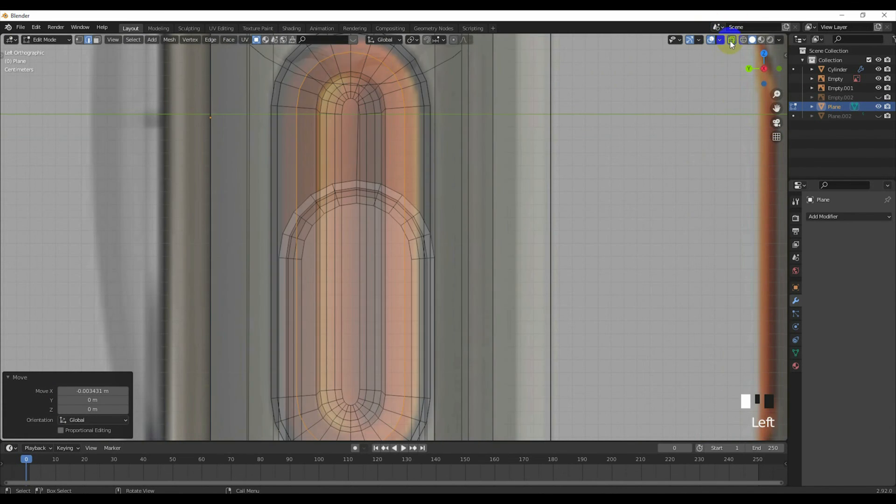
{"action": "scroll", "coordinate": [484, 100], "scroll_direction": "down", "scroll_amount": 2}
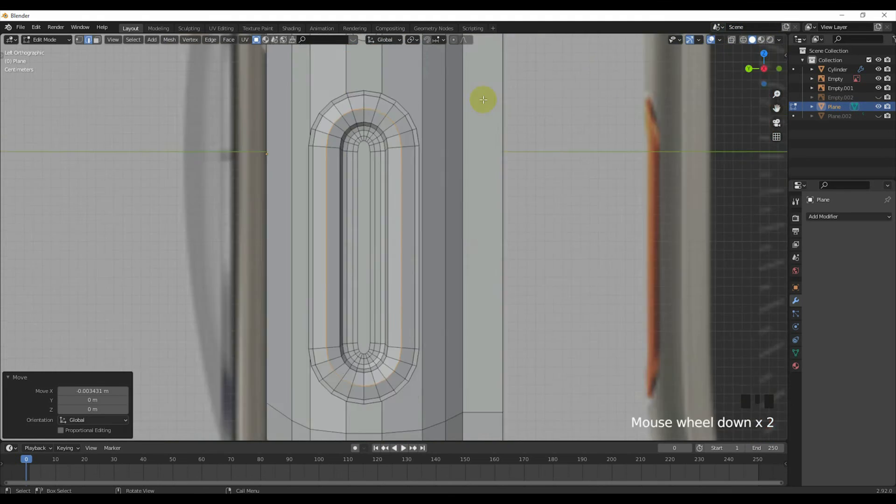
{"action": "key", "text": "Tab"}
{"action": "middle_click_drag", "start_coordinate": [456, 149], "coordinate": [402, 206]}
{"action": "scroll", "coordinate": [388, 164], "scroll_direction": "up", "scroll_amount": 3}
{"action": "scroll", "coordinate": [399, 171], "scroll_direction": "up", "scroll_amount": 2}
{"action": "scroll", "coordinate": [399, 172], "scroll_direction": "down", "scroll_amount": 3}
{"action": "mouse_move", "coordinate": [373, 163]}
{"action": "middle_mouse_down"}
{"action": "mouse_move", "coordinate": [412, 163]}
{"action": "mouse_move", "coordinate": [360, 189]}
{"action": "mouse_move", "coordinate": [385, 162]}
{"action": "middle_mouse_up"}
{"action": "scroll", "coordinate": [386, 162], "scroll_direction": "down", "scroll_amount": 3}
{"action": "scroll", "coordinate": [480, 211], "scroll_direction": "down", "scroll_amount": 1}
{"action": "key", "text": "KP_1"}
{"action": "scroll", "coordinate": [489, 225], "scroll_direction": "up", "scroll_amount": 4}
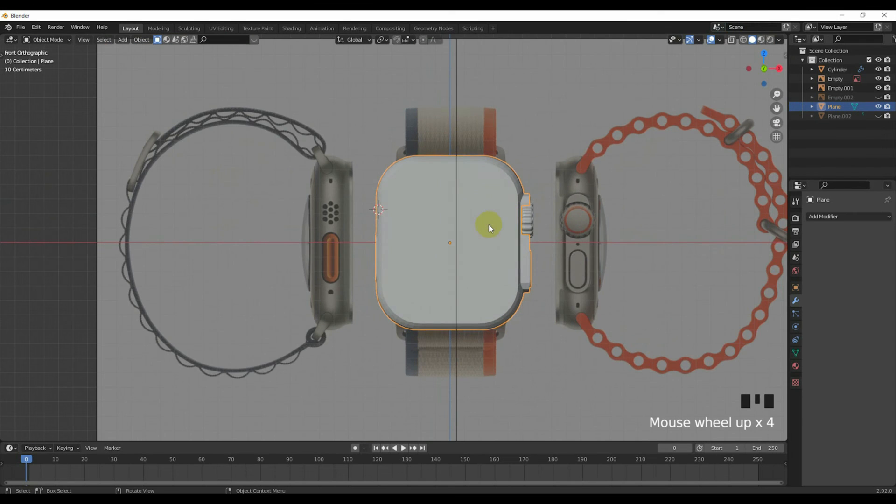
{"action": "scroll", "coordinate": [394, 191], "scroll_direction": "up", "scroll_amount": 2}
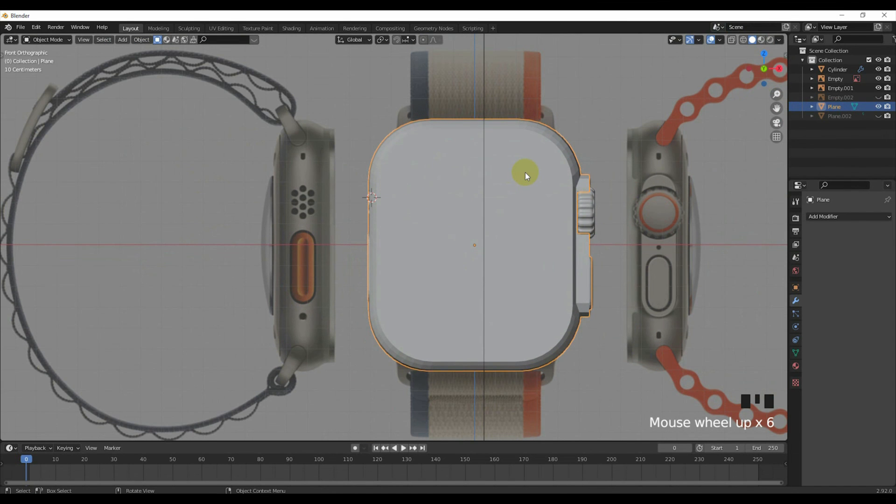
In right view with X-ray on, add a cube at the 3D cursor and scale it by 0.088.
{"action": "key", "text": "KP_3"}
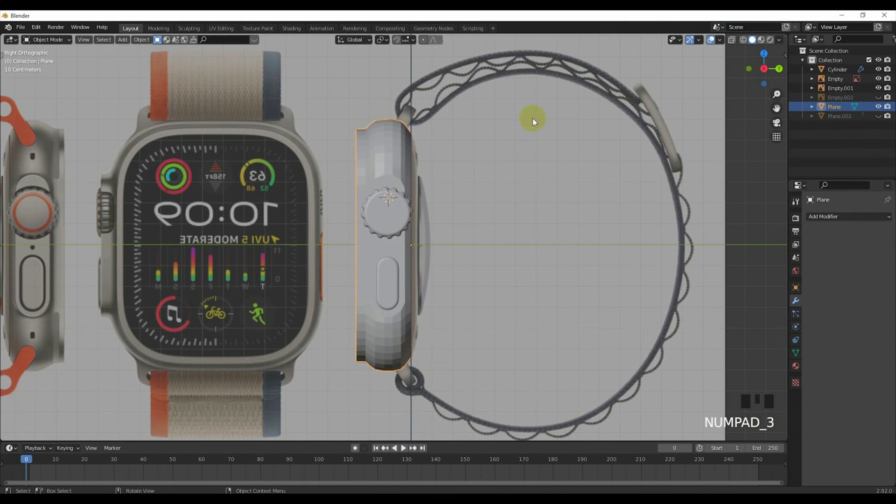
{"action": "left_click", "coordinate": [732, 39]}
{"action": "scroll", "coordinate": [416, 119], "scroll_direction": "up", "scroll_amount": 3}
{"action": "middle_click_drag", "start_coordinate": [418, 119], "coordinate": [426, 168], "text": "shift"}
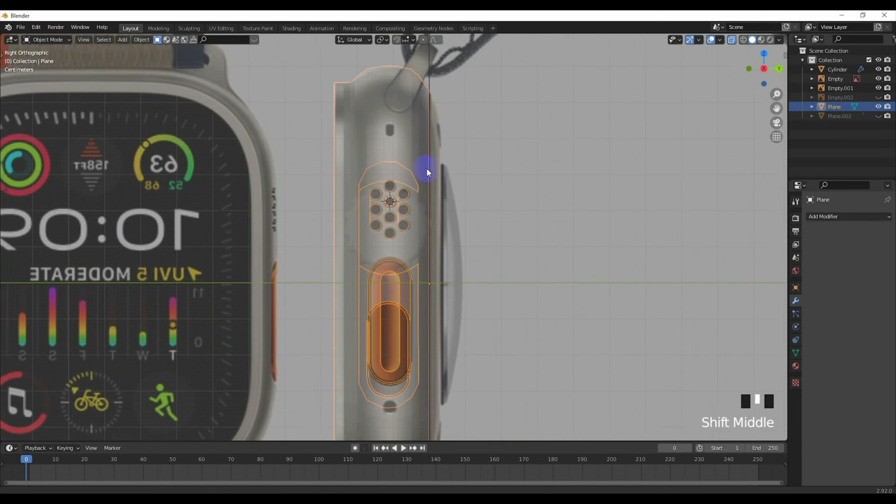
{"action": "scroll", "coordinate": [413, 180], "scroll_direction": "up", "scroll_amount": 3}
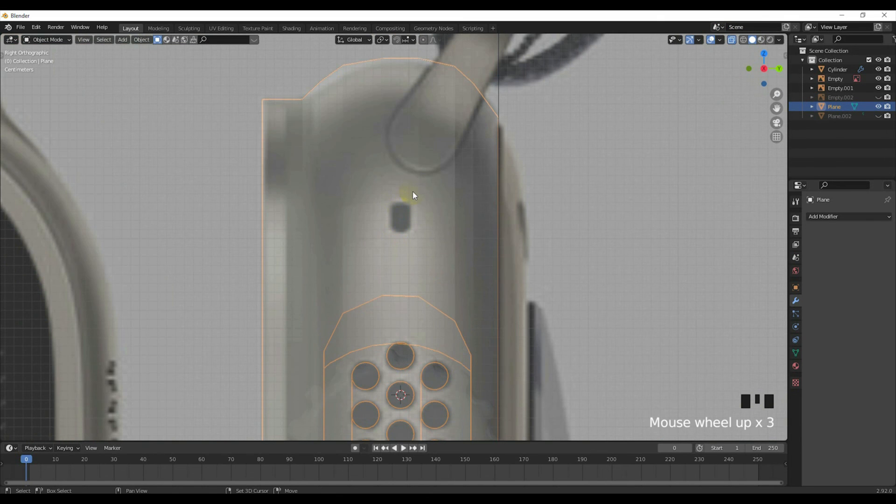
{"action": "key", "text": "shift+a"}
{"action": "left_click", "coordinate": [441, 201]}
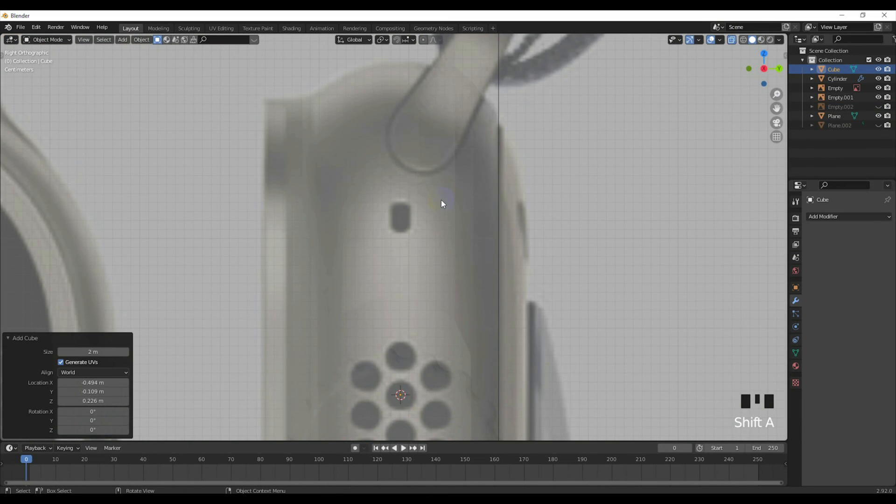
{"action": "scroll", "coordinate": [441, 200], "scroll_direction": "down", "scroll_amount": 12}
{"action": "key", "text": "s"}
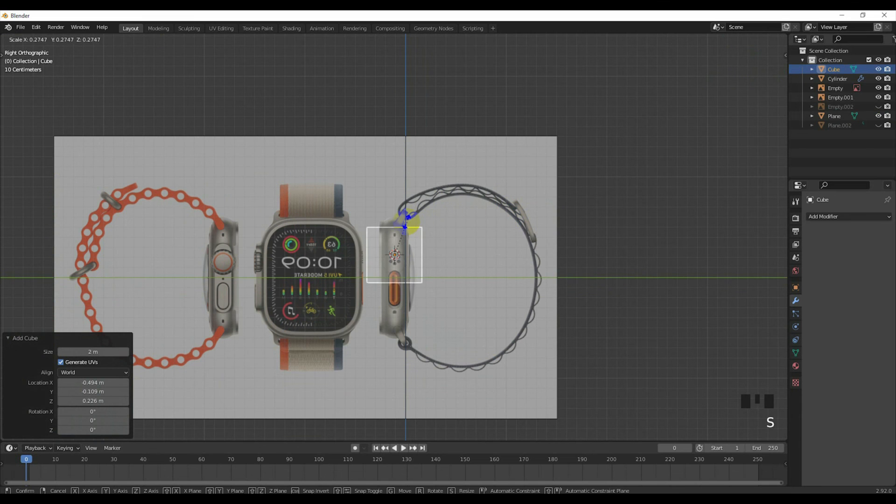
{"action": "left_click", "coordinate": [395, 245]}
{"action": "scroll", "coordinate": [445, 282], "scroll_direction": "up", "scroll_amount": 9}
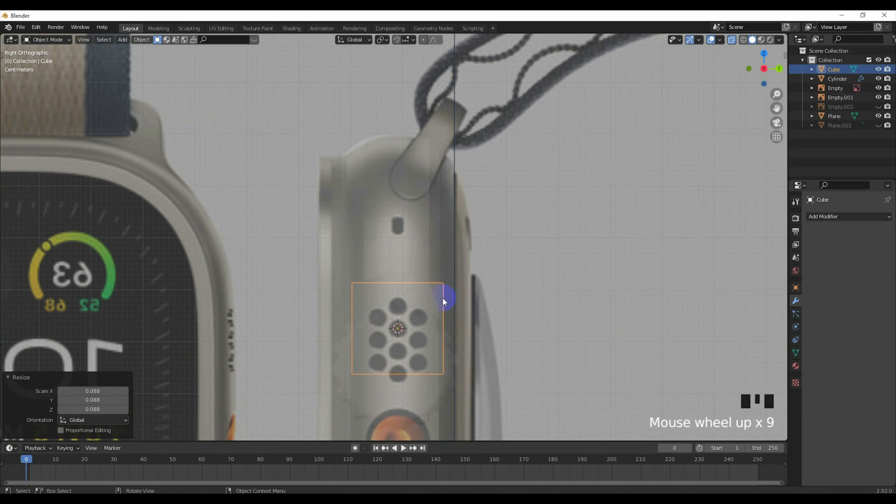
Move the cube 0.19949 m along Z onto the small slot above the speaker holes.
{"action": "key", "text": "g"}
{"action": "key", "text": "z"}
{"action": "left_click", "coordinate": [458, 213]}
{"action": "key", "text": "KP_1"}
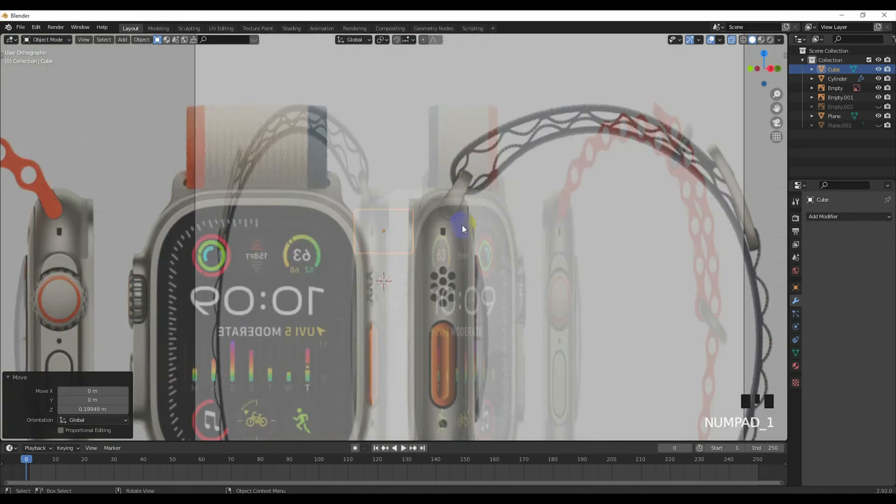
{"action": "left_click", "coordinate": [418, 285]}
Reselect the cube in left view and scale it uniformly by 0.237 around the small slot.
{"action": "key", "text": "grave"}
{"action": "left_click", "coordinate": [430, 225]}
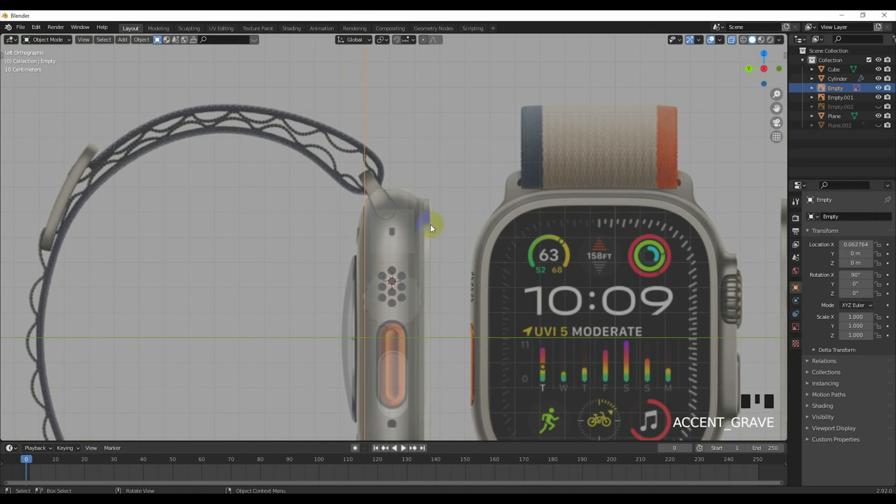
{"action": "left_click", "coordinate": [396, 214]}
{"action": "left_click", "coordinate": [412, 237]}
{"action": "left_click", "coordinate": [409, 235]}
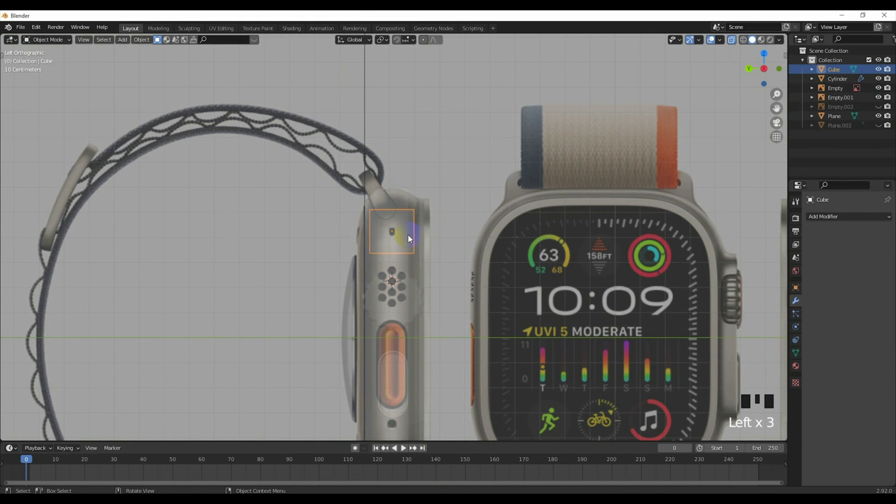
{"action": "scroll", "coordinate": [408, 234], "scroll_direction": "up", "scroll_amount": 5}
{"action": "key", "text": "s"}
{"action": "left_click", "coordinate": [398, 237]}
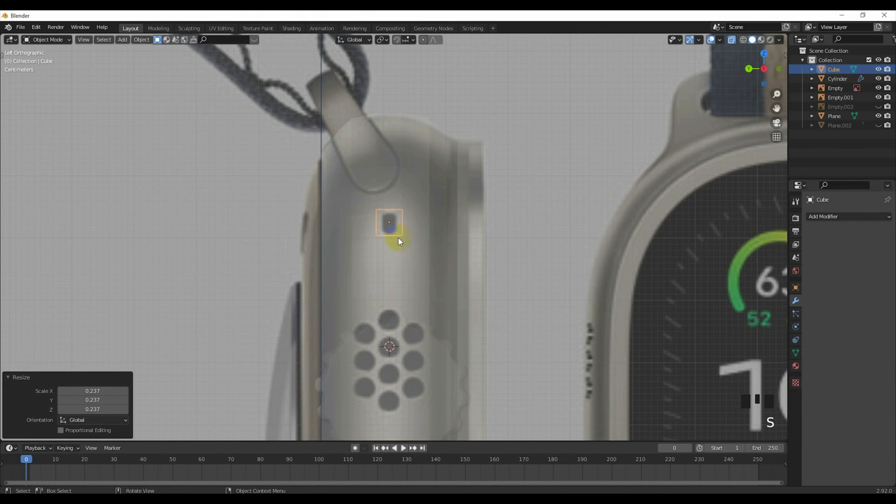
Scale the cube by 0.732 along X and by 0.570 along Y to fit the slot's width.
{"action": "scroll", "coordinate": [445, 245], "scroll_direction": "up", "scroll_amount": 6}
{"action": "key", "text": "s"}
{"action": "left_click", "coordinate": [427, 243]}
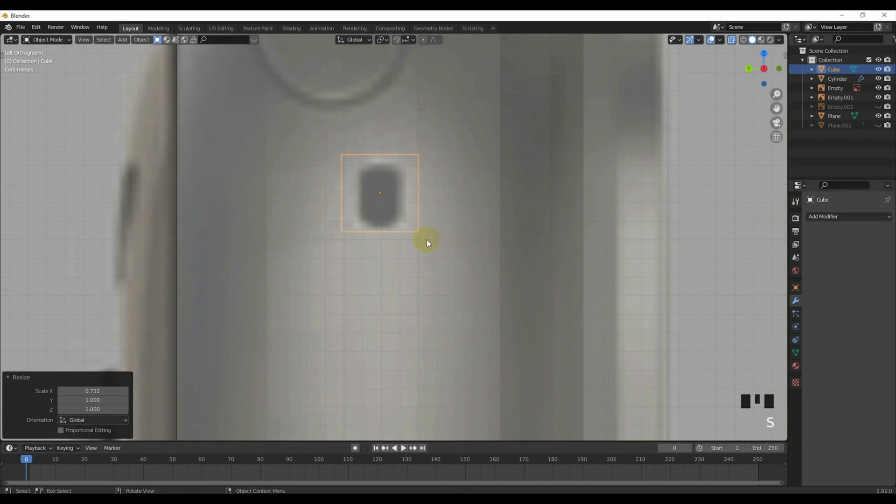
{"action": "key", "text": "s"}
{"action": "key", "text": "y"}
{"action": "left_click", "coordinate": [395, 240]}
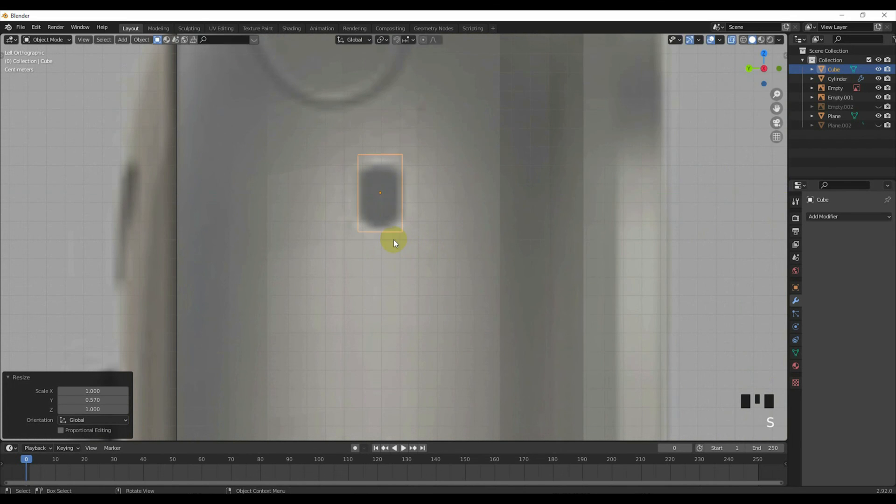
Scale the cube by 0.887 along Z and adjust its height over the slot in the reference image.
{"action": "middle_click_drag", "start_coordinate": [393, 239], "coordinate": [404, 273], "text": "shift"}
{"action": "key", "text": "s"}
{"action": "key", "text": "z"}
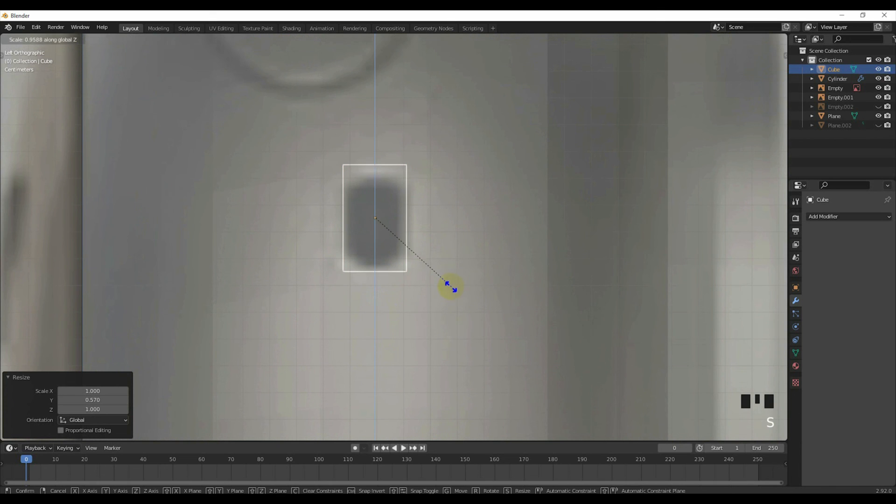
{"action": "left_click", "coordinate": [444, 285]}
{"action": "key", "text": "g"}
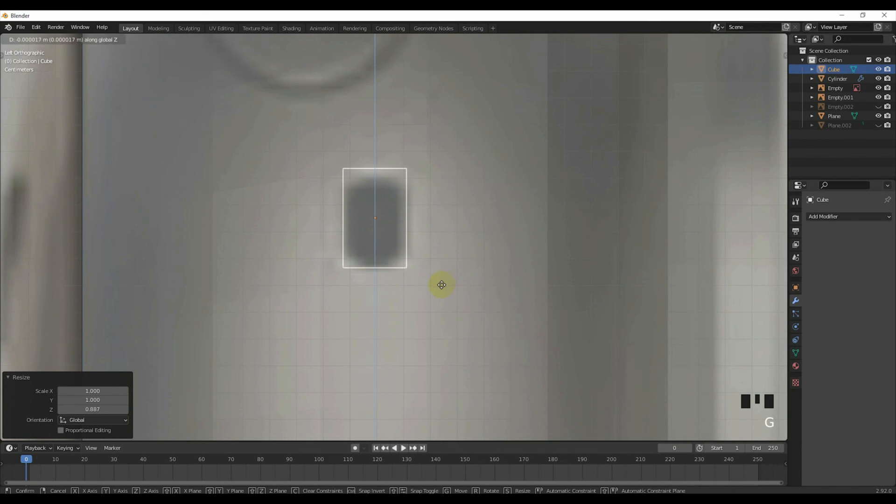
{"action": "left_click", "coordinate": [438, 312]}
Apply the cube's scale transform.
{"action": "key", "text": "s"}
{"action": "right_click", "coordinate": [466, 307]}
{"action": "key", "text": "ctrl+a"}
{"action": "left_click", "coordinate": [447, 295]}
In front view, lengthen the cube by scaling it 2.937 along X.
{"action": "key", "text": "KP_3"}
{"action": "scroll", "coordinate": [419, 300], "scroll_direction": "down", "scroll_amount": 4}
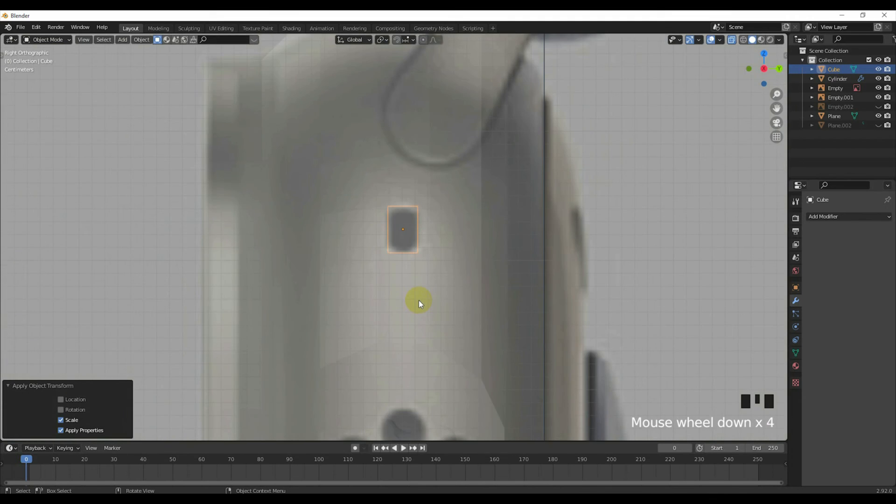
{"action": "key", "text": "KP_1"}
{"action": "scroll", "coordinate": [347, 298], "scroll_direction": "down", "scroll_amount": 2}
{"action": "key", "text": "s"}
{"action": "key", "text": "x"}
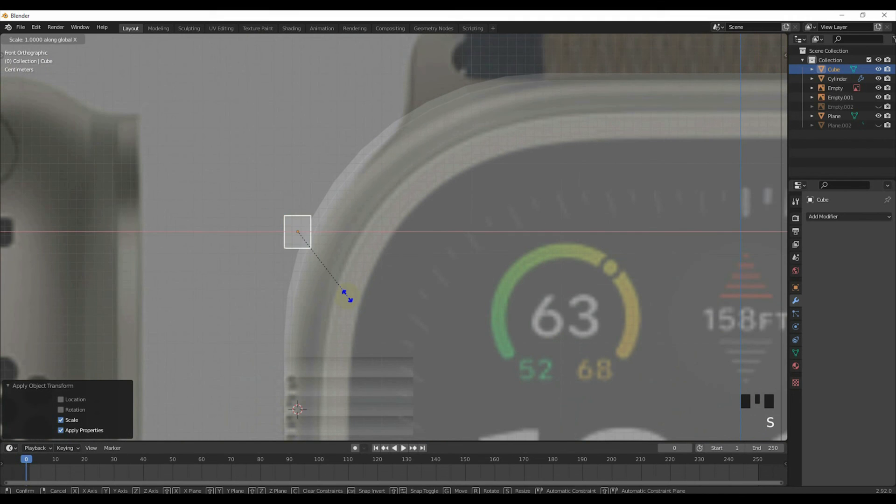
{"action": "left_click", "coordinate": [506, 275]}
Rotate the cube to cross the case's curved corner squarely and move it 0.01092 m in X and -0.00572 m in Z.
{"action": "key", "text": "r"}
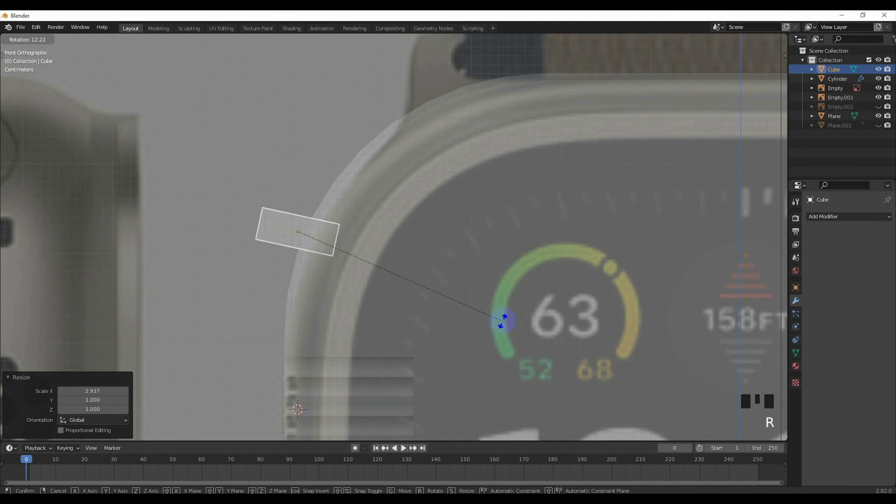
{"action": "left_click", "coordinate": [491, 367]}
{"action": "key", "text": "g"}
{"action": "left_click", "coordinate": [417, 347]}
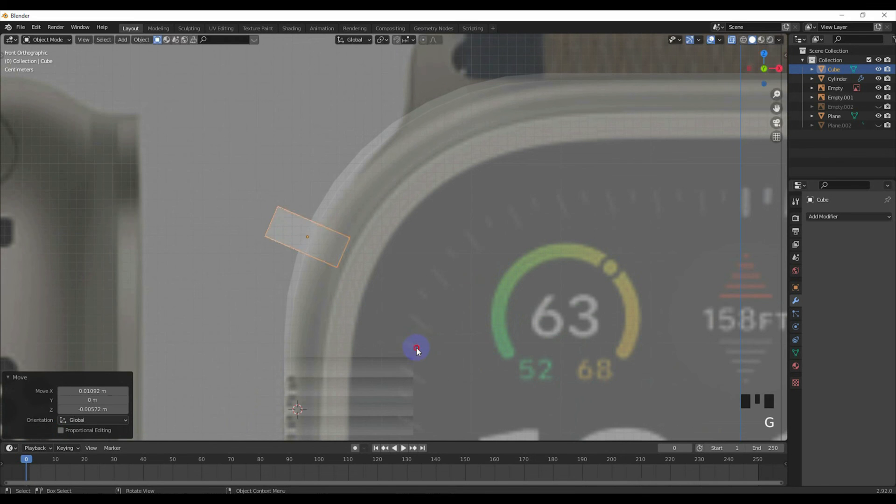
Reselect the cube in left view and move it -0.003864 m along Z in front view.
{"action": "left_click", "coordinate": [426, 339]}
{"action": "key", "text": "grave"}
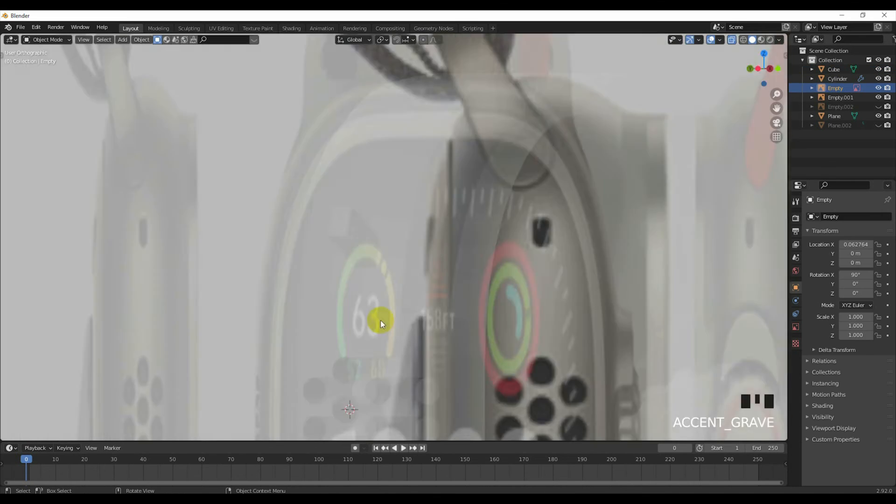
{"action": "scroll", "coordinate": [360, 319], "scroll_direction": "up", "scroll_amount": 3}
{"action": "left_click", "coordinate": [394, 260]}
{"action": "left_click", "coordinate": [393, 254]}
{"action": "left_click", "coordinate": [393, 255]}
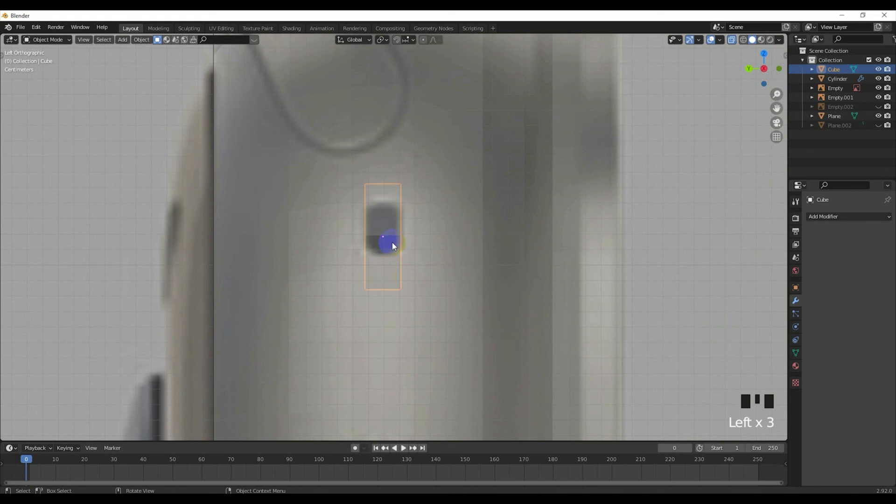
{"action": "scroll", "coordinate": [393, 251], "scroll_direction": "up", "scroll_amount": 1}
{"action": "scroll", "coordinate": [404, 253], "scroll_direction": "down", "scroll_amount": 2}
{"action": "key", "text": "KP_1"}
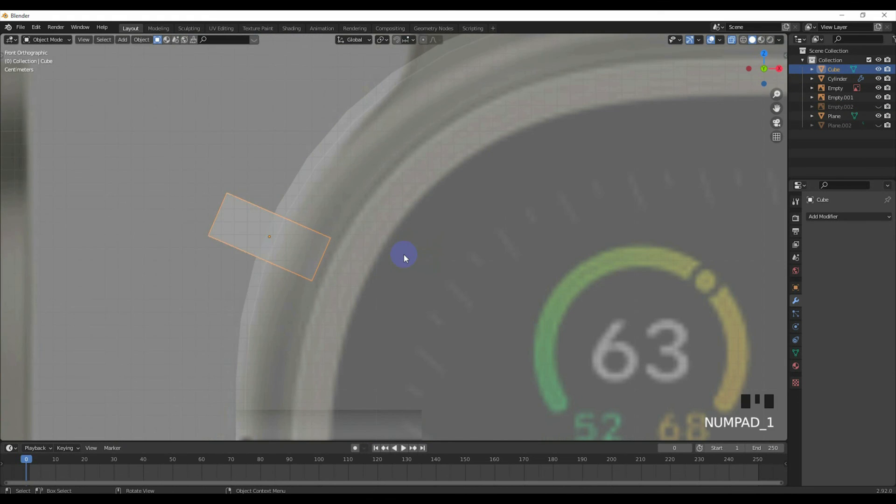
{"action": "scroll", "coordinate": [363, 273], "scroll_direction": "down", "scroll_amount": 3}
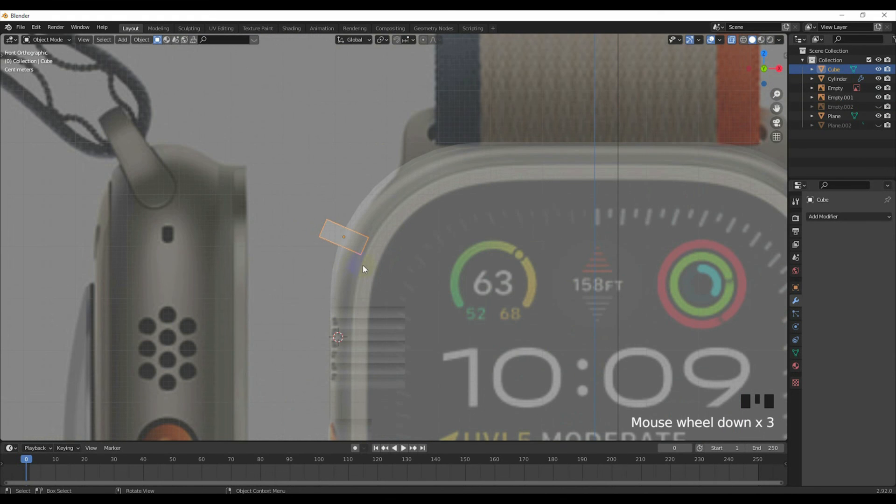
{"action": "key", "text": "g"}
{"action": "left_click", "coordinate": [363, 281]}
Check the tilted cube's alignment with the small slot in front and left views.
{"action": "key", "text": "KP_1"}
{"action": "scroll", "coordinate": [366, 279], "scroll_direction": "down", "scroll_amount": 3}
{"action": "scroll", "coordinate": [369, 271], "scroll_direction": "up", "scroll_amount": 1}
{"action": "key", "text": "grave"}
{"action": "left_click", "coordinate": [346, 276]}
{"action": "scroll", "coordinate": [399, 268], "scroll_direction": "up", "scroll_amount": 8}
{"action": "scroll", "coordinate": [400, 268], "scroll_direction": "down", "scroll_amount": 3}
{"action": "scroll", "coordinate": [452, 247], "scroll_direction": "up", "scroll_amount": 2}
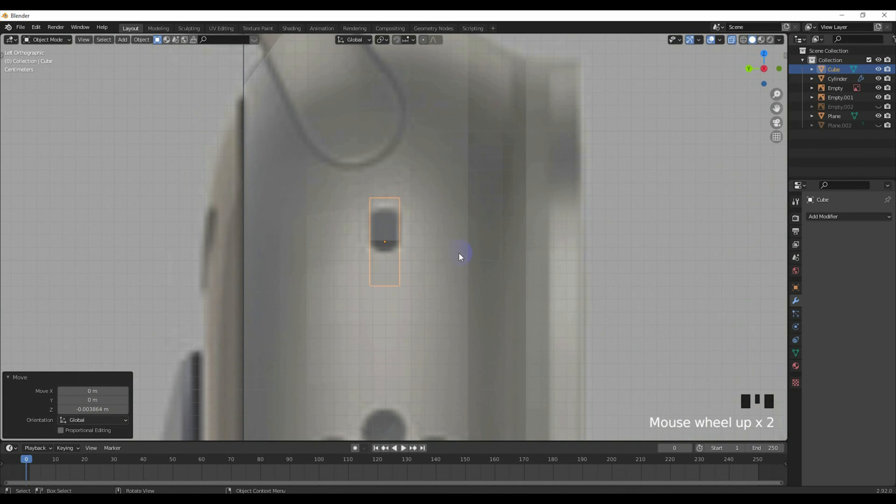
Enter Edit Mode on the tilted cube and select its four lengthwise edges.
{"action": "key", "text": "KP_1"}
{"action": "scroll", "coordinate": [322, 229], "scroll_direction": "down", "scroll_amount": 3}
{"action": "middle_click_drag", "start_coordinate": [321, 222], "coordinate": [434, 215]}
{"action": "scroll", "coordinate": [450, 208], "scroll_direction": "up", "scroll_amount": 2}
{"action": "key", "text": "Tab"}
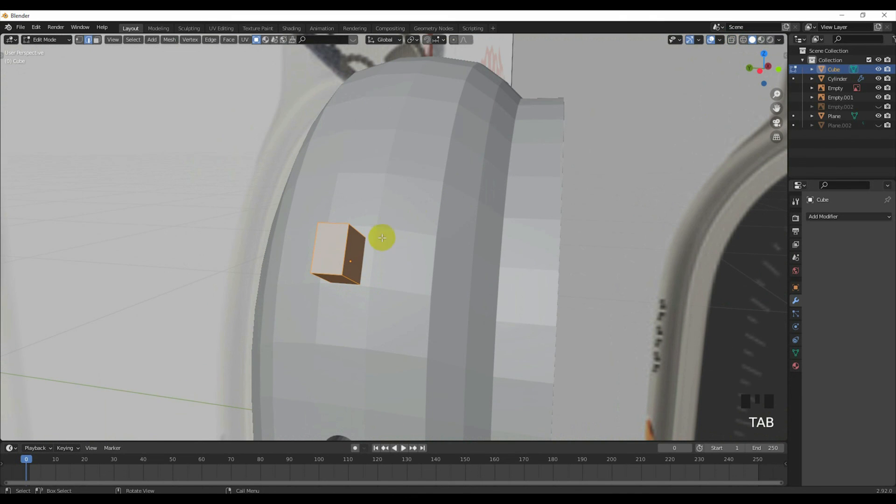
{"action": "left_click", "coordinate": [359, 237]}
{"action": "middle_click_drag", "start_coordinate": [360, 236], "coordinate": [434, 206]}
{"action": "left_click", "coordinate": [434, 205], "text": "shift"}
{"action": "left_click", "coordinate": [462, 241], "text": "shift"}
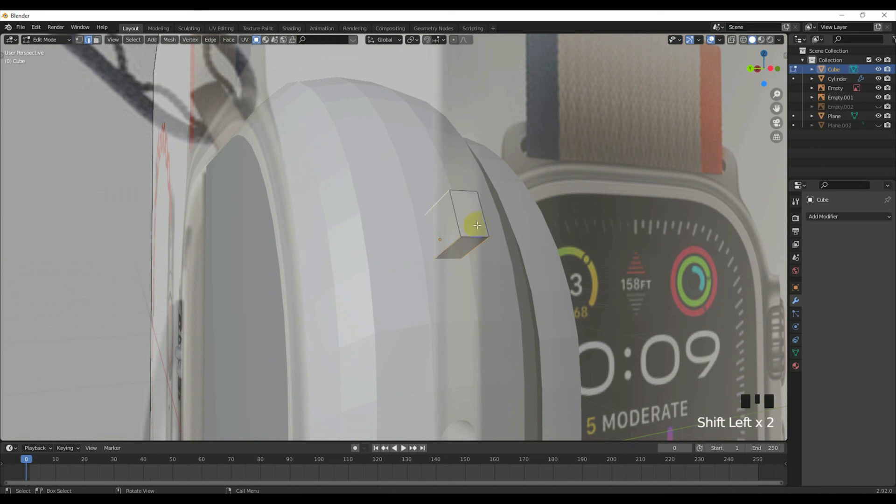
Bevel the cube's lengthwise edges with 3 segments, redoing the first bevel, to give it a rounded slot profile.
{"action": "key", "text": "ctrl+b"}
{"action": "scroll", "coordinate": [622, 254], "scroll_direction": "down", "scroll_amount": 2}
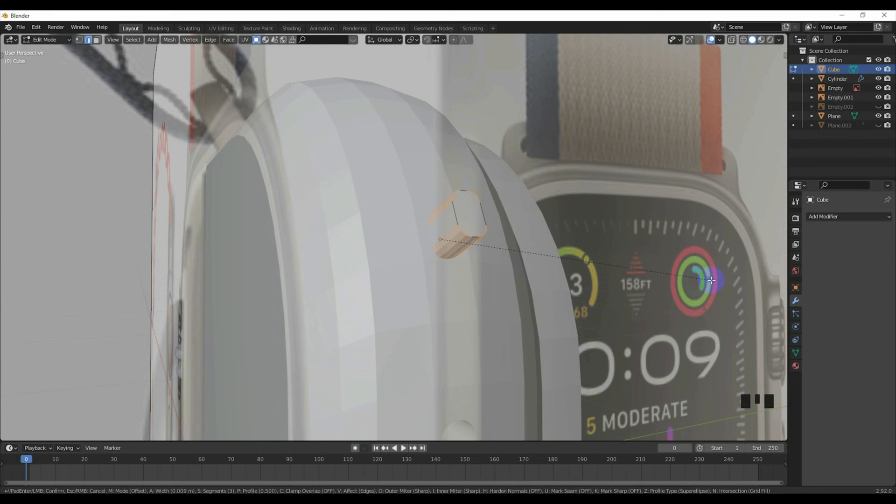
{"action": "left_click", "coordinate": [634, 260]}
{"action": "middle_click_drag", "start_coordinate": [634, 260], "coordinate": [569, 275]}
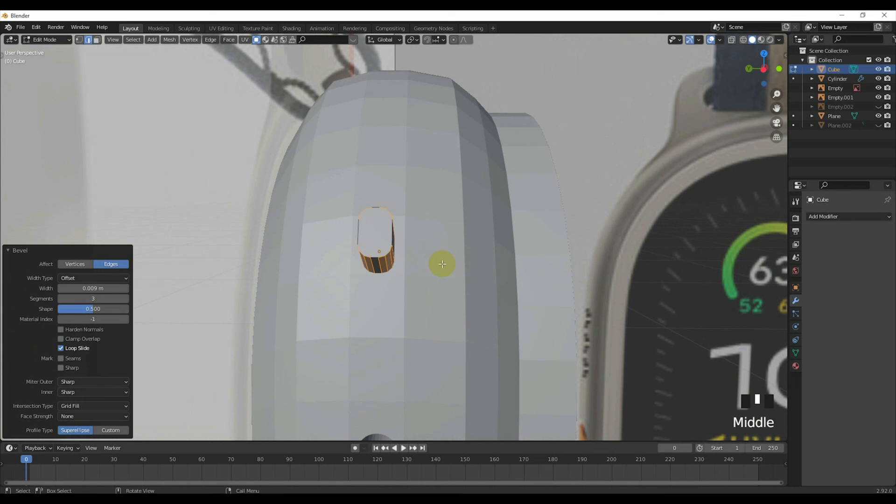
{"action": "key", "text": "ctrl+z"}
{"action": "key", "text": "ctrl+b"}
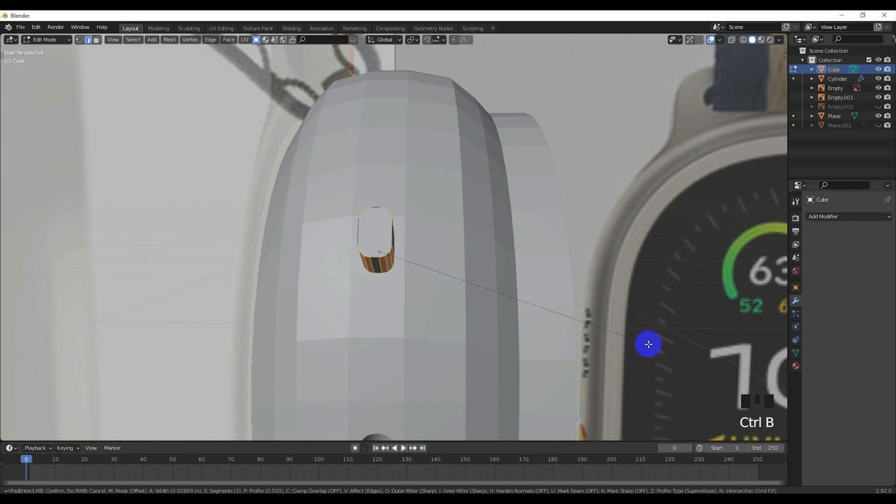
{"action": "left_click", "coordinate": [662, 351]}
{"action": "key", "text": "Tab"}
Shade the rounded cutter smooth and enable Auto Smooth for its normals.
{"action": "scroll", "coordinate": [376, 238], "scroll_direction": "up", "scroll_amount": 2}
{"action": "right_click", "coordinate": [379, 241]}
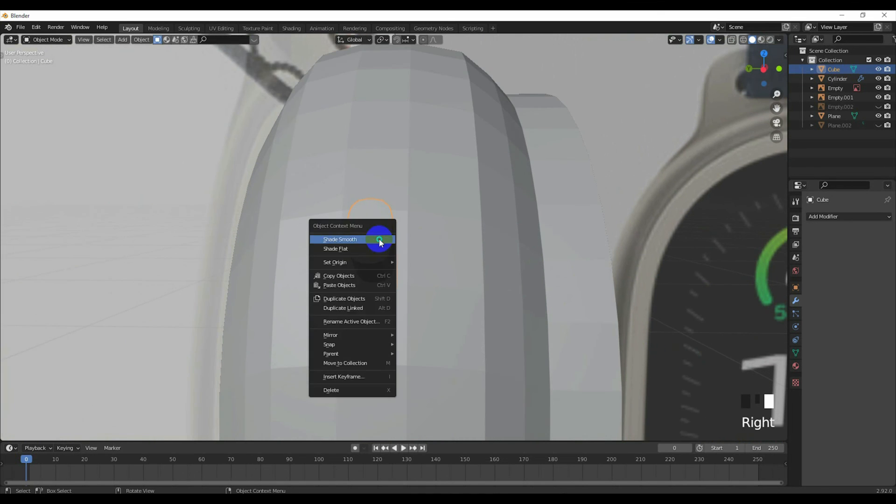
{"action": "left_click", "coordinate": [379, 239]}
{"action": "left_click", "coordinate": [796, 353]}
{"action": "left_click", "coordinate": [826, 377]}
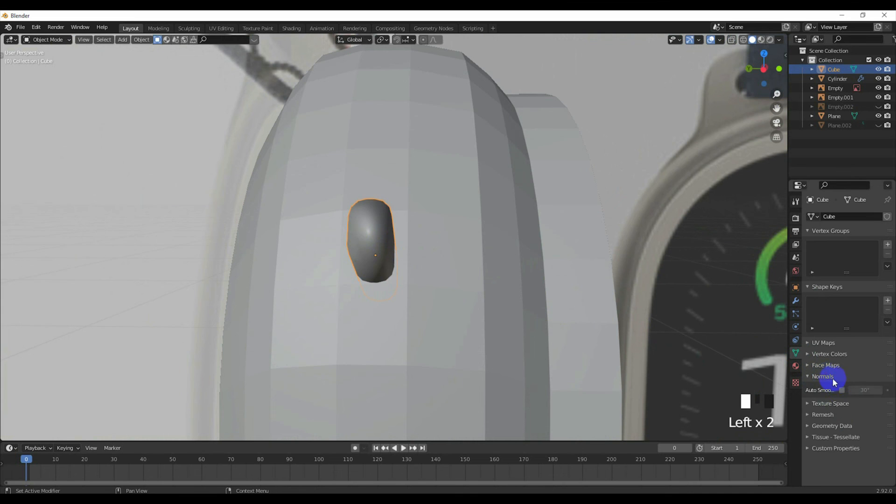
{"action": "left_click", "coordinate": [842, 389]}
In front view, duplicate the rounded cutter and rotate the copy 180° about Z.
{"action": "middle_click_drag", "start_coordinate": [397, 281], "coordinate": [340, 202]}
{"action": "scroll", "coordinate": [337, 280], "scroll_direction": "down", "scroll_amount": 5}
{"action": "key", "text": "KP_3"}
{"action": "key", "text": "KP_1"}
{"action": "scroll", "coordinate": [357, 272], "scroll_direction": "down", "scroll_amount": 3}
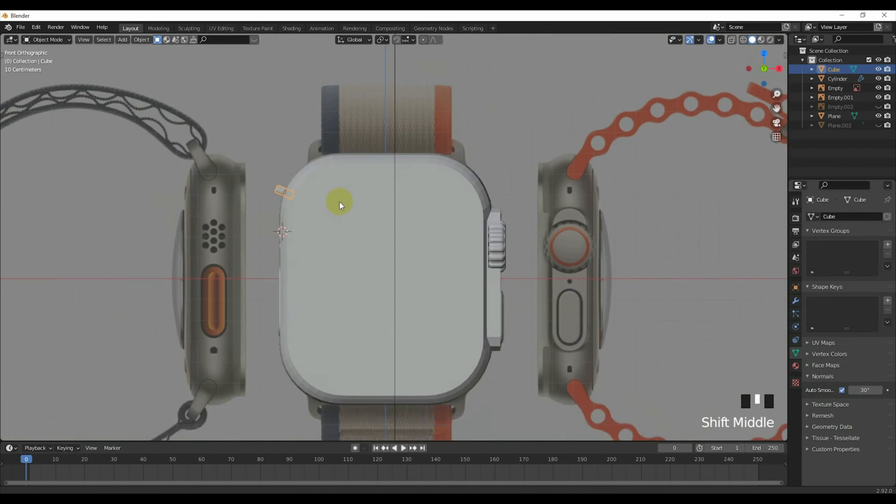
{"action": "scroll", "coordinate": [350, 253], "scroll_direction": "down", "scroll_amount": 2}
{"action": "middle_click_drag", "start_coordinate": [350, 253], "coordinate": [332, 196], "text": "shift"}
{"action": "key", "text": "shift+d"}
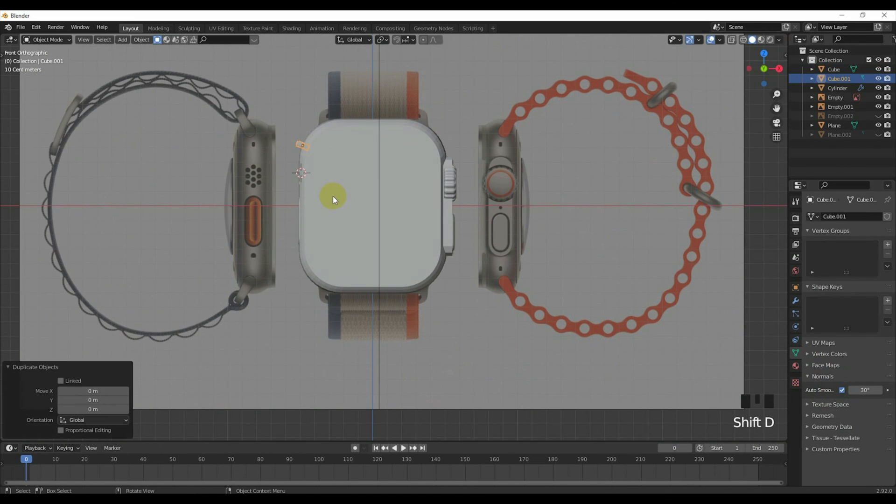
{"action": "type", "text": "rz18"}
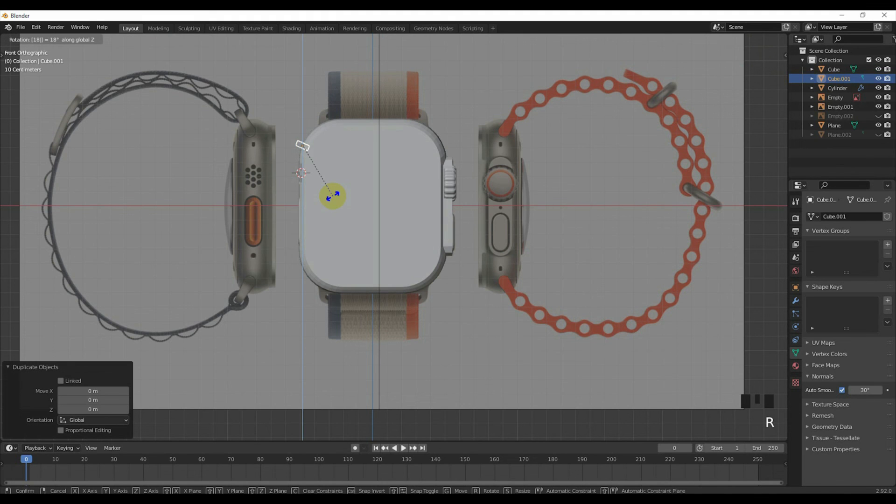
{"action": "left_click", "coordinate": [332, 197]}
Move the cutter copy 0.9737 m along X to the case's upper corner on the crown side.
{"action": "key", "text": "g"}
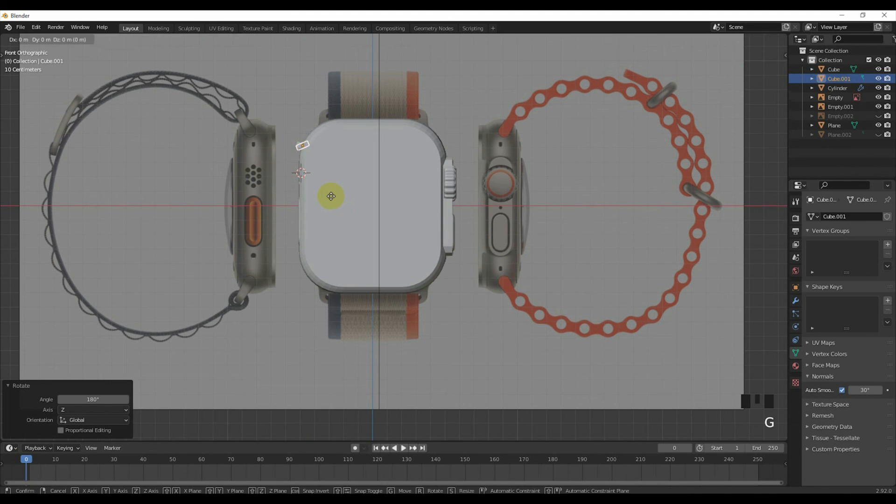
{"action": "key", "text": "x"}
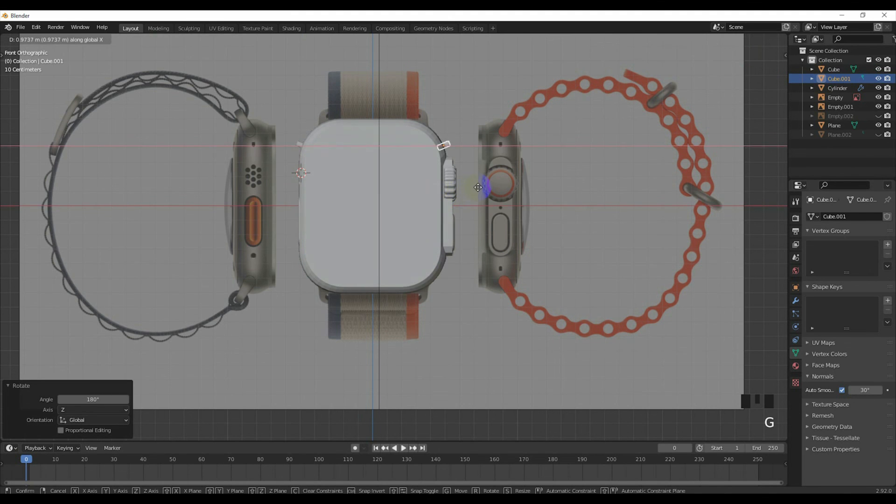
{"action": "left_click", "coordinate": [478, 187]}
Nudge the crown-side cutter slightly inward along X to match how deep the opposite cutter sits in the case.
{"action": "scroll", "coordinate": [446, 157], "scroll_direction": "up", "scroll_amount": 2}
{"action": "middle_click_drag", "start_coordinate": [447, 157], "coordinate": [430, 242], "text": "shift"}
{"action": "left_click", "coordinate": [254, 190]}
{"action": "scroll", "coordinate": [253, 190], "scroll_direction": "up", "scroll_amount": 3}
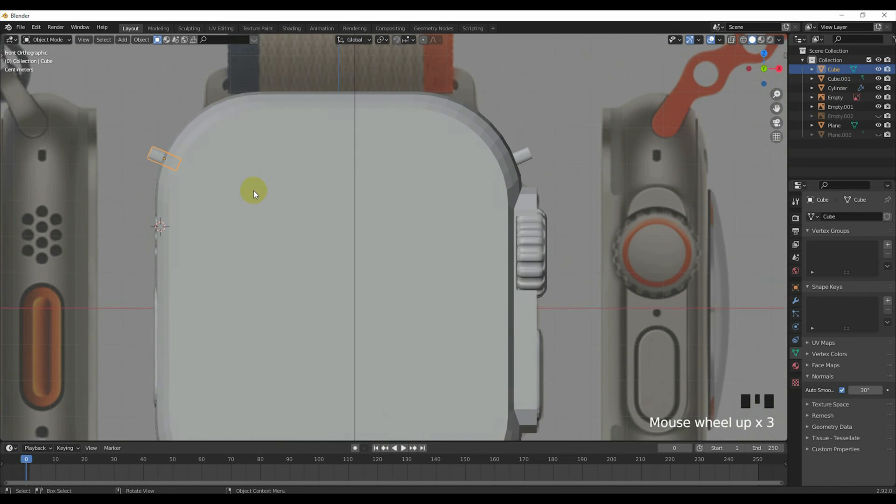
{"action": "middle_click_drag", "start_coordinate": [254, 191], "coordinate": [286, 245], "text": "shift"}
{"action": "scroll", "coordinate": [208, 215], "scroll_direction": "up", "scroll_amount": 2}
{"action": "left_click", "coordinate": [630, 193]}
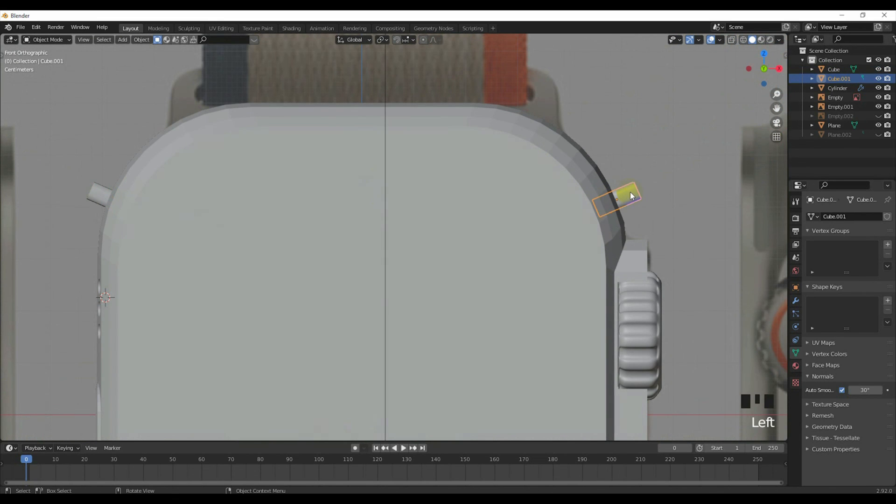
{"action": "key", "text": "g"}
{"action": "key", "text": "x"}
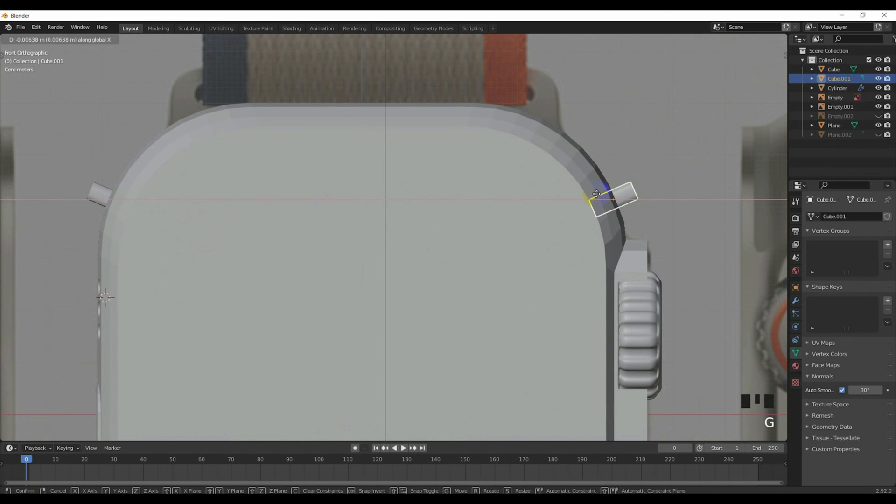
{"action": "left_click", "coordinate": [587, 193]}
Select both upper cutters, duplicate them and rotate the copies 180° about X.
{"action": "left_click", "coordinate": [95, 200], "text": "shift"}
{"action": "left_click", "coordinate": [627, 194], "text": "shift"}
{"action": "middle_click_drag", "start_coordinate": [626, 196], "coordinate": [468, 264], "text": "shift"}
{"action": "scroll", "coordinate": [469, 264], "scroll_direction": "down", "scroll_amount": 3}
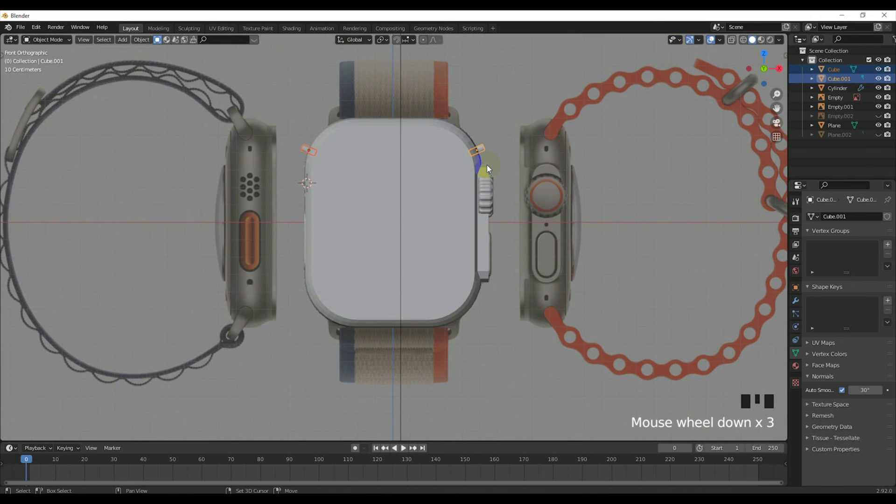
{"action": "key", "text": "shift+d"}
{"action": "type", "text": "r"}
{"action": "type", "text": "180"}
{"action": "key", "text": "Return"}
Move the two copies -0.84252 m along Z to the case's lower corners and nudge them slightly back up.
{"action": "key", "text": "g"}
{"action": "key", "text": "z"}
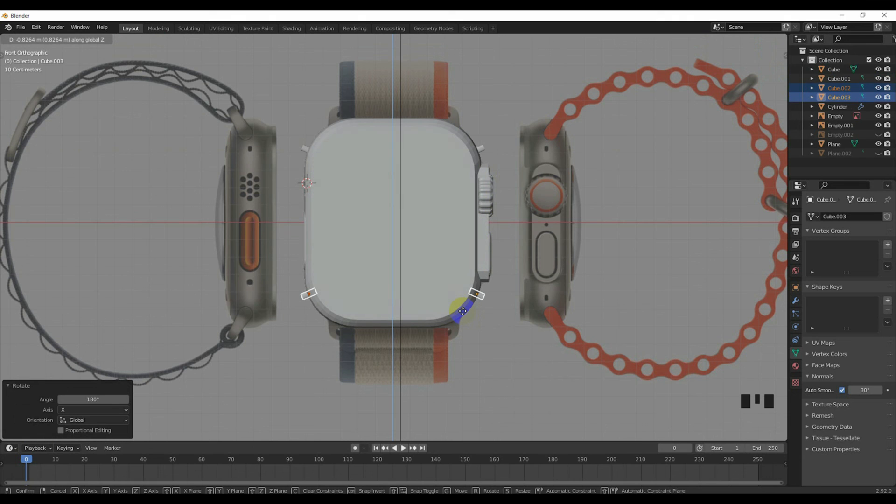
{"action": "left_click", "coordinate": [464, 314]}
{"action": "scroll", "coordinate": [469, 313], "scroll_direction": "up", "scroll_amount": 3}
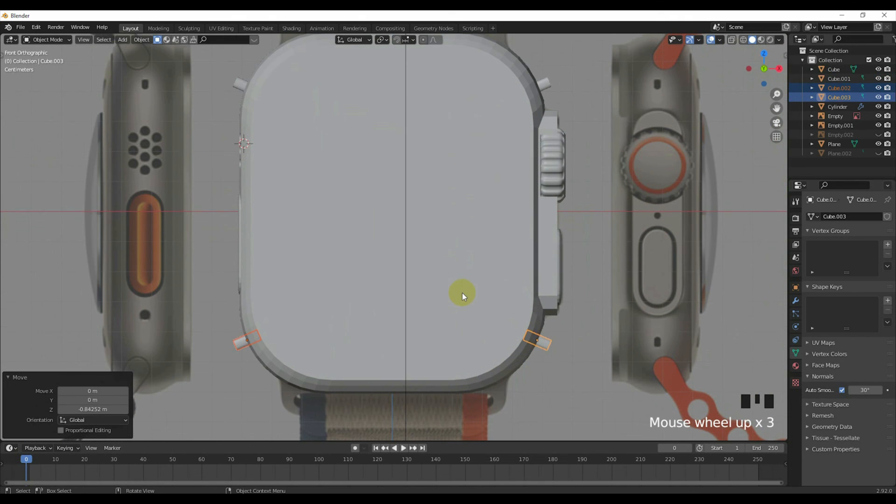
{"action": "scroll", "coordinate": [462, 293], "scroll_direction": "down", "scroll_amount": 2}
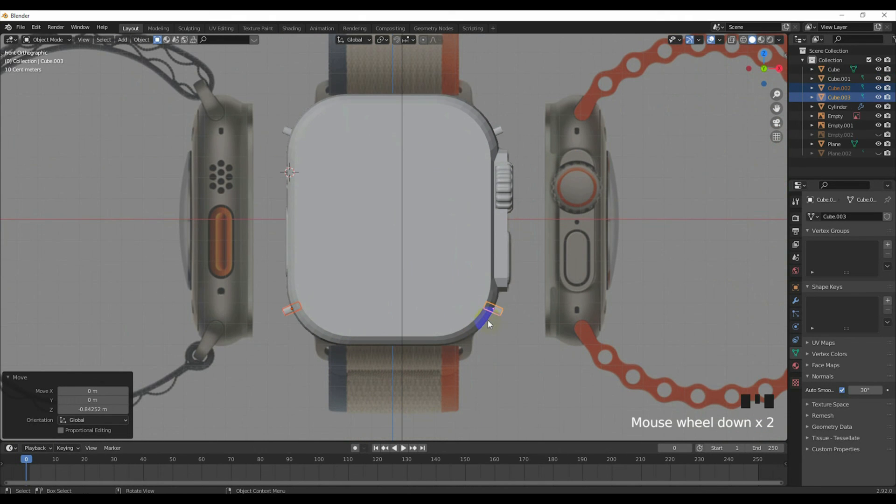
{"action": "scroll", "coordinate": [491, 318], "scroll_direction": "up", "scroll_amount": 1}
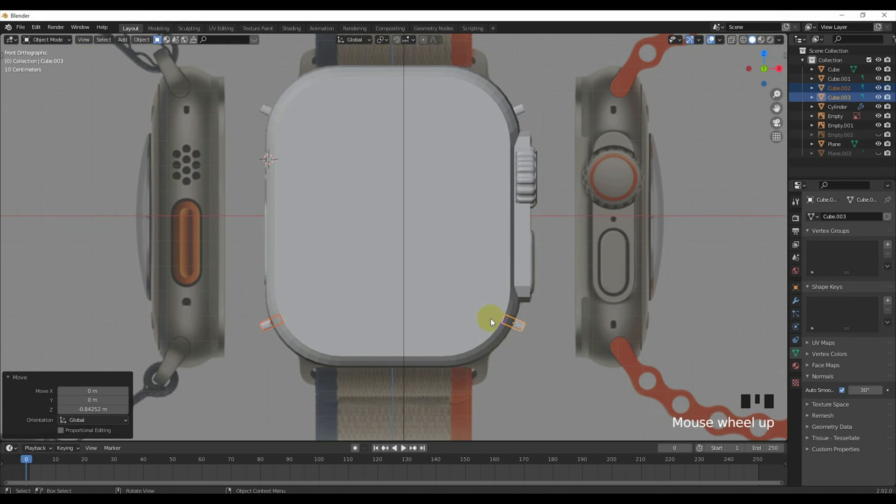
{"action": "key", "text": "g"}
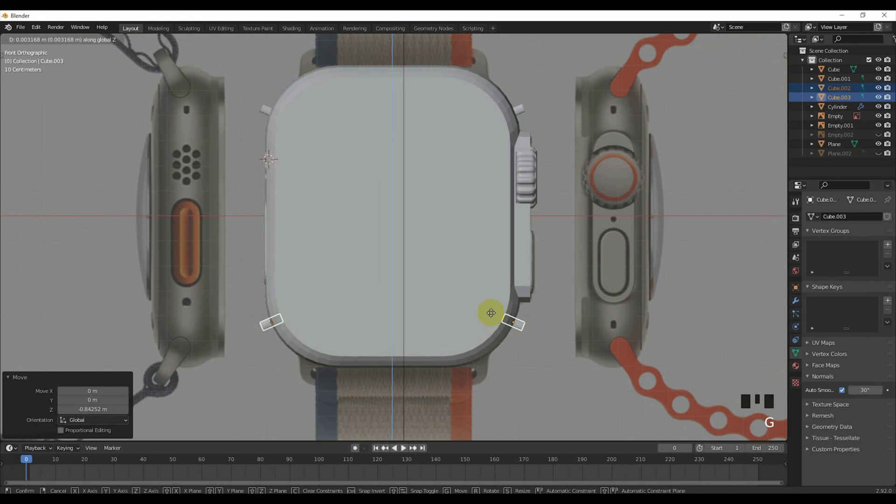
{"action": "left_click", "coordinate": [496, 301]}
Select all four corner cutters without the reference image and join them into one object.
{"action": "scroll", "coordinate": [495, 299], "scroll_direction": "down", "scroll_amount": 2}
{"action": "left_click", "coordinate": [481, 148], "text": "shift"}
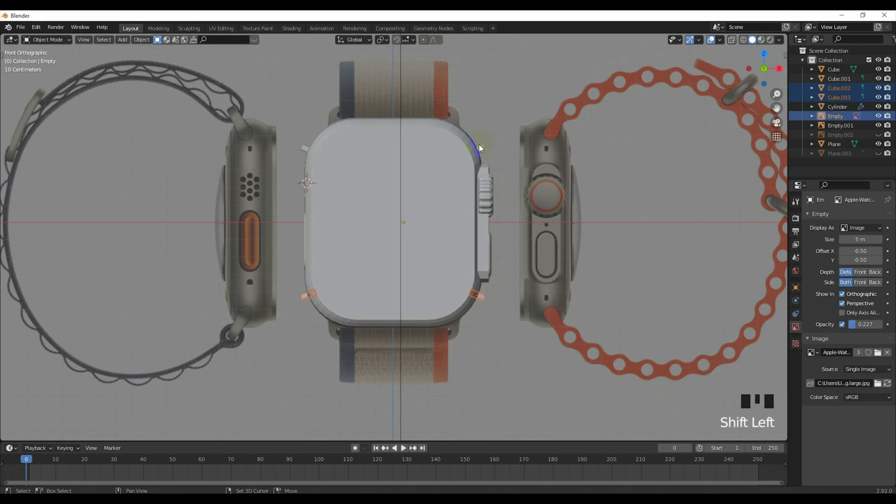
{"action": "left_click", "coordinate": [486, 189], "text": "shift"}
{"action": "left_click", "coordinate": [315, 147], "text": "shift"}
{"action": "scroll", "coordinate": [376, 229], "scroll_direction": "down", "scroll_amount": 2}
{"action": "scroll", "coordinate": [354, 234], "scroll_direction": "down", "scroll_amount": 1}
{"action": "middle_click_drag", "start_coordinate": [354, 234], "coordinate": [380, 231]}
{"action": "left_click", "coordinate": [253, 88], "text": "shift"}
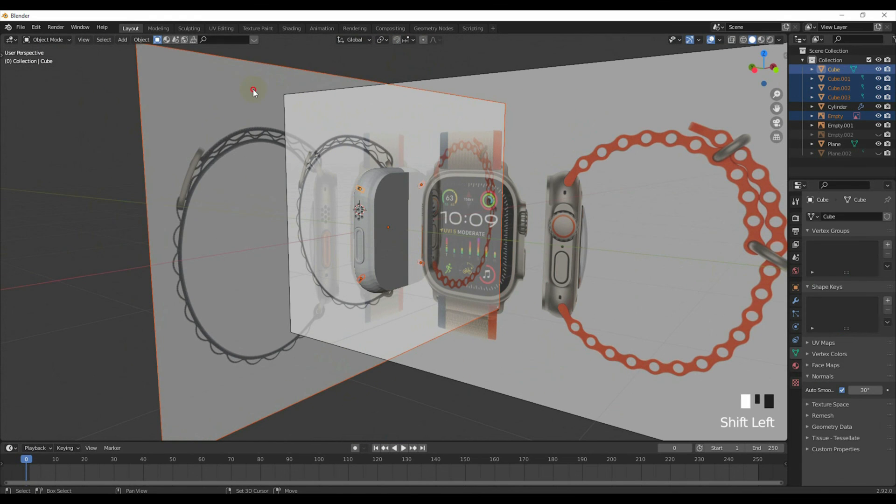
{"action": "left_click", "coordinate": [253, 89], "text": "shift"}
{"action": "scroll", "coordinate": [329, 176], "scroll_direction": "up", "scroll_amount": 4}
{"action": "left_click", "coordinate": [311, 122], "text": "shift"}
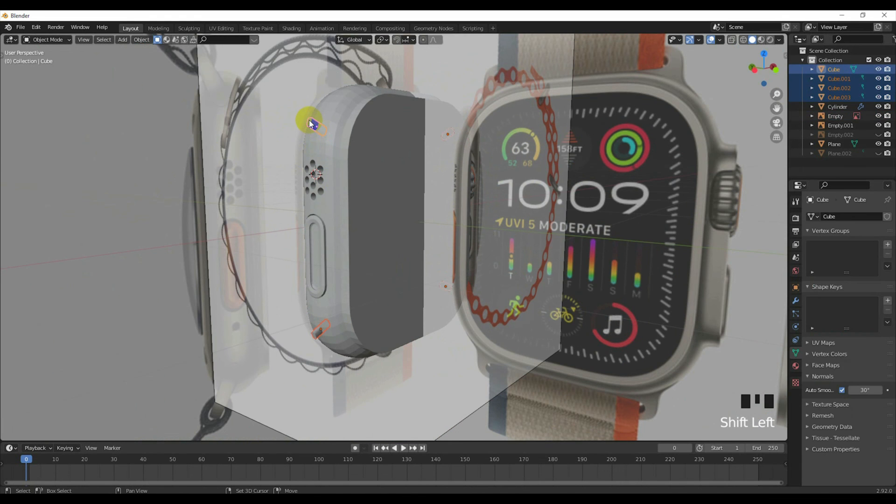
{"action": "key", "text": "ctrl+j"}
Subtract the joined cutters from the watch case with a Bool Tool difference.
{"action": "left_click", "coordinate": [334, 116], "text": "shift"}
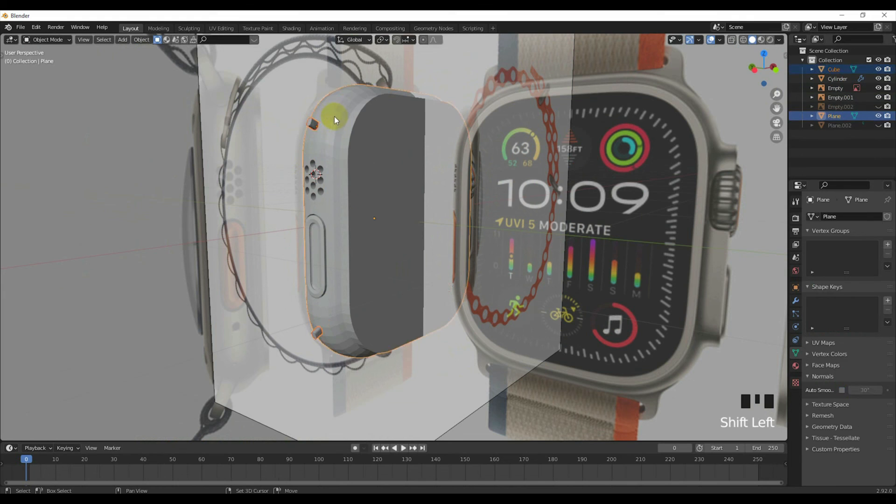
{"action": "key", "text": "ctrl+KP_Subtract"}
{"action": "middle_click_drag", "start_coordinate": [335, 115], "coordinate": [256, 111]}
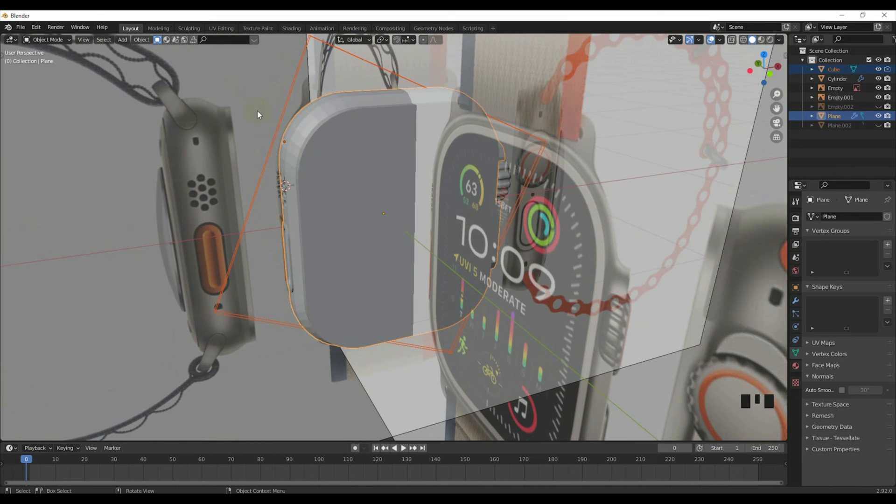
Select the watch case alone and apply its Difference boolean modifier.
{"action": "left_click", "coordinate": [318, 102]}
{"action": "left_click", "coordinate": [595, 203]}
{"action": "left_click", "coordinate": [796, 300]}
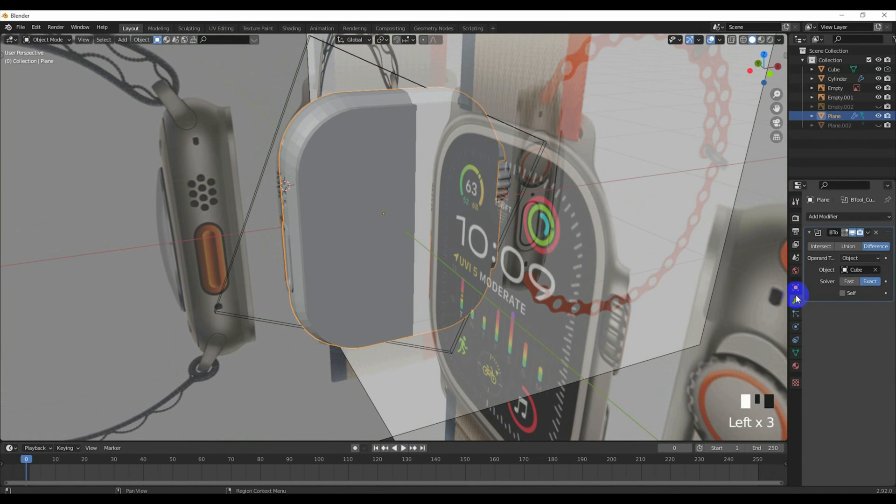
{"action": "left_click", "coordinate": [866, 232]}
{"action": "left_click", "coordinate": [855, 243]}
Delete the joined cutter object left around the watch case.
{"action": "scroll", "coordinate": [292, 261], "scroll_direction": "down", "scroll_amount": 3}
{"action": "middle_click_drag", "start_coordinate": [292, 262], "coordinate": [312, 273]}
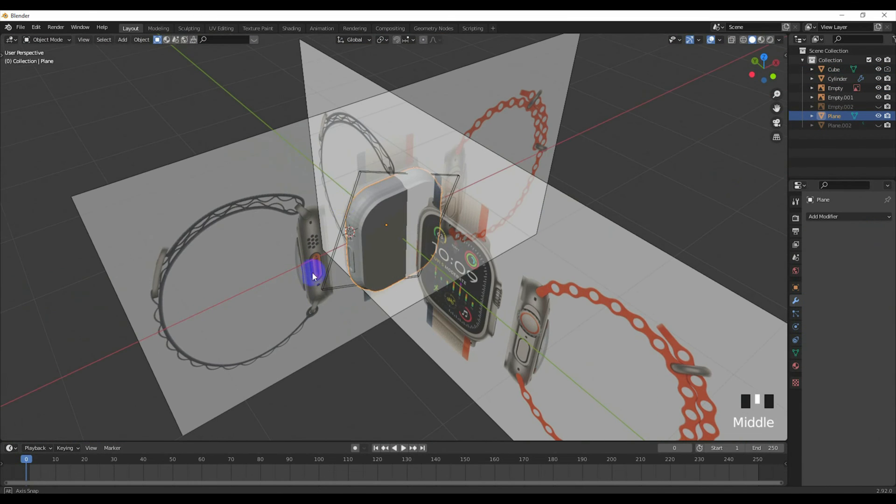
{"action": "left_click", "coordinate": [355, 187]}
{"action": "key", "text": "Delete"}
{"action": "scroll", "coordinate": [386, 226], "scroll_direction": "up", "scroll_amount": 2}
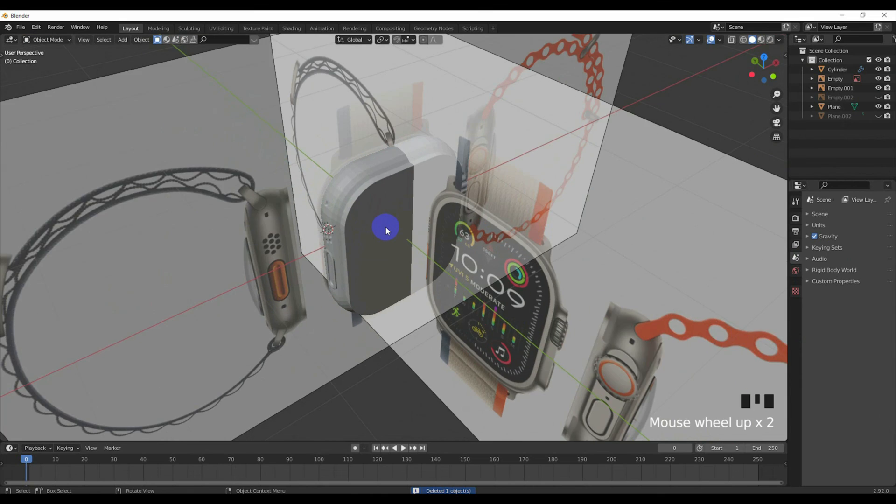